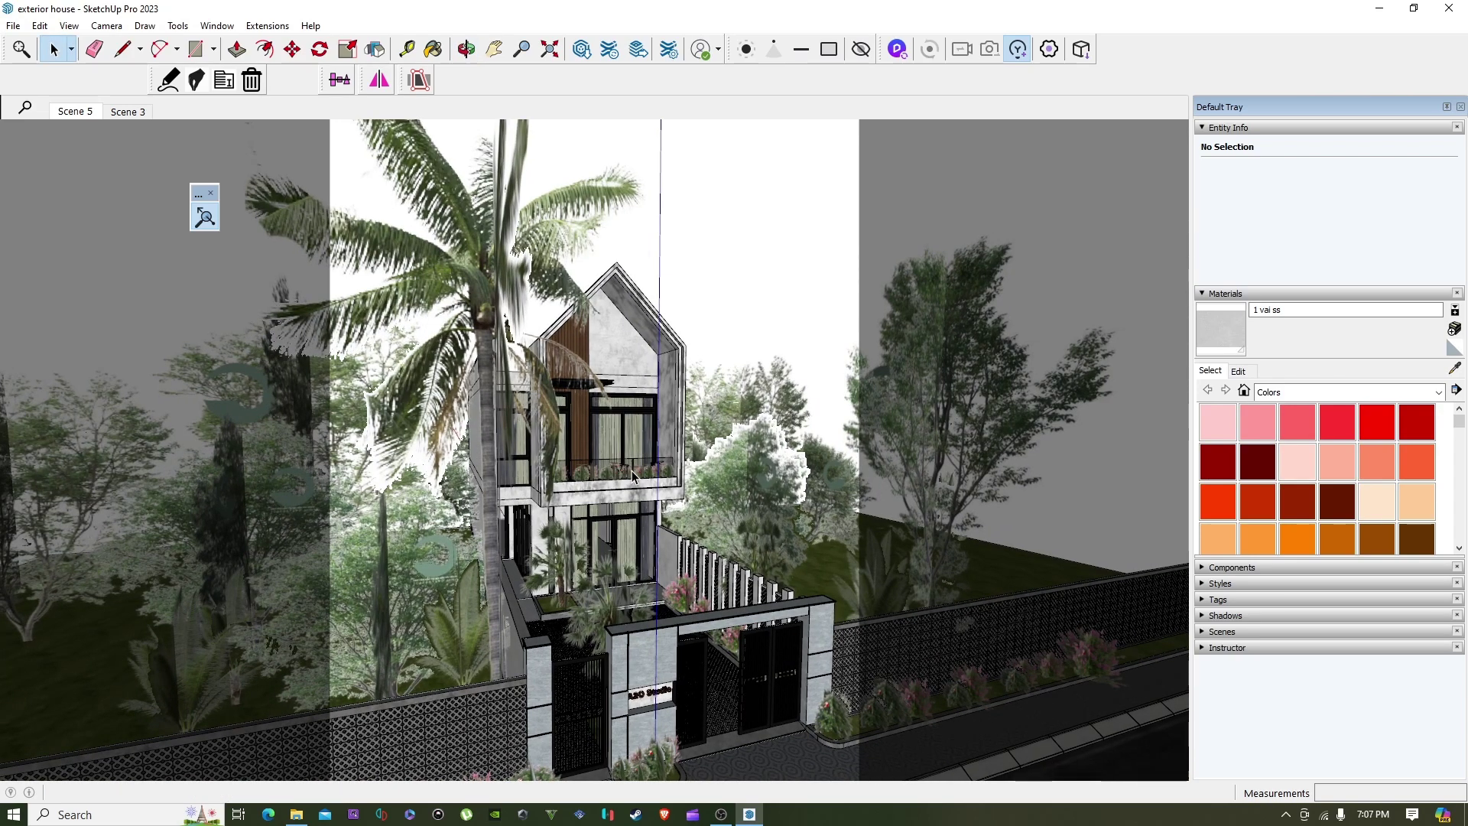
- Delete the group of tall palms and large background trees surrounding the house
scroll(627, 472, down, 1)
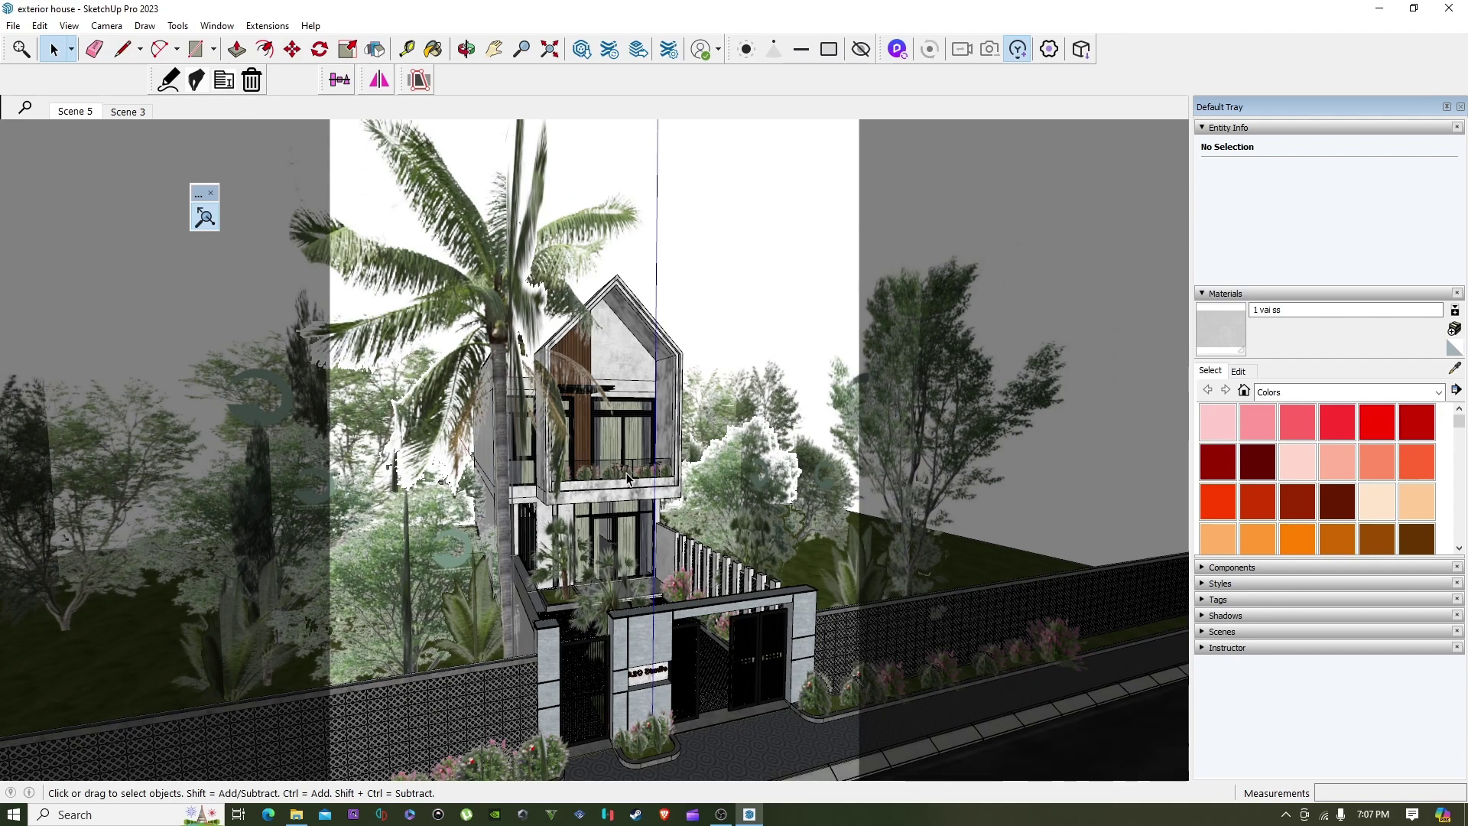
scroll(629, 492, down, 1)
middle_drag(666, 484, 442, 562)
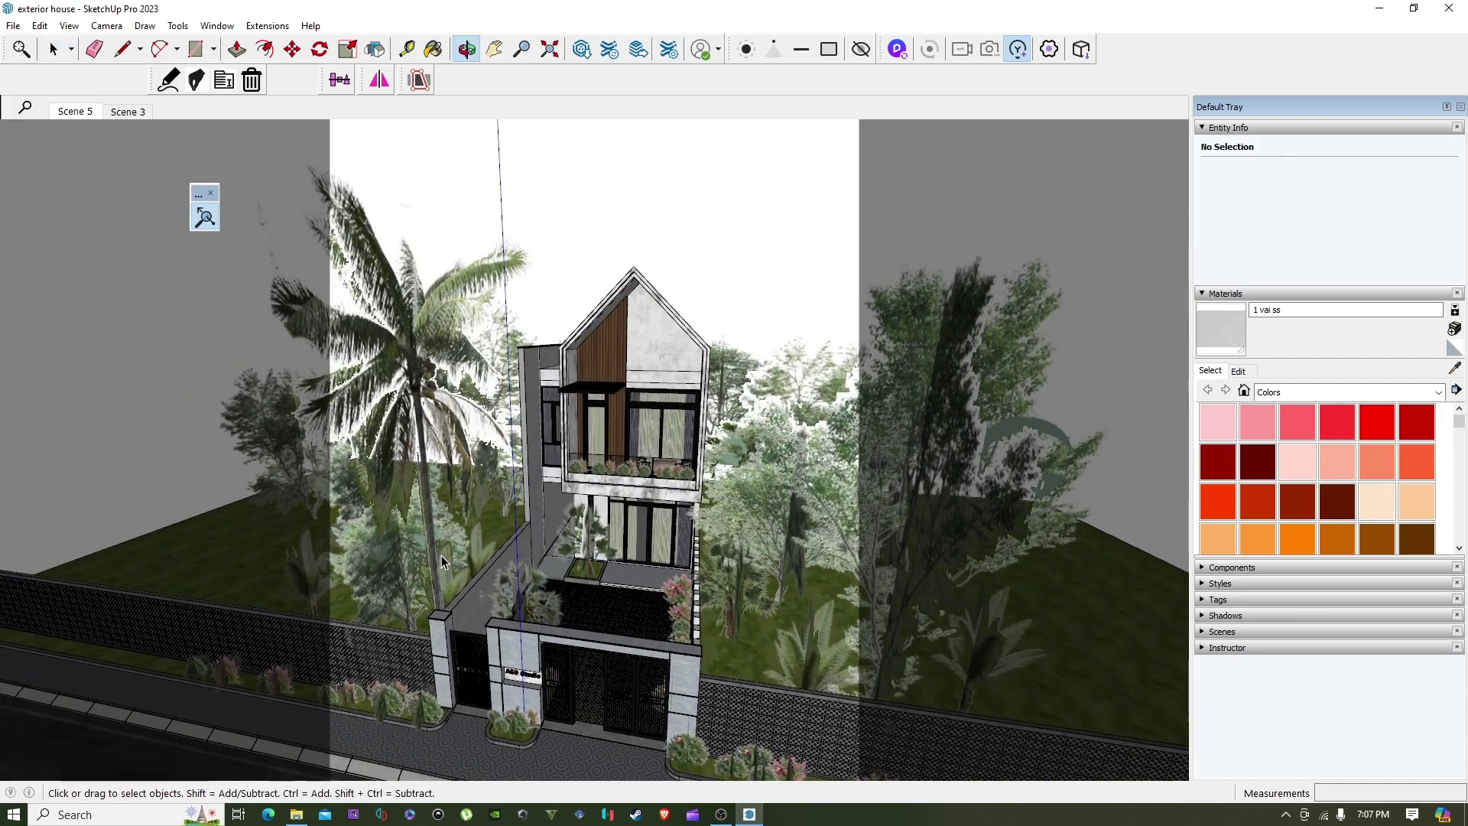
scroll(440, 555, up, 2)
scroll(441, 555, down, 3)
scroll(441, 555, up, 3)
scroll(430, 543, up, 1)
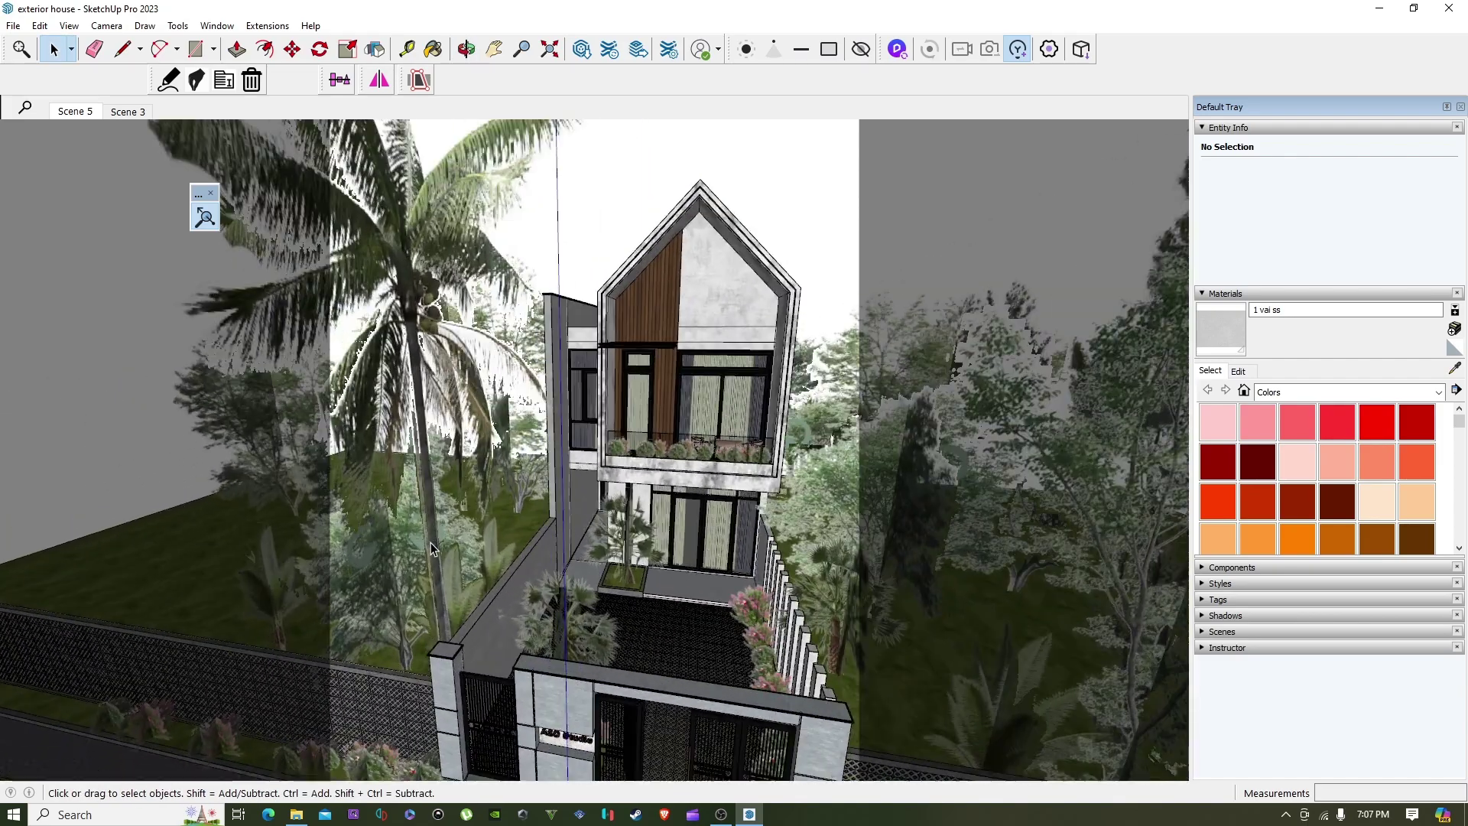
scroll(422, 593, down, 3)
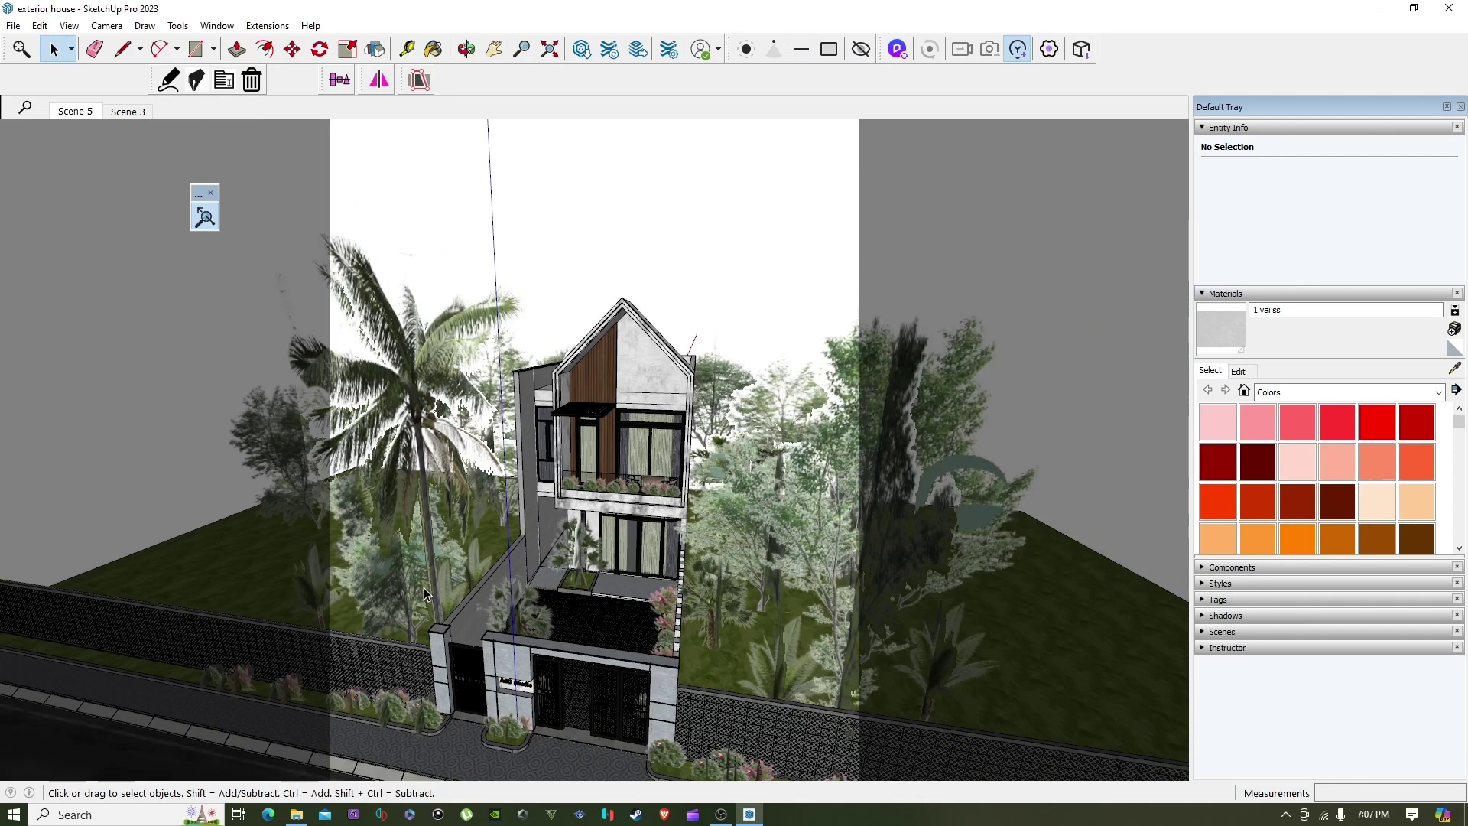
click(422, 593)
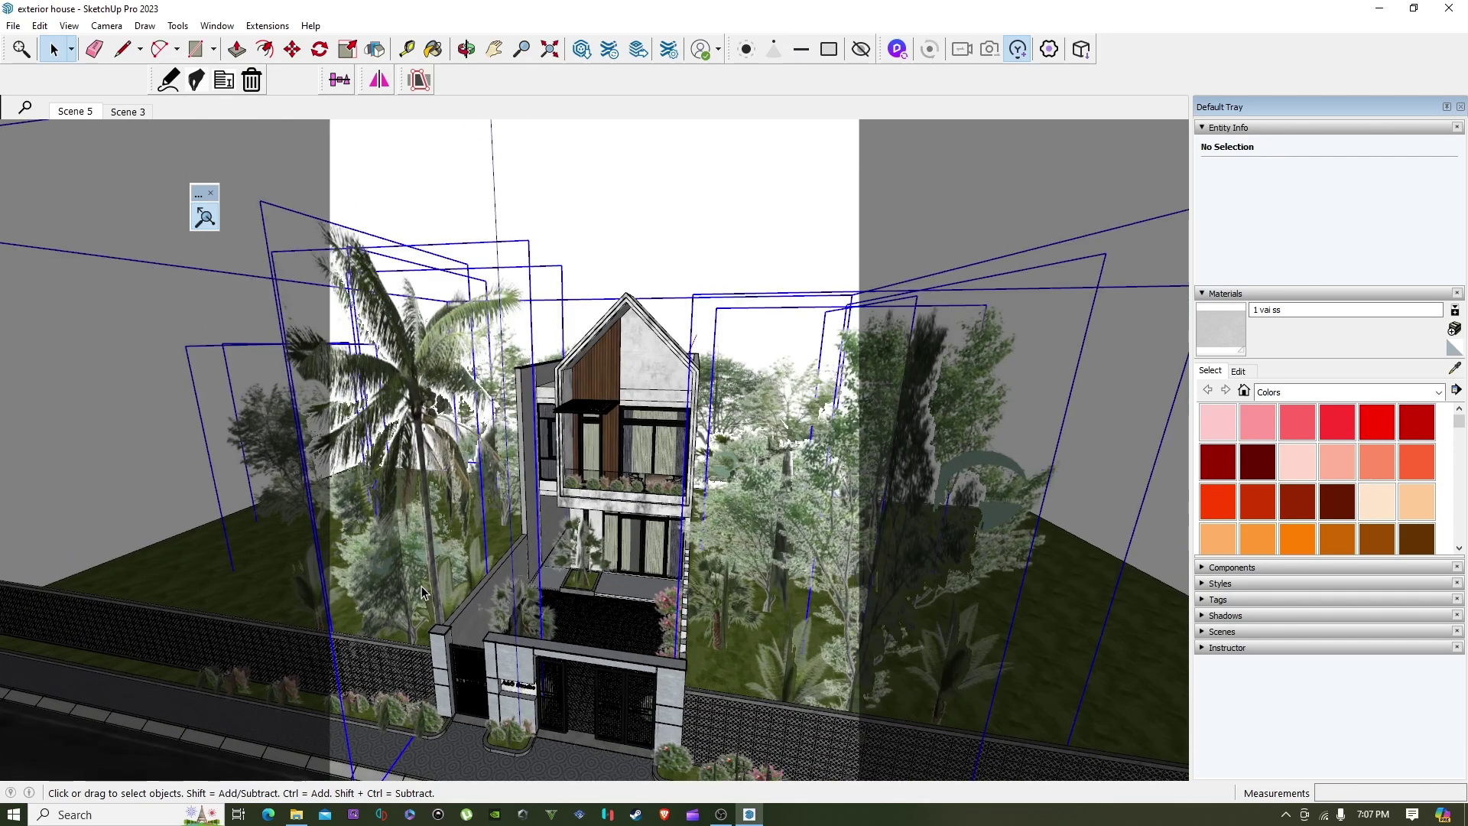
key(Delete)
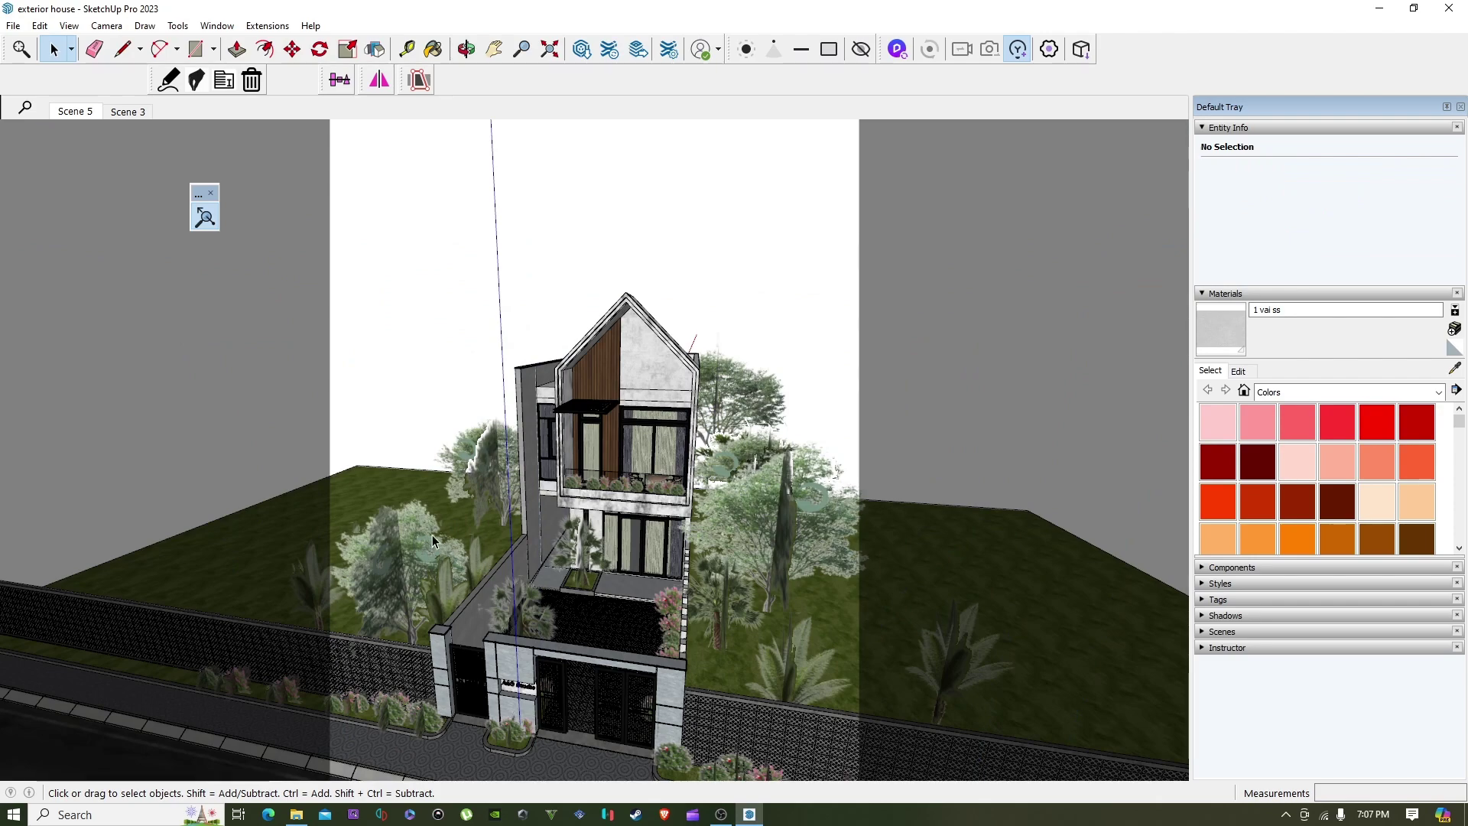
- Delete the remaining trees and broad-leaved plants from the lawn beside the house's side wall
click(420, 535)
middle_drag(416, 539, 492, 545)
key(Delete)
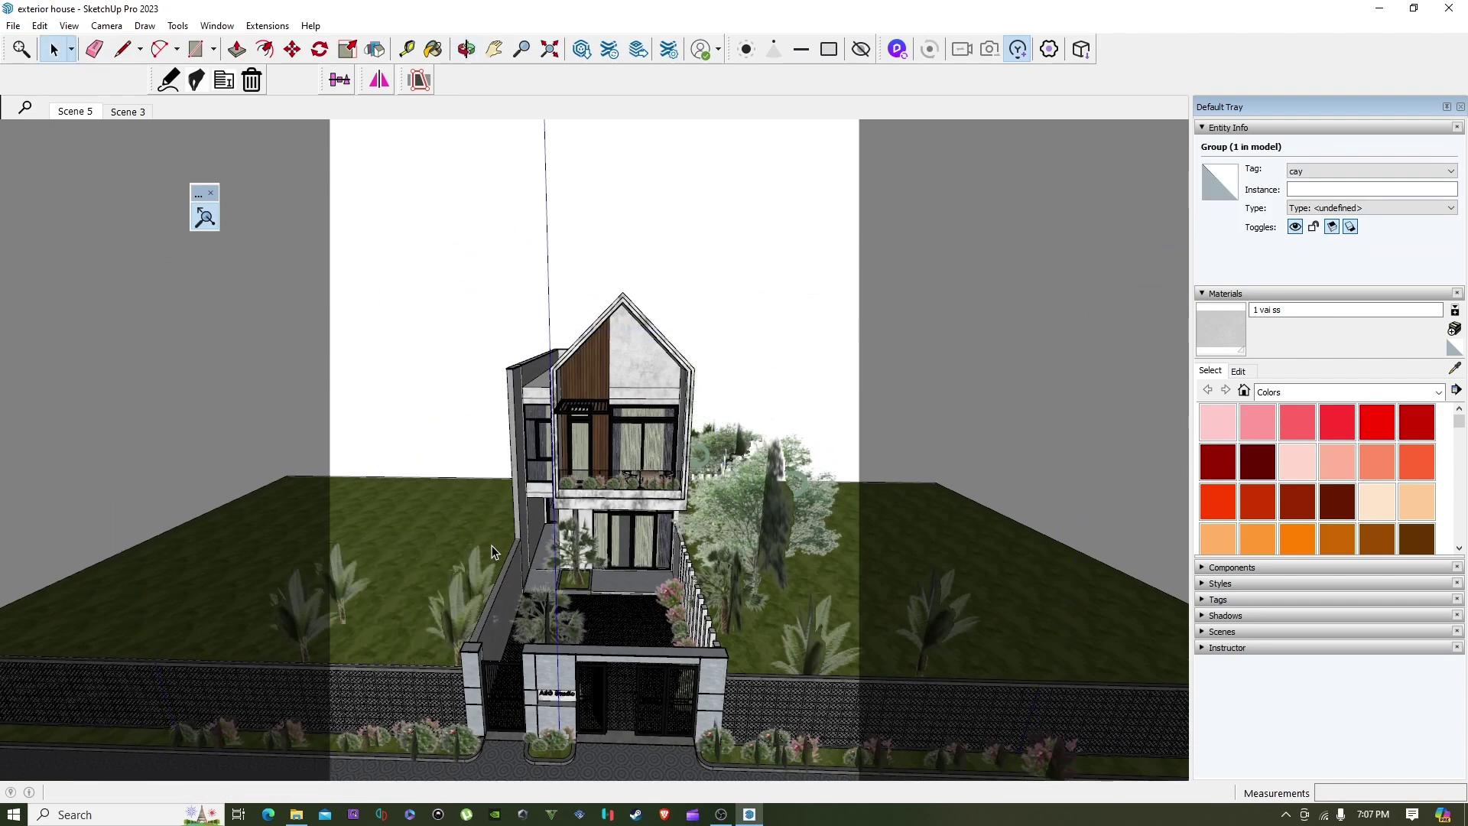
click(393, 593)
key(Delete)
click(478, 581)
middle_drag(478, 581, 736, 517)
key(Delete)
click(337, 588)
key(Delete)
- Delete the remaining trees and broad-leaved plants from the lawn beyond the slatted fence
click(732, 491)
key(Delete)
click(744, 538)
key(Delete)
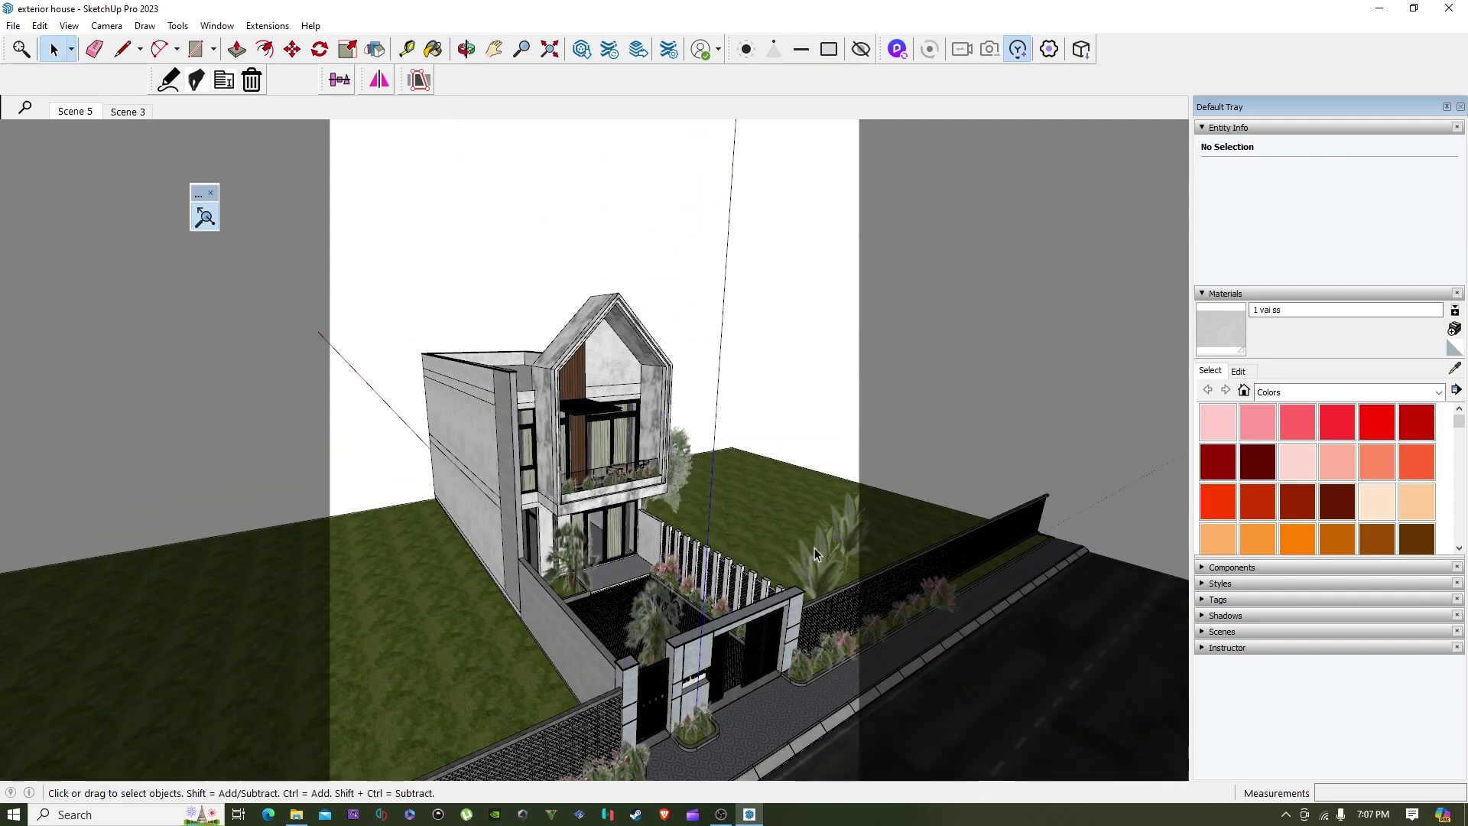
click(815, 550)
key(Delete)
click(839, 537)
key(Delete)
click(694, 478)
middle_drag(694, 478, 597, 581)
key(Delete)
- Delete the small palm in the entrance planter and the flower group on the balcony
scroll(597, 533, up, 5)
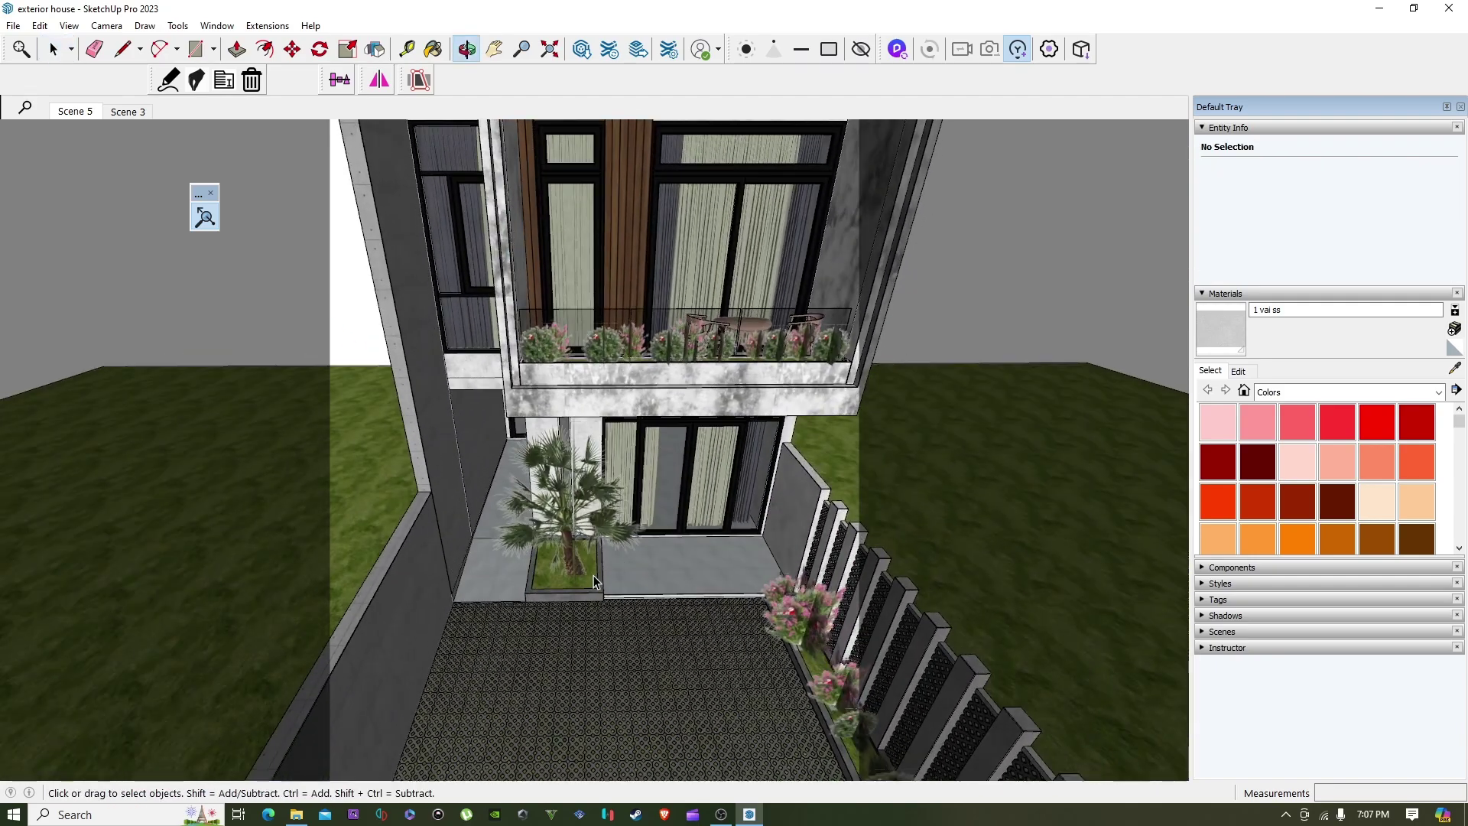
click(597, 579)
key(Delete)
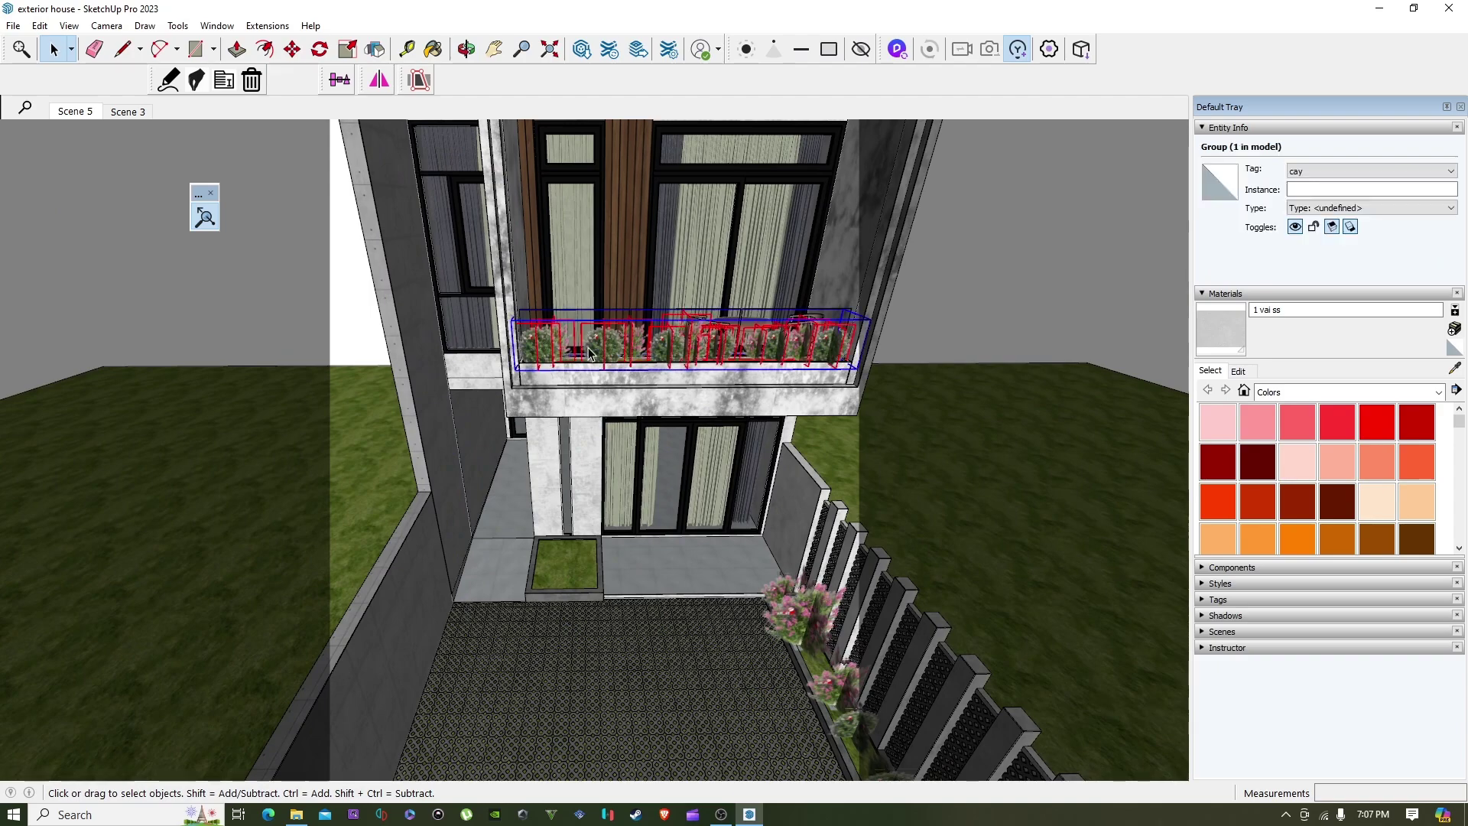
click(539, 346)
scroll(539, 347, down, 3)
key(Delete)
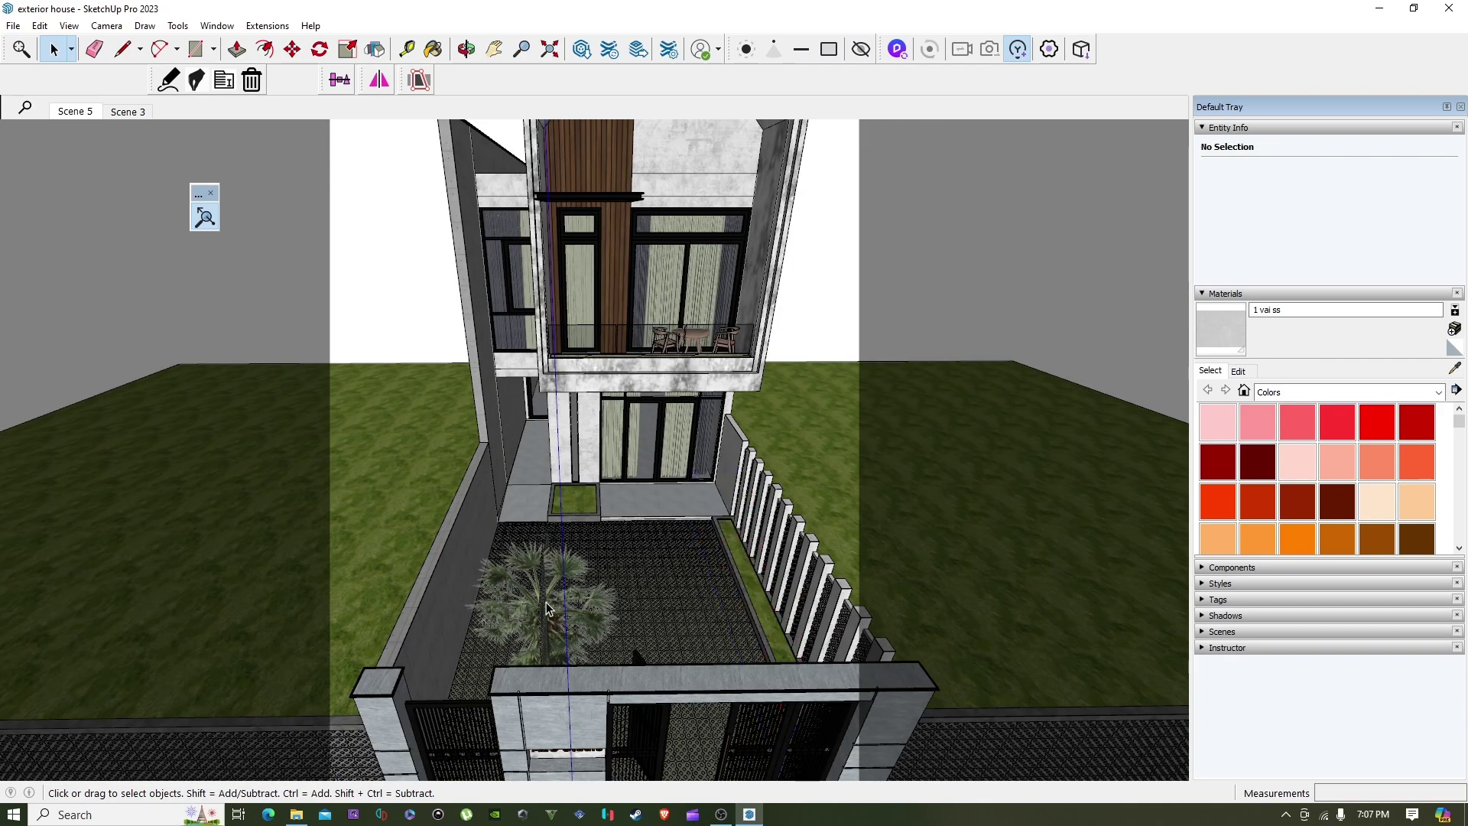
- Delete the flowering shrubs planted along the street wall and in front of the gate
scroll(654, 559, down, 5)
scroll(704, 651, down, 1)
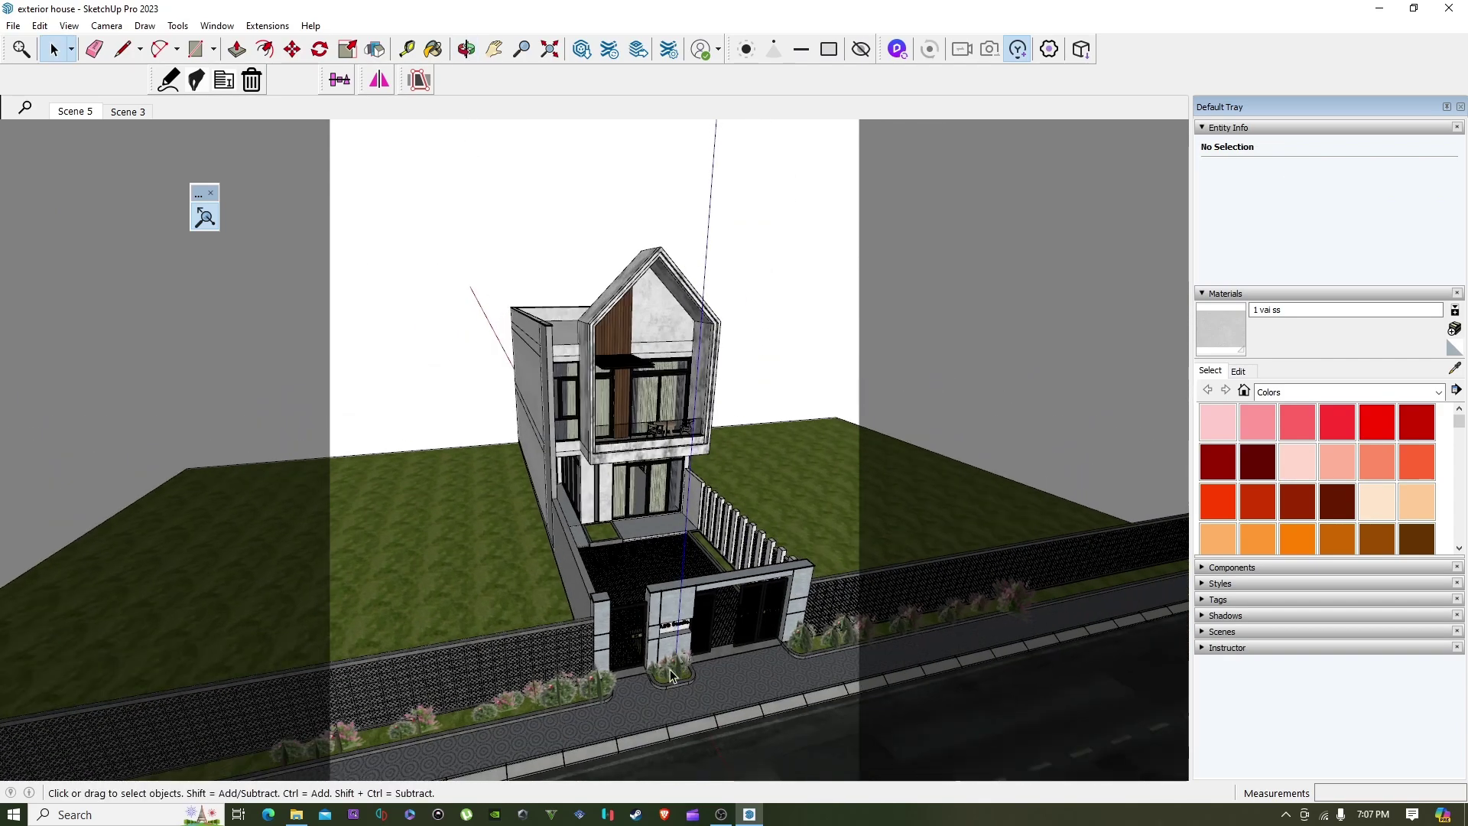
click(797, 645)
key(Delete)
click(490, 712)
key(Delete)
scroll(621, 683, down, 2)
middle_drag(711, 628, 617, 631)
scroll(650, 624, down, 2)
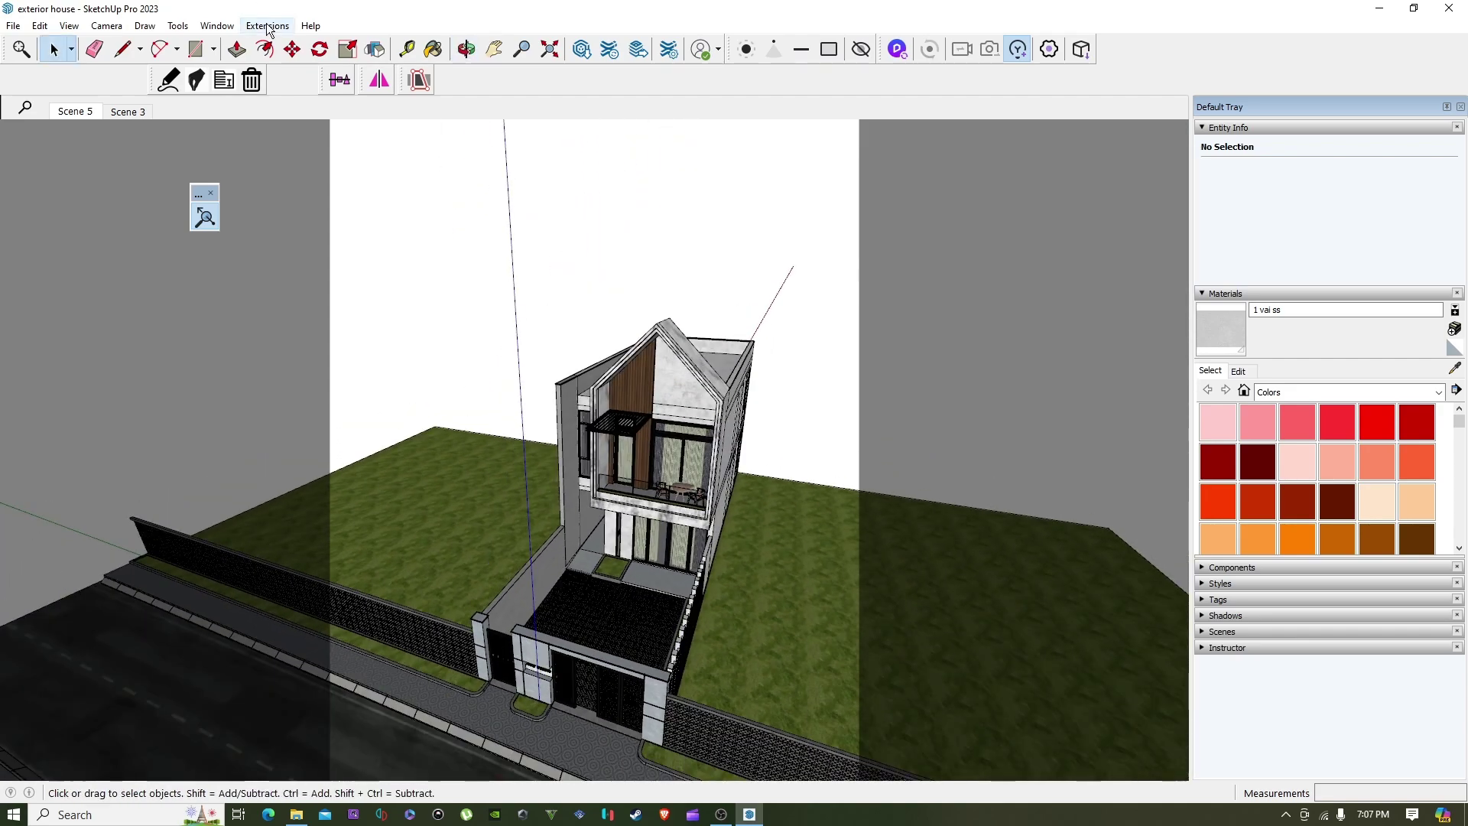
- Connect the model to D5 Render through D5 LiveSync as a new project
click(268, 26)
mouse_move(322, 203)
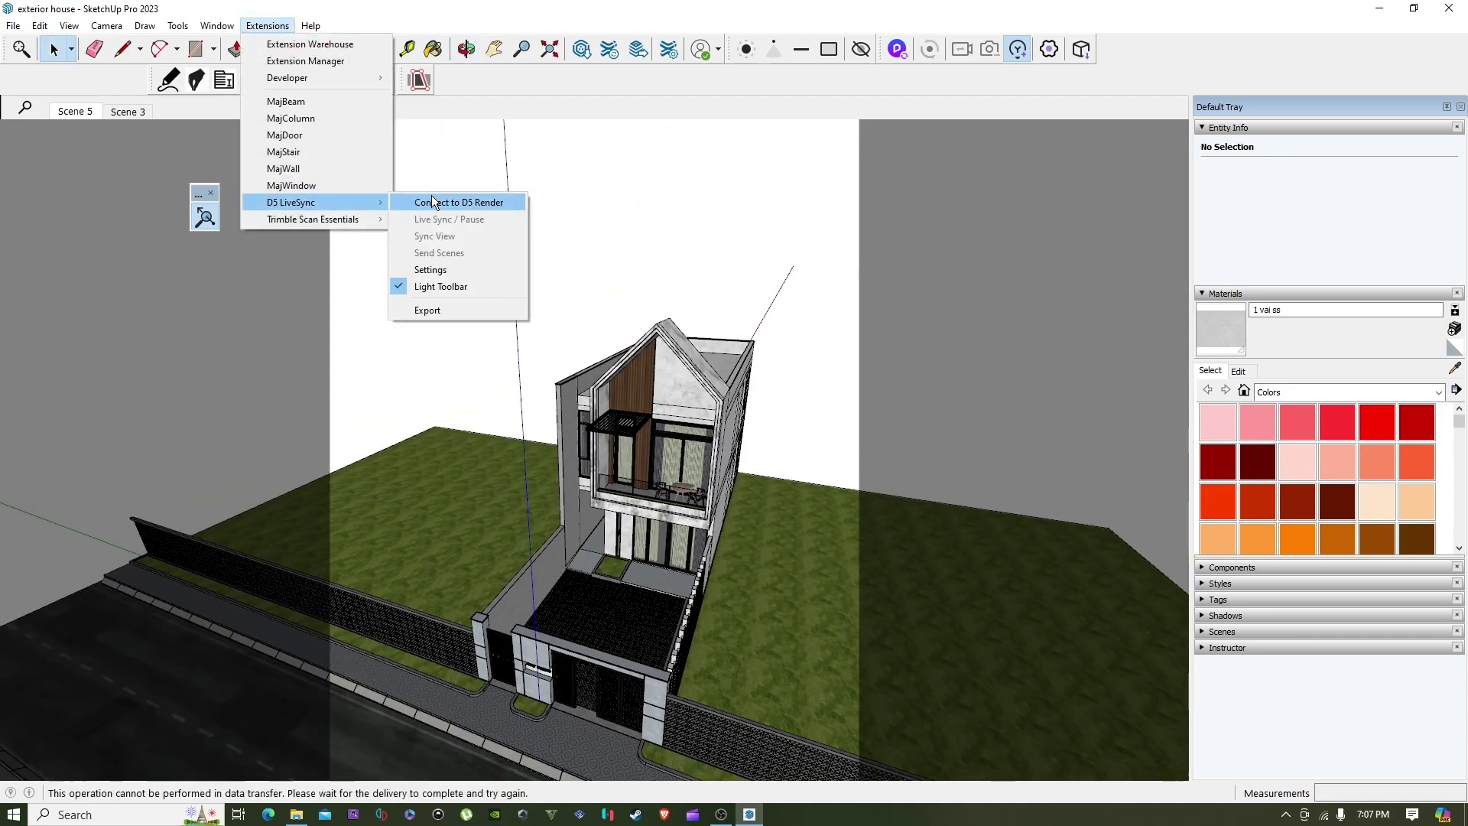
click(404, 201)
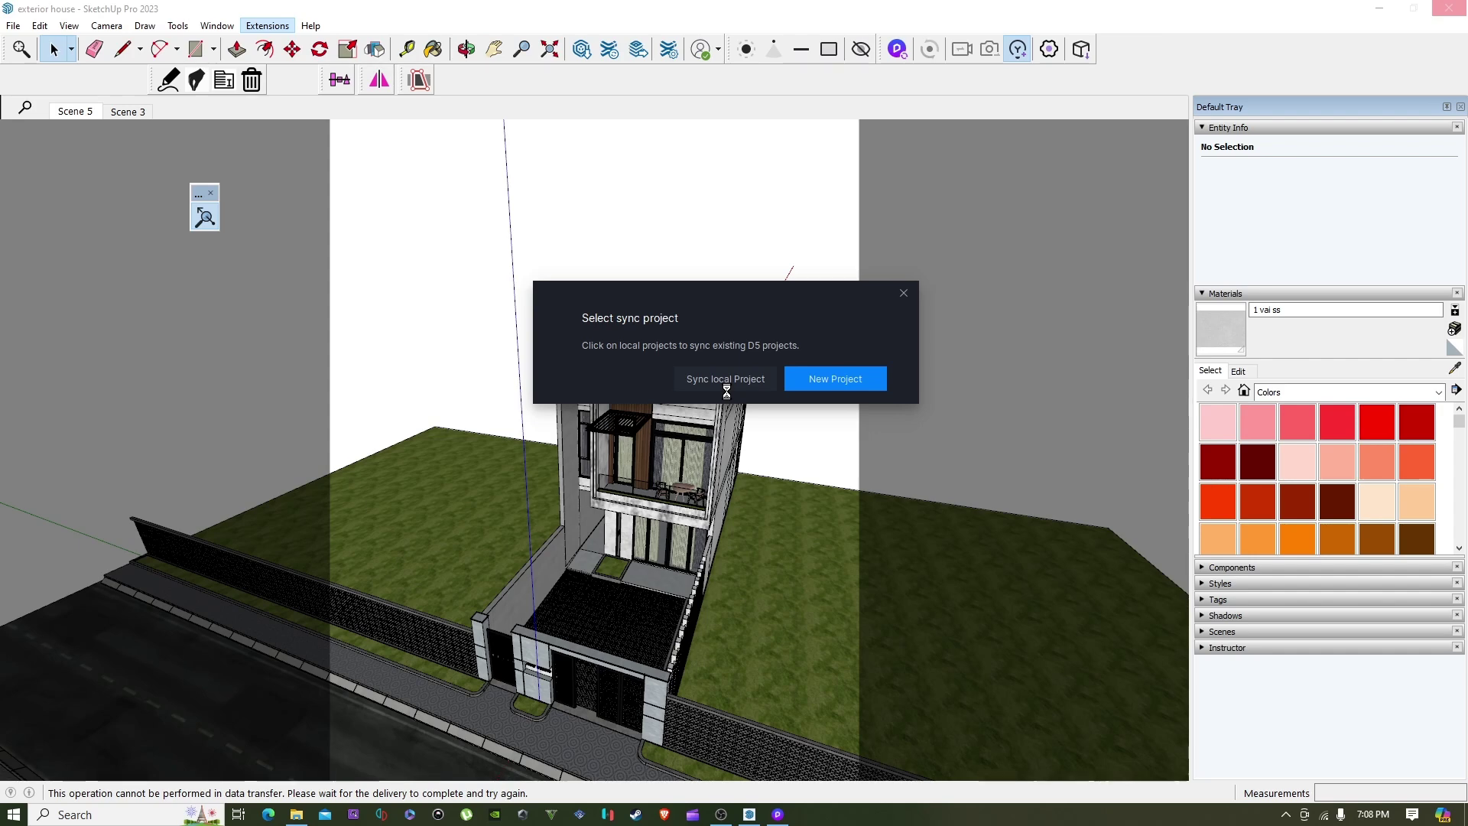
click(840, 372)
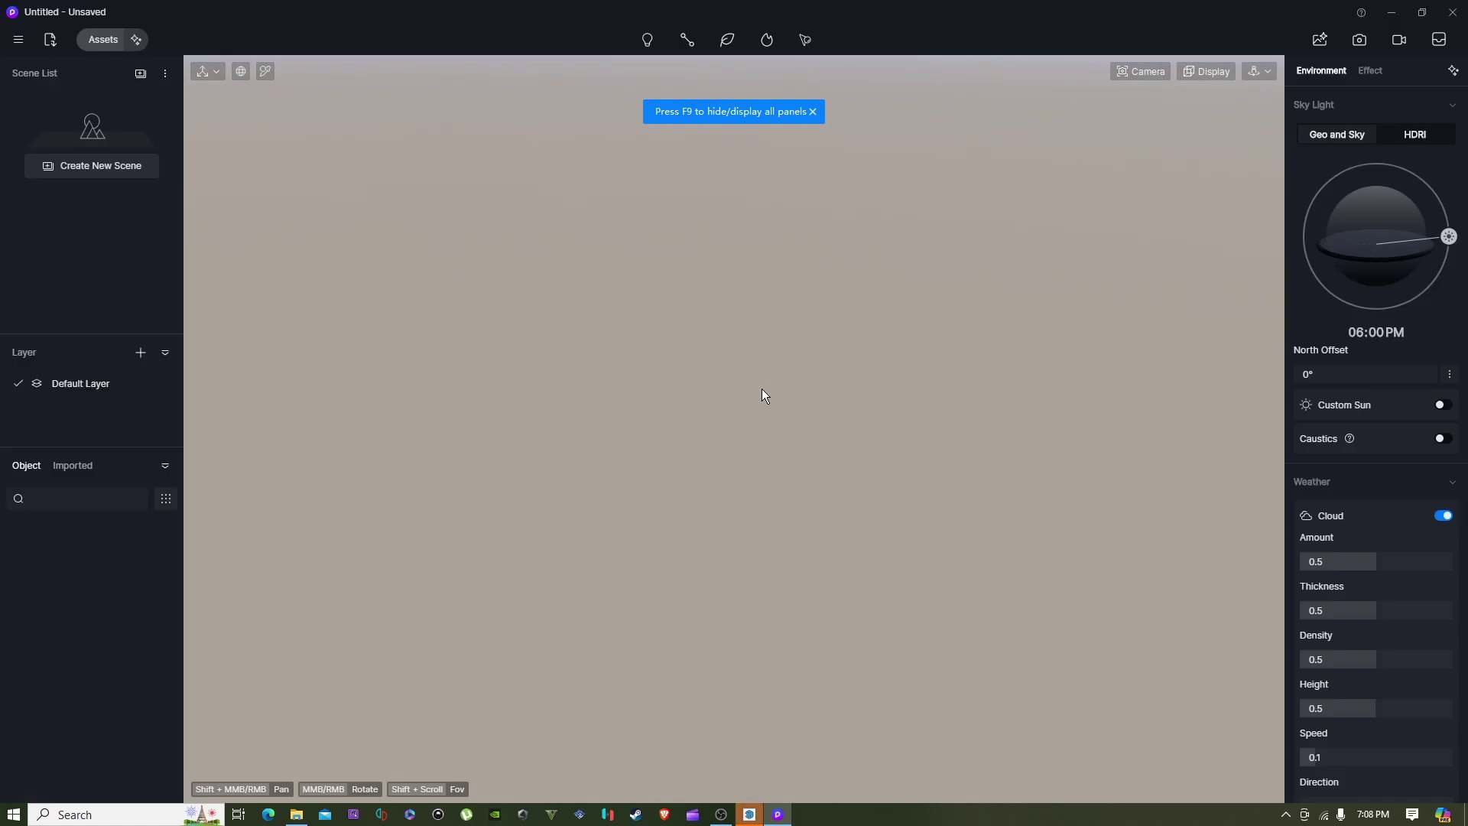
click(1051, 209)
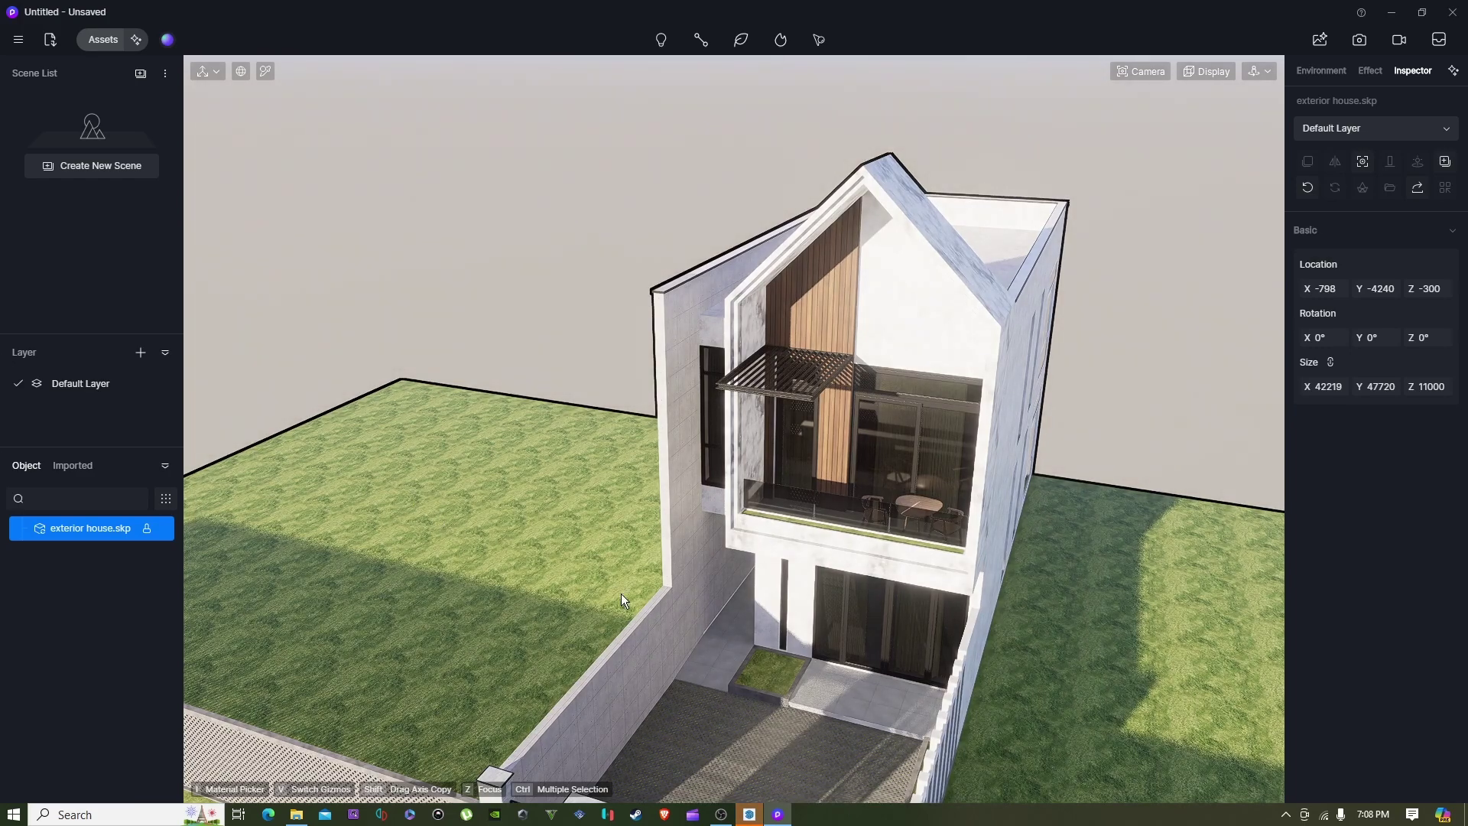
- Send the SketchUp scenes to the D5 Render project through D5 LiveSync, then switch to D5 Render
mouse_move(749, 817)
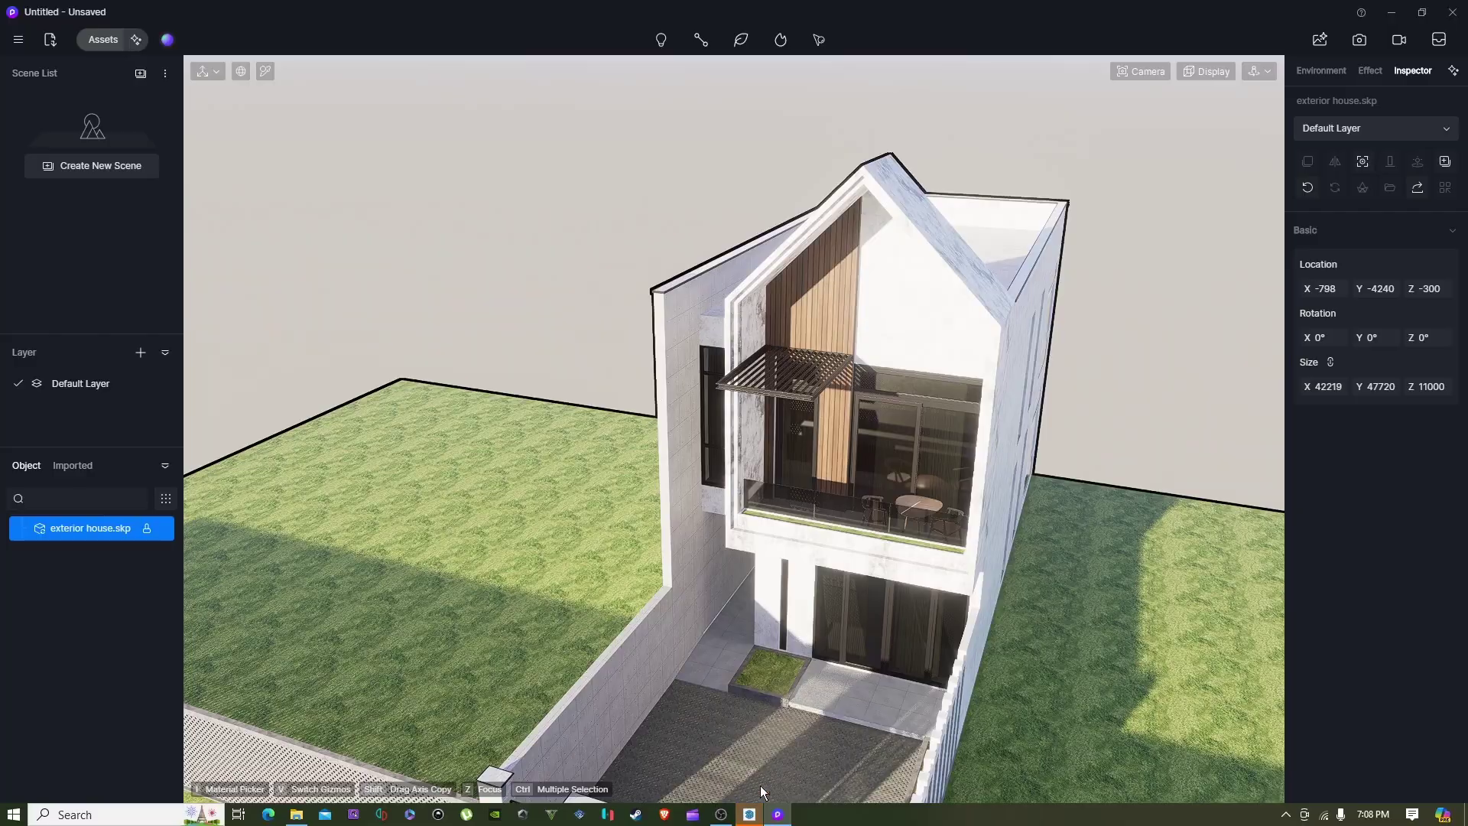
click(751, 814)
click(776, 814)
right_drag(735, 633, 869, 417)
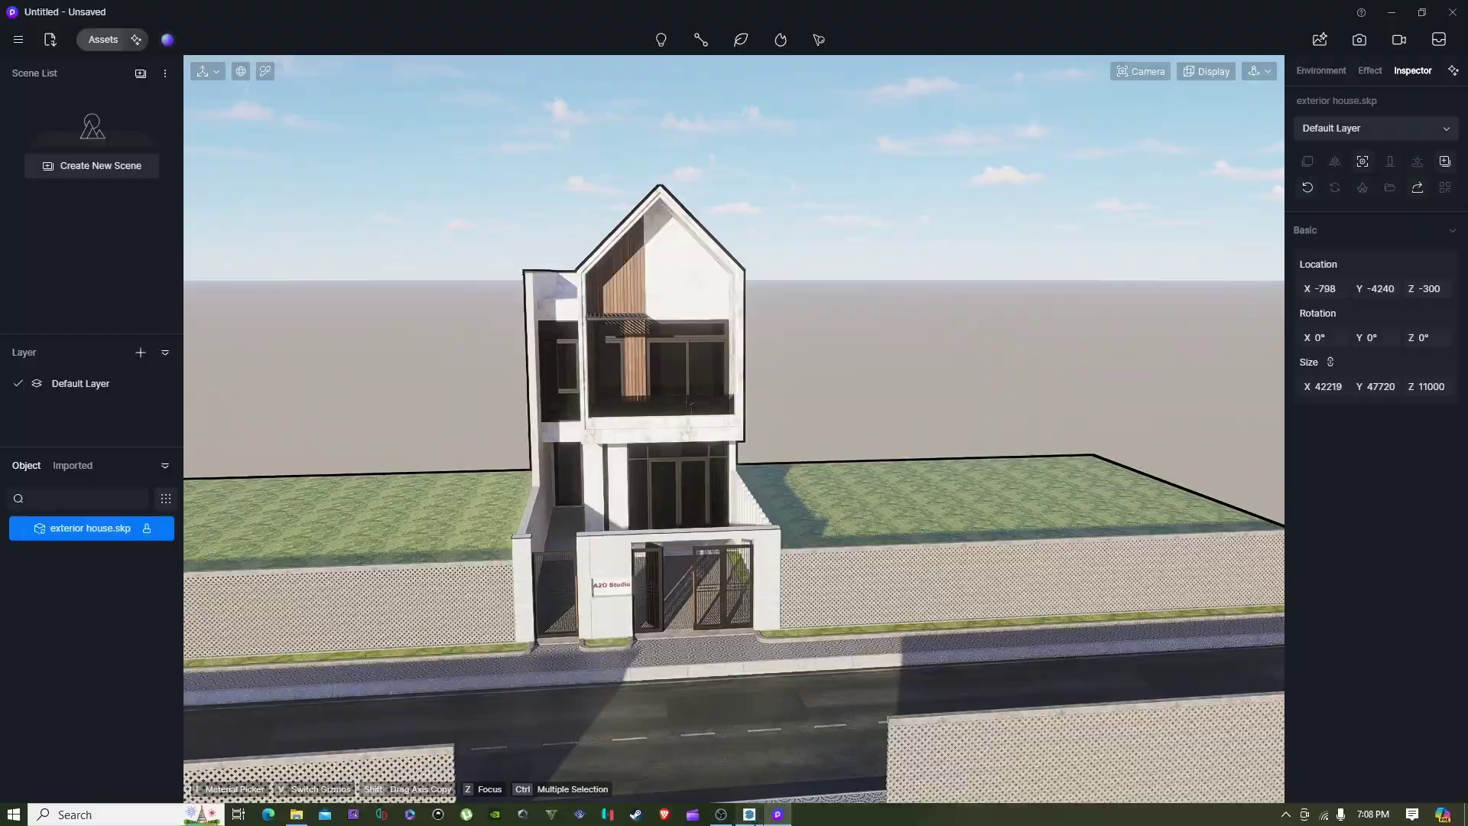
key(alt+Tab)
click(277, 27)
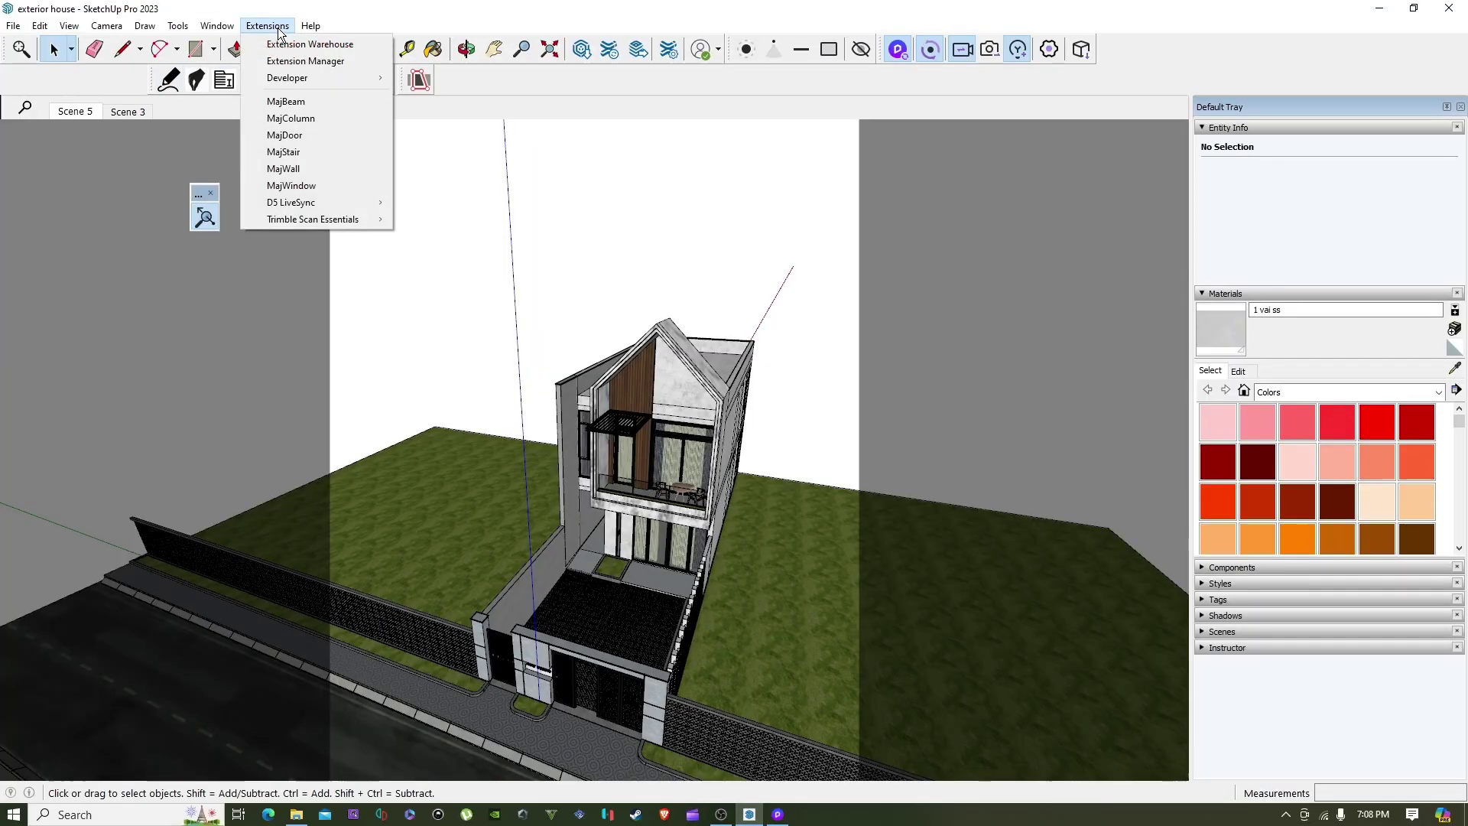
mouse_move(324, 200)
click(478, 253)
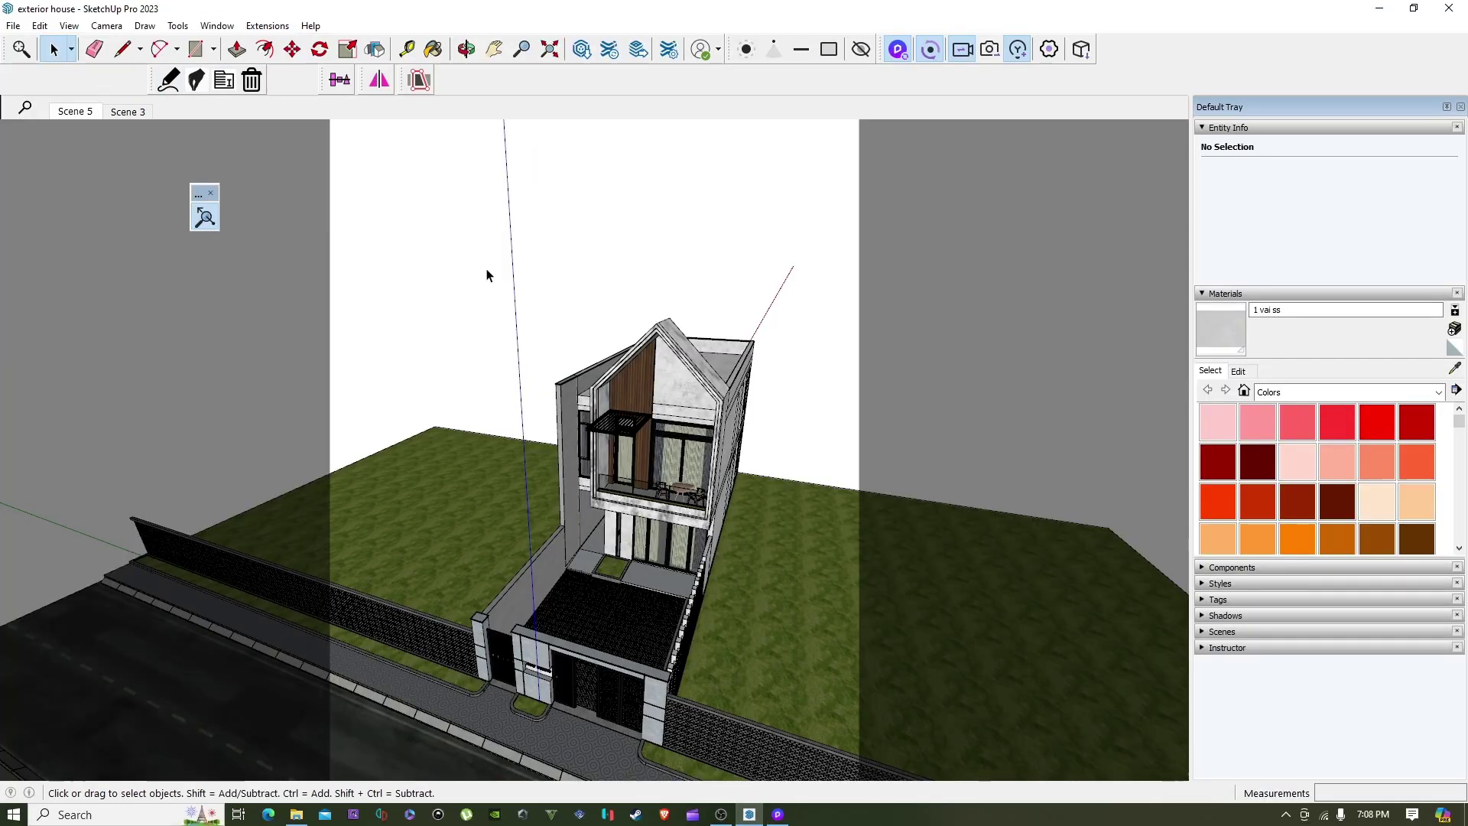
click(778, 815)
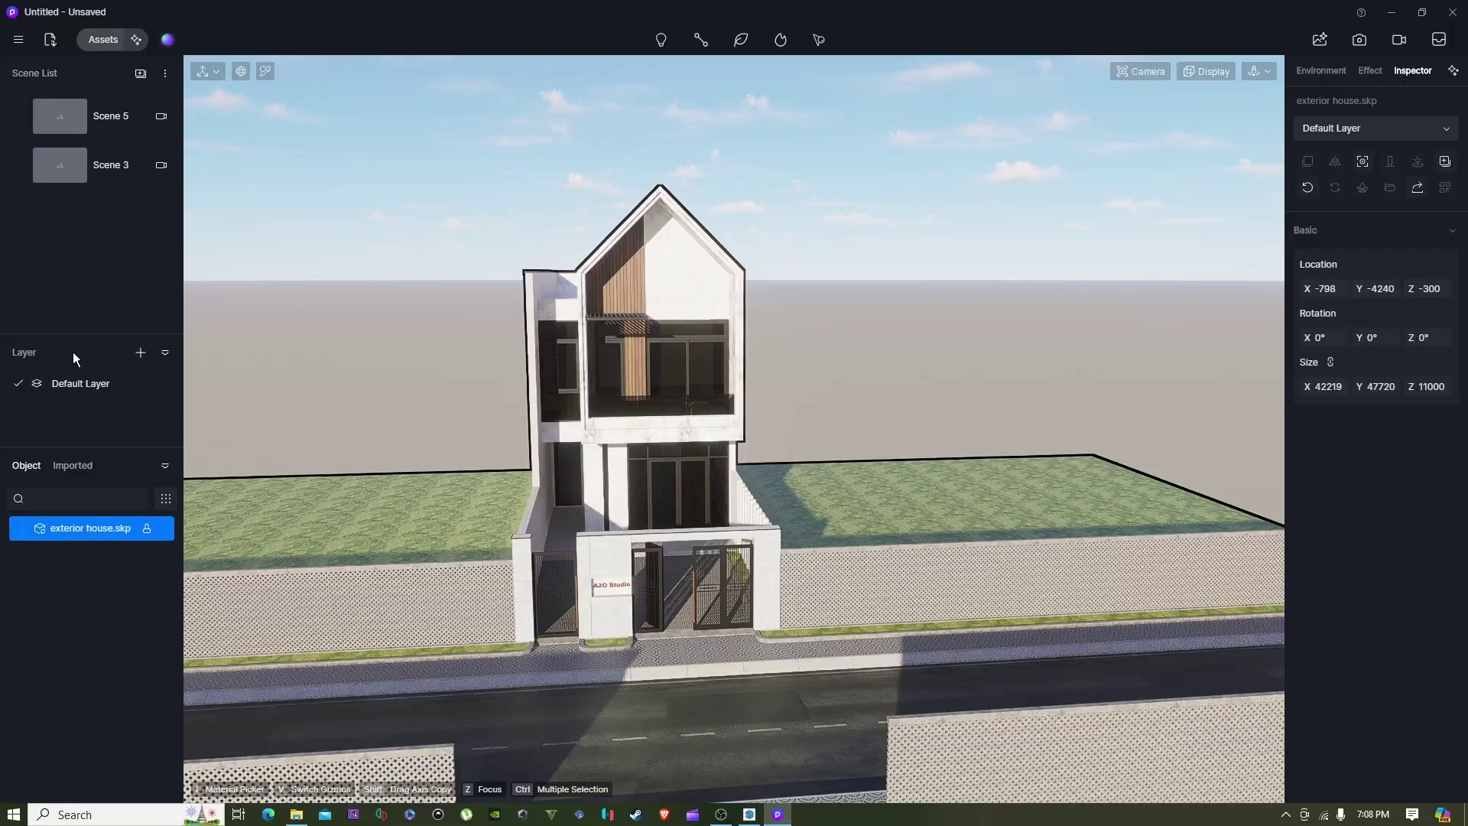
- Open Scene 3, set the navigation mode to Fly and move the camera back from the gate
click(107, 162)
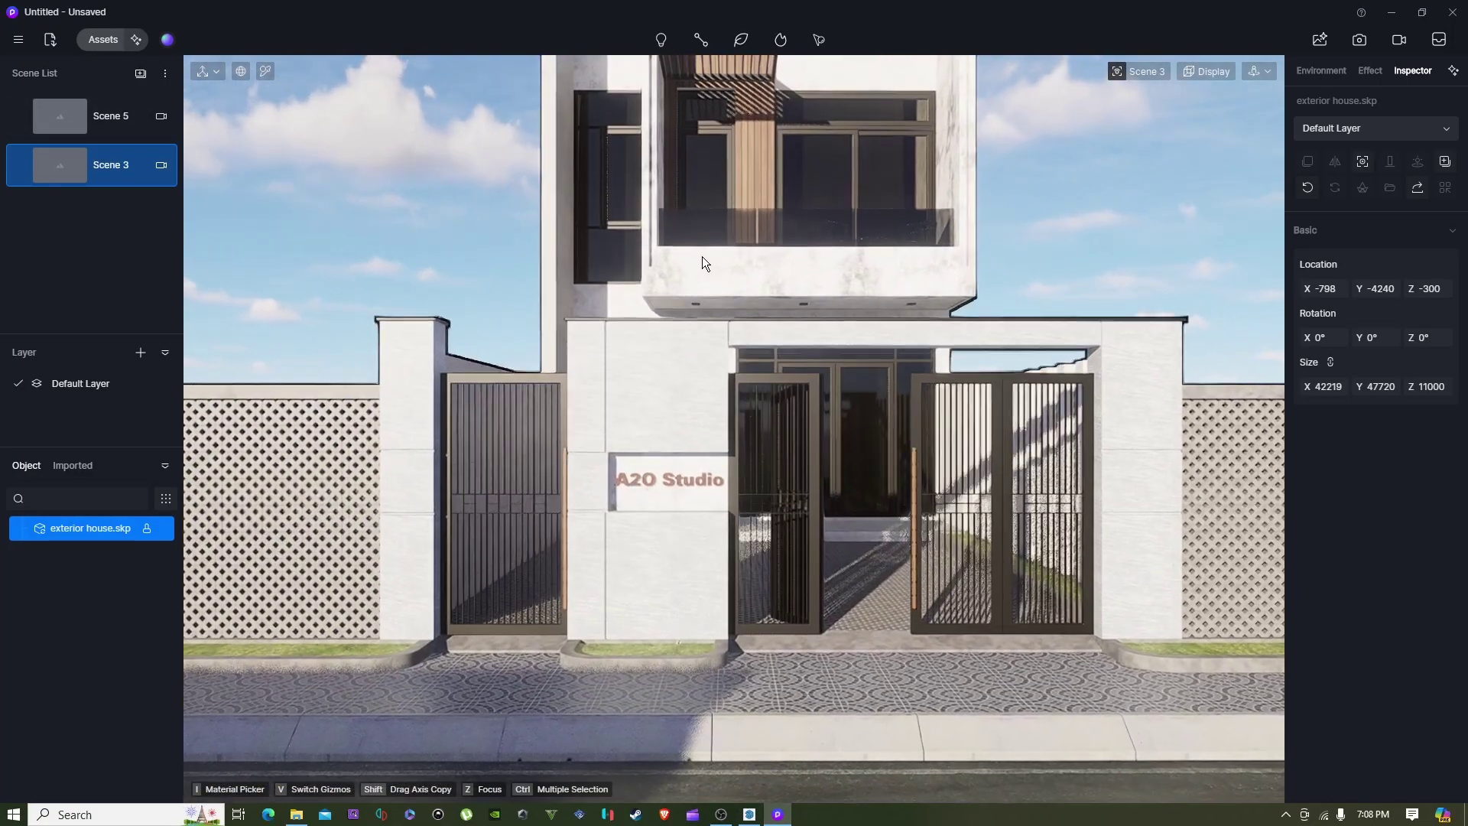
click(1267, 71)
click(1216, 116)
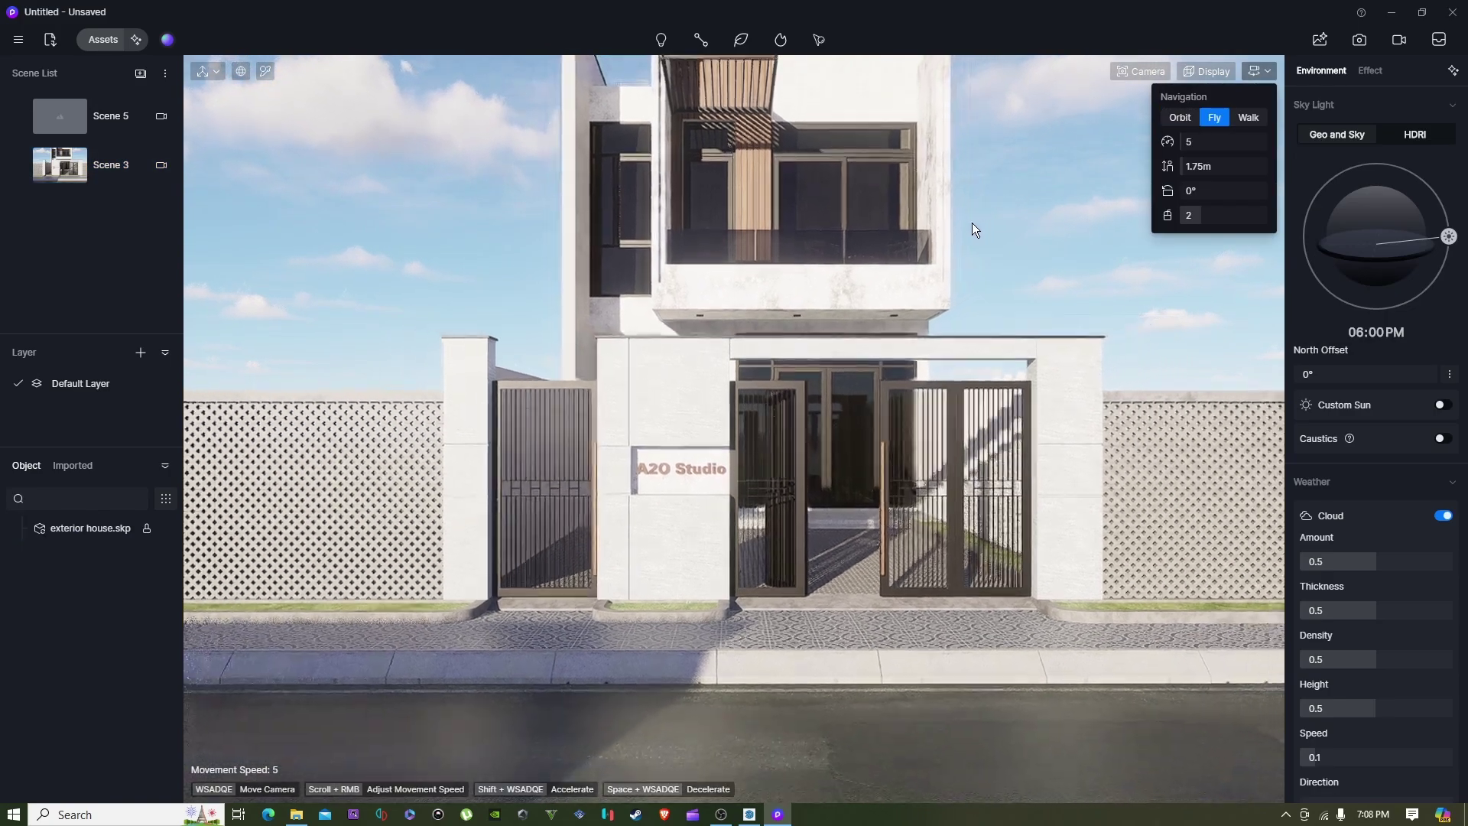
key(s)
click(1266, 71)
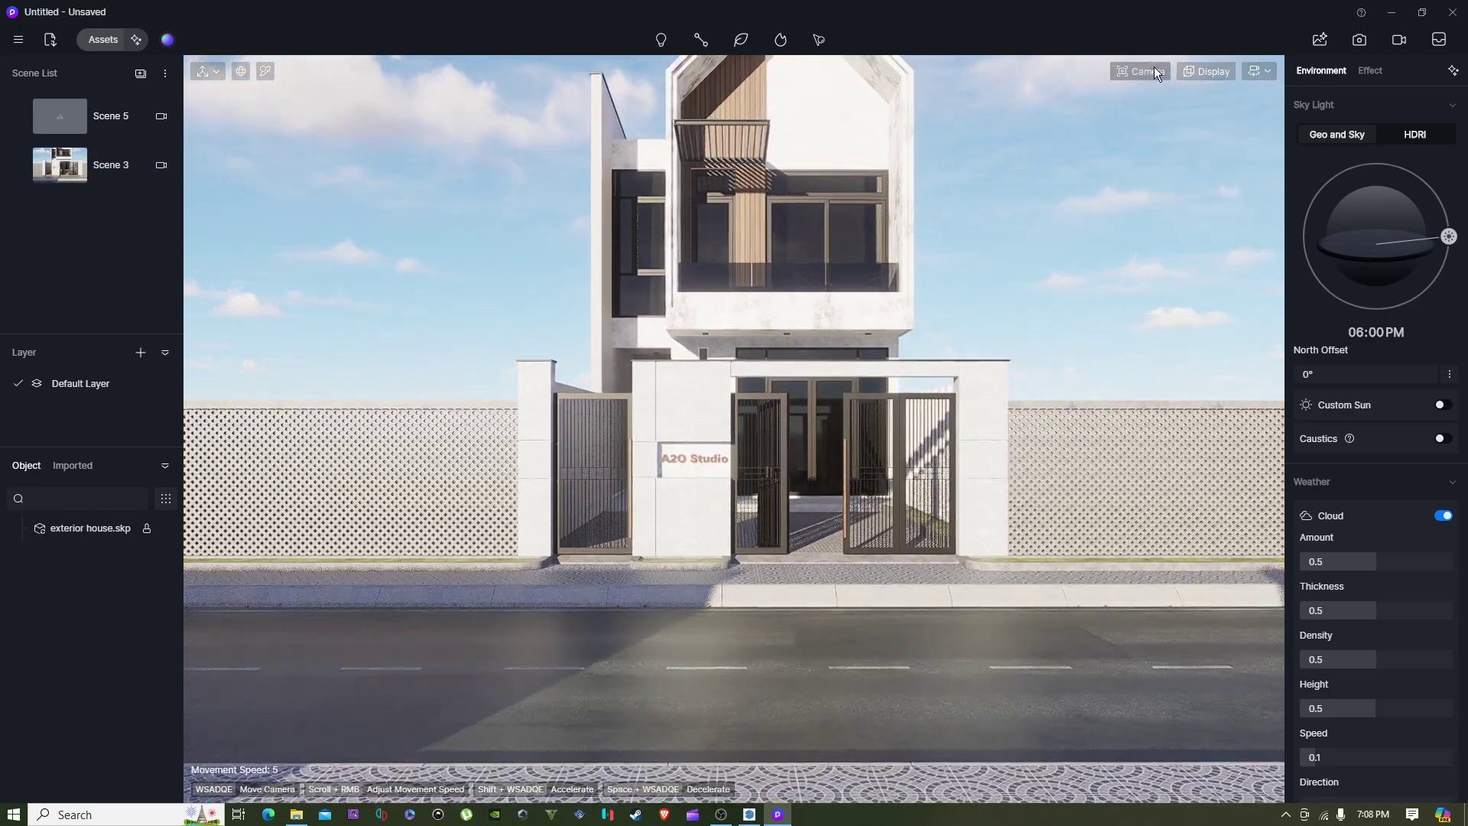
- Set the camera's field of view to 75° and reframe the house front from across the road
click(1154, 71)
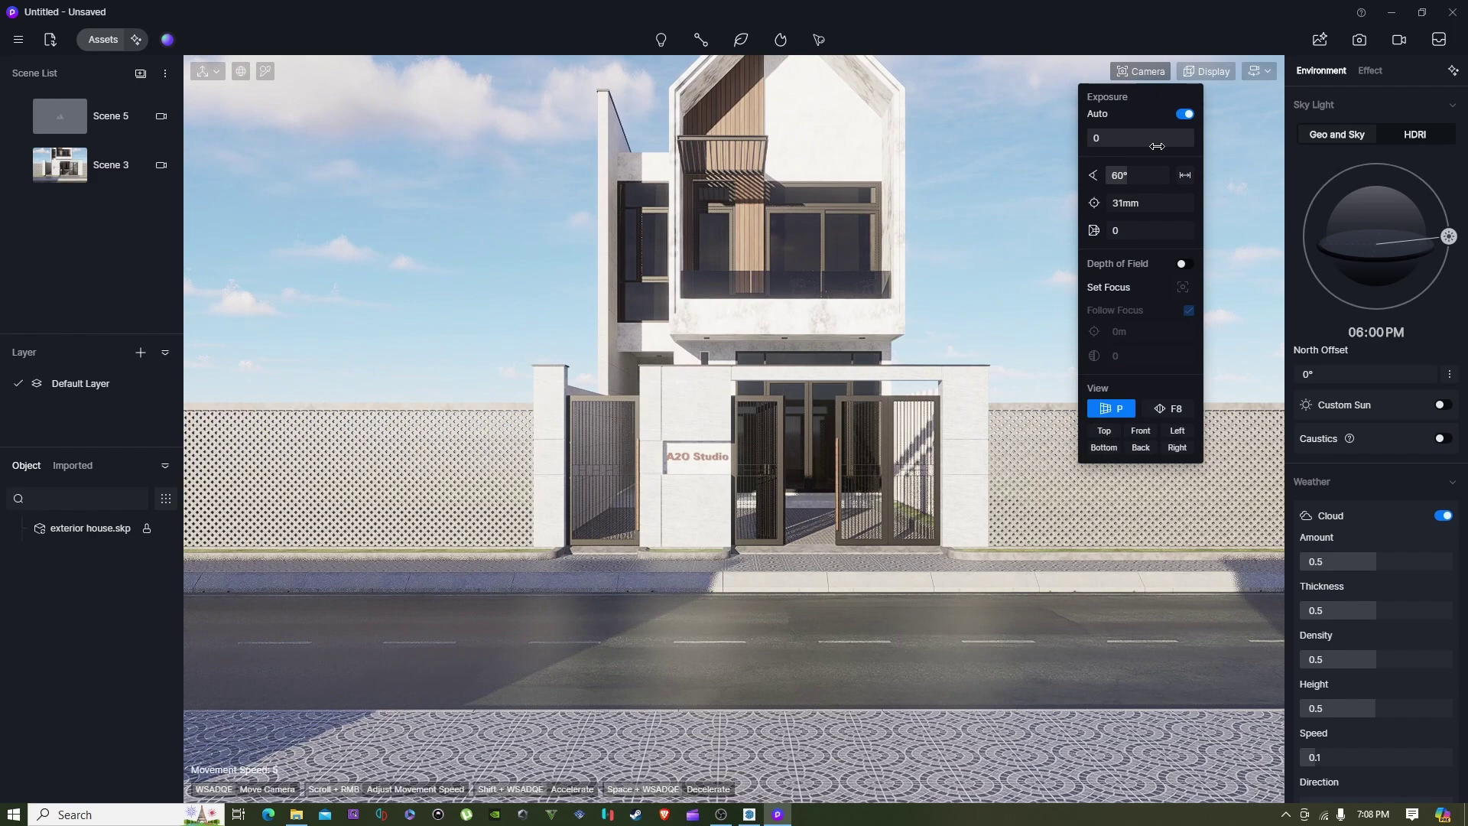
click(1129, 175)
text(75)
key(Return)
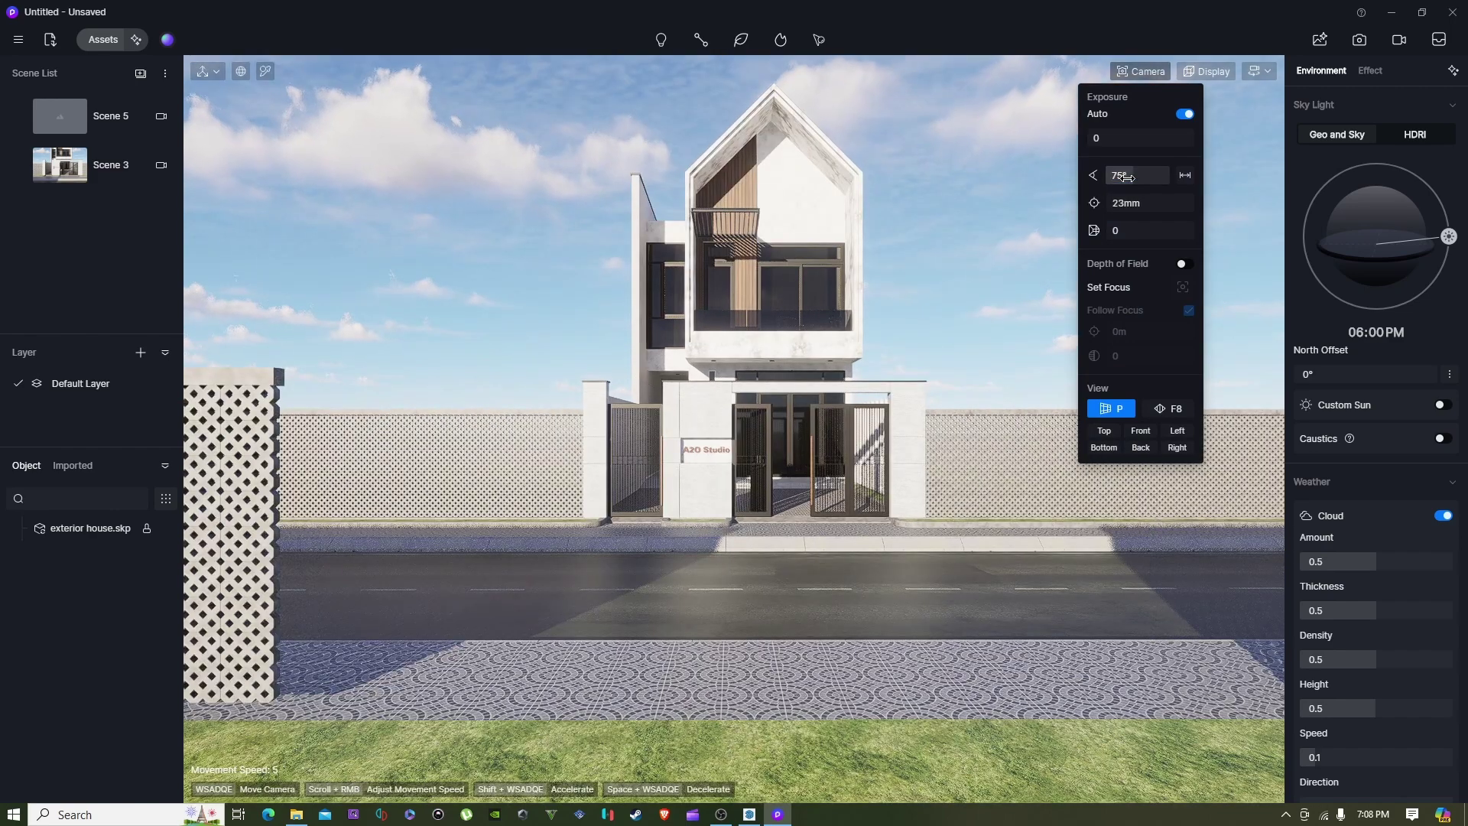
click(1139, 72)
key(w)
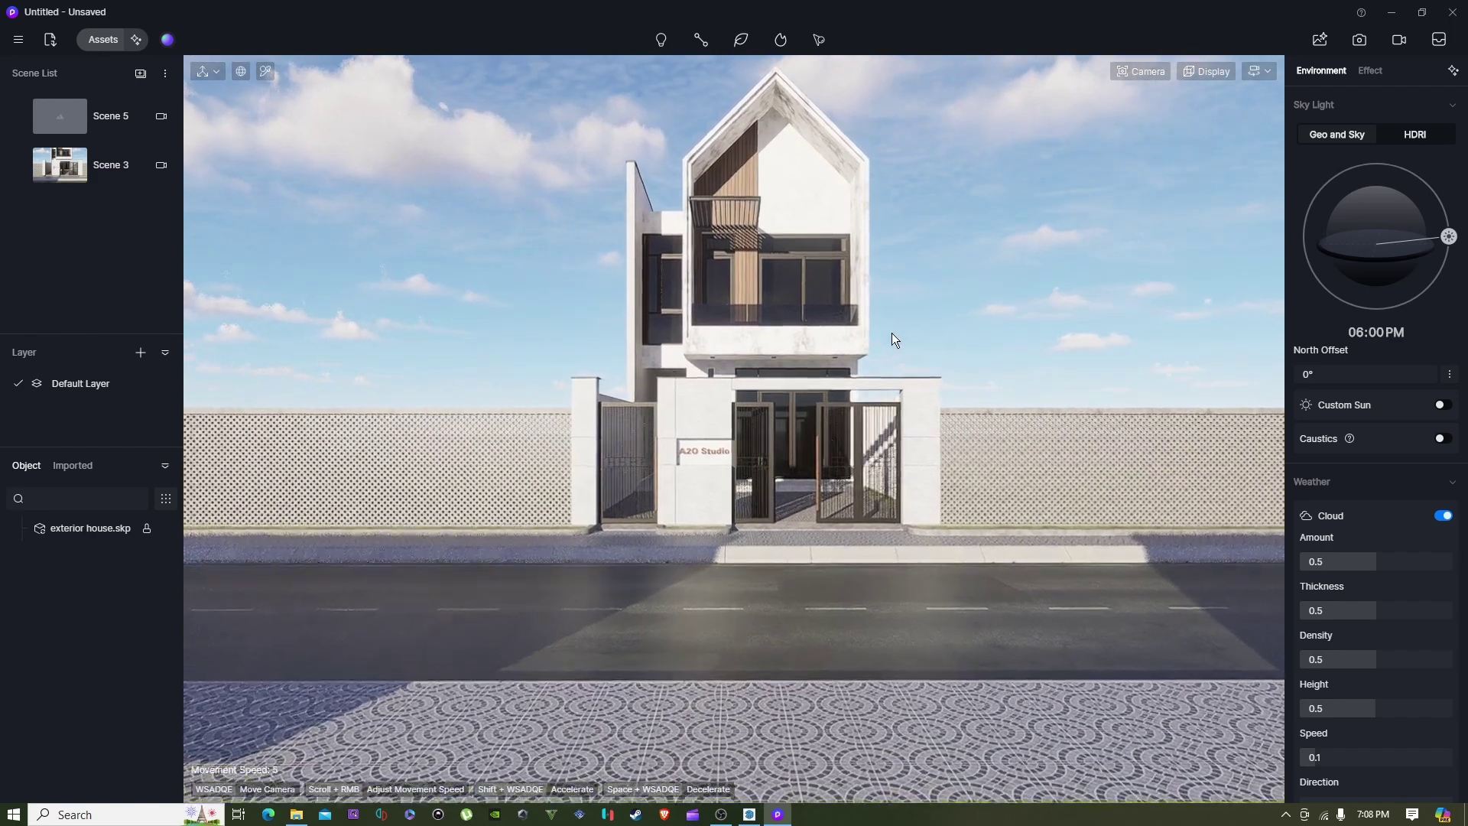
right_drag(892, 333, 897, 312)
- Enable two-point perspective and shift the camera sideways to centre the house in the frame
click(1141, 72)
click(1167, 402)
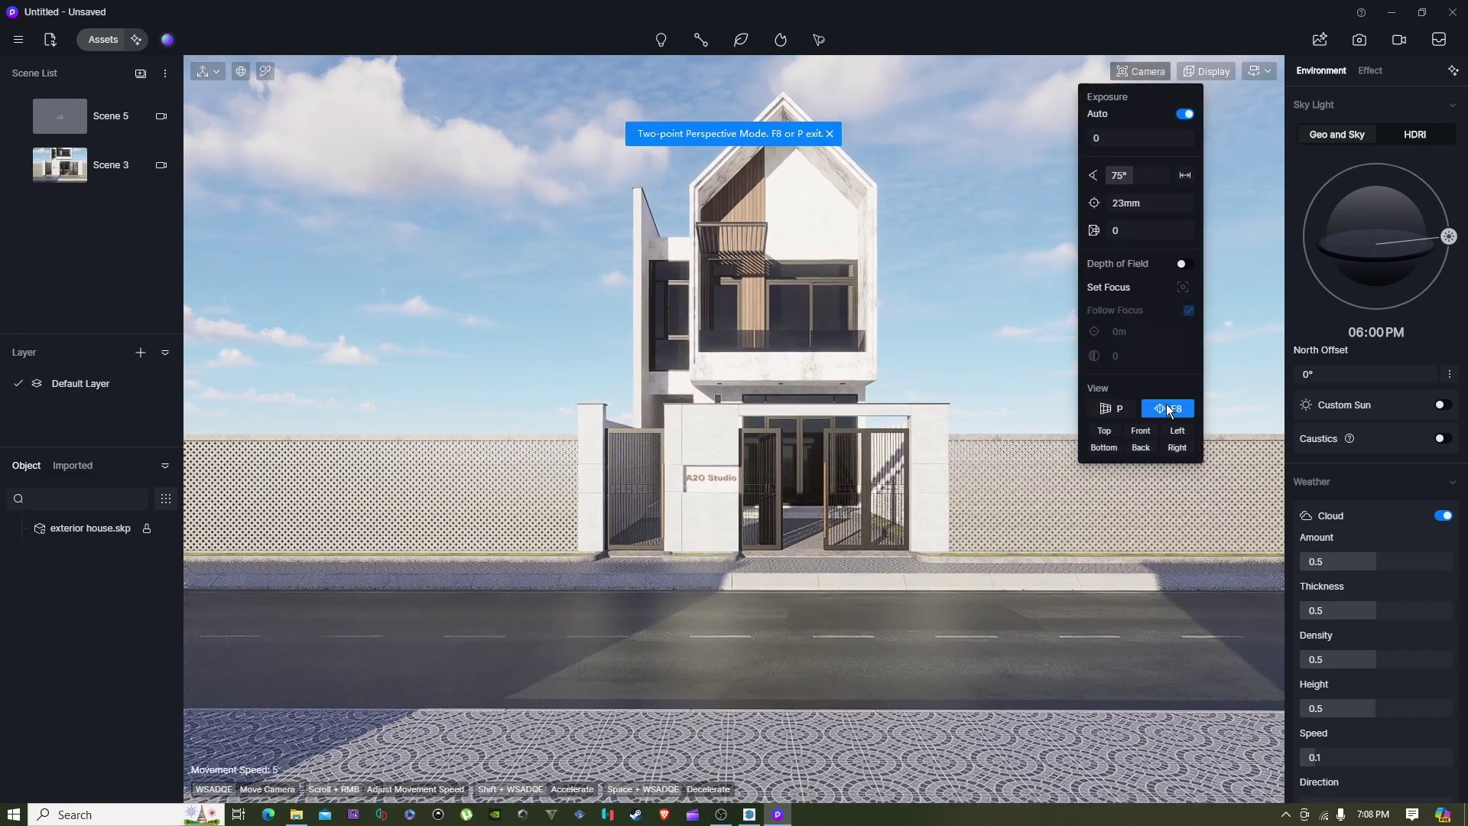
key(w)
key(d)
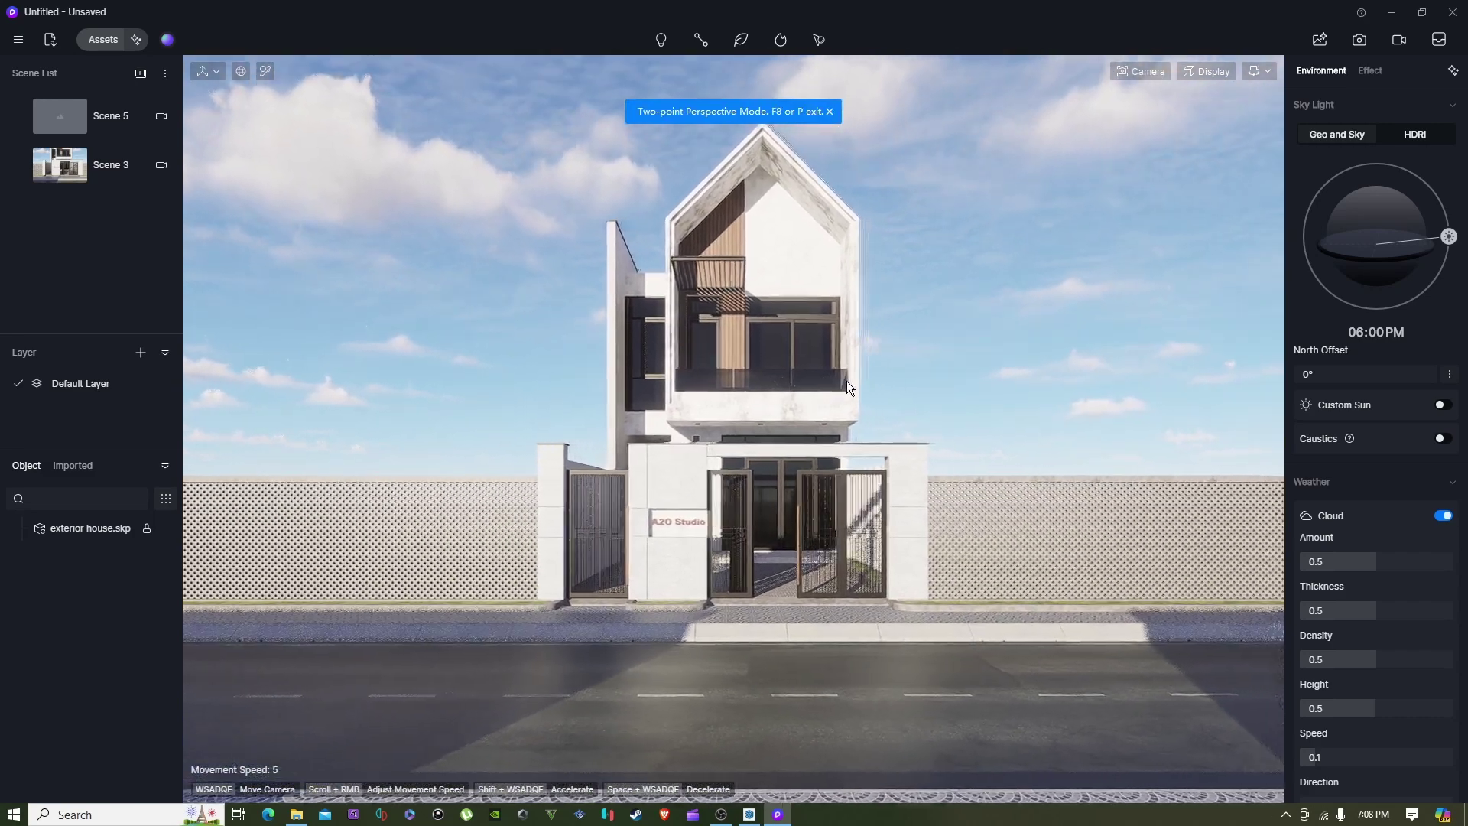
key(d)
key(d)
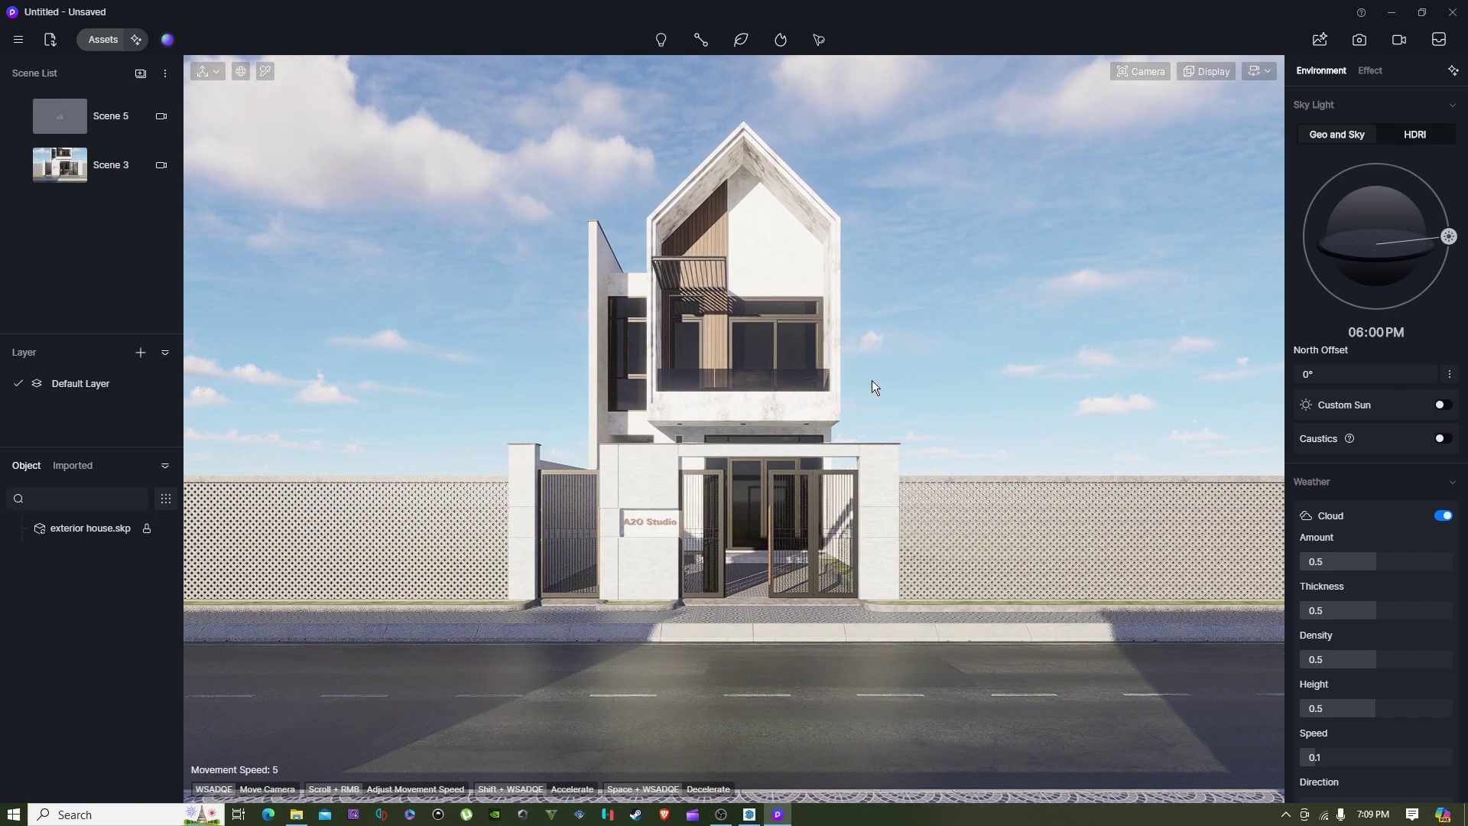
key(d)
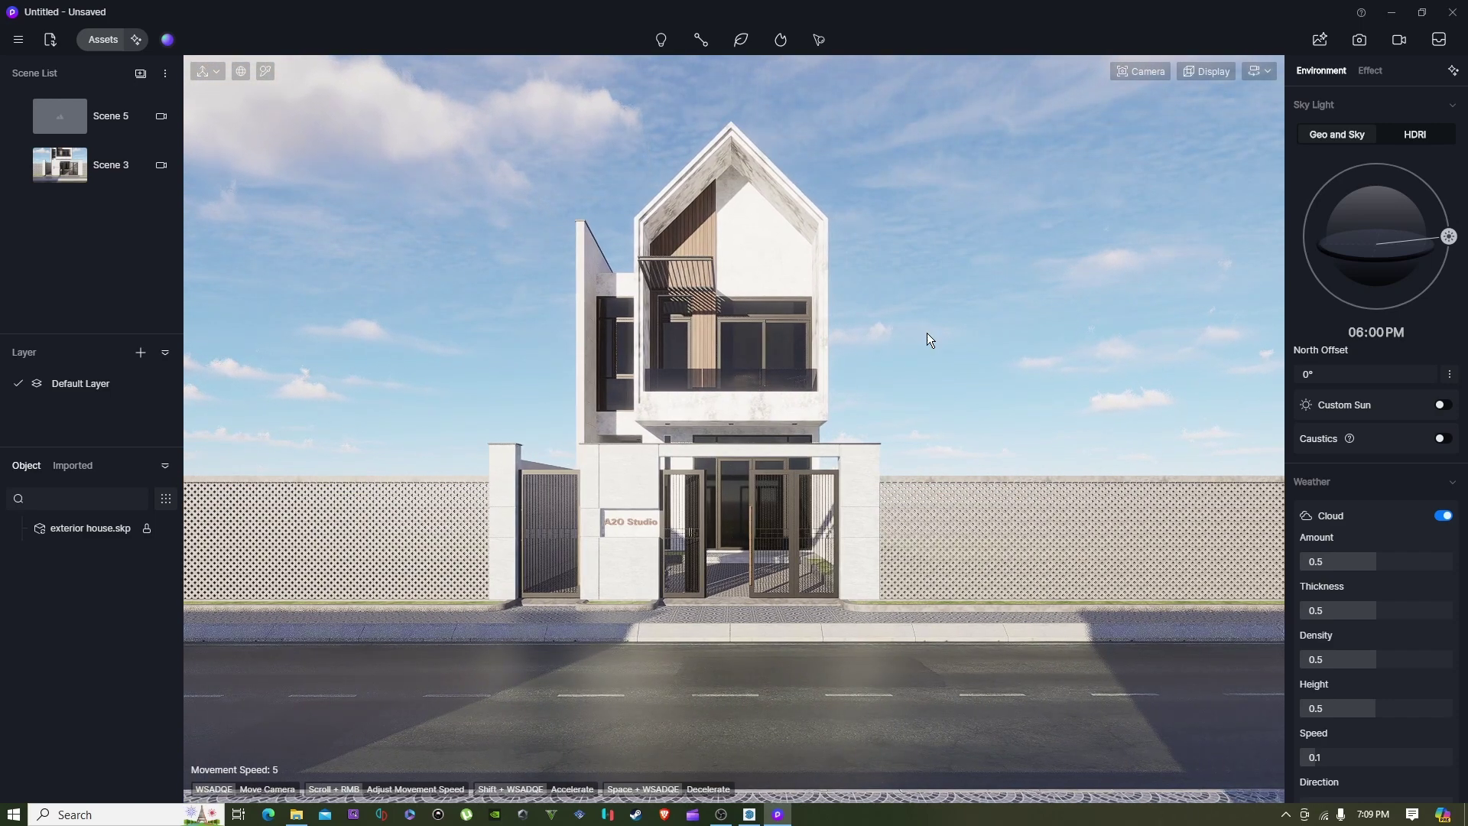
- Set the sun's time to 03:29 PM and the north offset to 46°
drag(1449, 237, 1427, 201)
drag(1331, 374, 1383, 379)
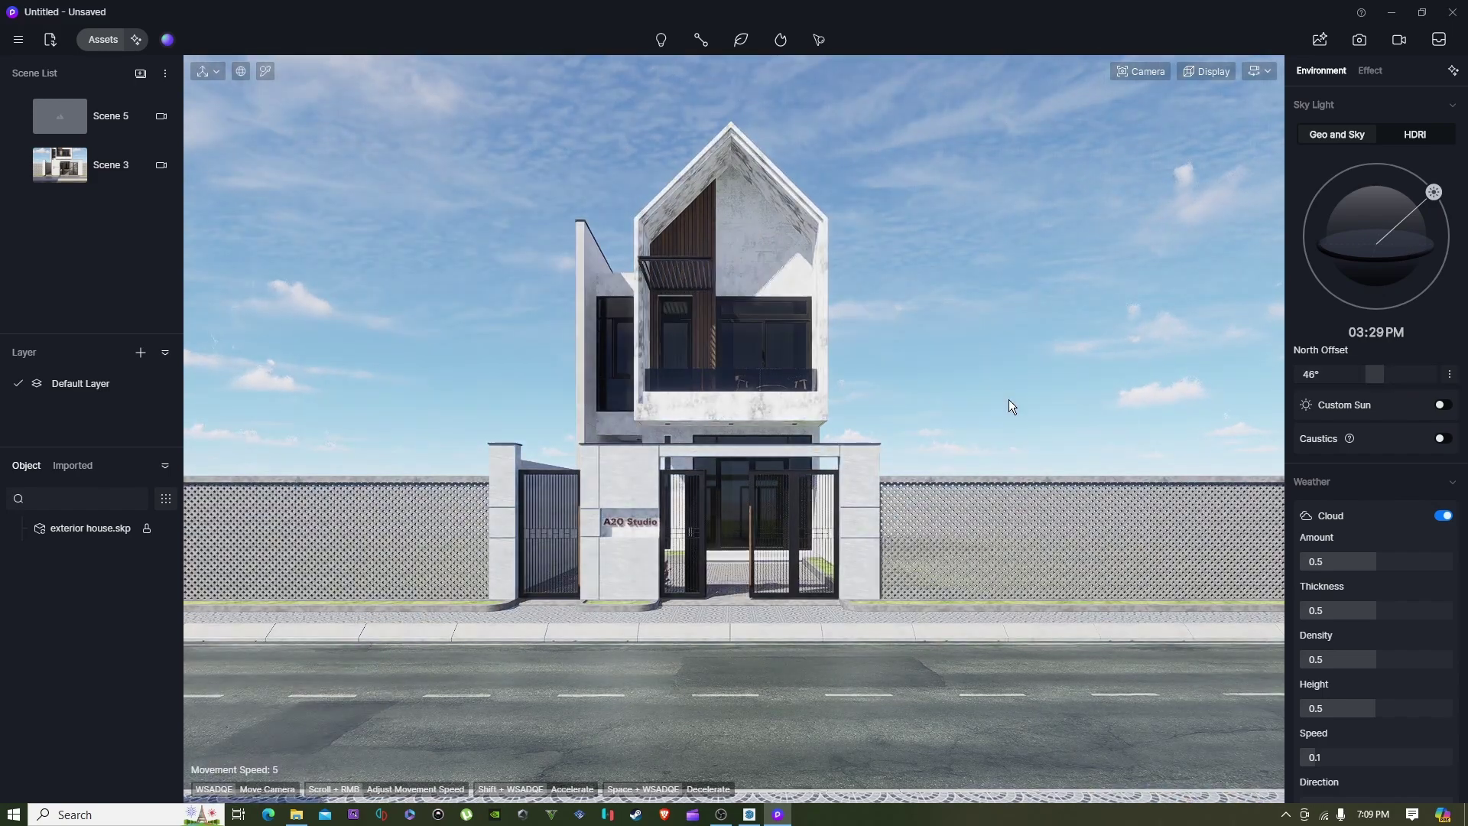
- Frame the house's upper facade up close and pick the dark translucent glass material of the balcony railing for editing
right_drag(869, 313, 644, 500)
key(w)
key(s)
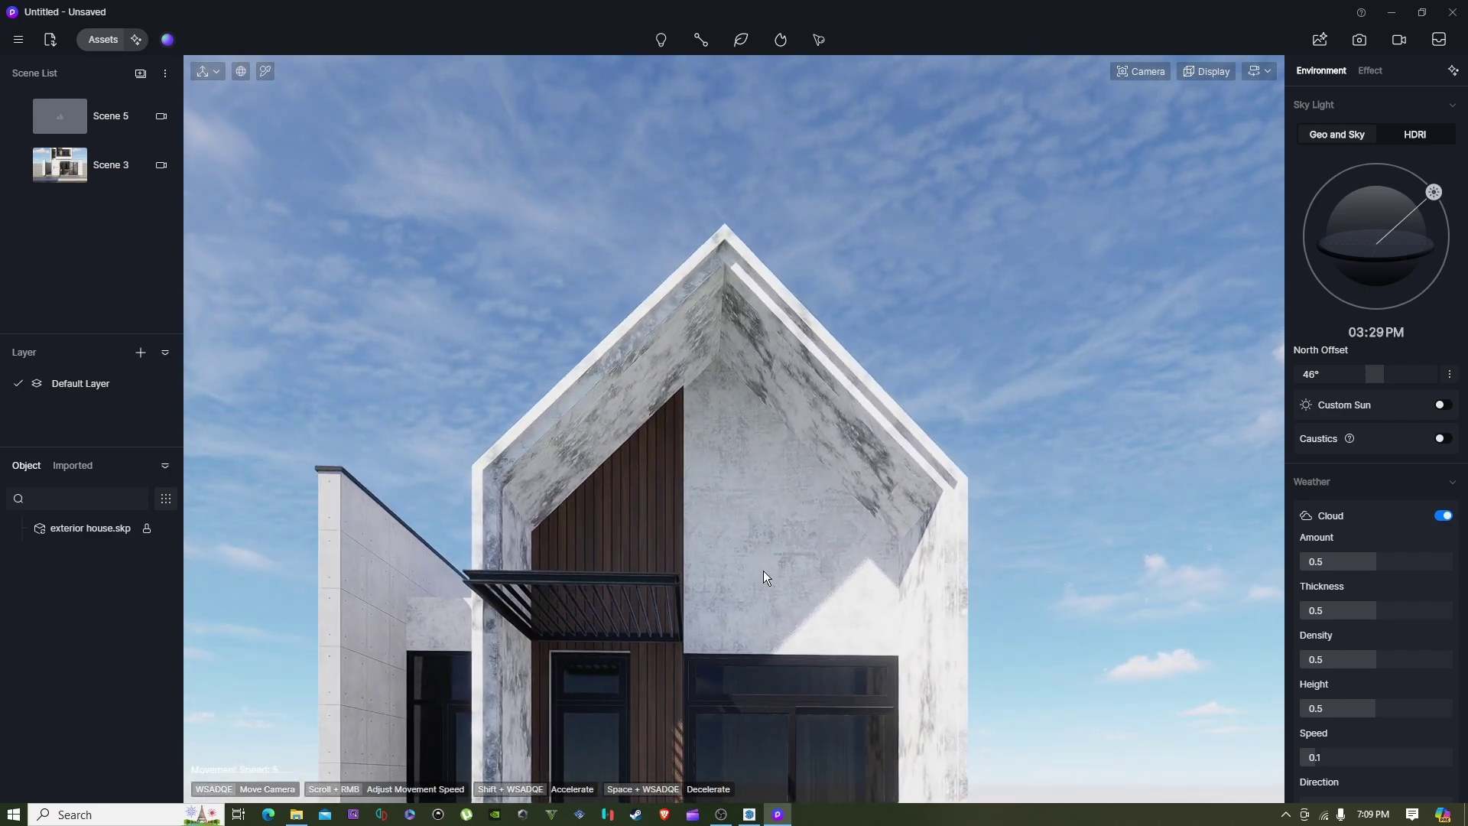
click(763, 571)
right_drag(803, 533, 737, 645)
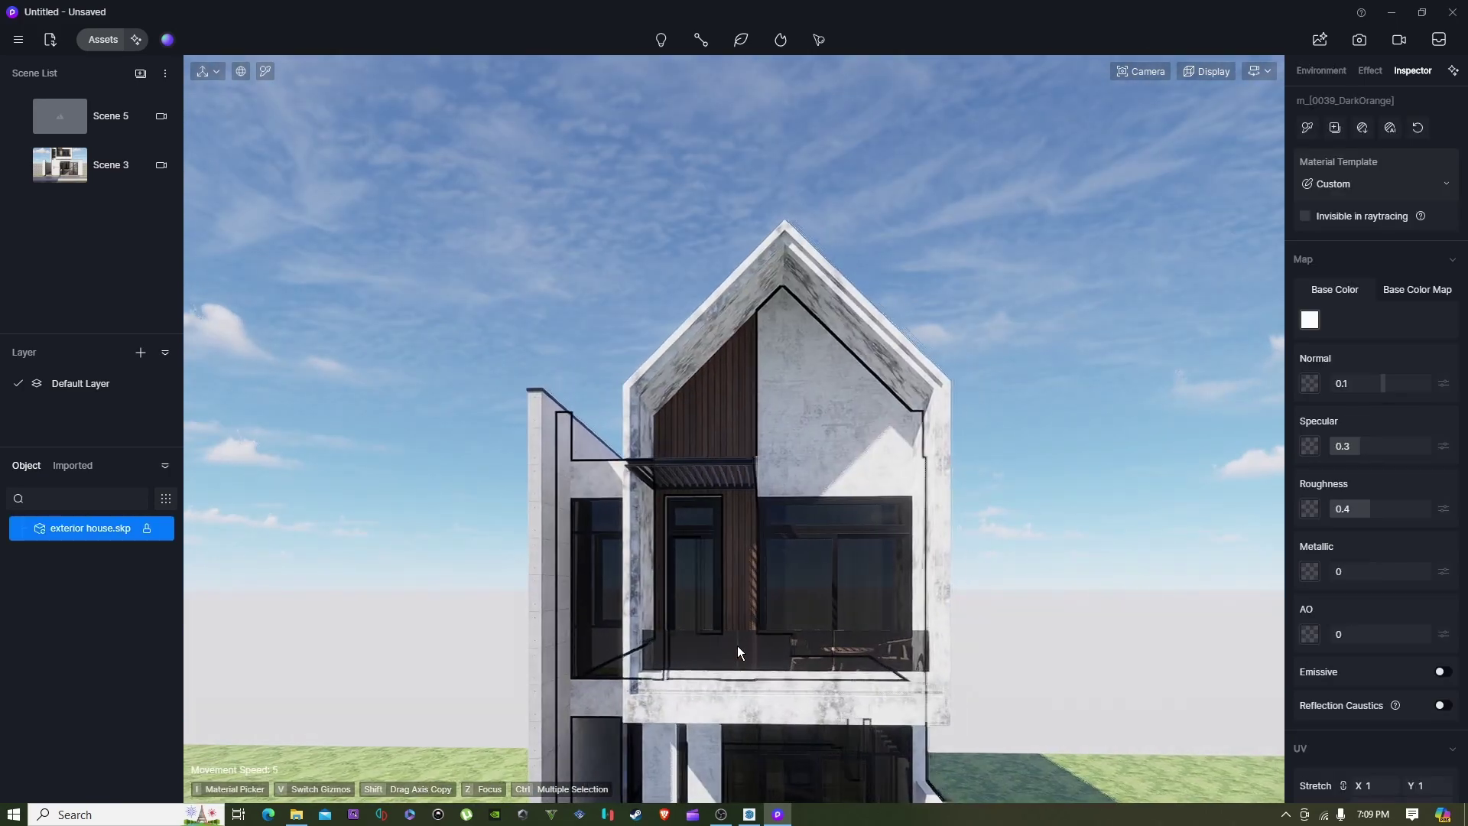
key(i)
click(737, 645)
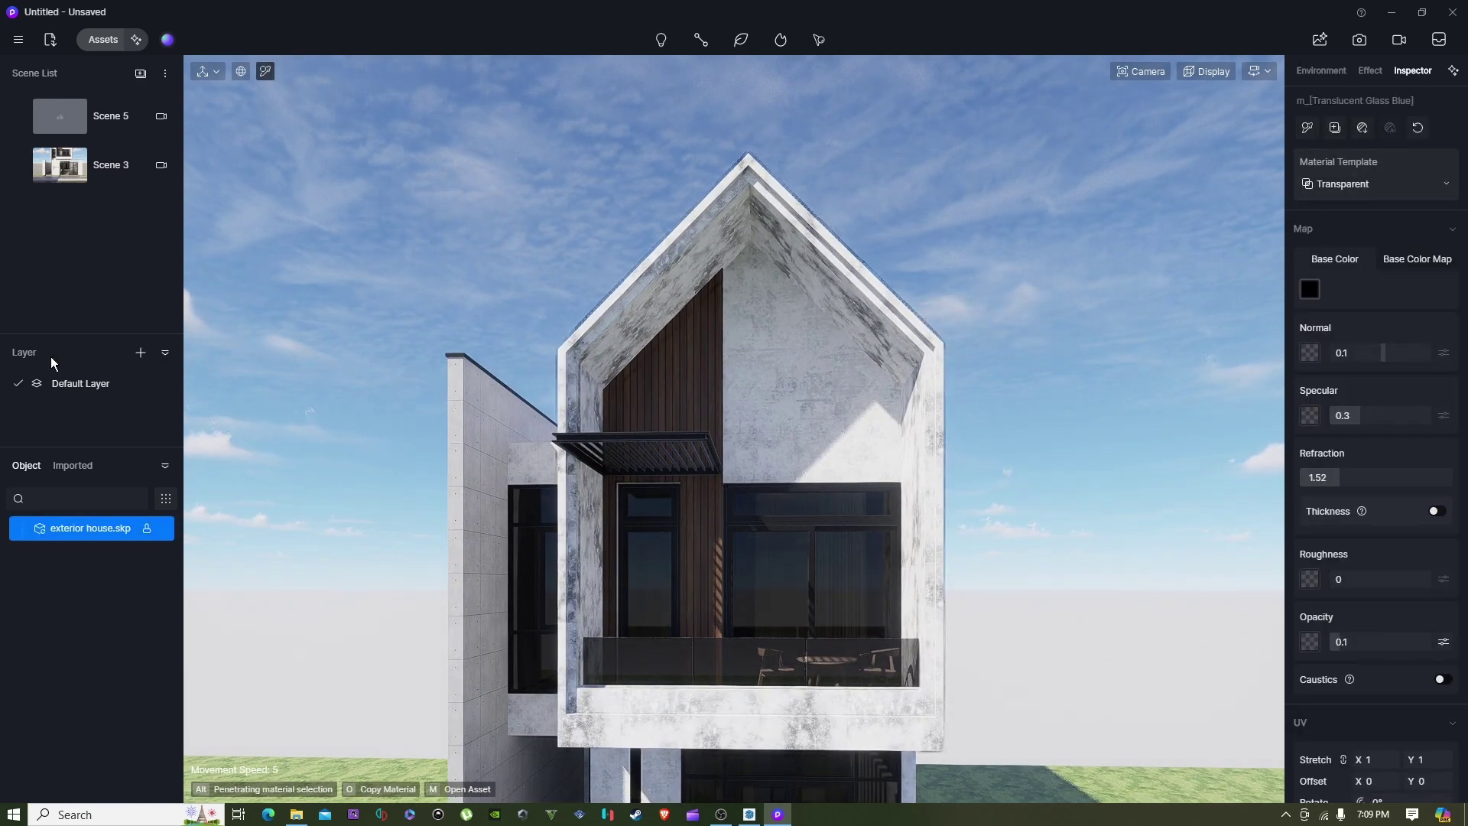
- Find the Normal Glass material in the Glass category of the online asset library and download it
click(102, 40)
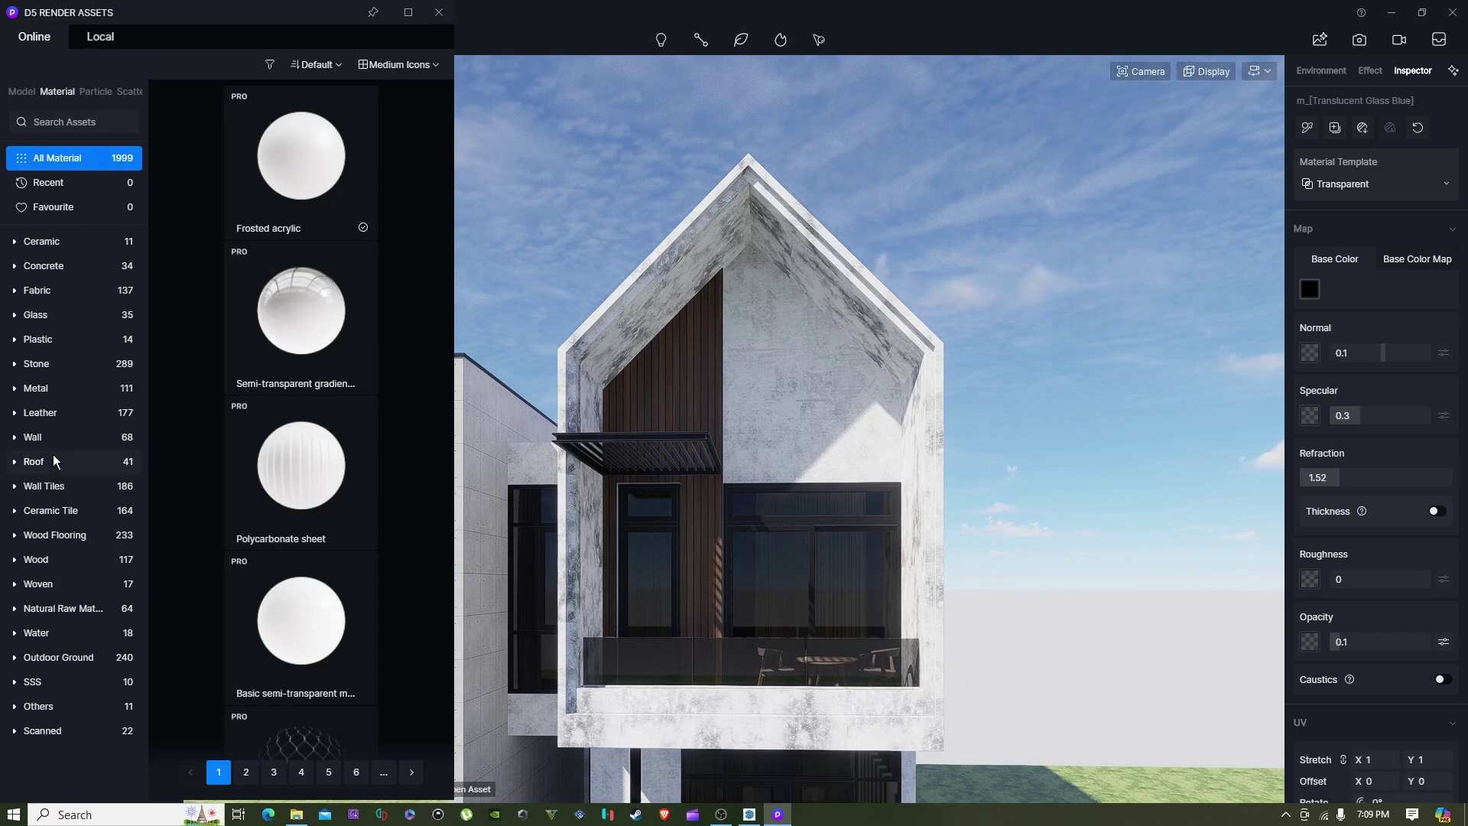
click(89, 320)
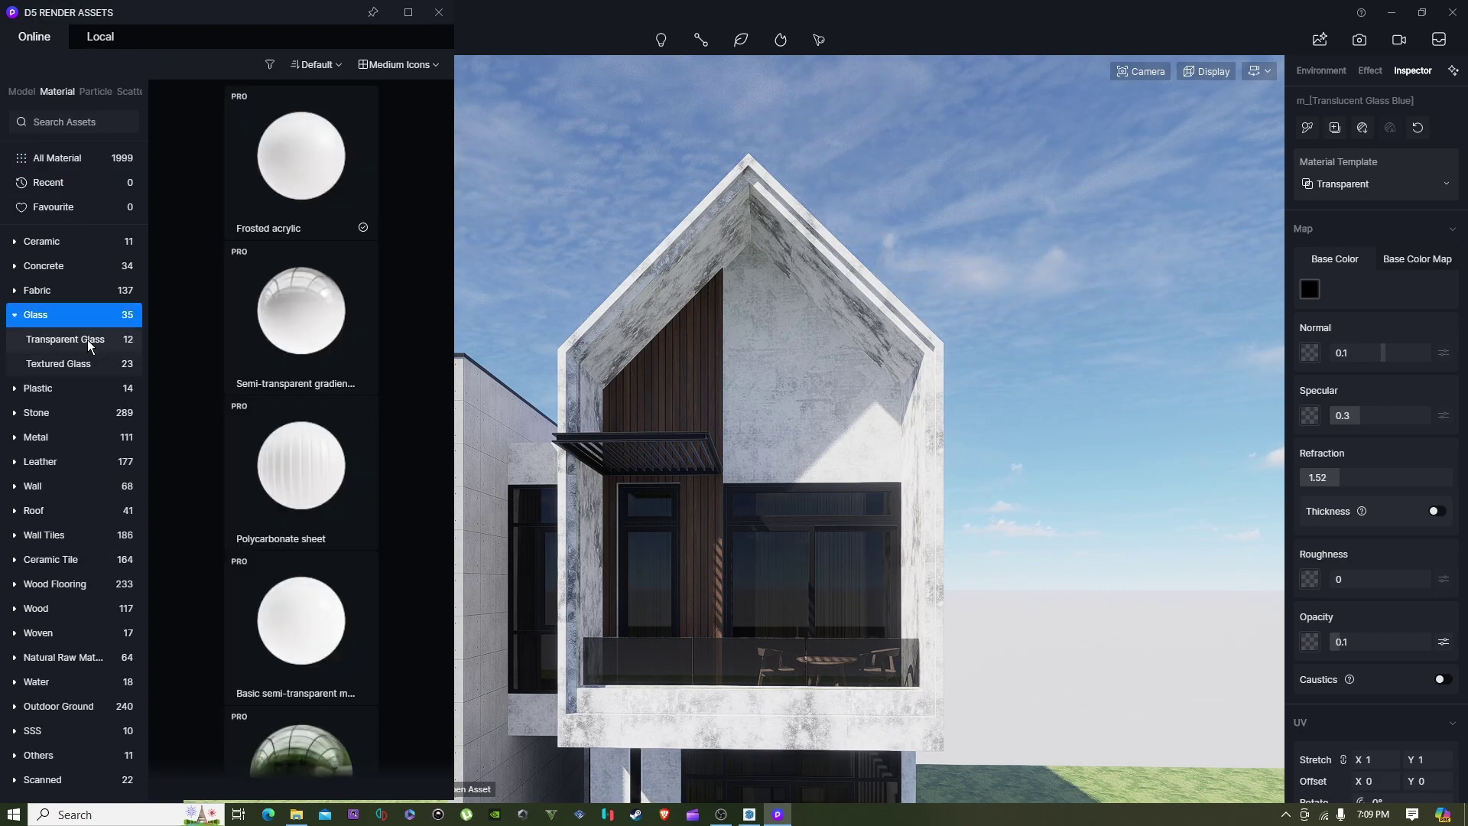
scroll(336, 416, down, 3)
scroll(336, 416, down, 15)
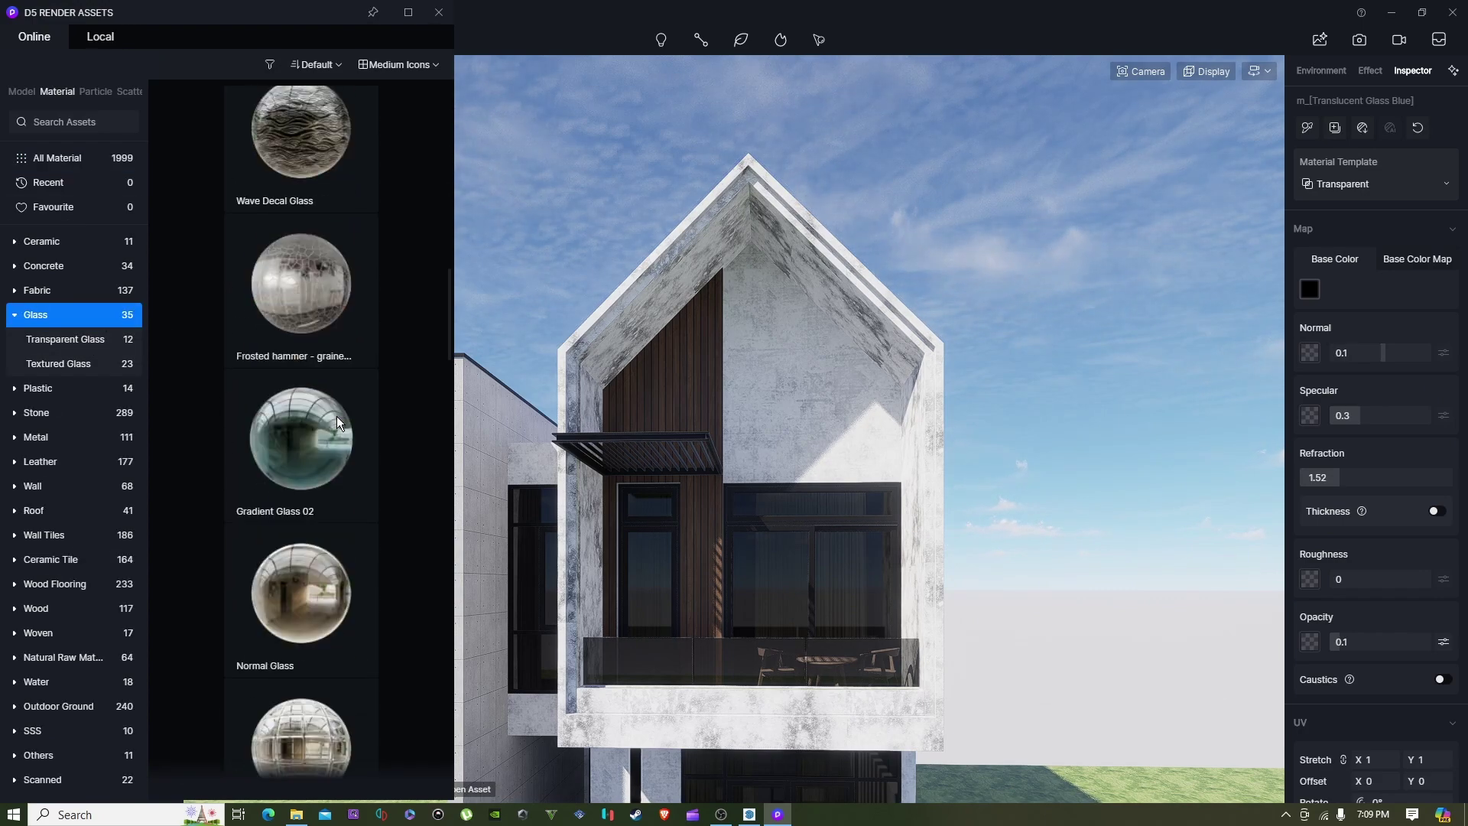
click(329, 310)
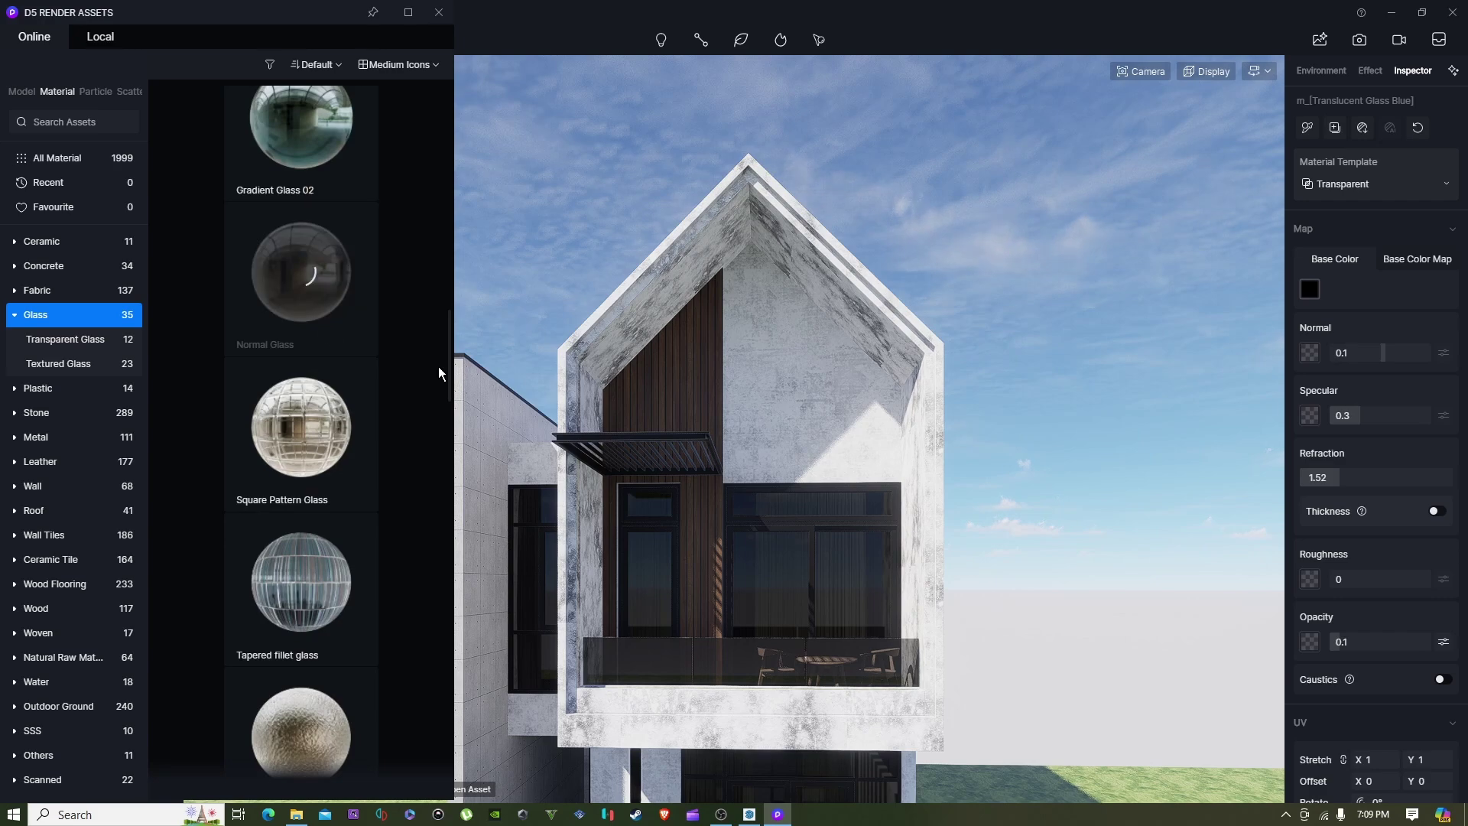
- Apply the Normal Glass material to the dark glazing of the house's windows and balcony
click(295, 289)
click(761, 576)
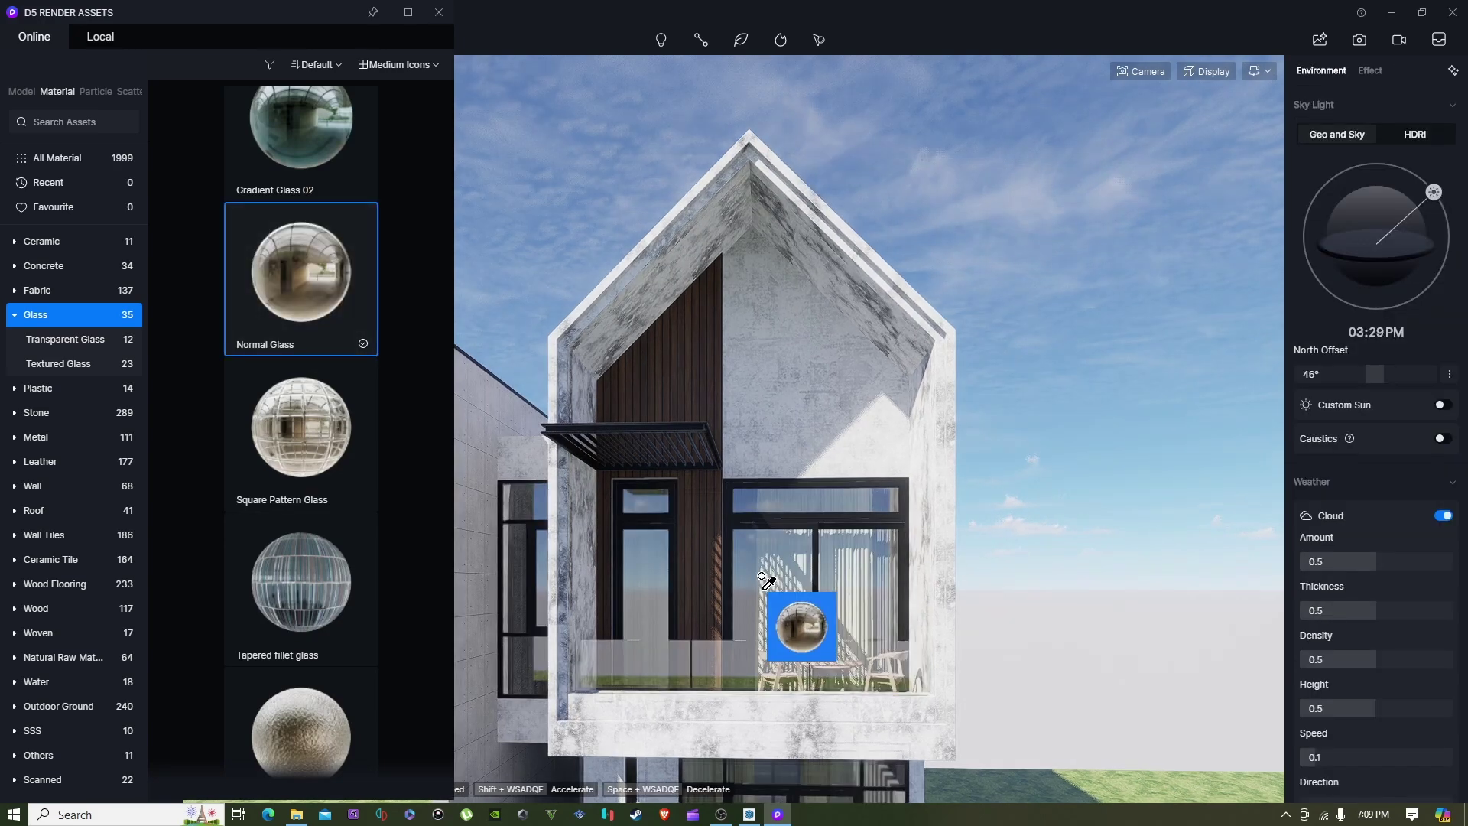
scroll(738, 600, down, 4)
key(Escape)
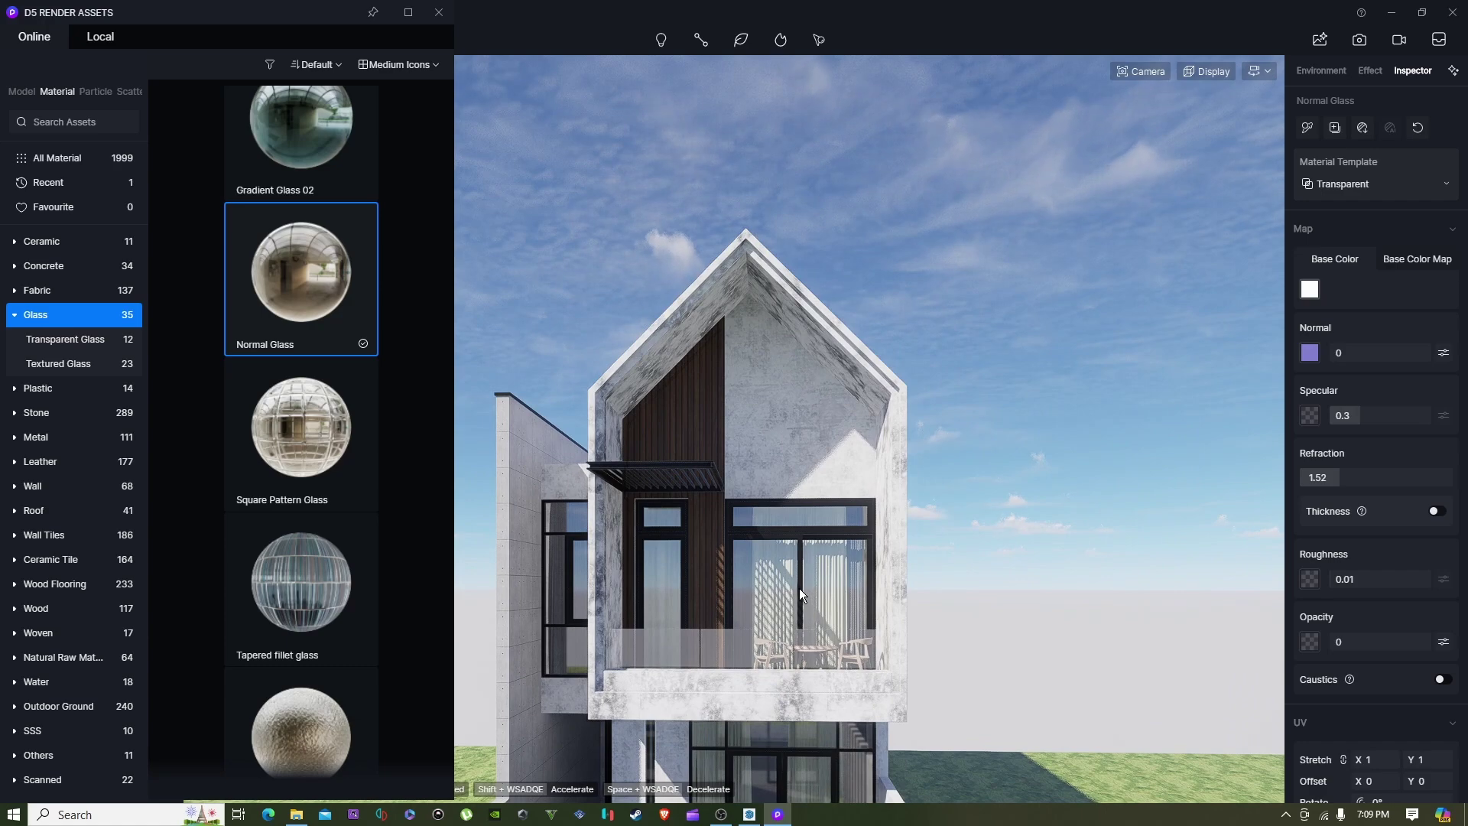
- Bring the camera down to the front fence and pick the grass material of the planting strip beside the gate
scroll(773, 605, down, 4)
key(q)
key(s)
right_drag(767, 607, 810, 680)
key(a)
key(w)
click(811, 680)
key(Escape)
key(i)
key(w)
right_drag(797, 686, 694, 718)
click(747, 711)
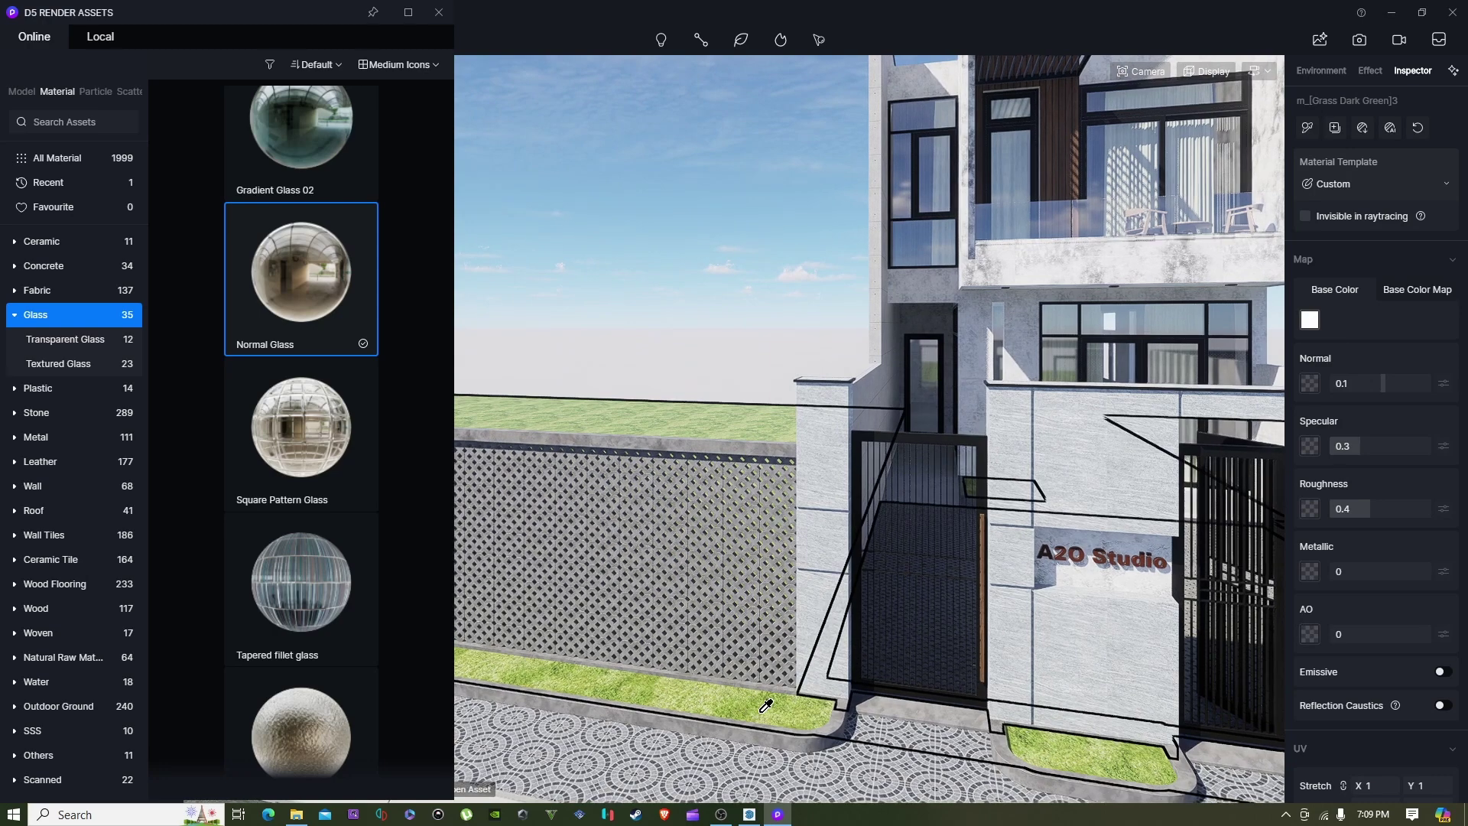
- Change the picked grass material's template to Grass and use the second grass preset
click(1401, 185)
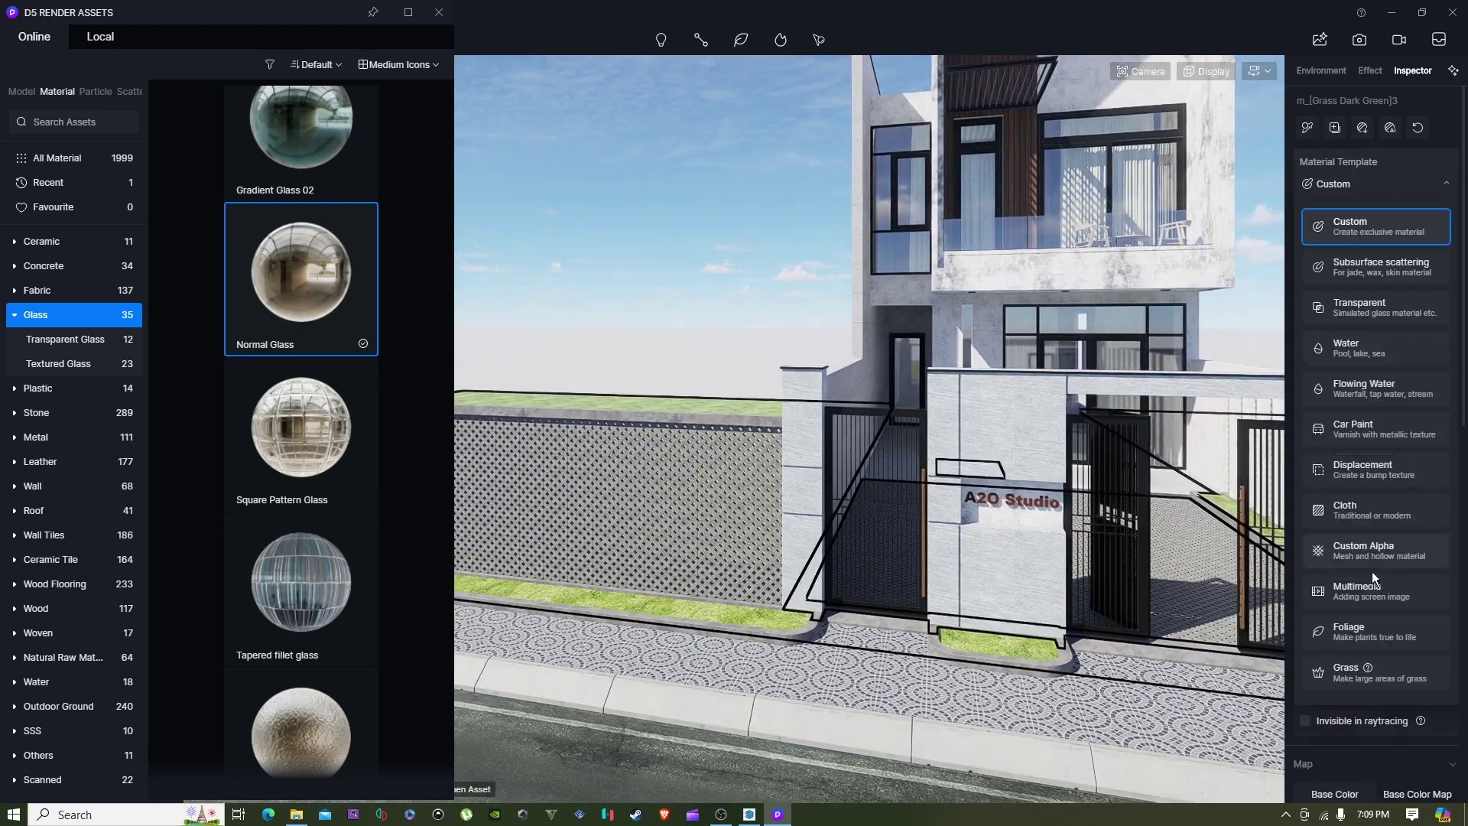
click(1360, 669)
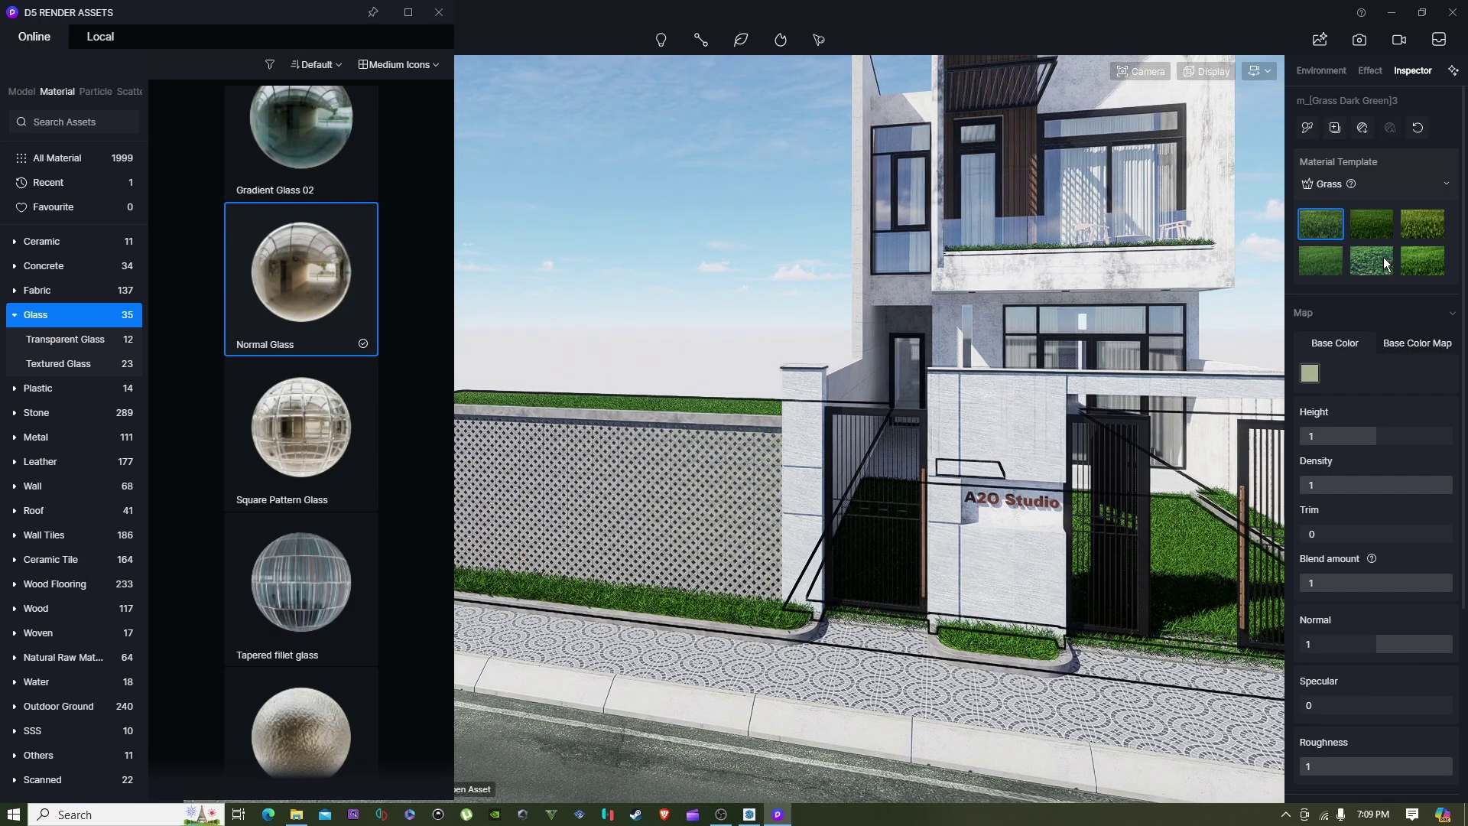
click(1372, 225)
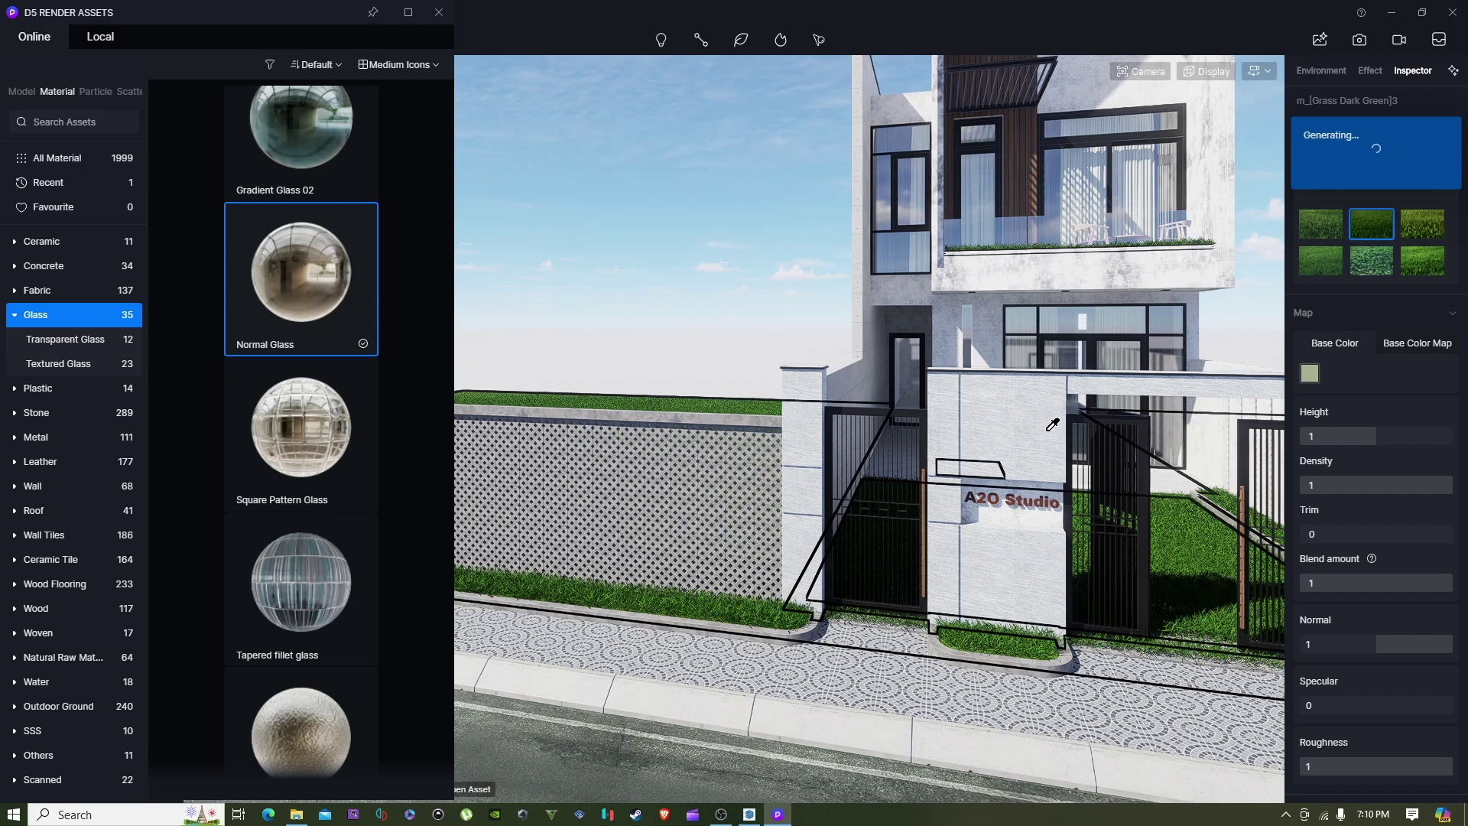
right_drag(922, 678, 1252, 406)
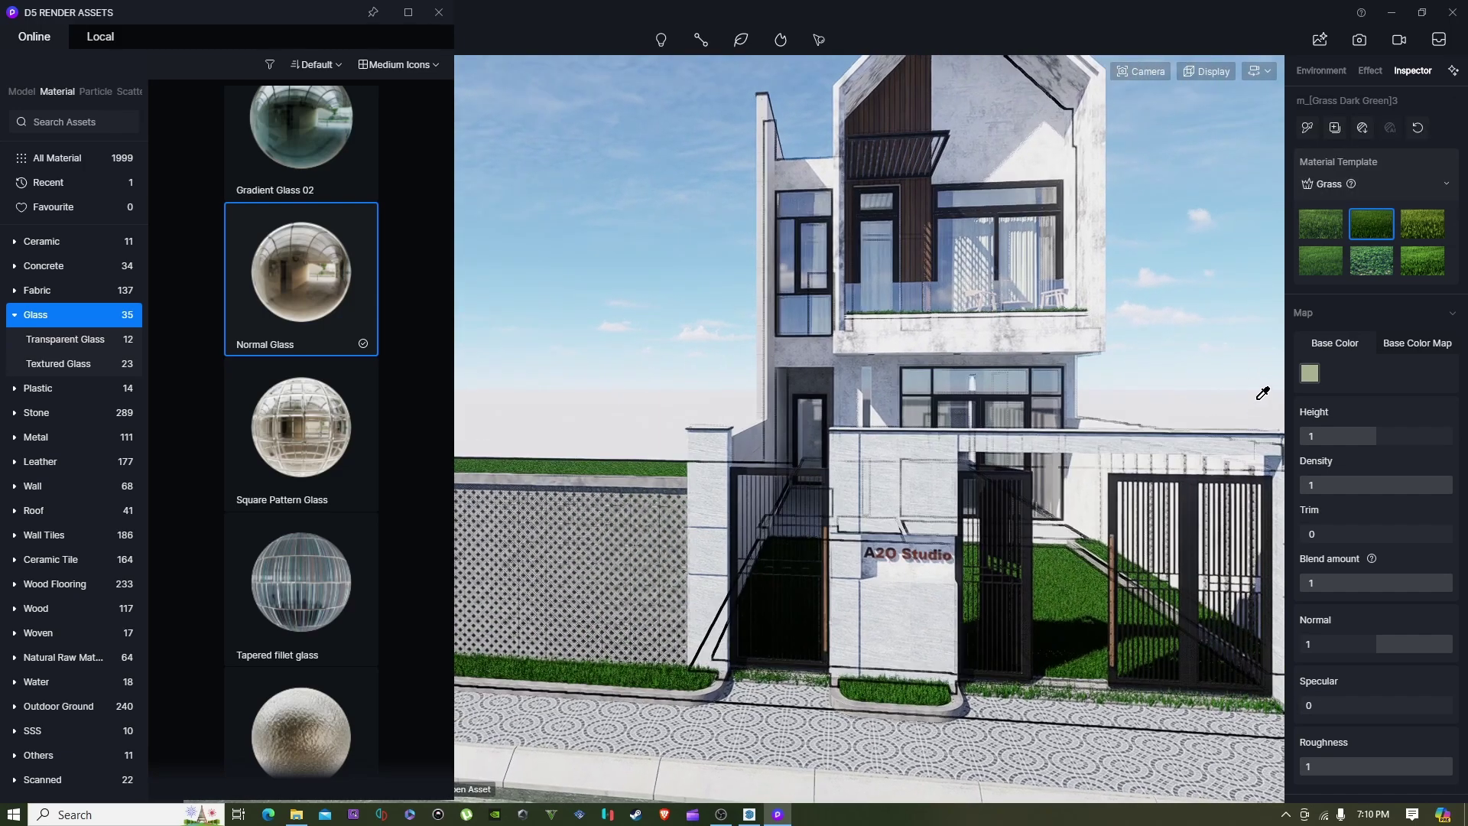
- View the lawn from above and darken the grass material's base colour by lowering its HSV brightness, then close the asset library
key(Escape)
right_drag(844, 580, 671, 589)
scroll(722, 553, up, 5)
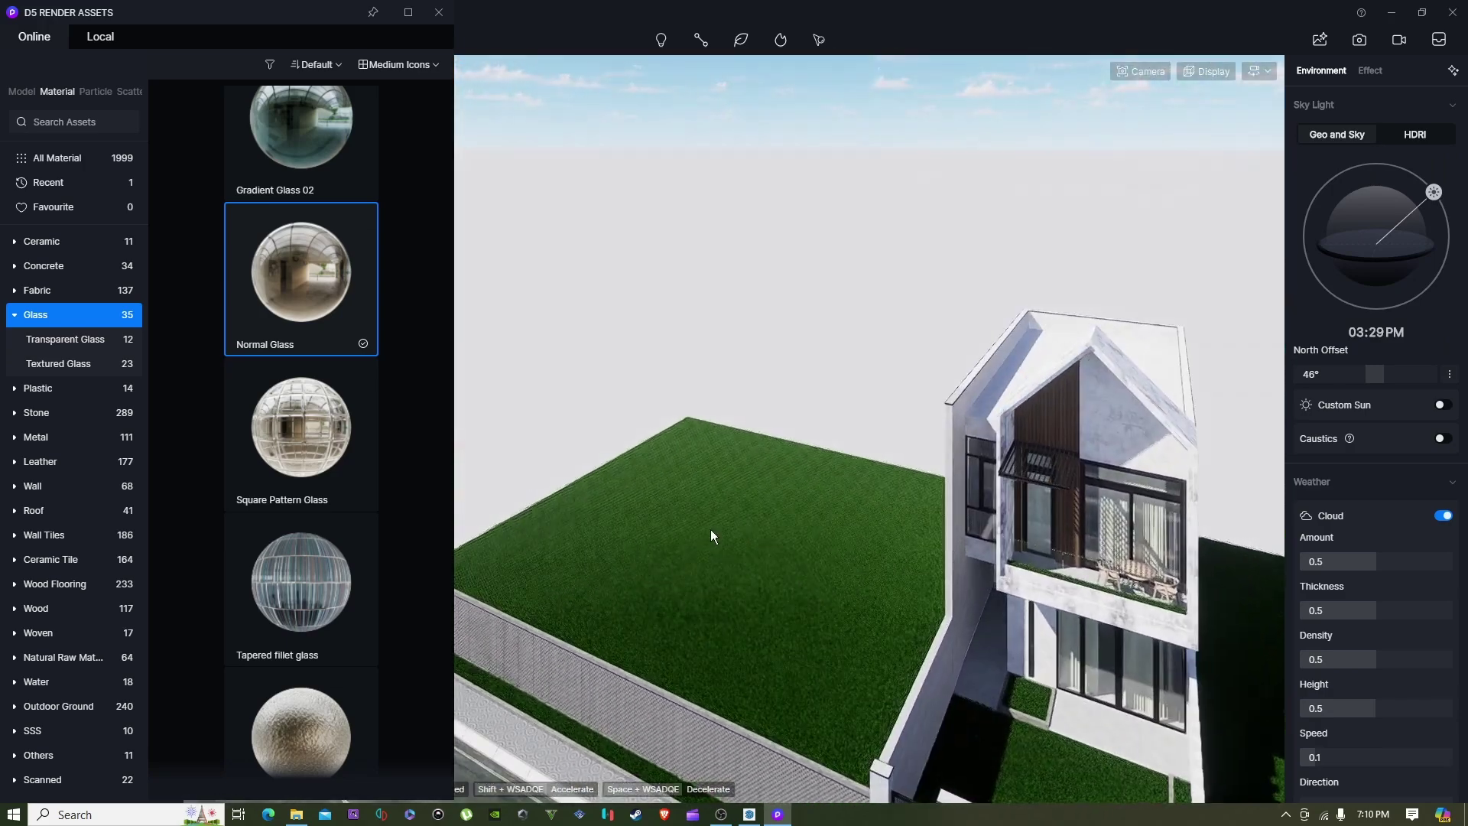
click(709, 530)
click(1309, 373)
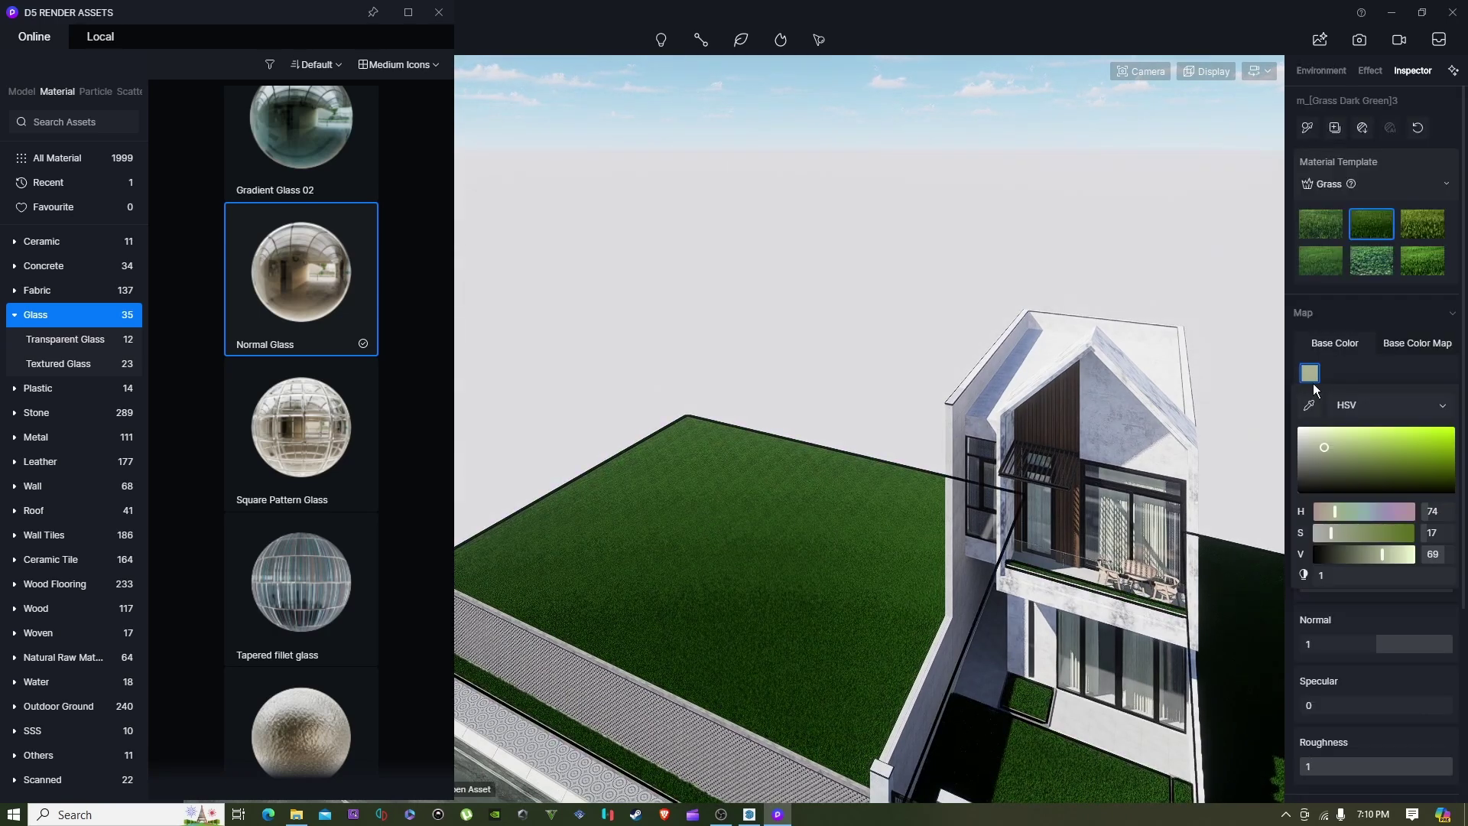
drag(1383, 555, 1357, 544)
key(Escape)
right_drag(836, 671, 922, 640)
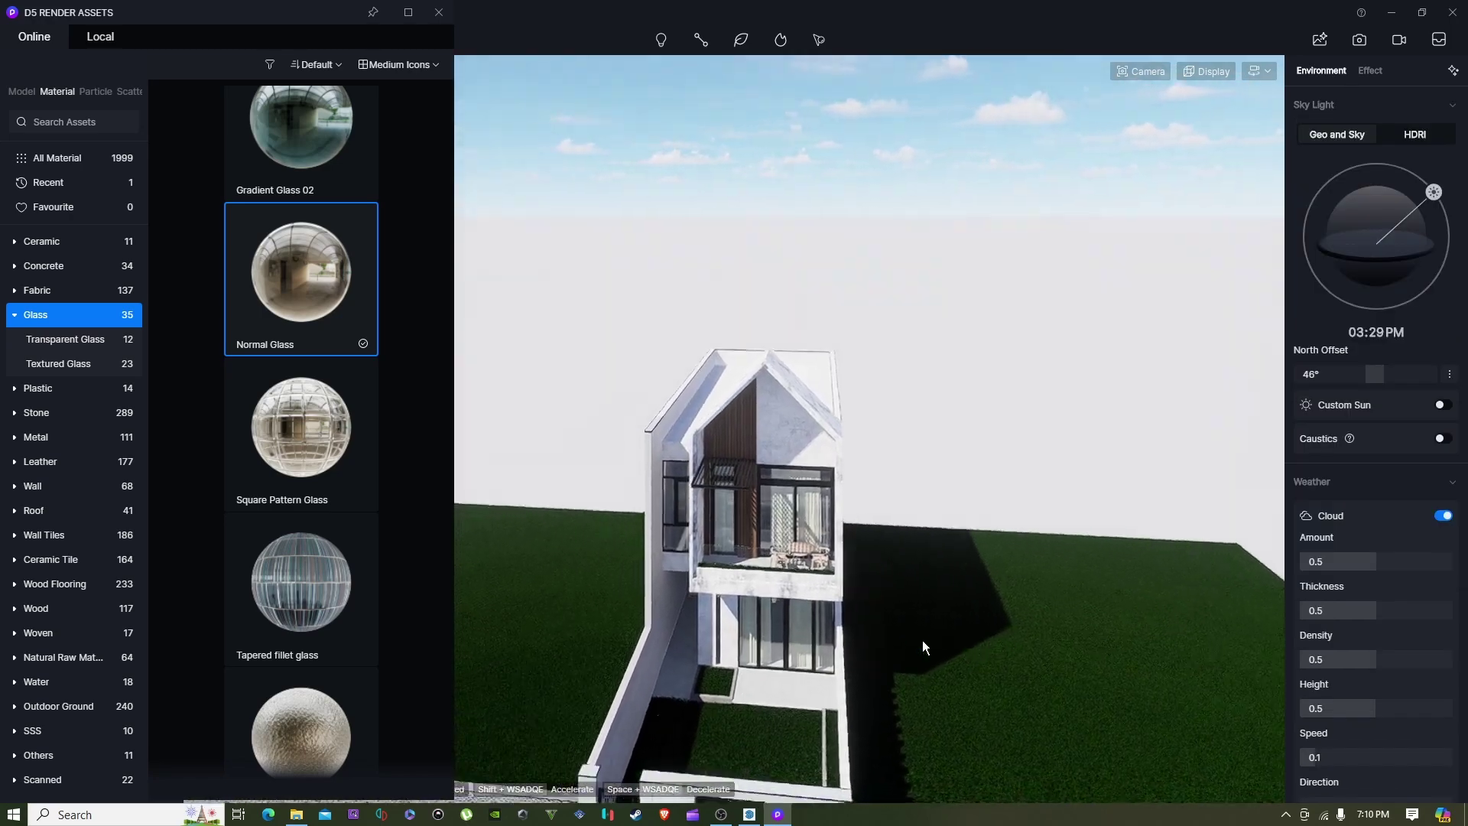
click(431, 18)
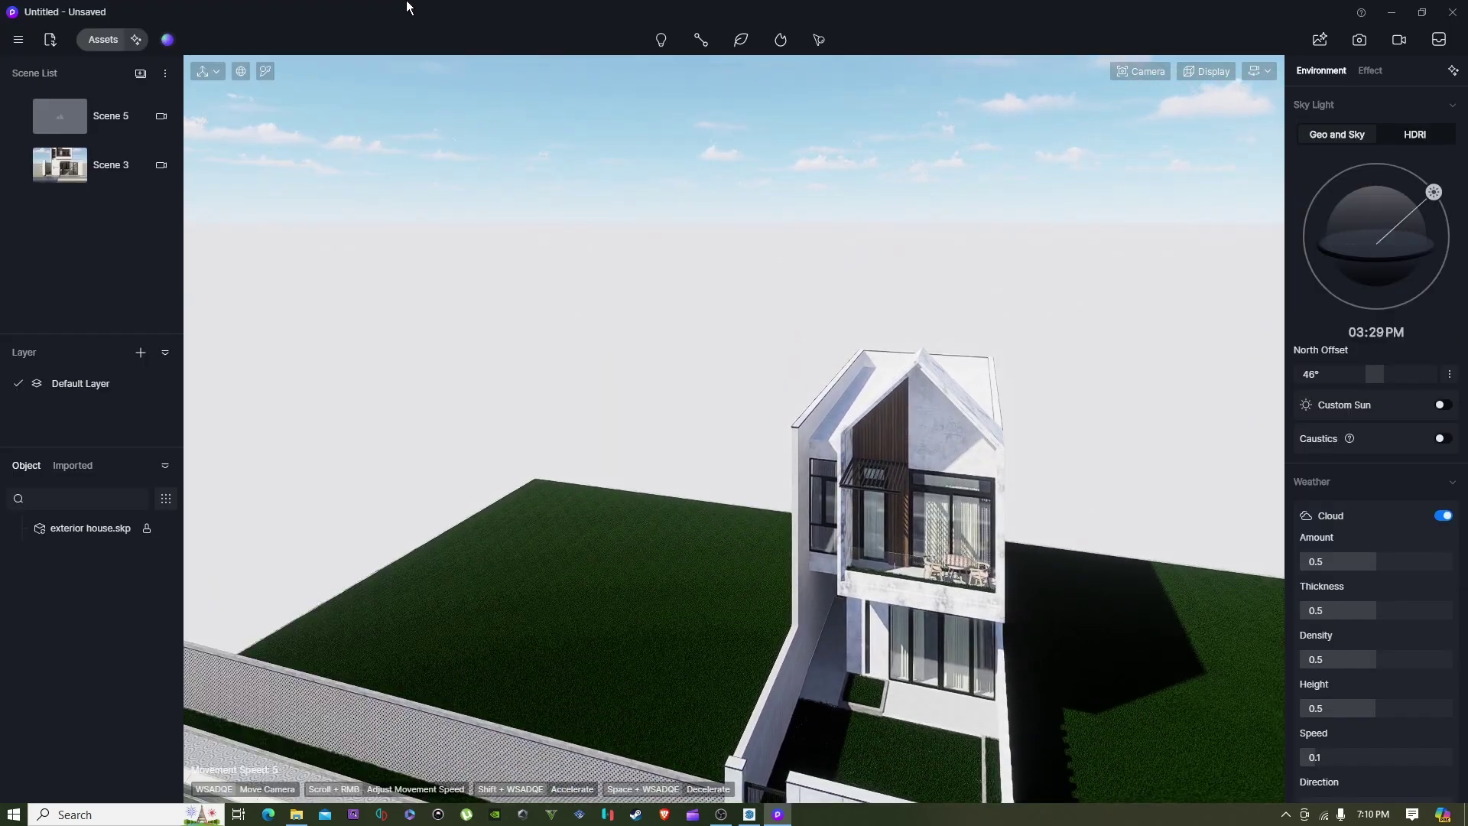
right_drag(347, 227, 350, 288)
- Open the Broadleaf trees under Nature in the online model library and enable brush placement
click(111, 40)
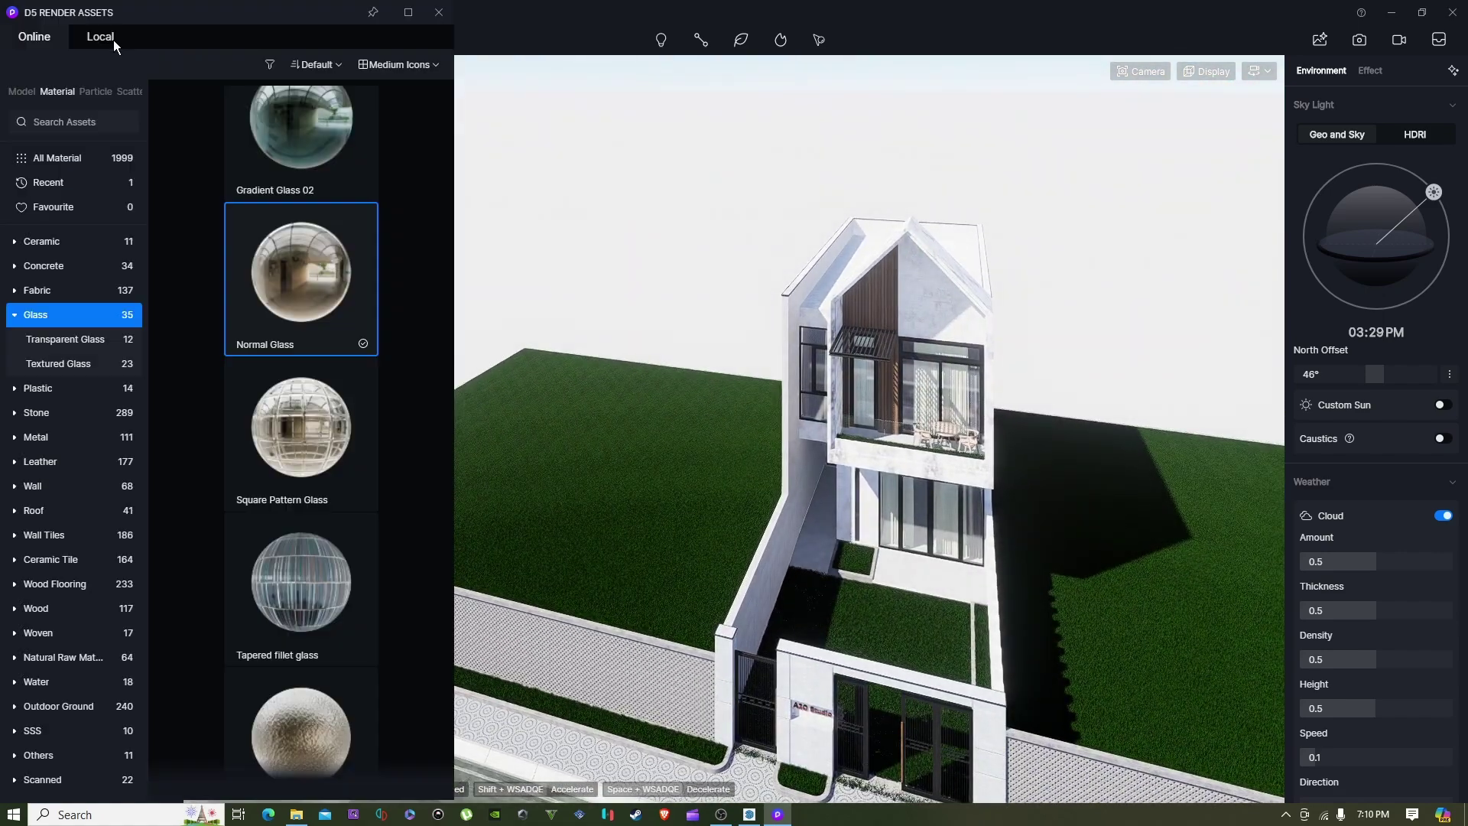
click(22, 91)
click(15, 242)
click(75, 291)
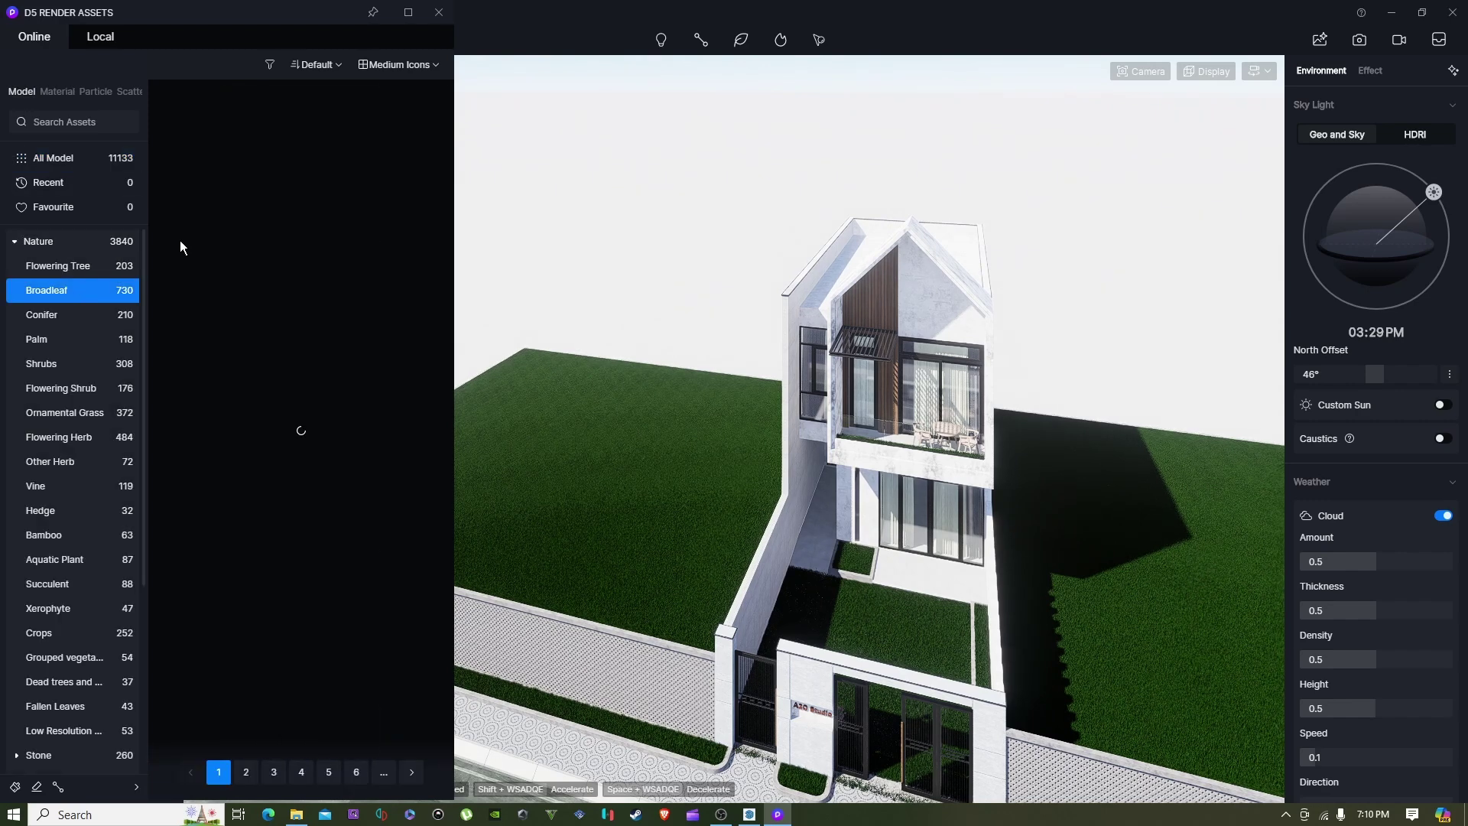
scroll(298, 309, down, 10)
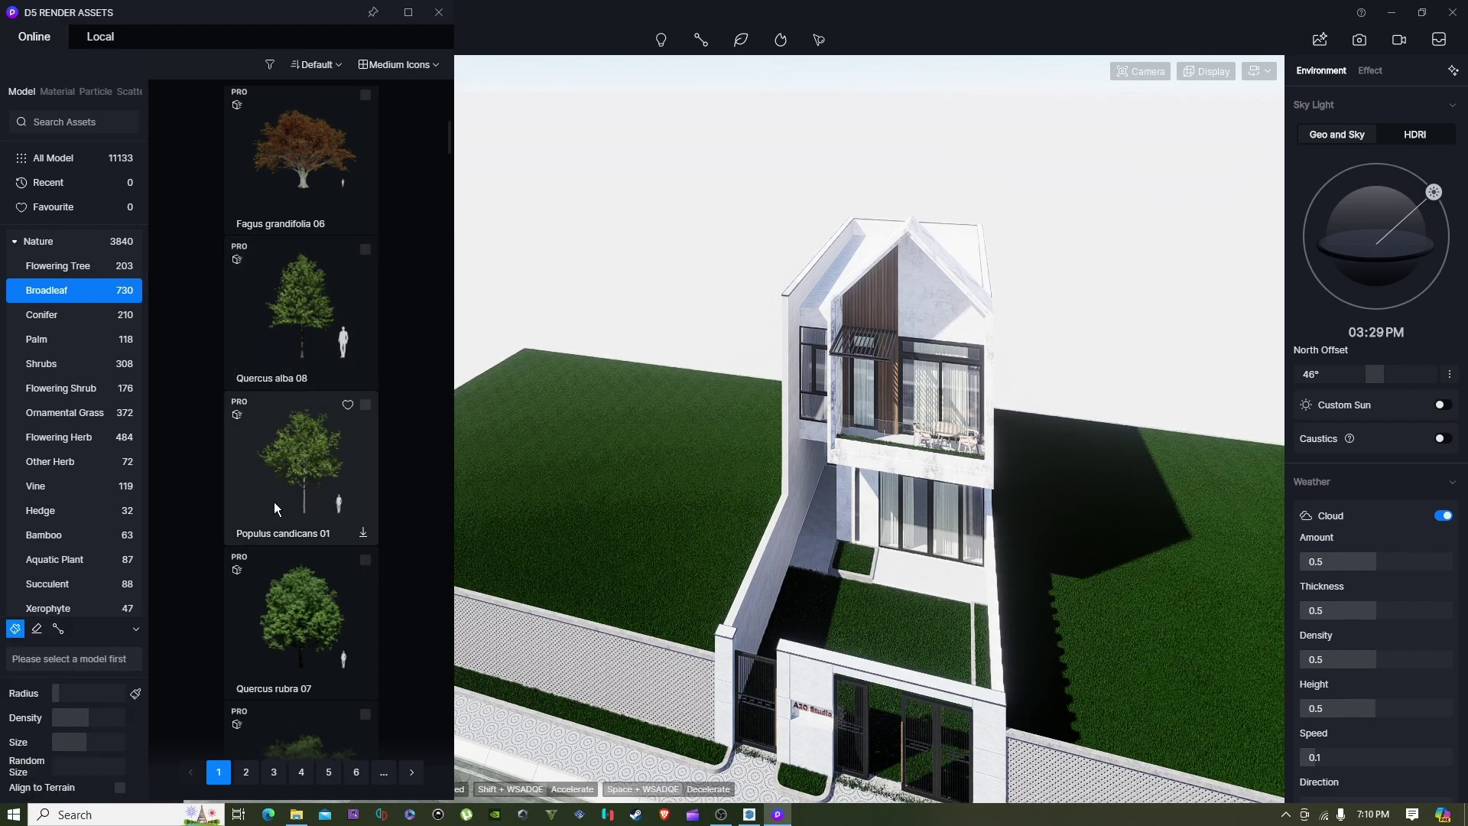
- Download the Quercus rubra 07 and Populus candicans 01 trees and add both to the brush selection
scroll(275, 501, down, 3)
click(353, 462)
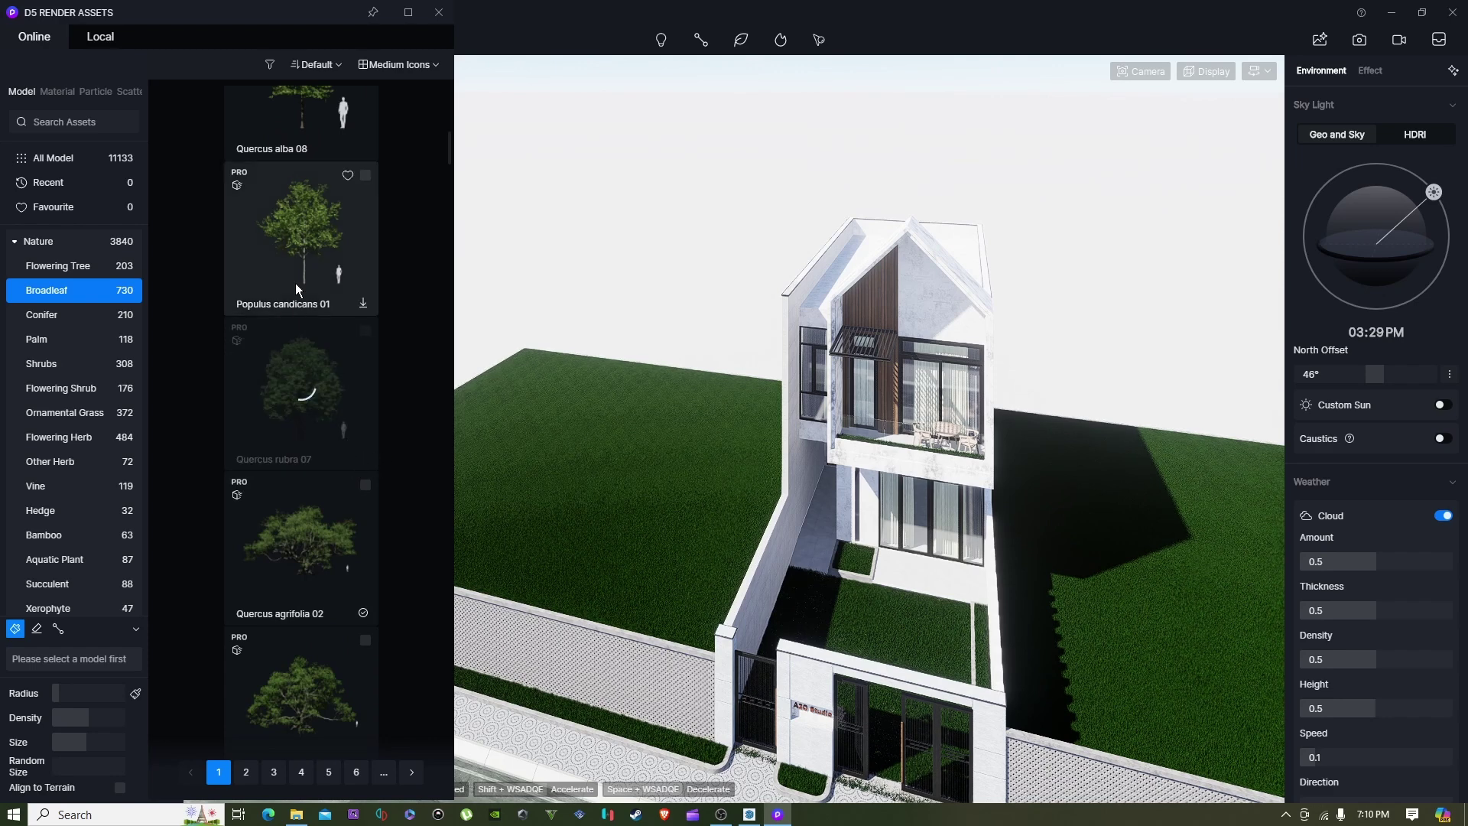
click(365, 304)
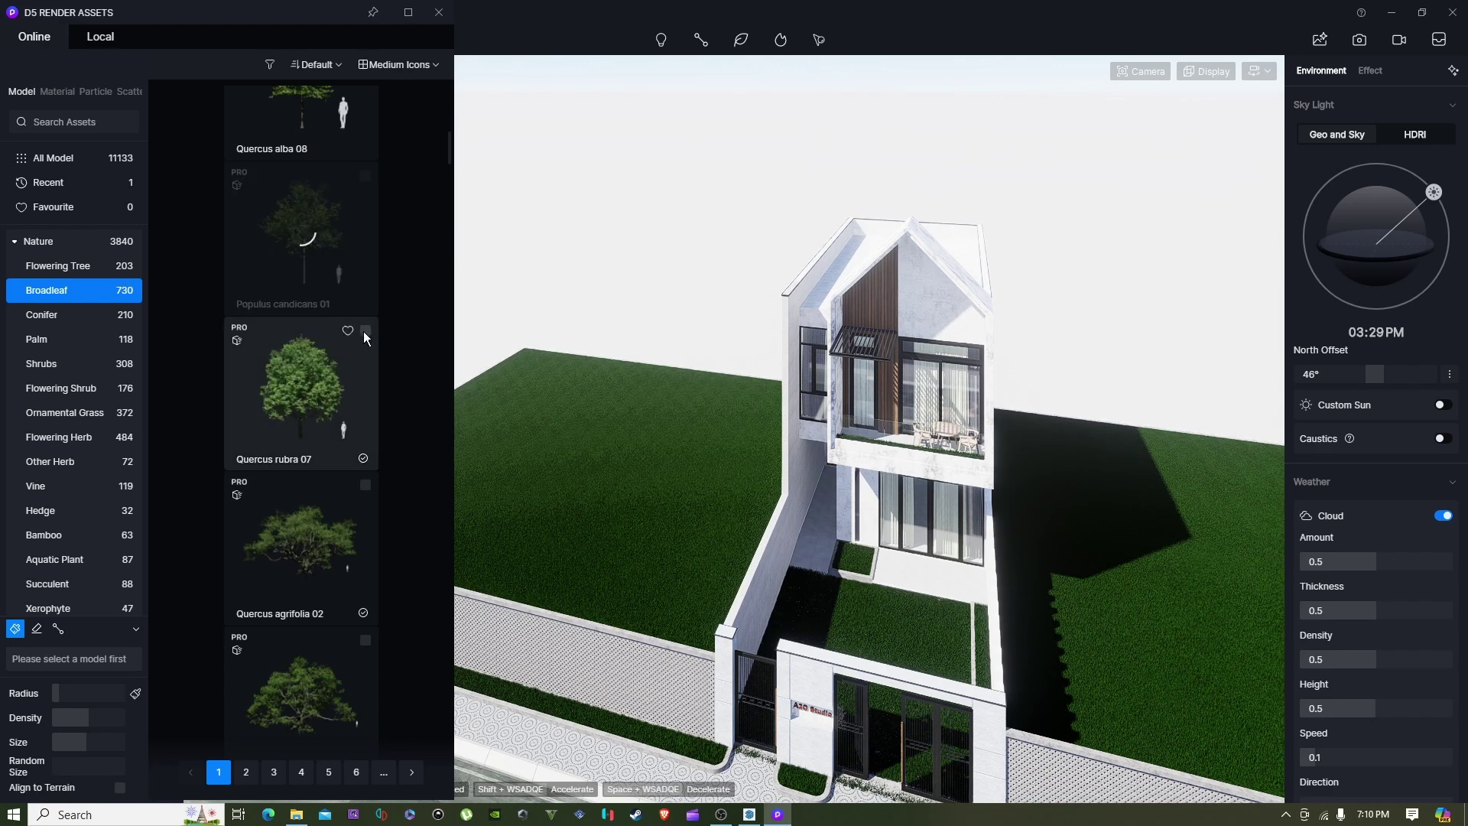
click(365, 331)
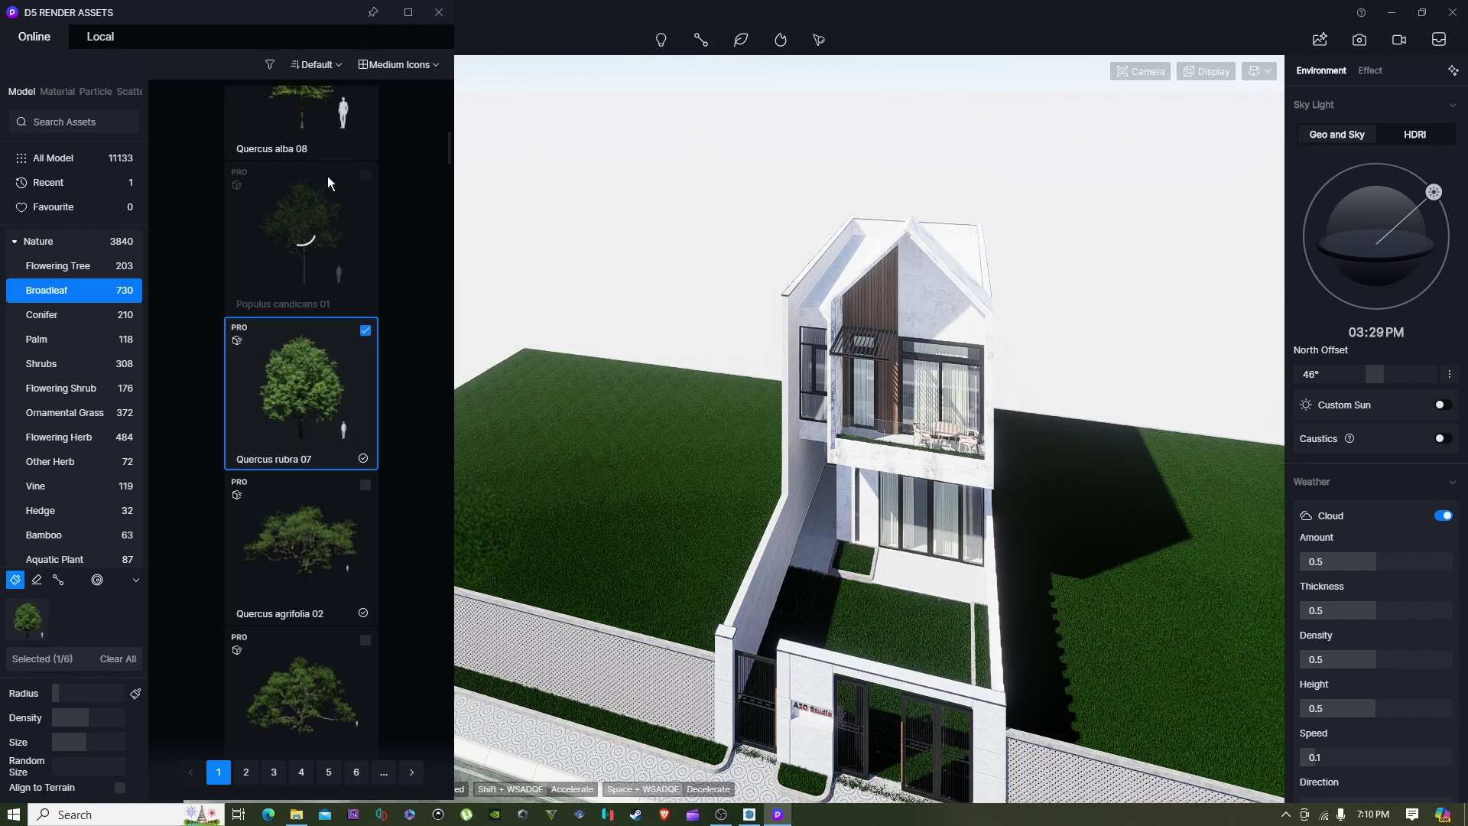
scroll(327, 199, up, 2)
click(366, 269)
- Start downloading Fagus grandifolia 05, download Acer saccharum 04 and add the Acer to the brush selection
scroll(367, 271, down, 3)
scroll(366, 271, down, 5)
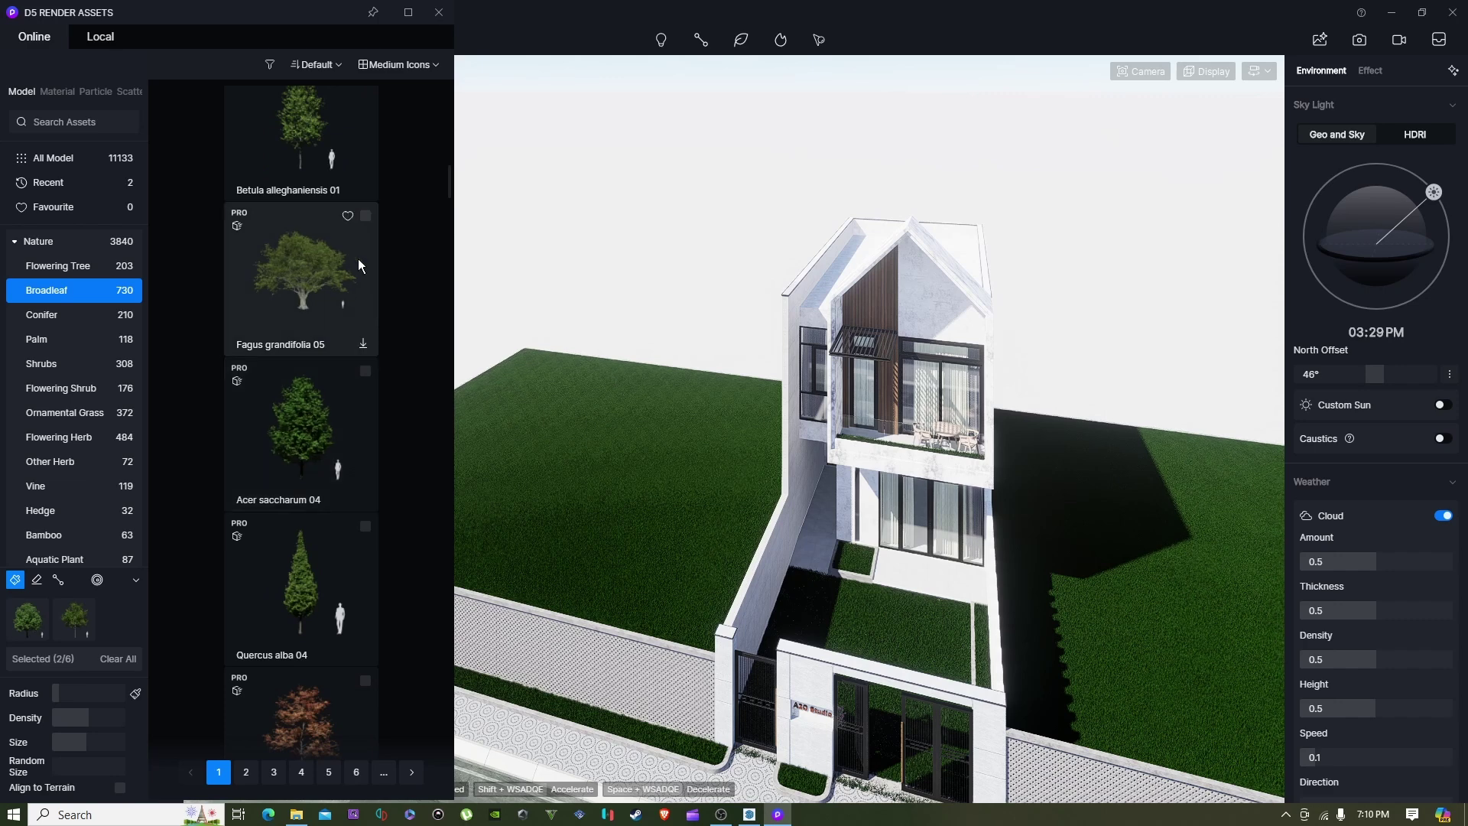
click(363, 351)
click(361, 499)
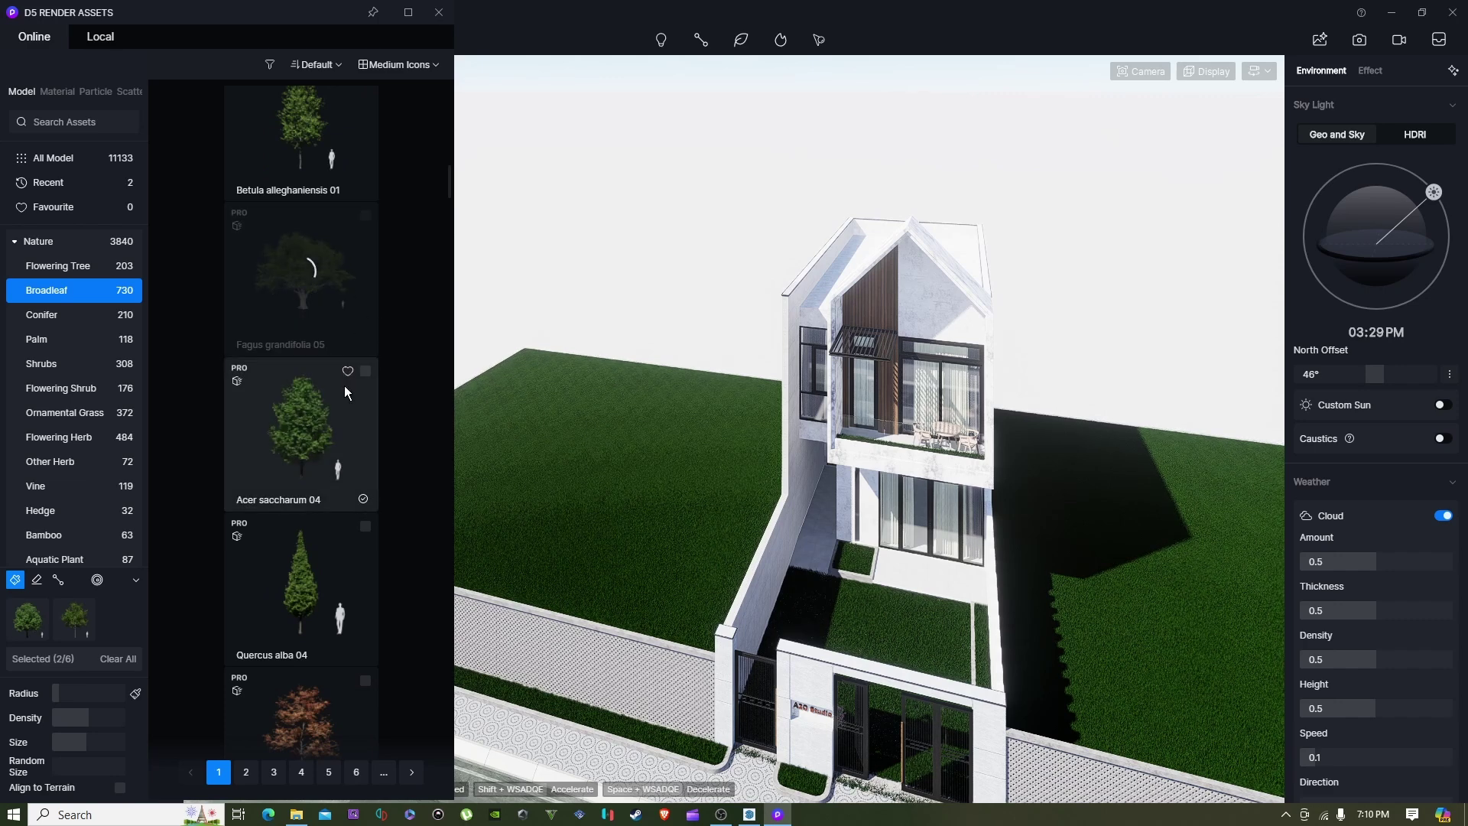
click(365, 371)
scroll(323, 494, up, 1)
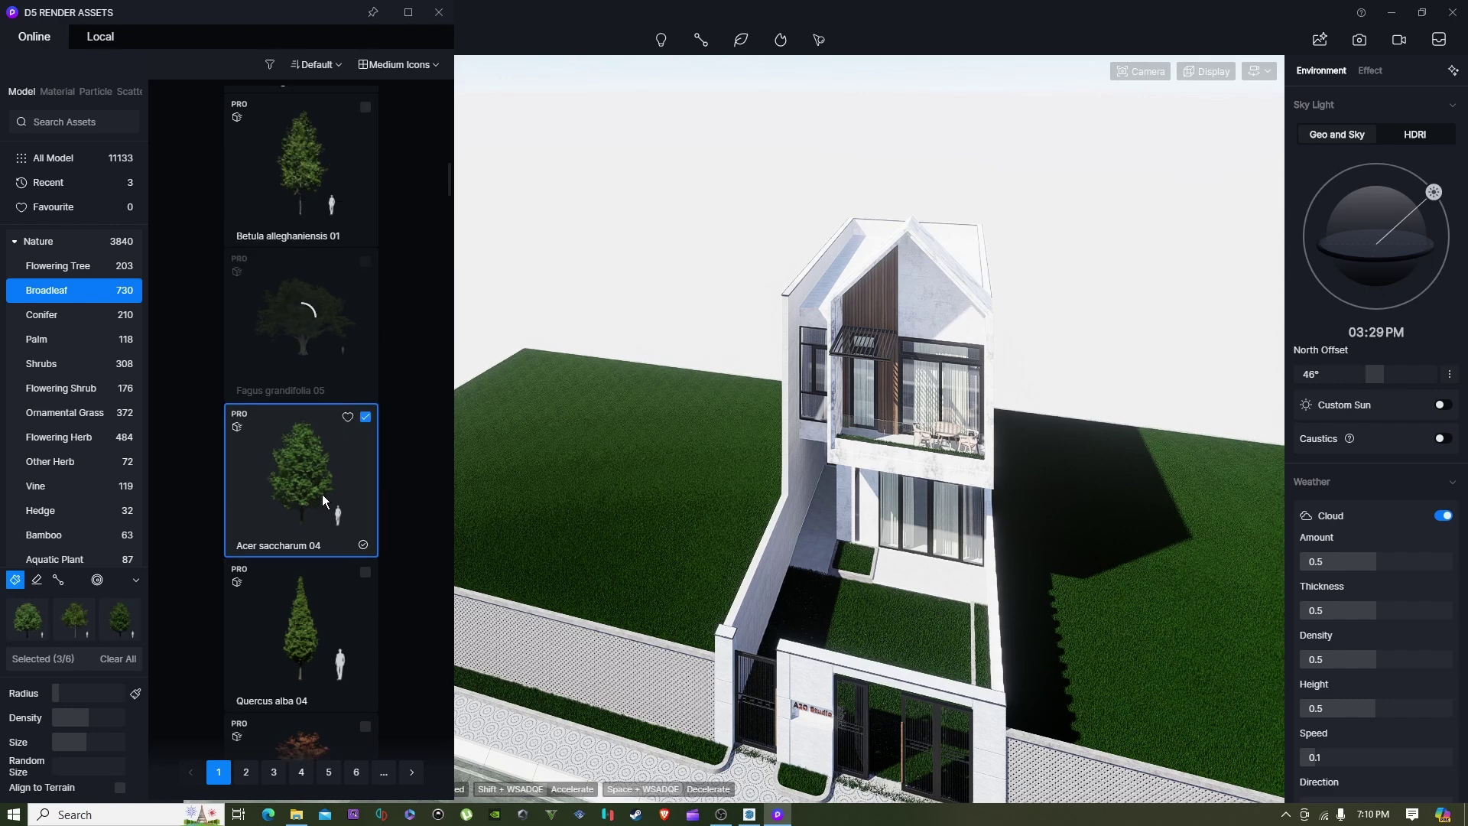
- Download the Betula alleghaniensis 05 tree and add it to the brush selection
scroll(315, 433, down, 10)
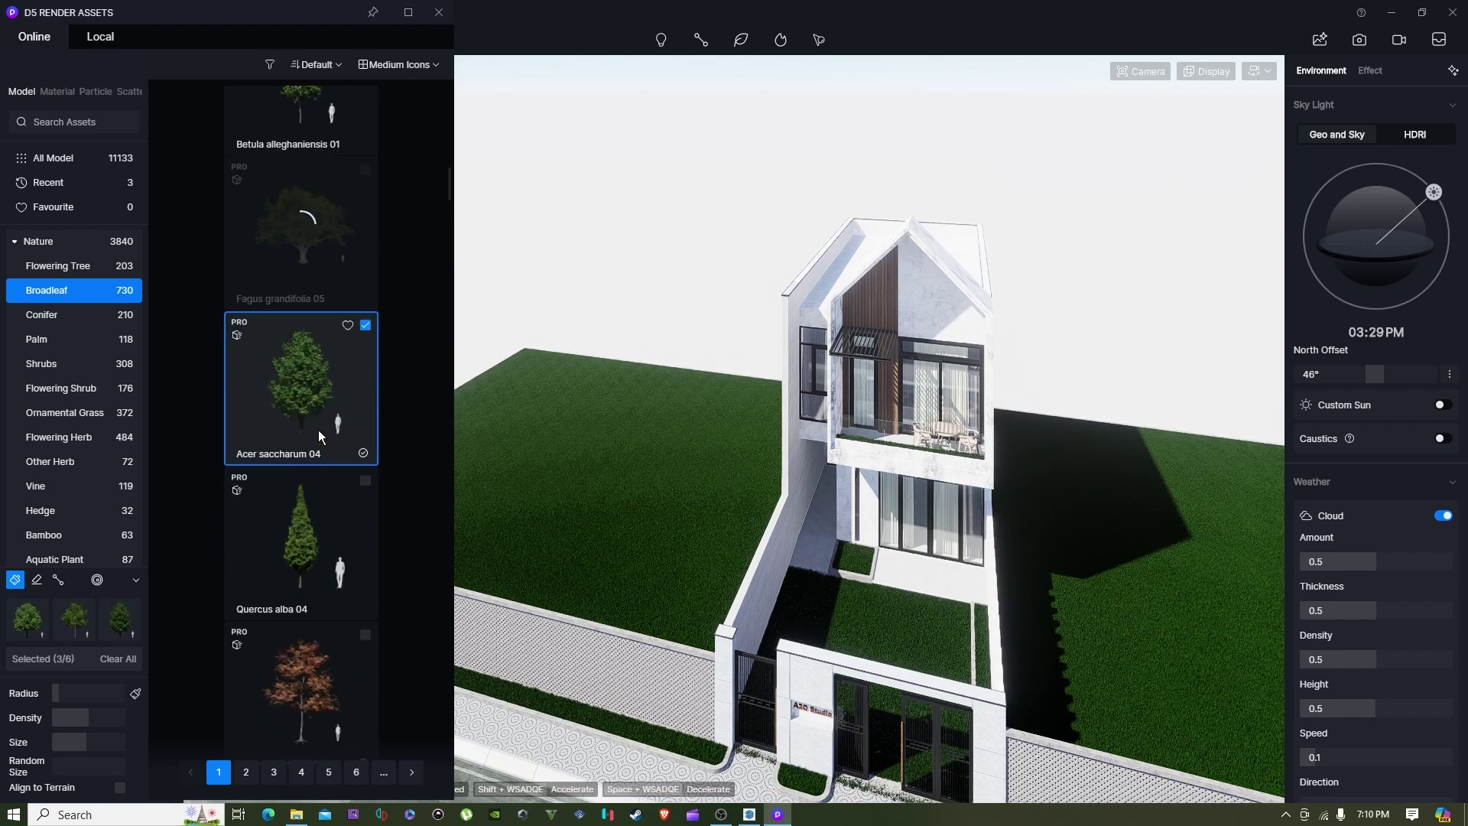
scroll(317, 495, down, 4)
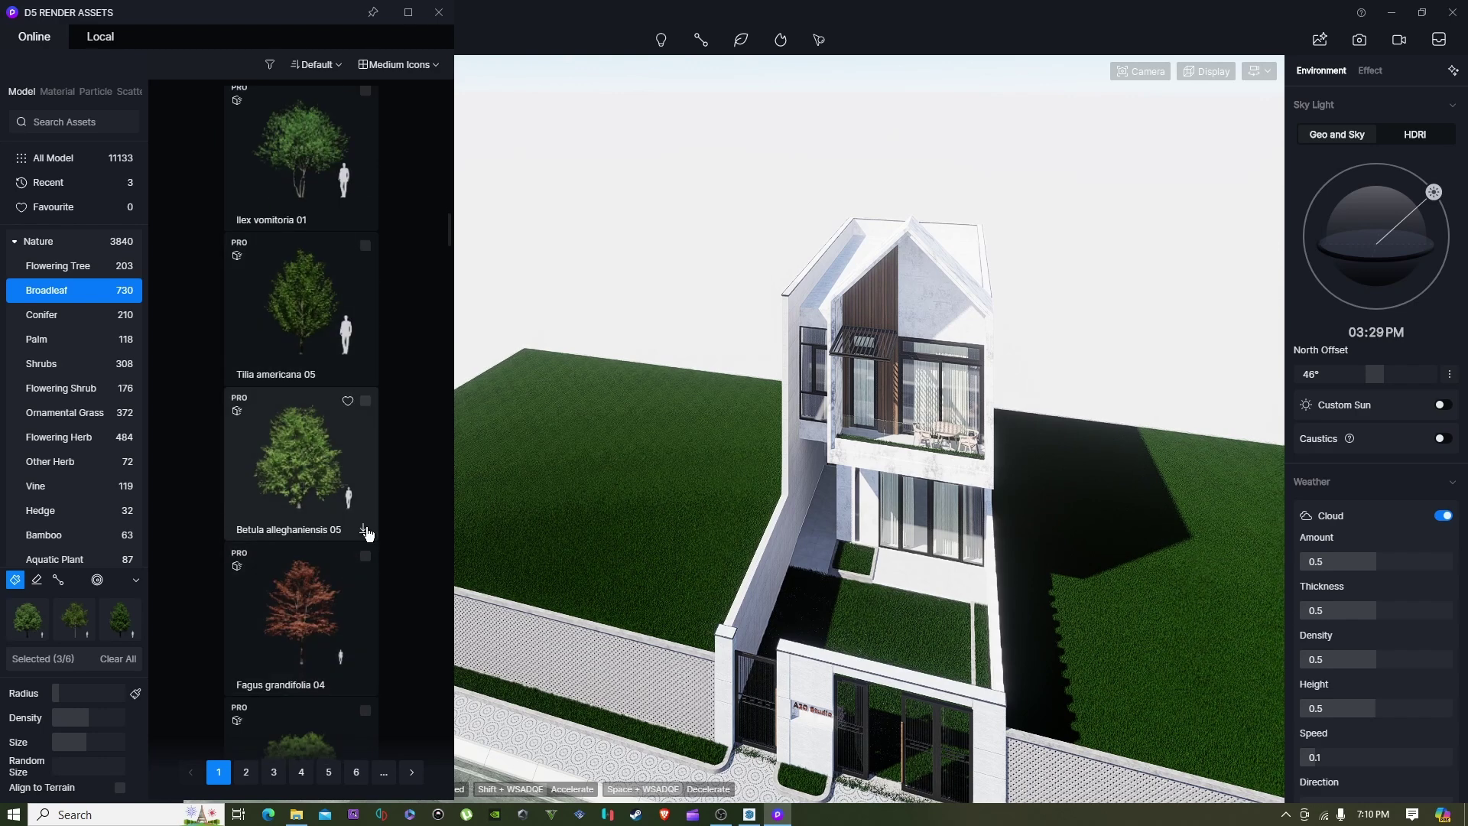
click(364, 530)
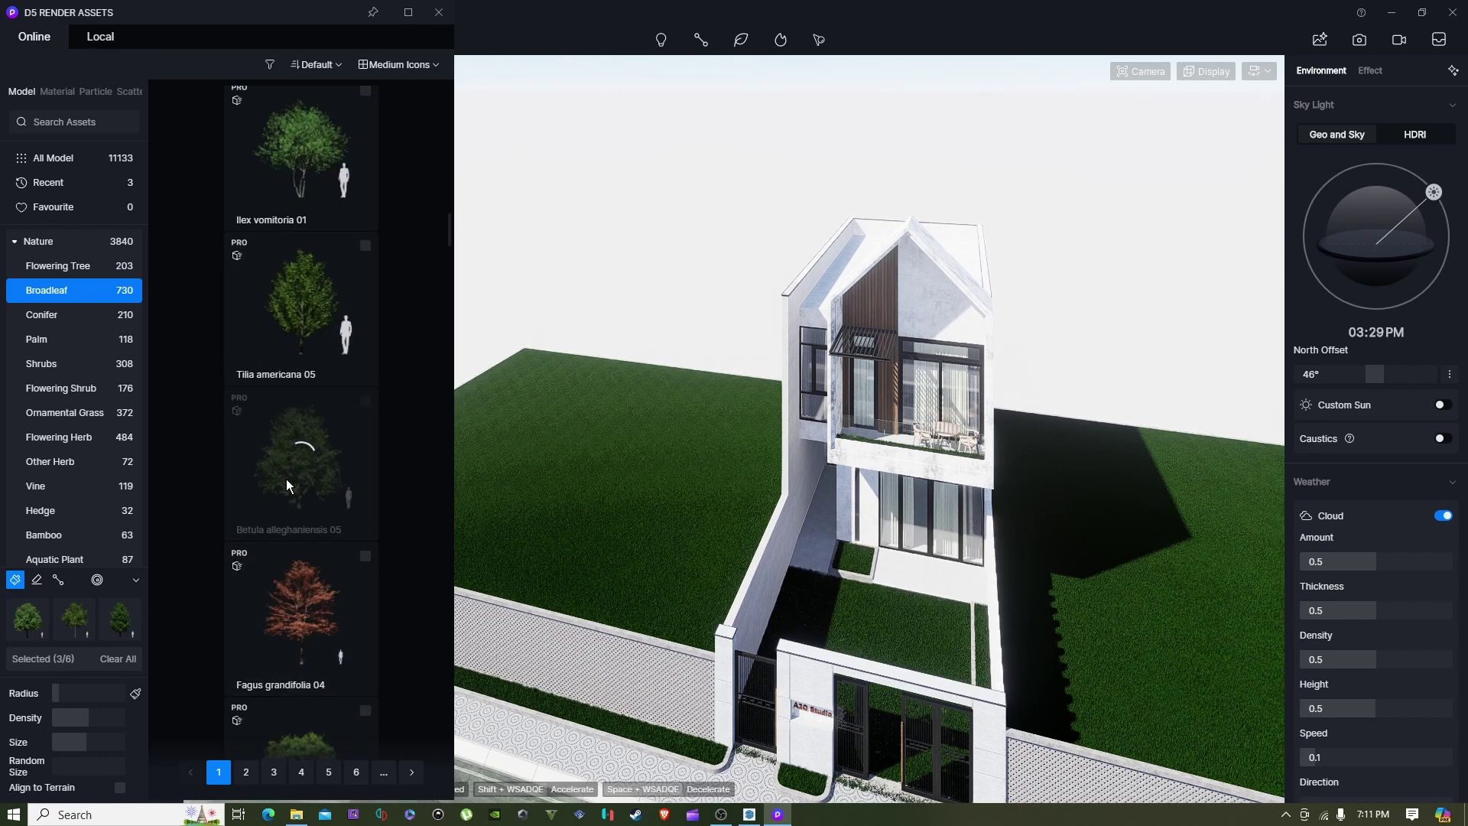
scroll(286, 479, up, 10)
scroll(287, 456, up, 3)
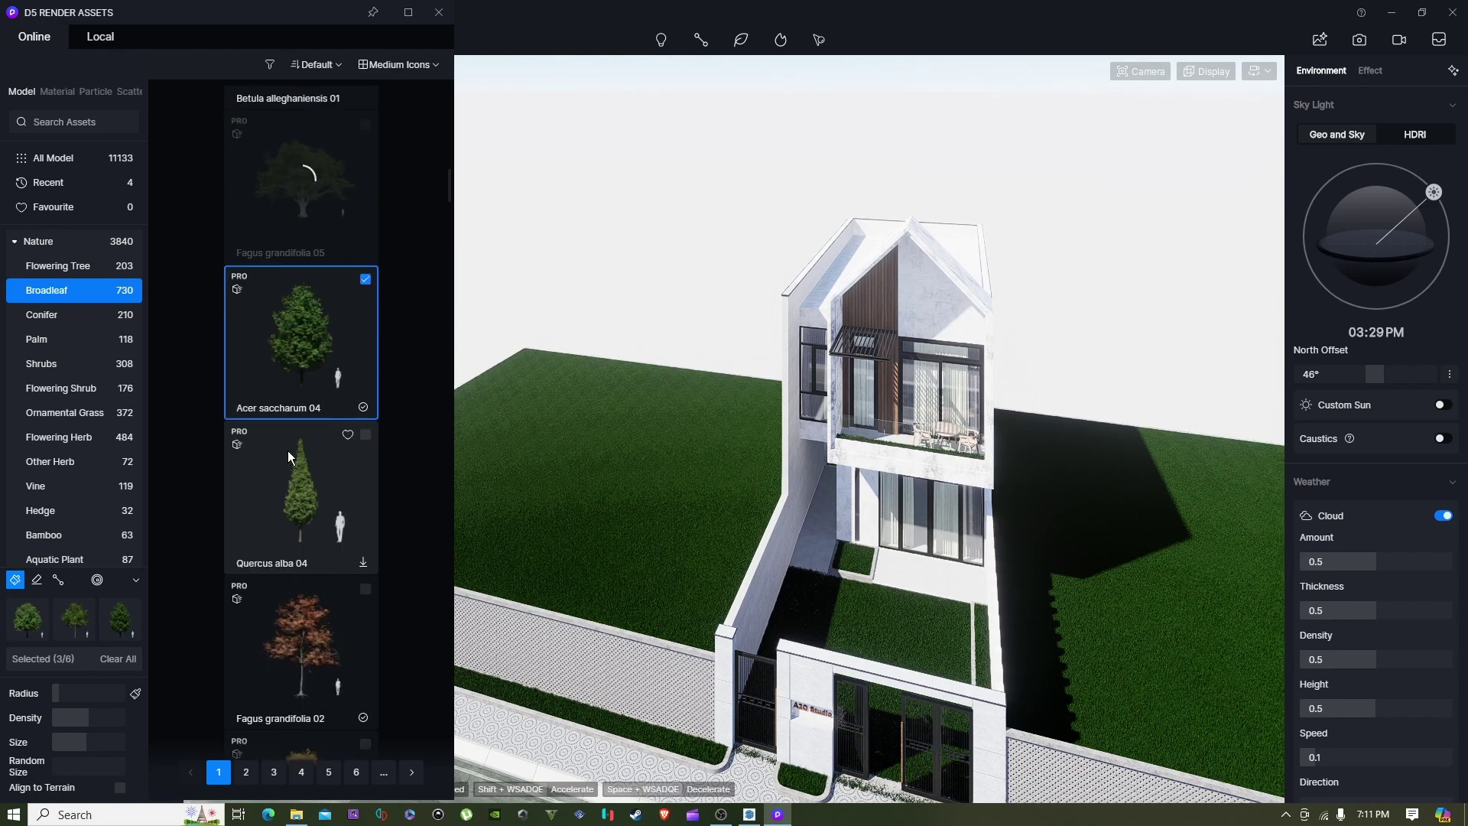
scroll(288, 451, down, 12)
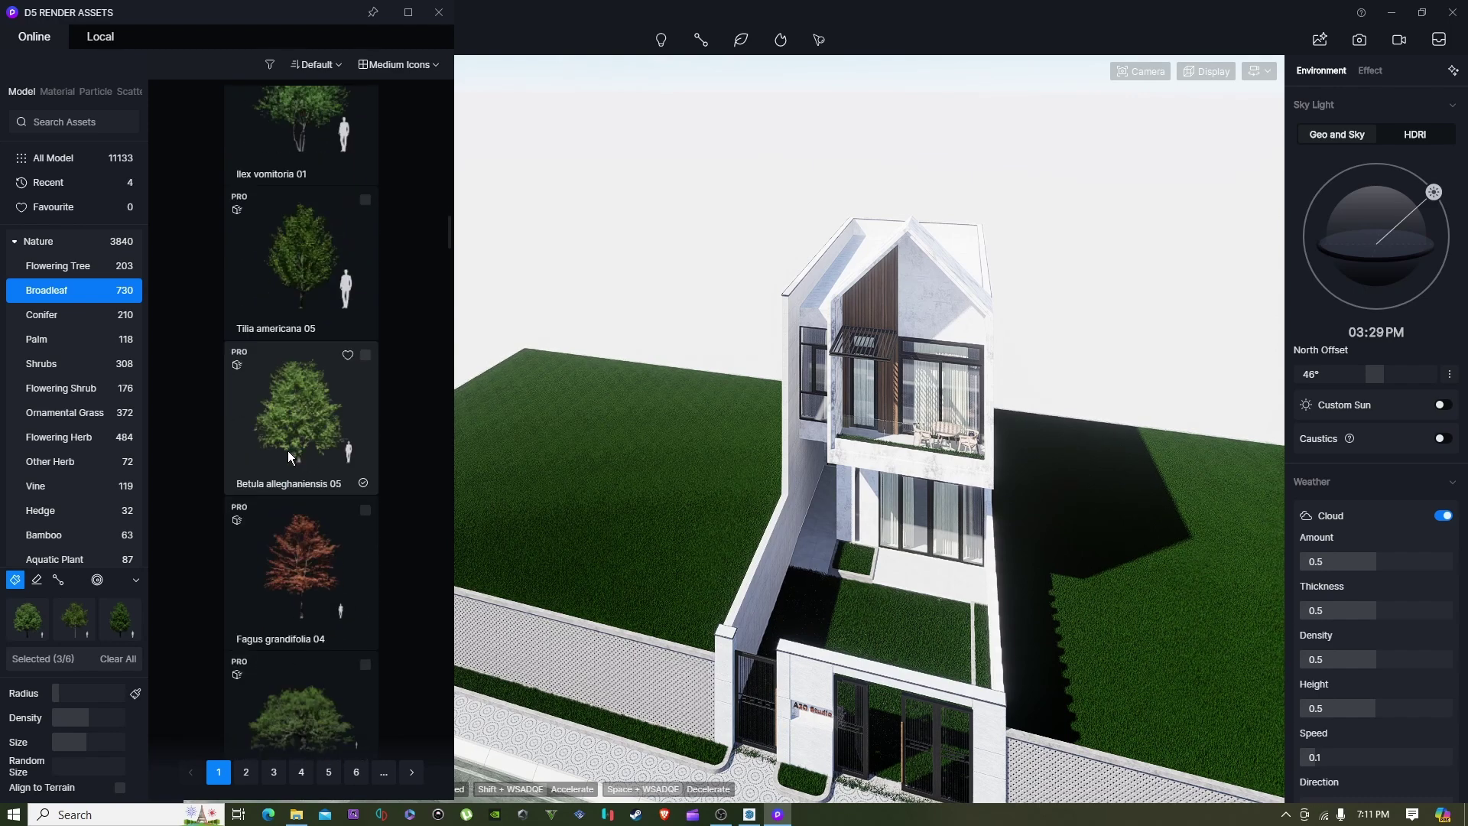
click(366, 355)
- Add Fagus grandifolia 01 to the brush selection, and download and add the Populus candicans 05 tree
scroll(359, 361, up, 5)
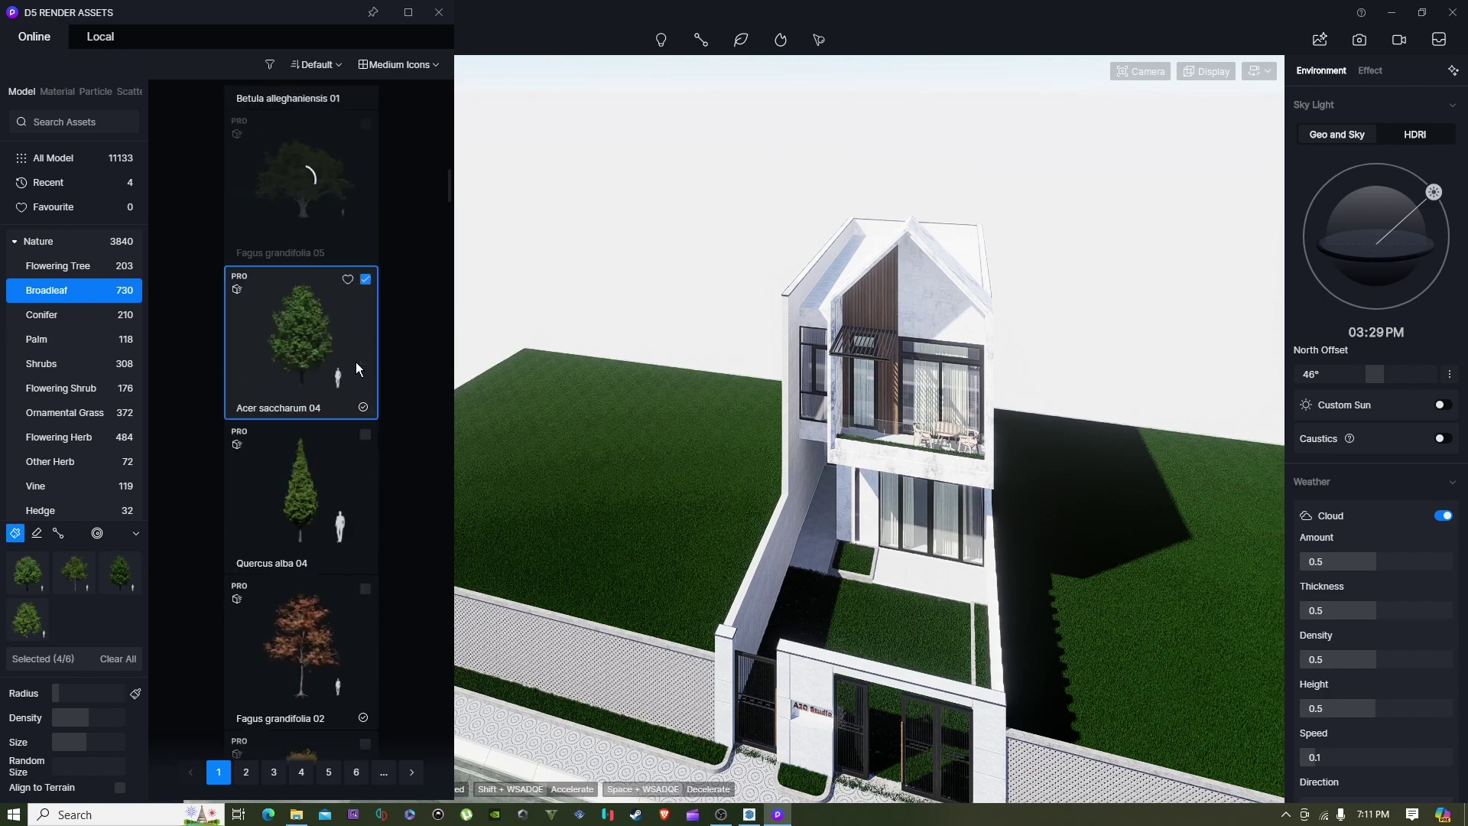
scroll(298, 462, down, 8)
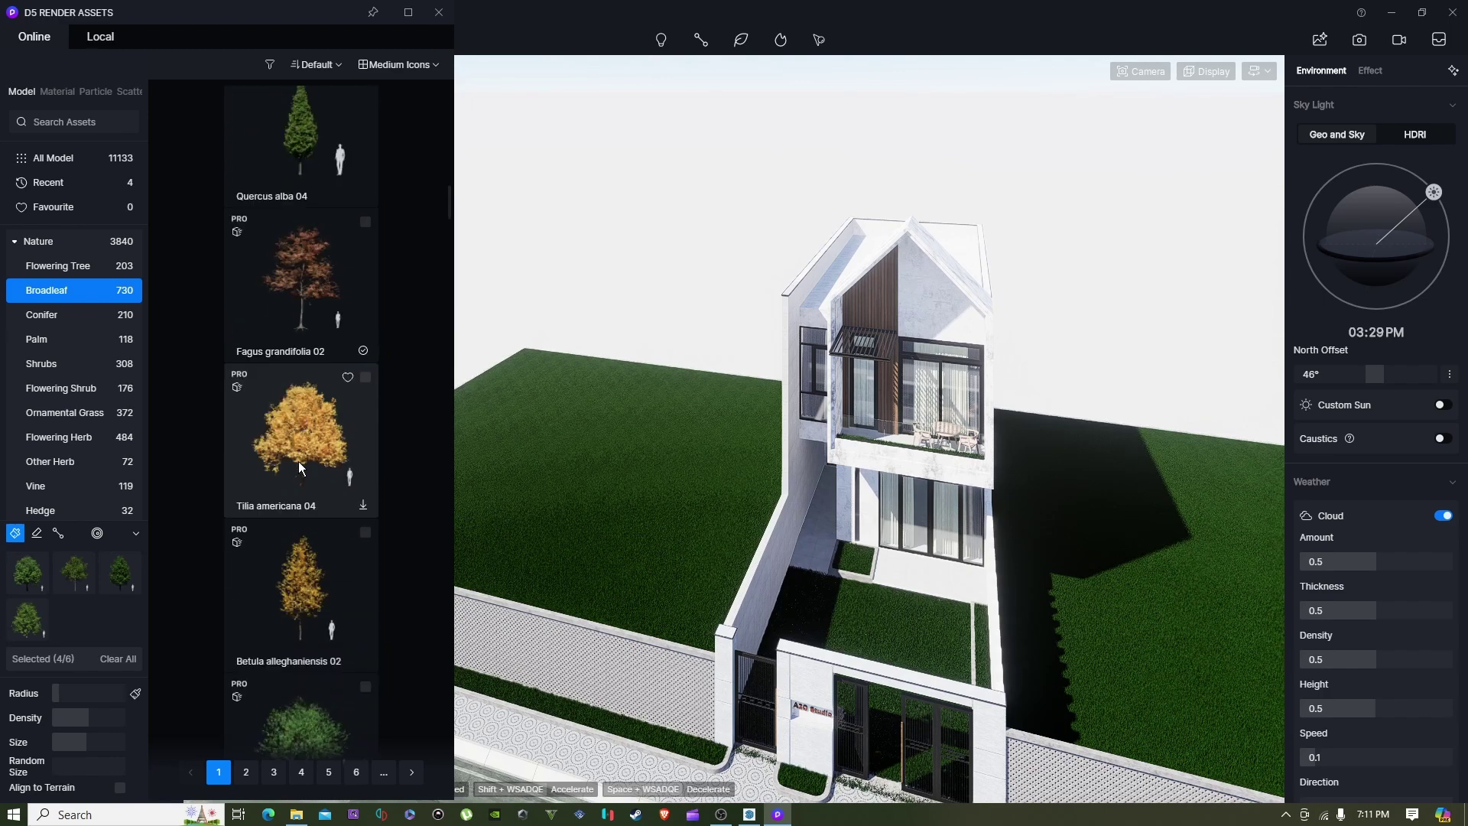
scroll(299, 461, down, 10)
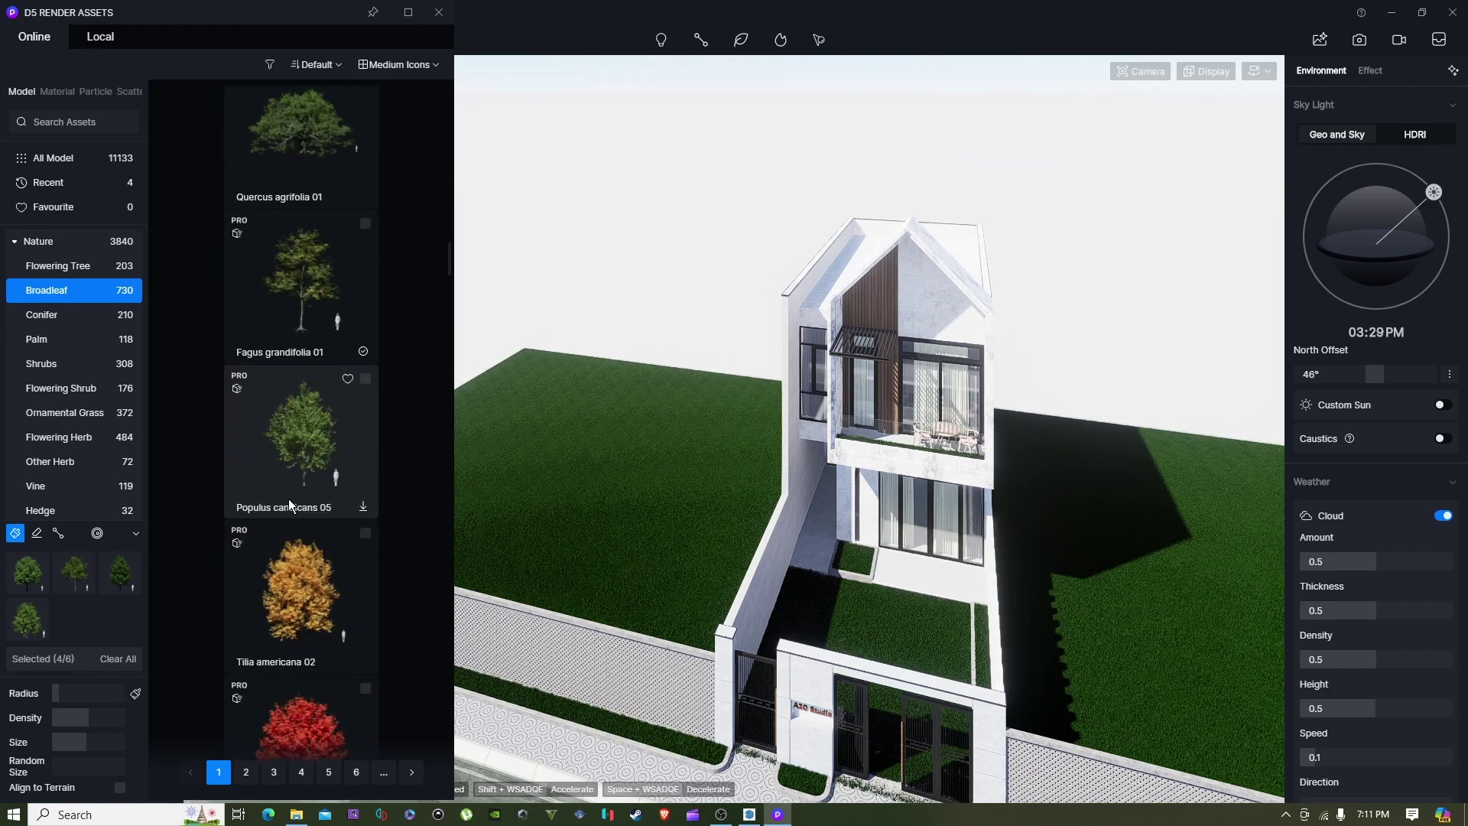
click(365, 223)
scroll(324, 571, down, 3)
scroll(325, 571, up, 3)
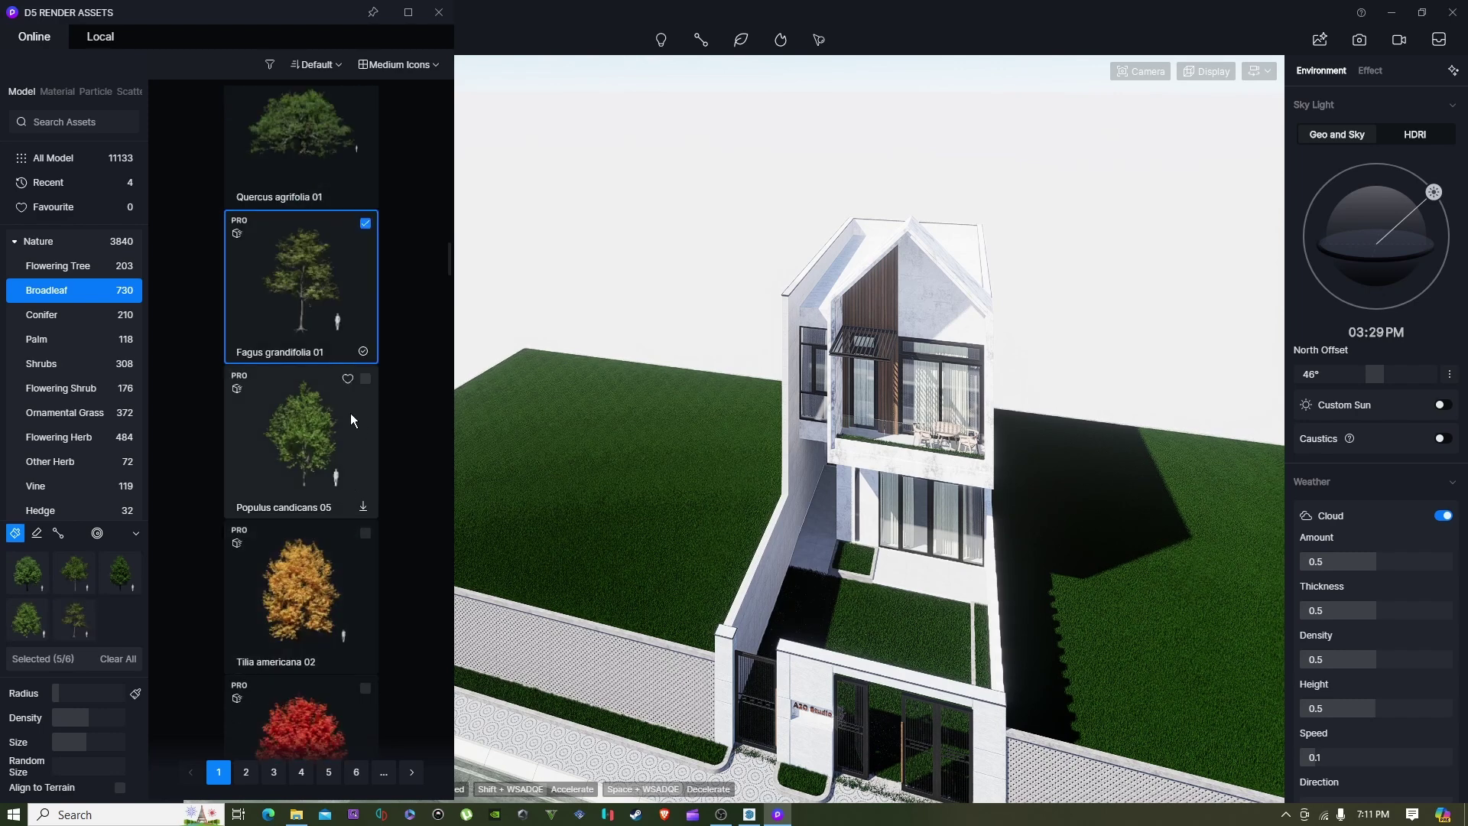
click(360, 505)
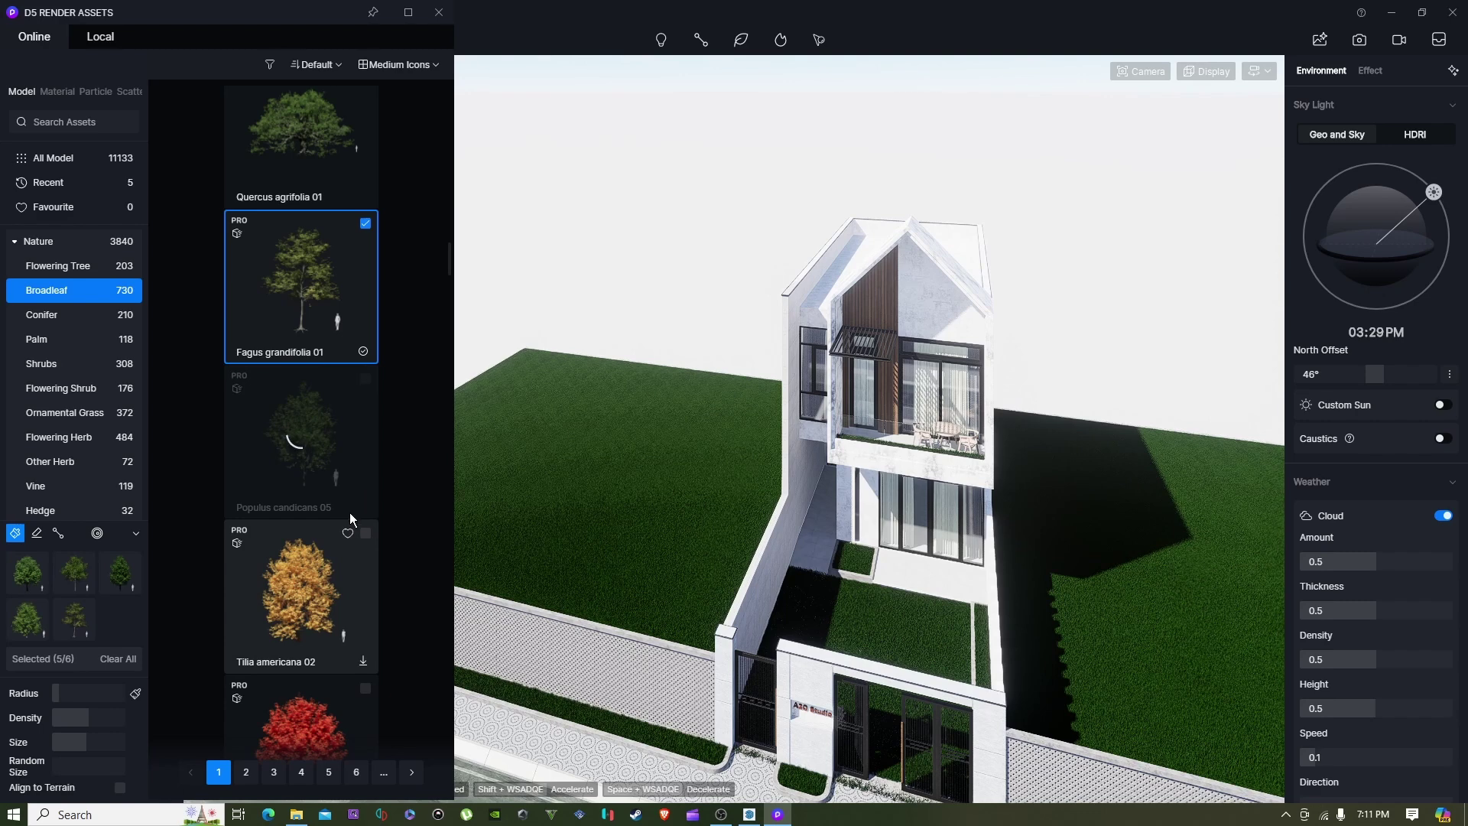
click(365, 379)
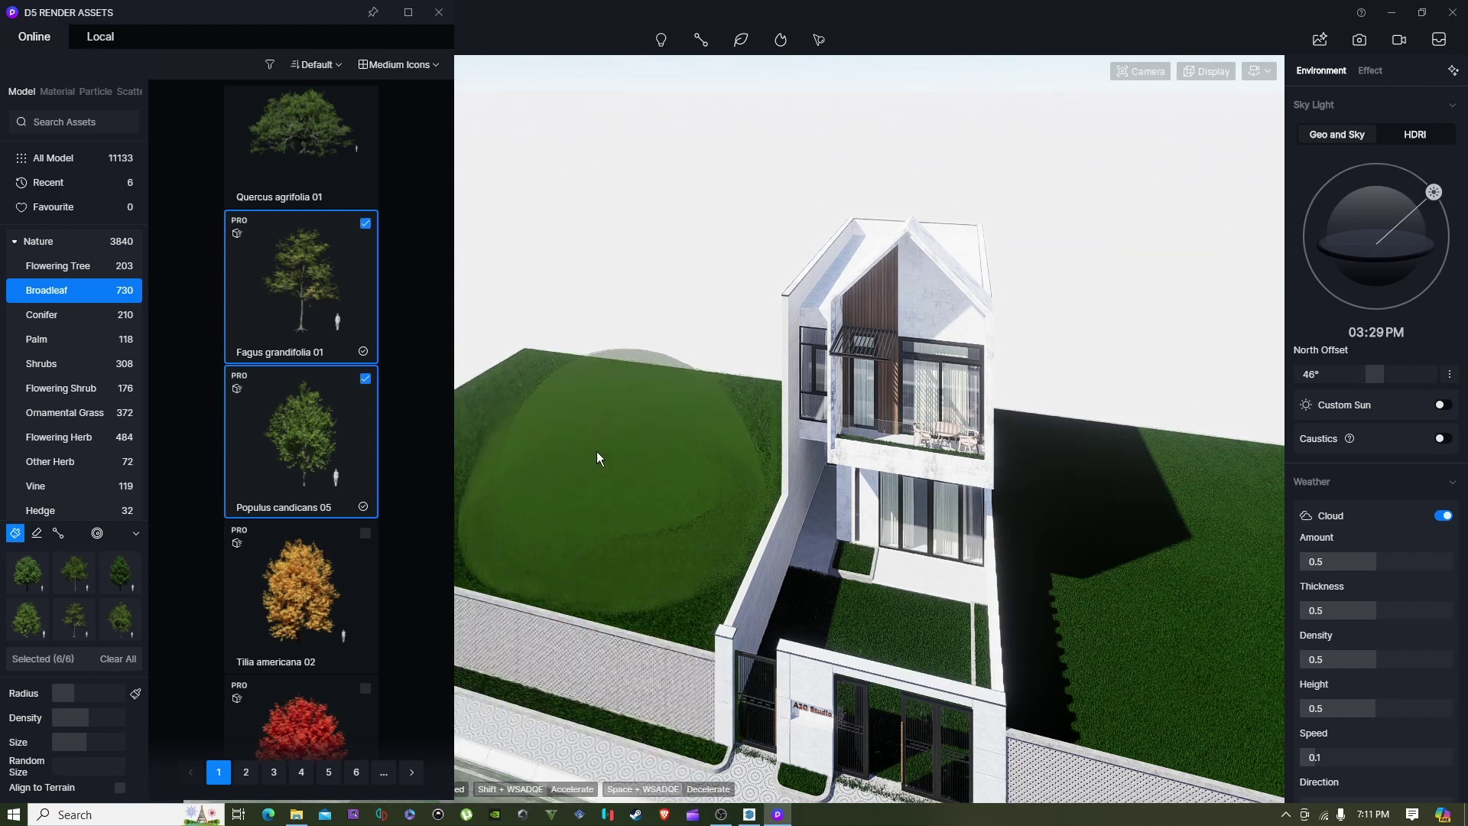
- Enlarge the brush radius and paint clusters of the selected broadleaf trees on the lawns on both sides of the house
key(s)
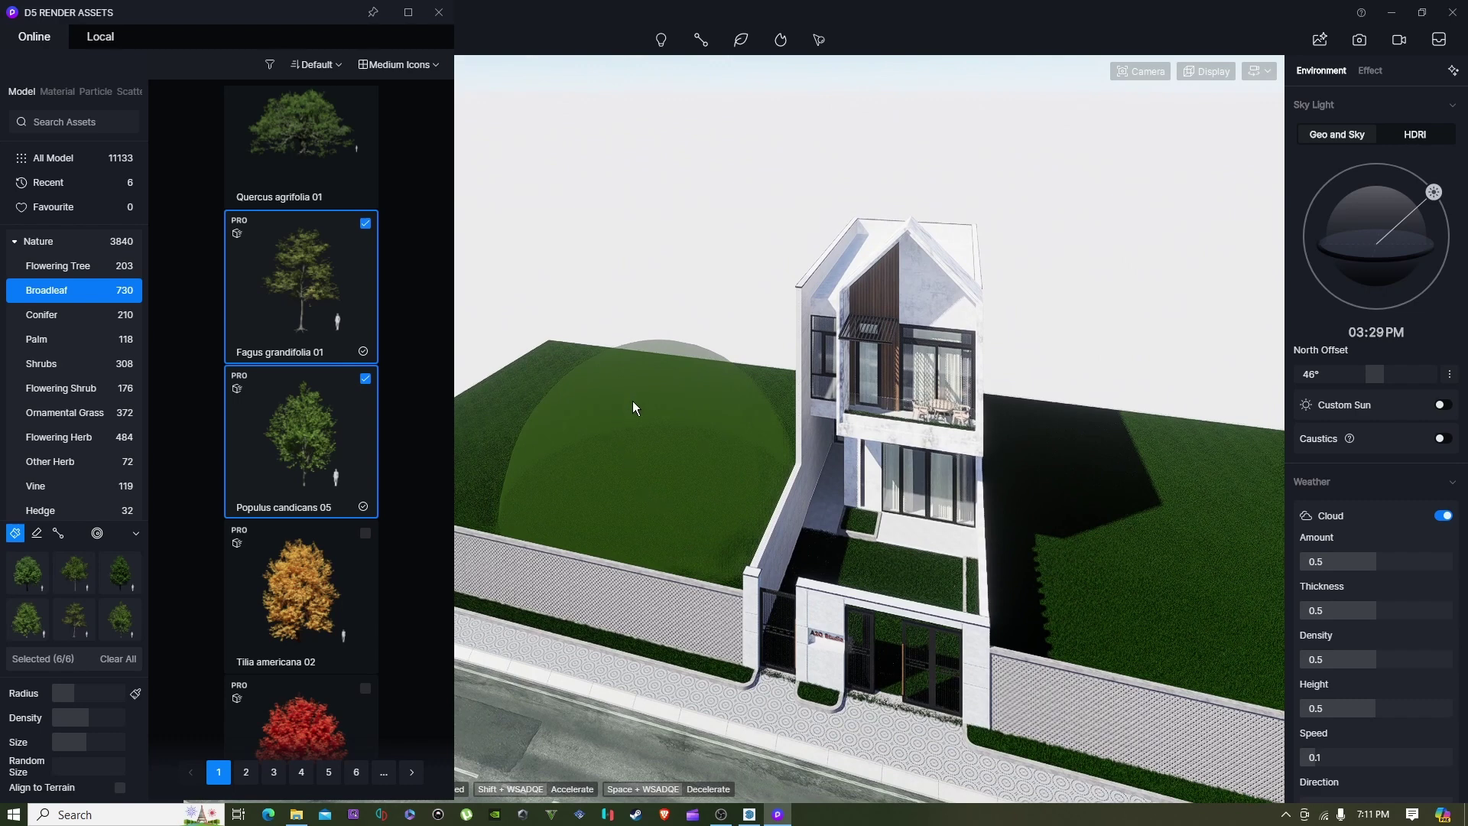
click(590, 456)
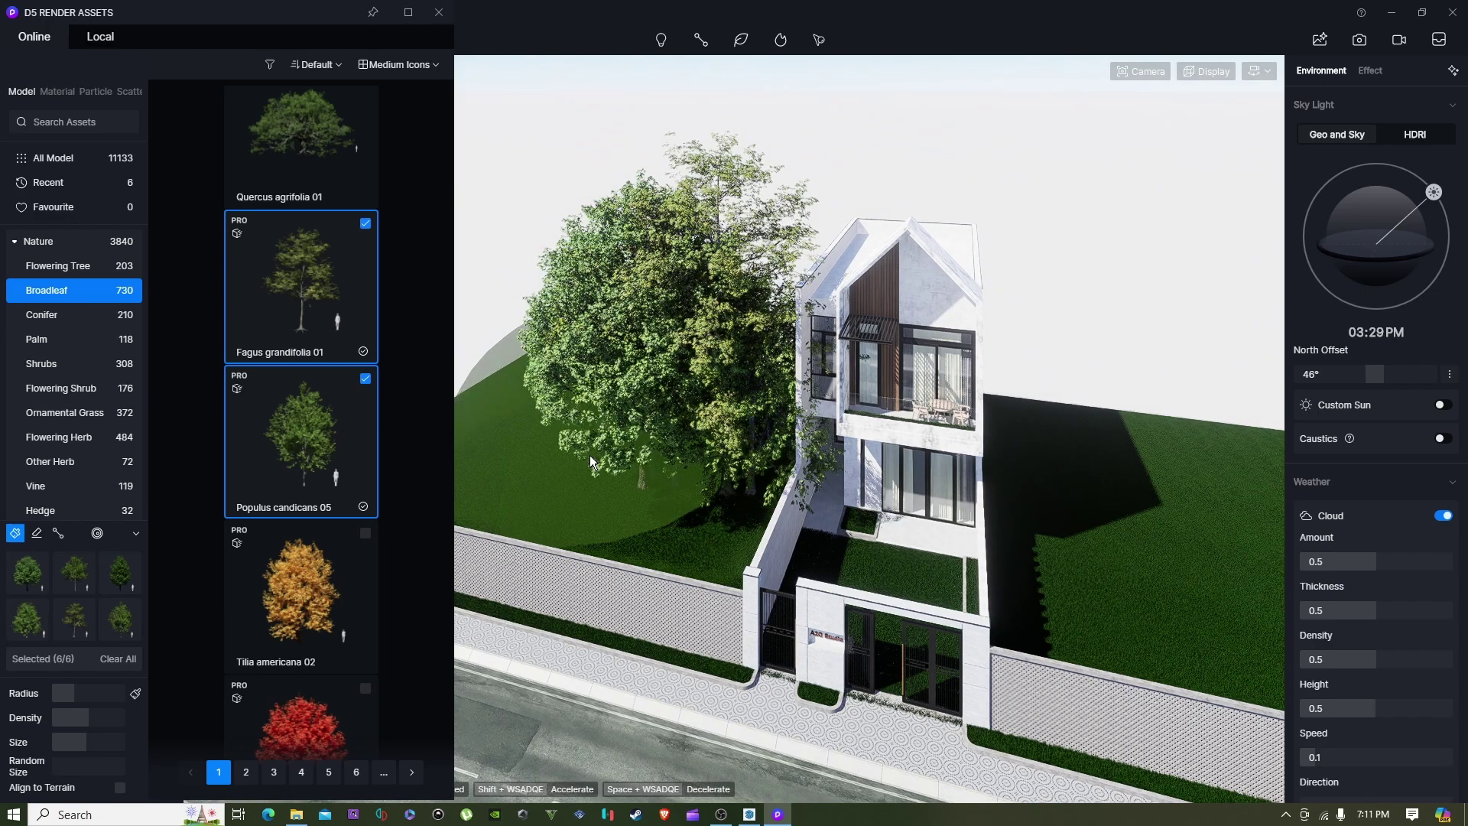
scroll(534, 471, up, 3)
mouse_move(533, 471)
middle_down()
mouse_move(672, 459)
mouse_move(731, 479)
middle_up()
scroll(1113, 587, up, 2)
scroll(1094, 582, down, 2)
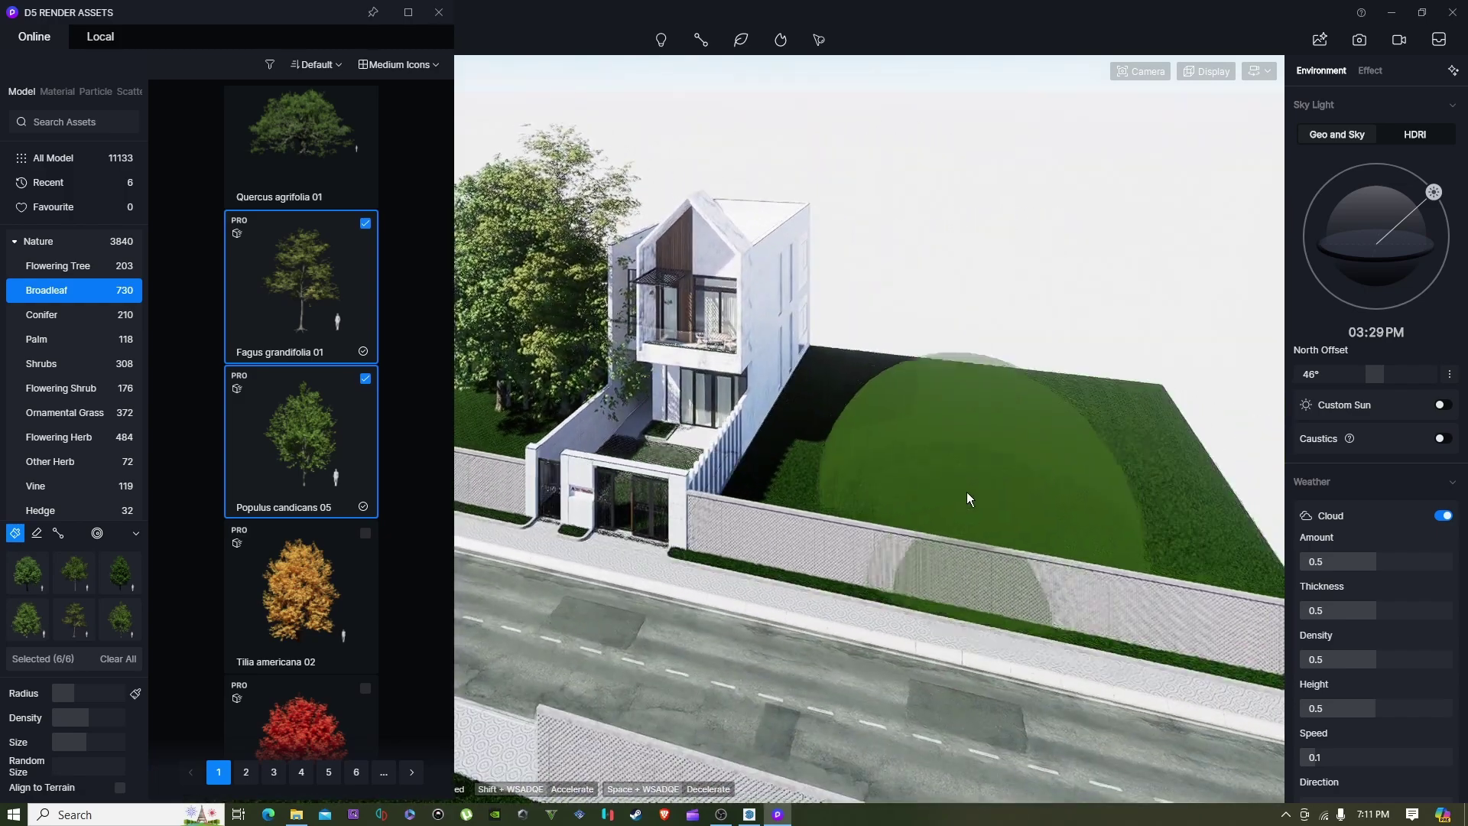
click(940, 481)
scroll(924, 499, up, 2)
scroll(924, 502, down, 2)
key(a)
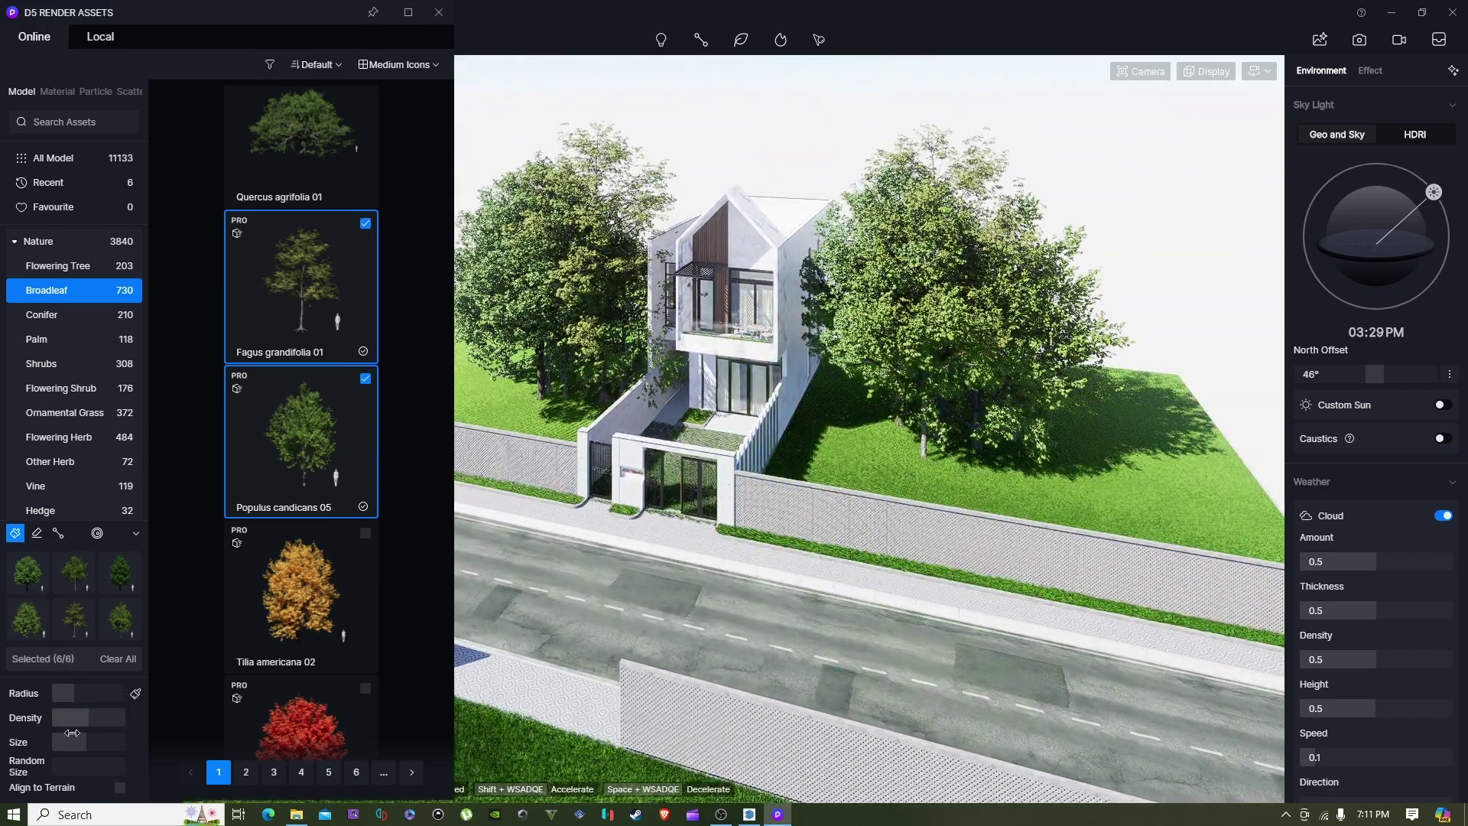
- Erase the excess trees on both lawns, leaving a single tree on each side of the house
click(37, 533)
mouse_move(962, 456)
mouse_down()
mouse_move(914, 451)
mouse_move(911, 412)
mouse_up()
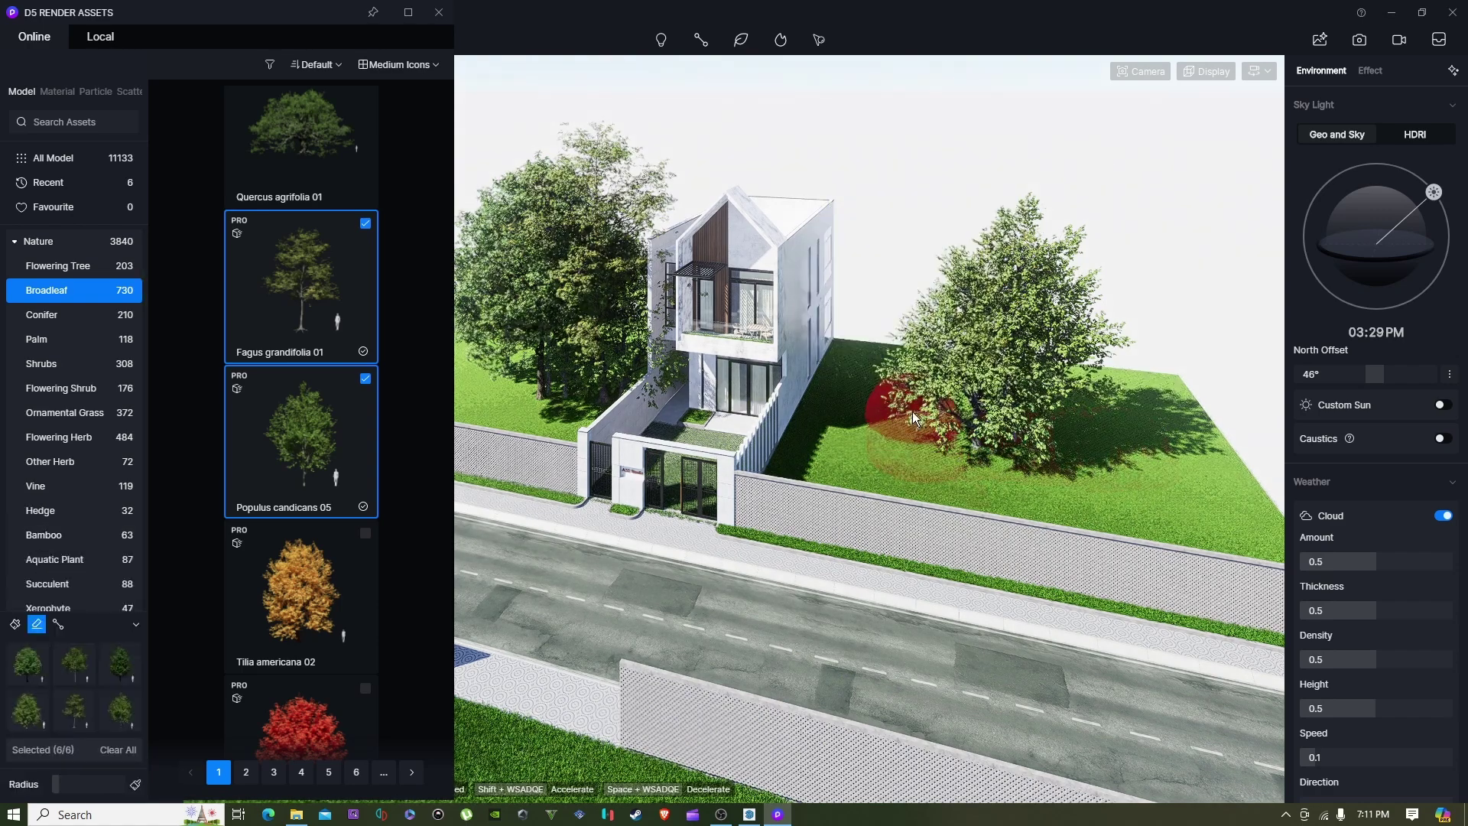
key(a)
key(w)
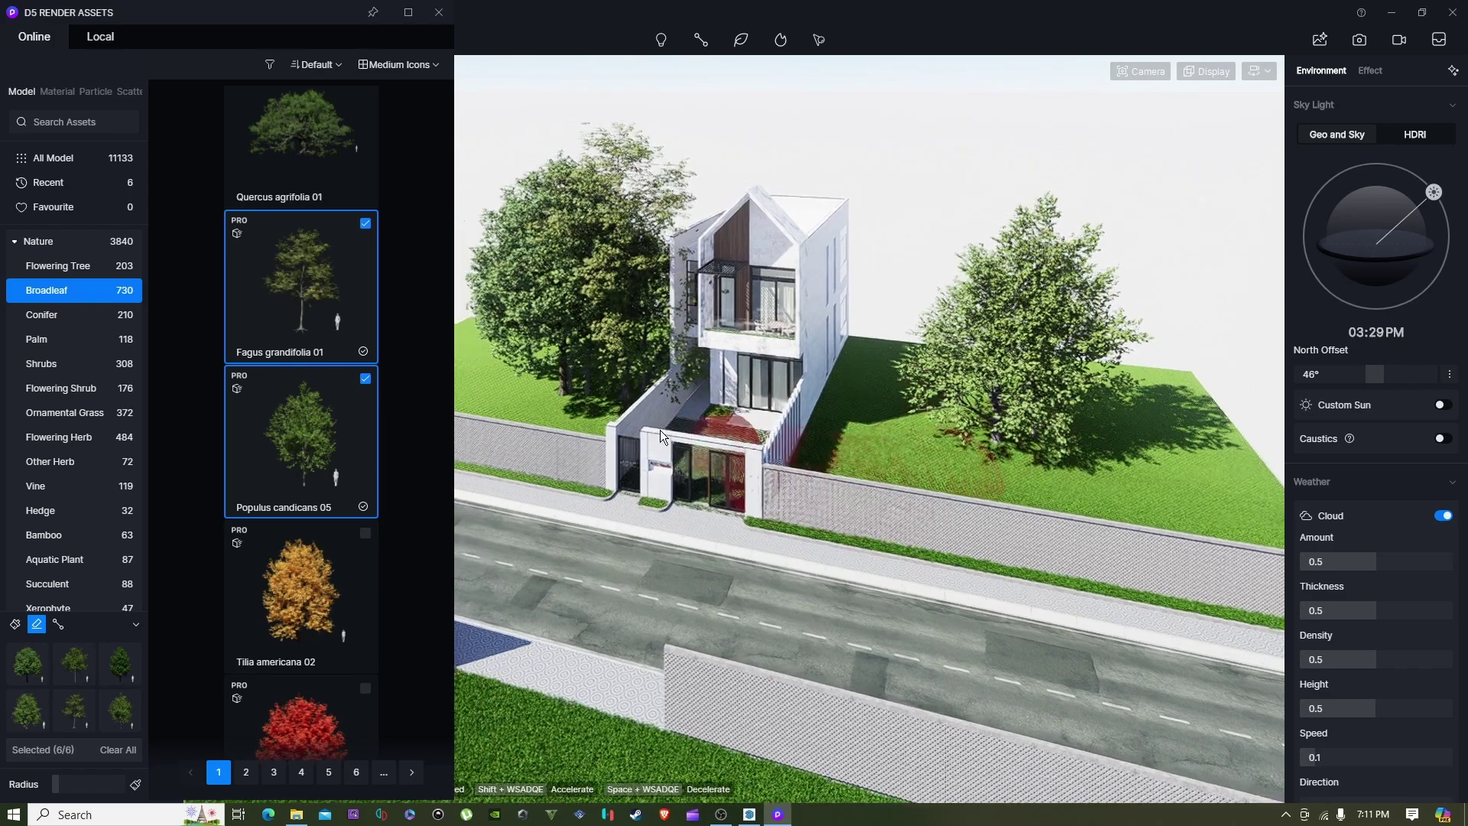
click(696, 421)
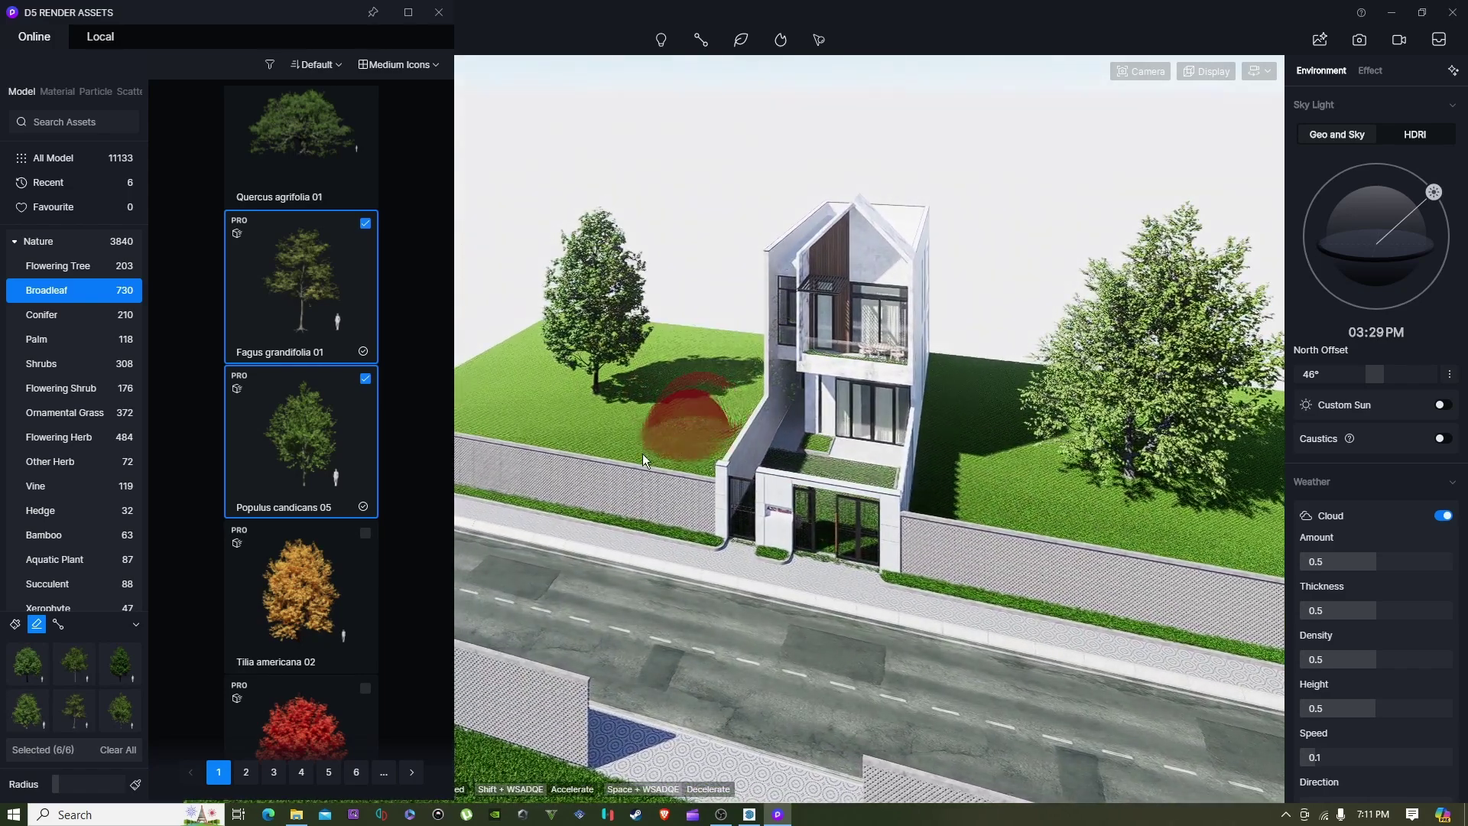
- Lower the brush density and repaint trees across the lawn left of the house
key(w)
click(16, 623)
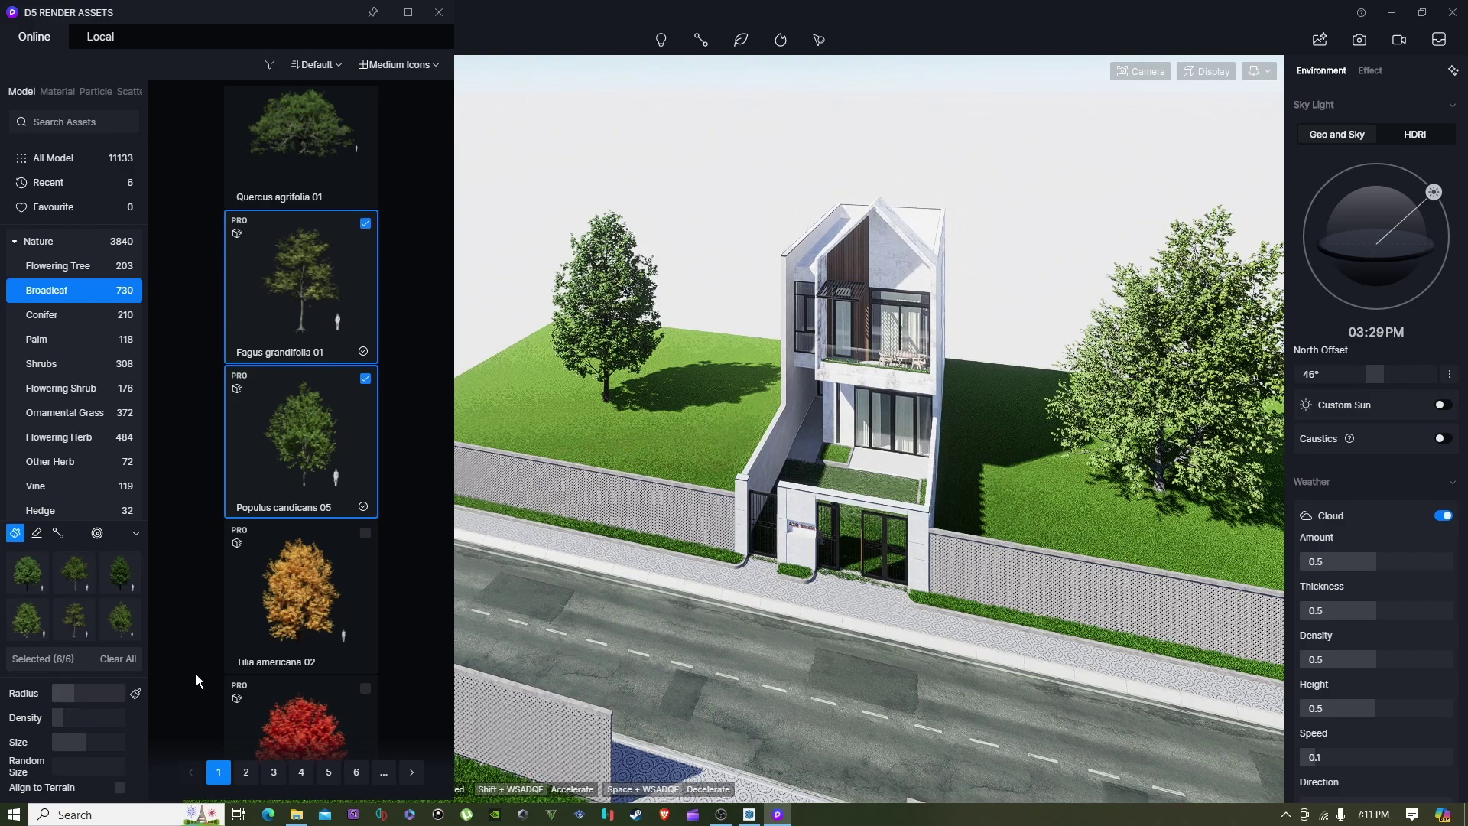
click(550, 415)
mouse_move(550, 417)
mouse_down()
mouse_move(667, 444)
mouse_move(641, 502)
mouse_up()
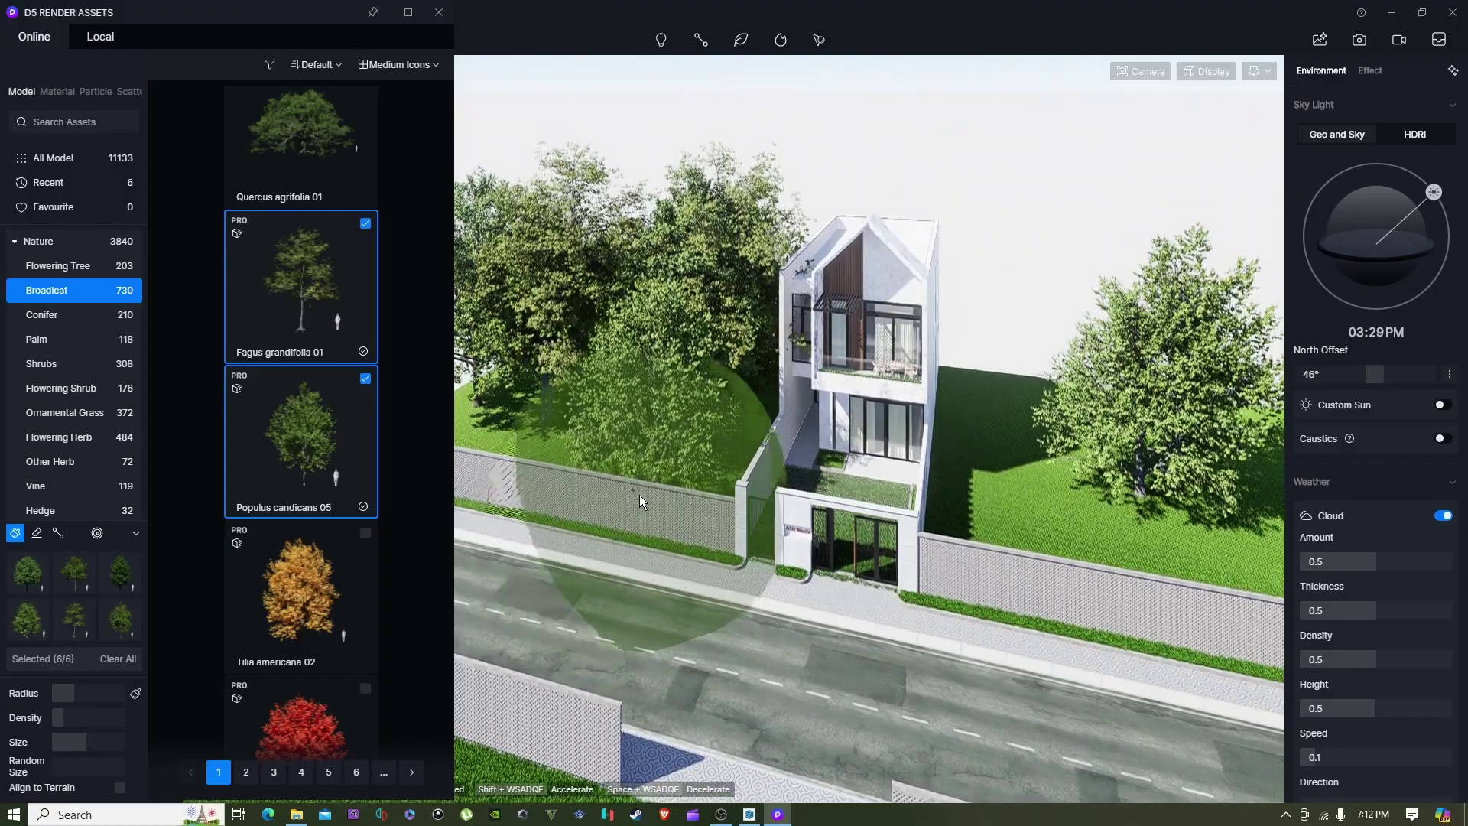
- Erase the repainted trees standing closest to the front boundary wall and the house on the left lawn
key(s)
key(a)
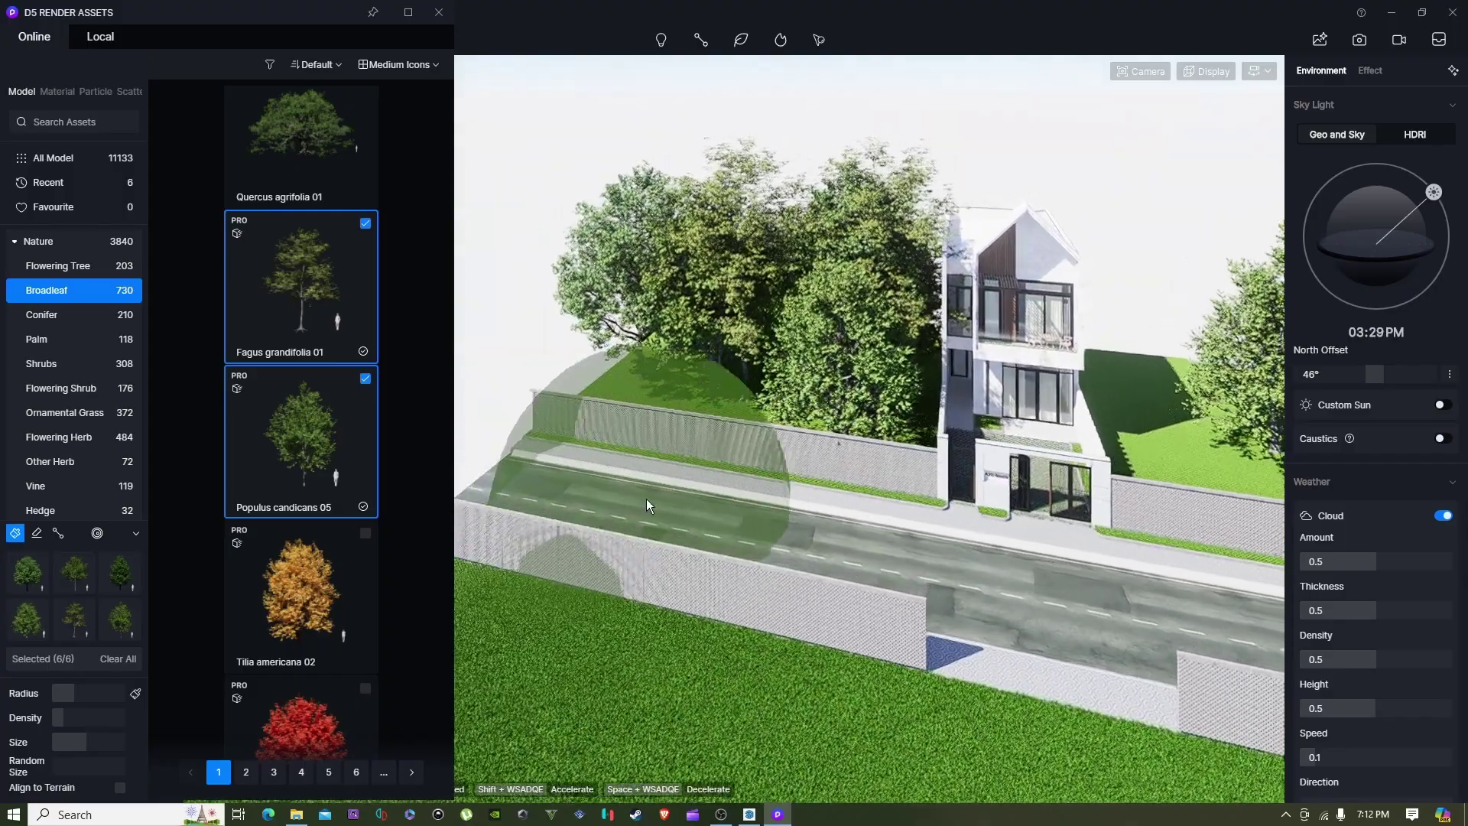
key(w)
key(d)
click(36, 533)
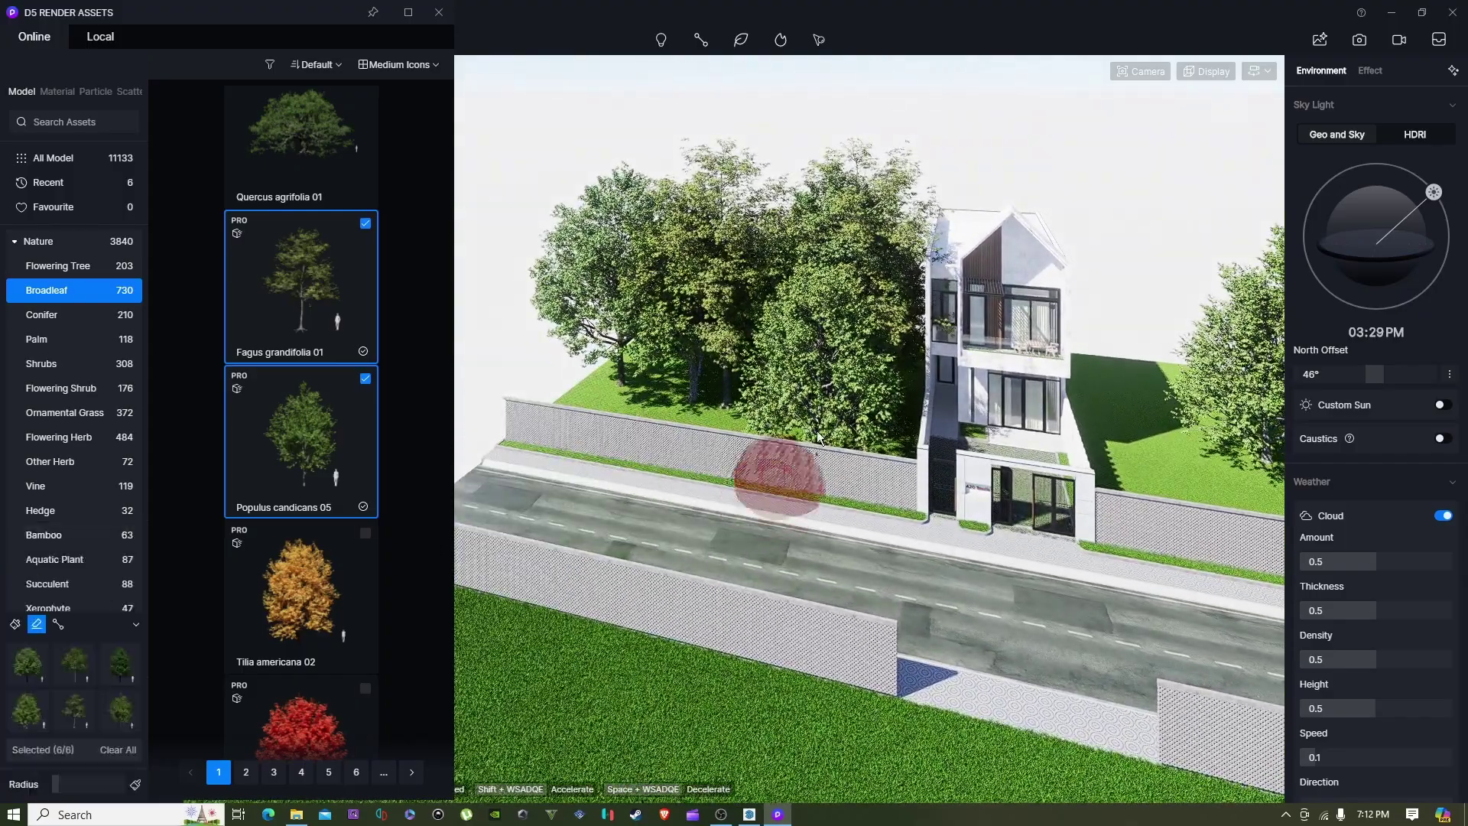
key(w)
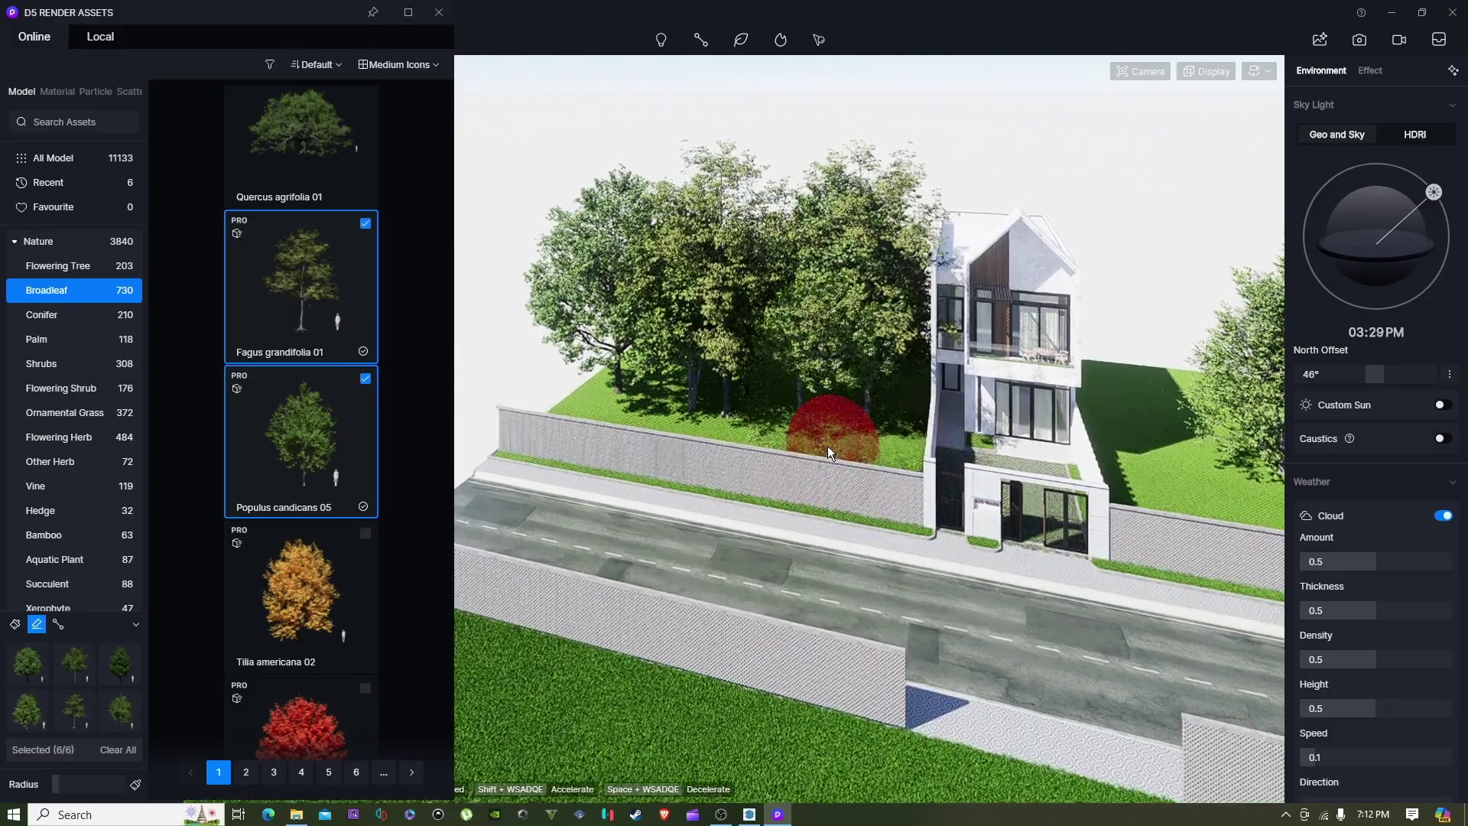
key(d)
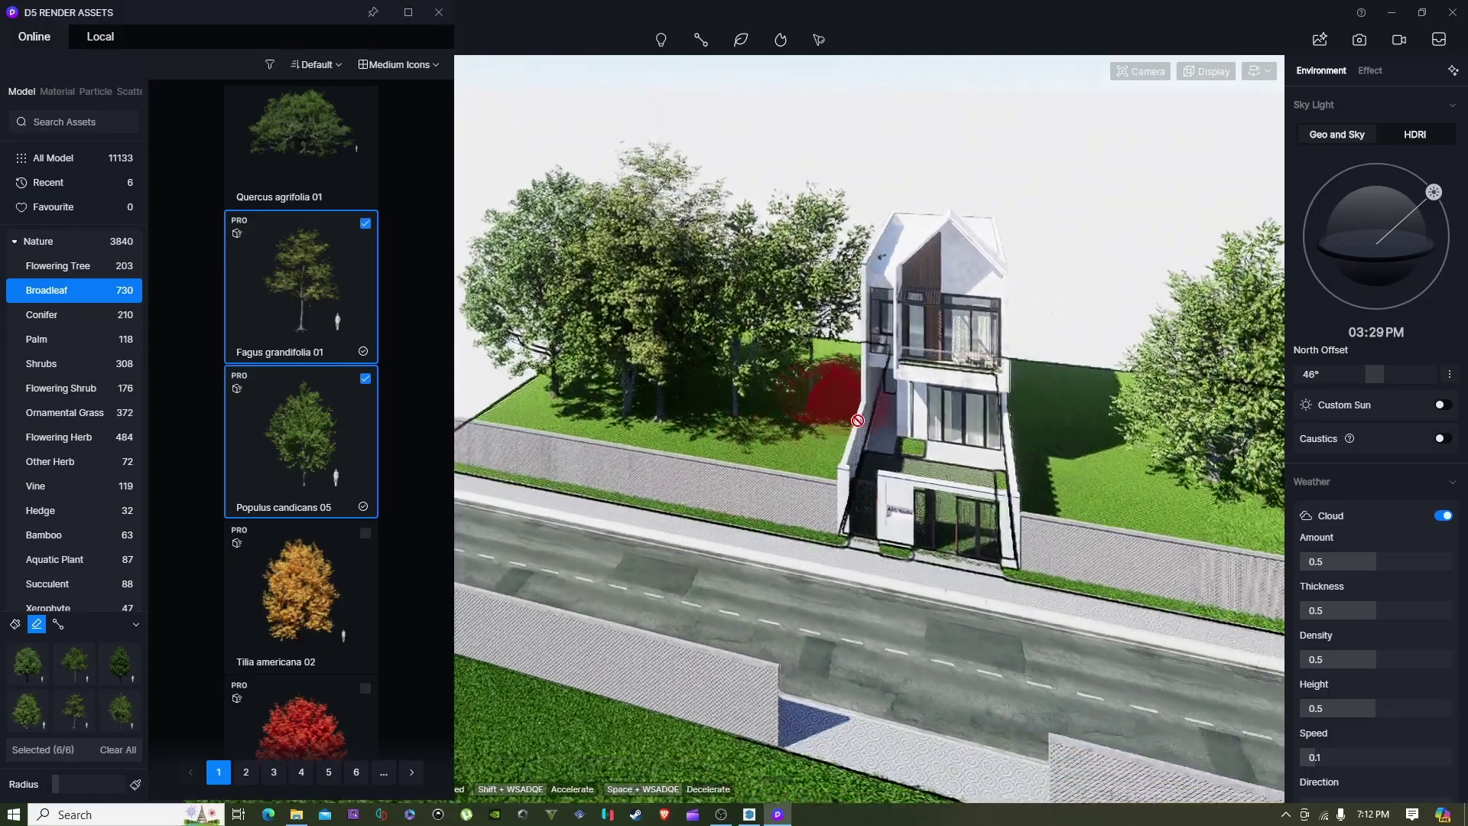
key(a)
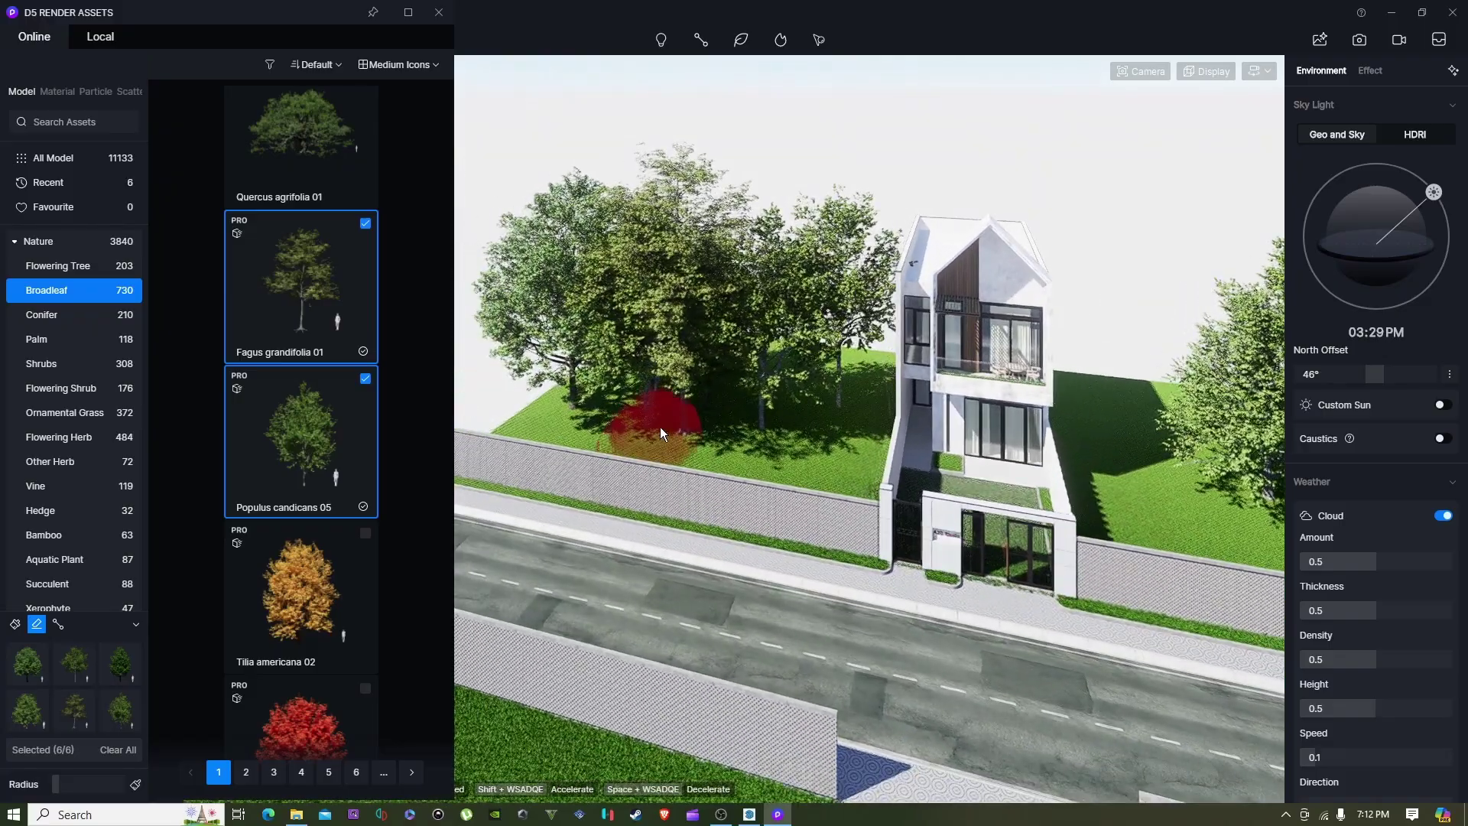
- Erase the tall tree in the middle of the left lawn's cluster and exit the brush eraser
click(662, 425)
key(w)
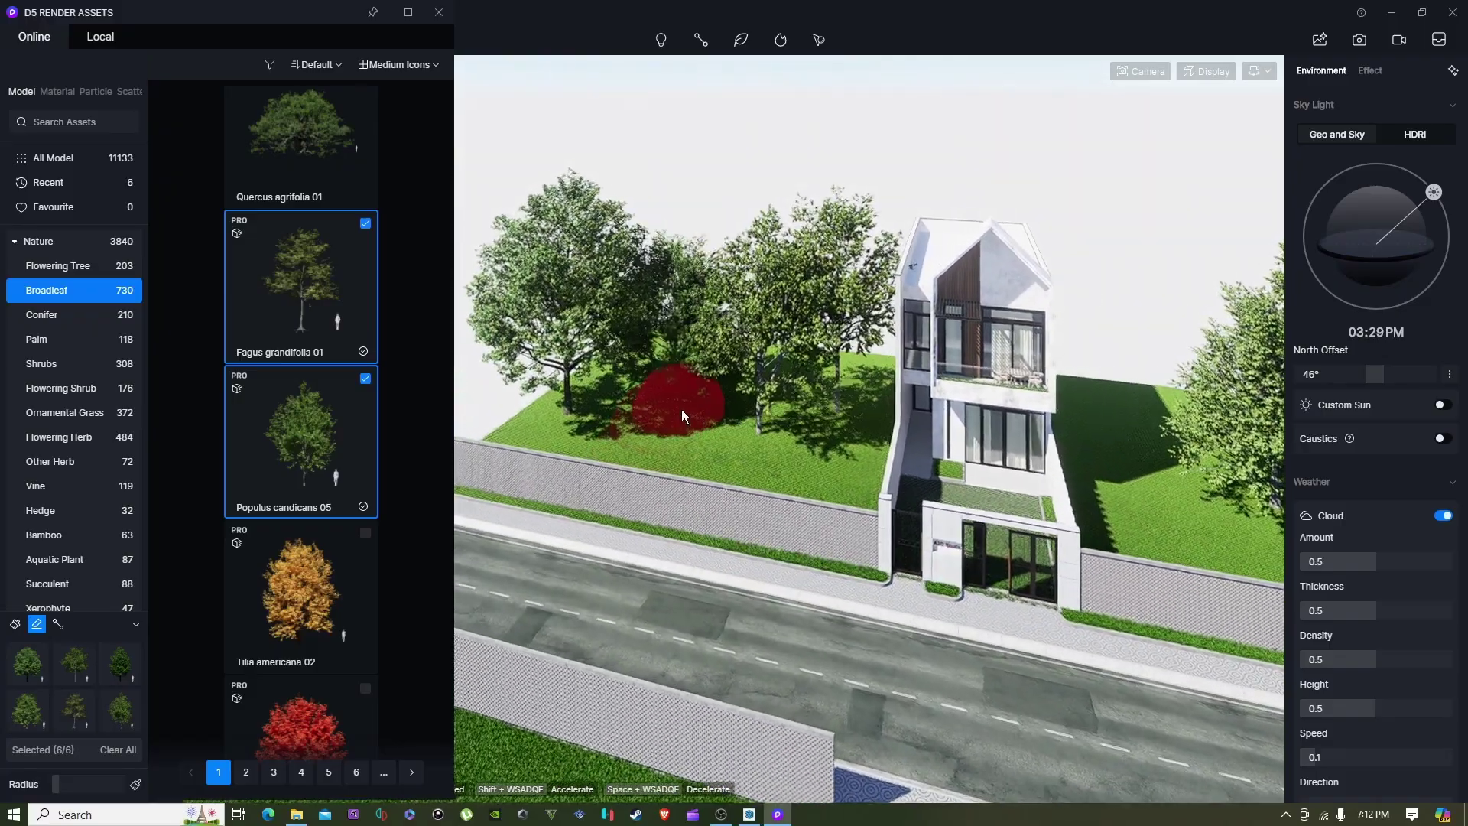
key(d)
key(d)
key(w)
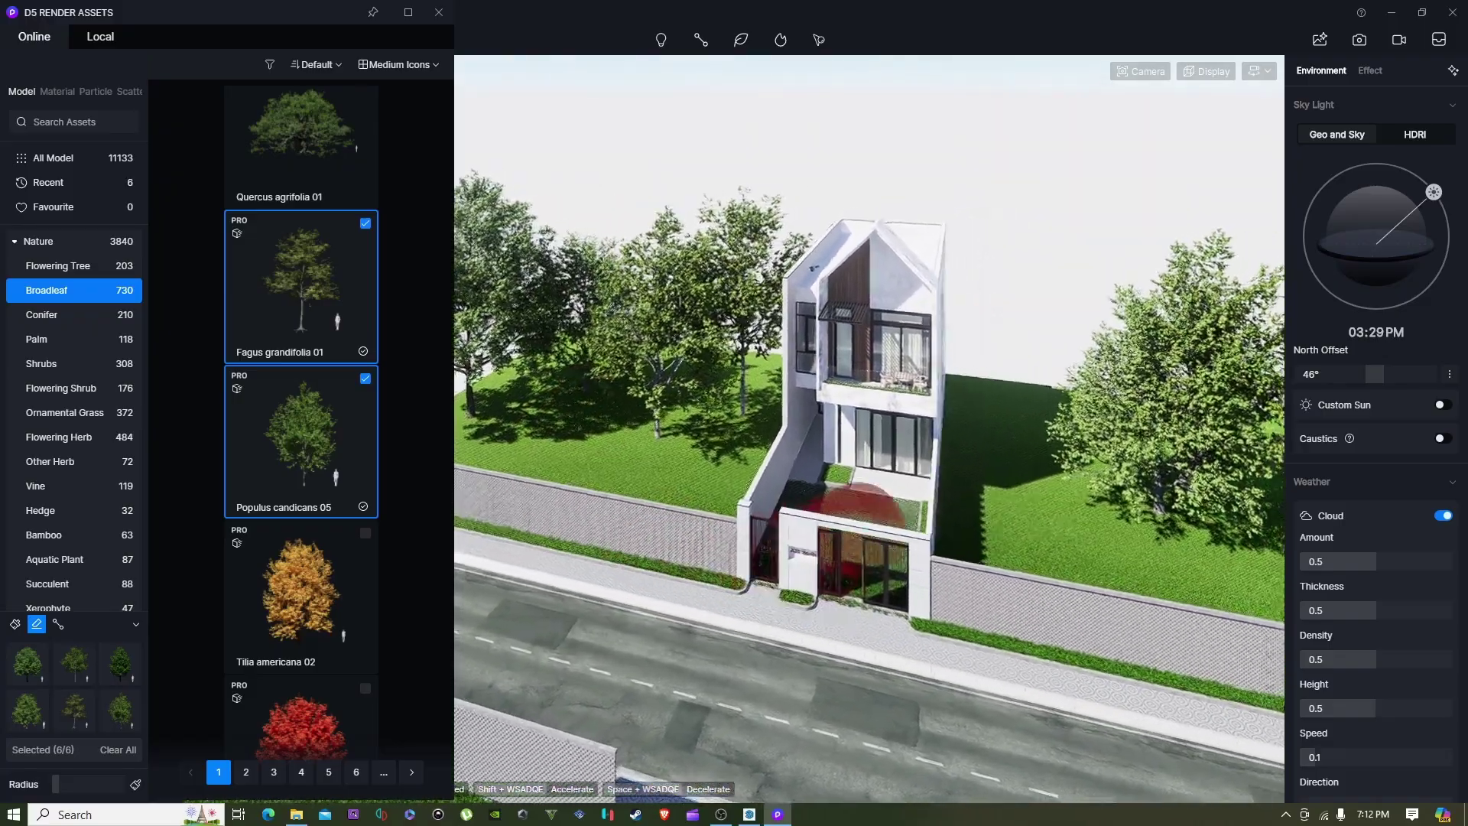
key(Escape)
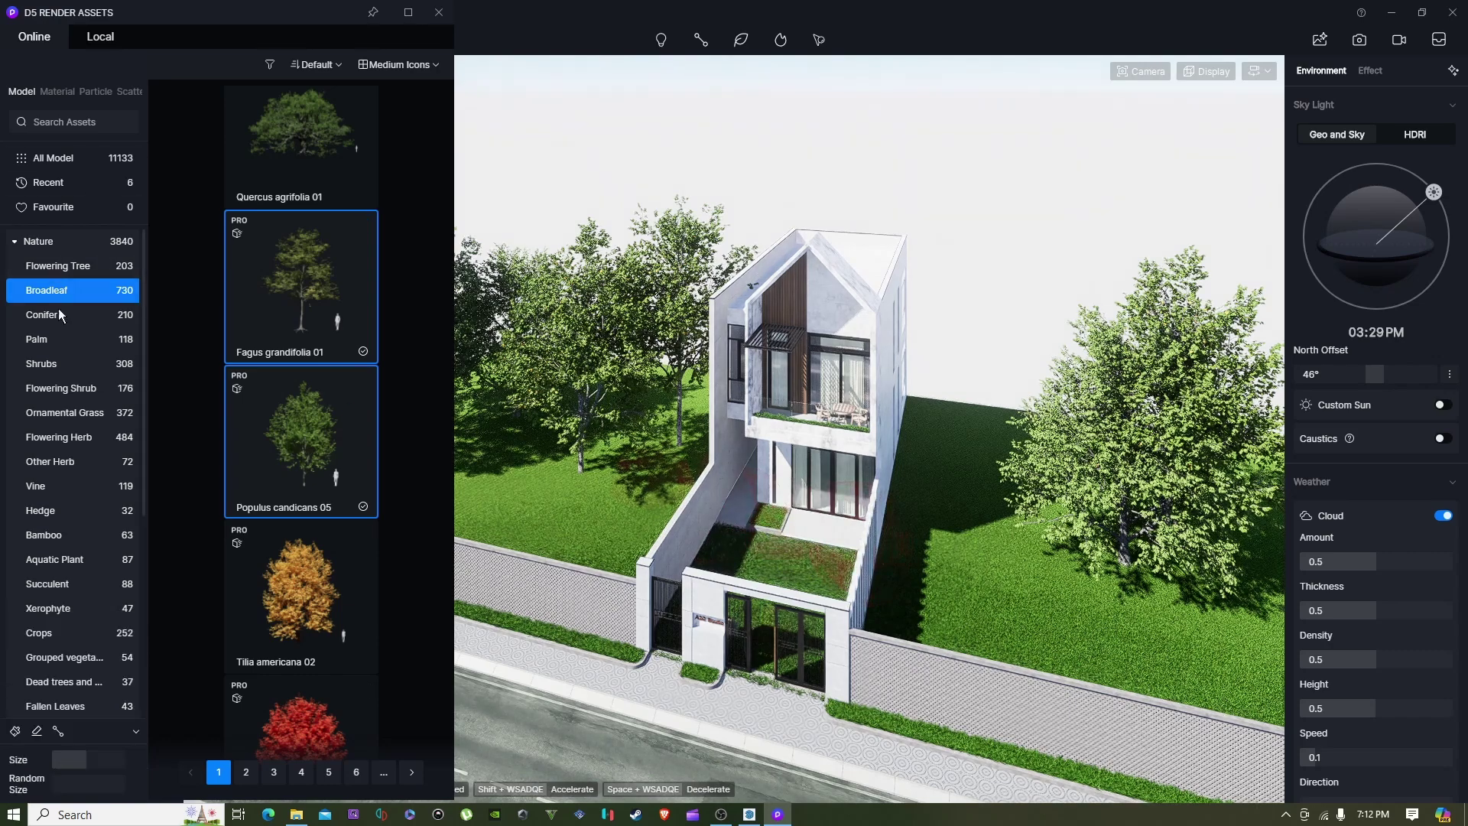
- Browse the Palm category of the model library and select the Cocos nucifera 03 palm group
click(88, 342)
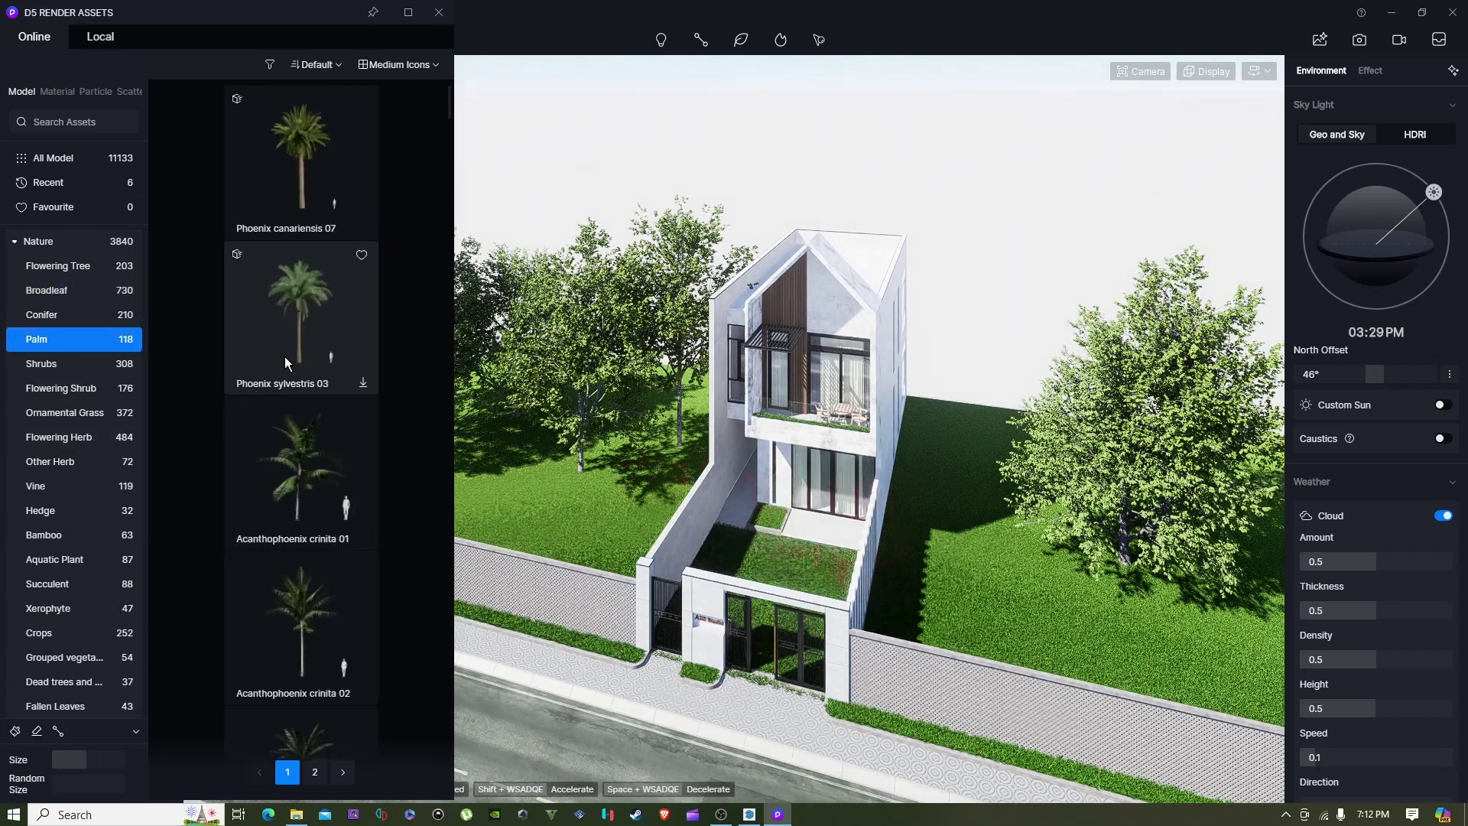
scroll(284, 356, down, 15)
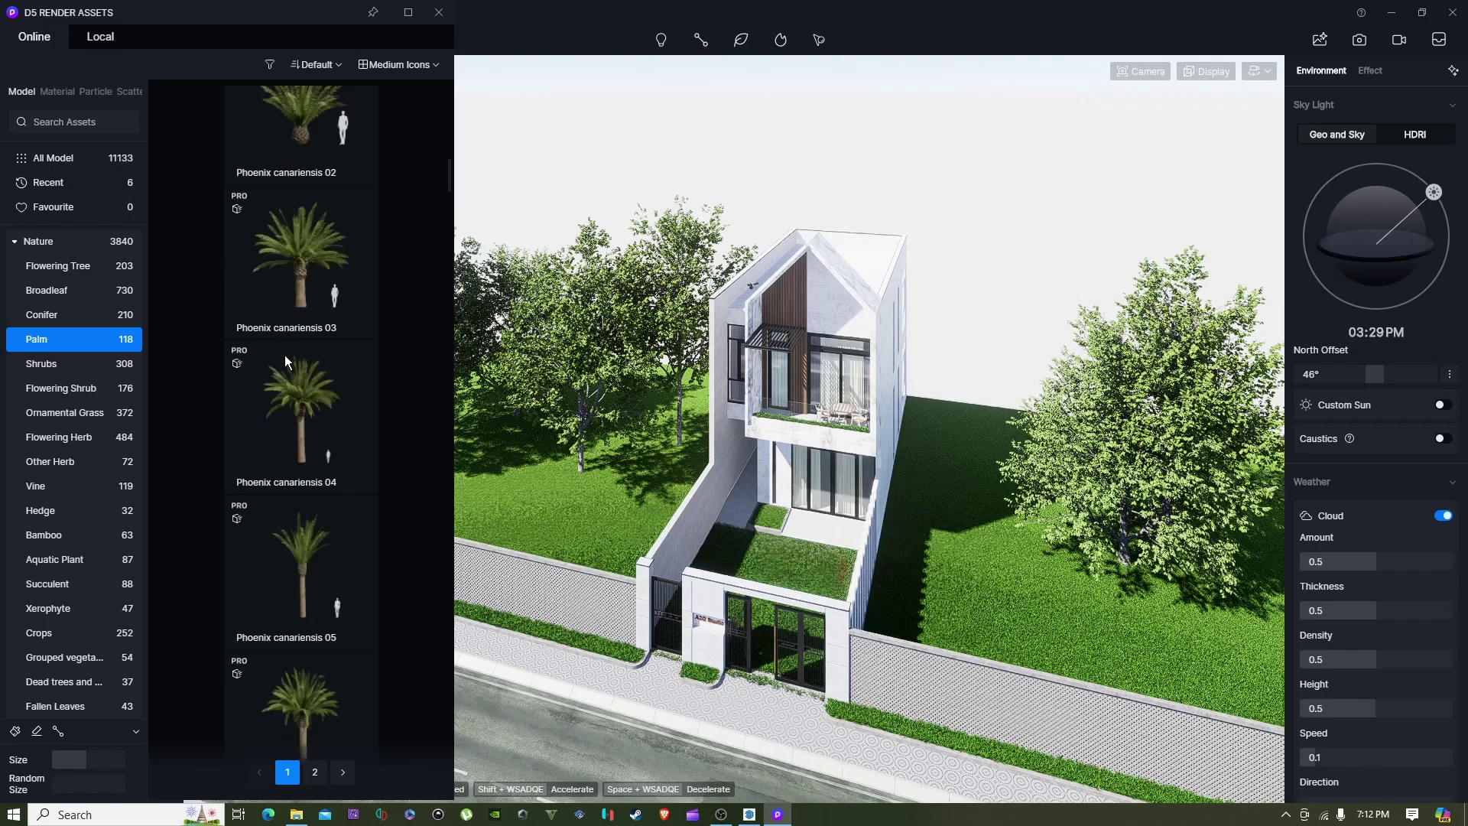
scroll(284, 355, down, 10)
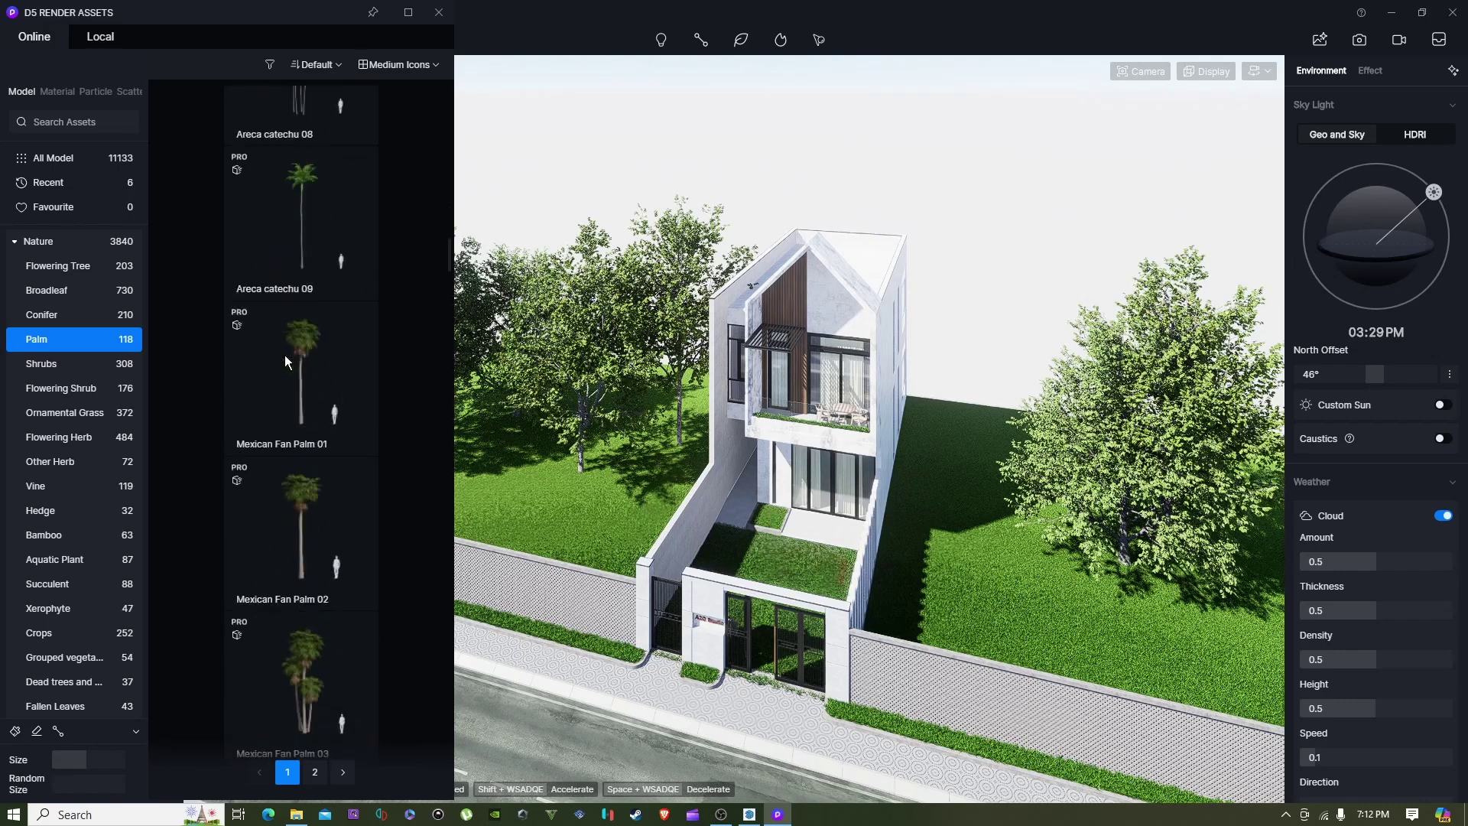
scroll(285, 355, down, 10)
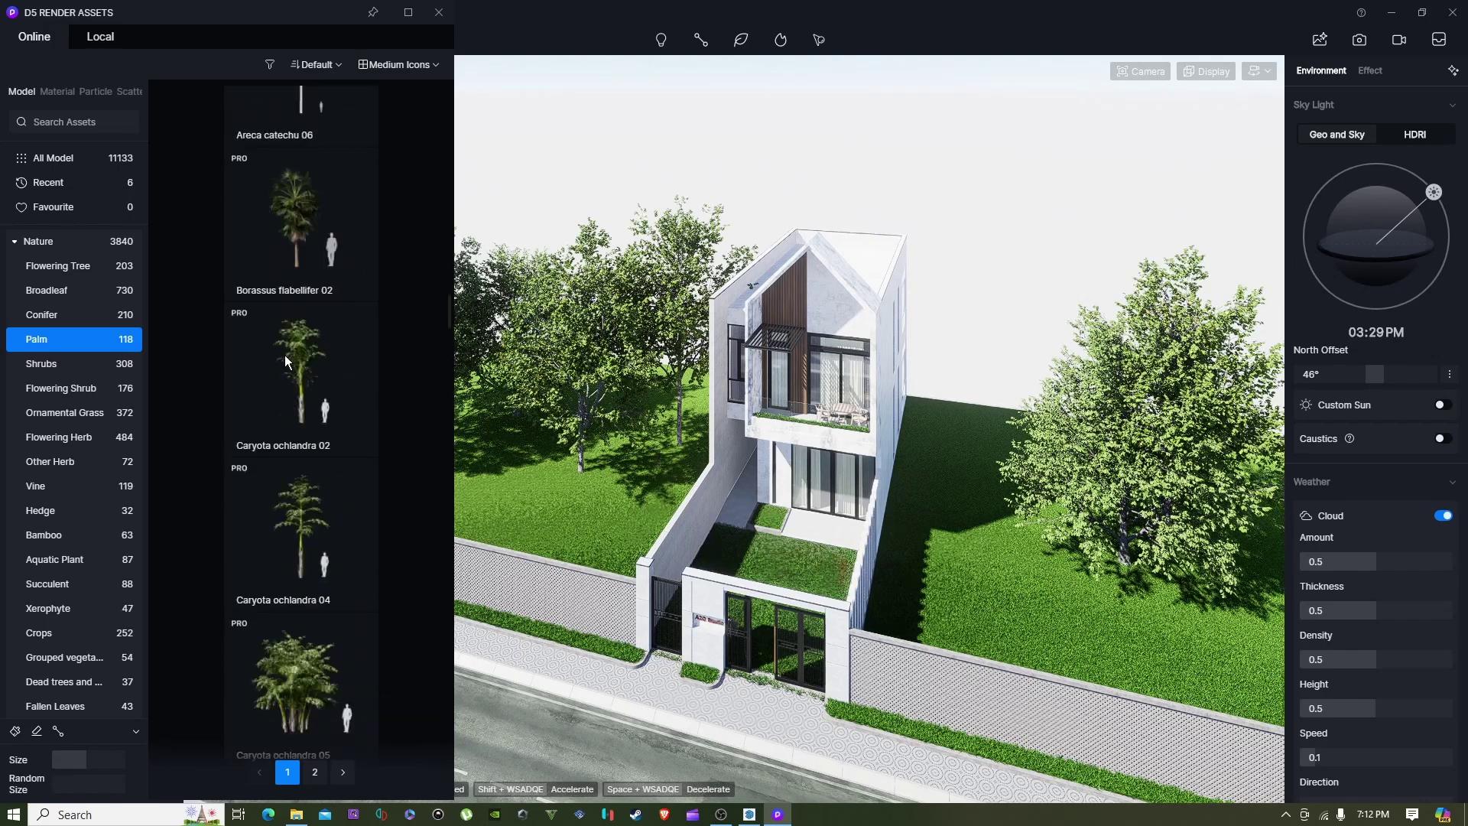
scroll(283, 359, up, 1)
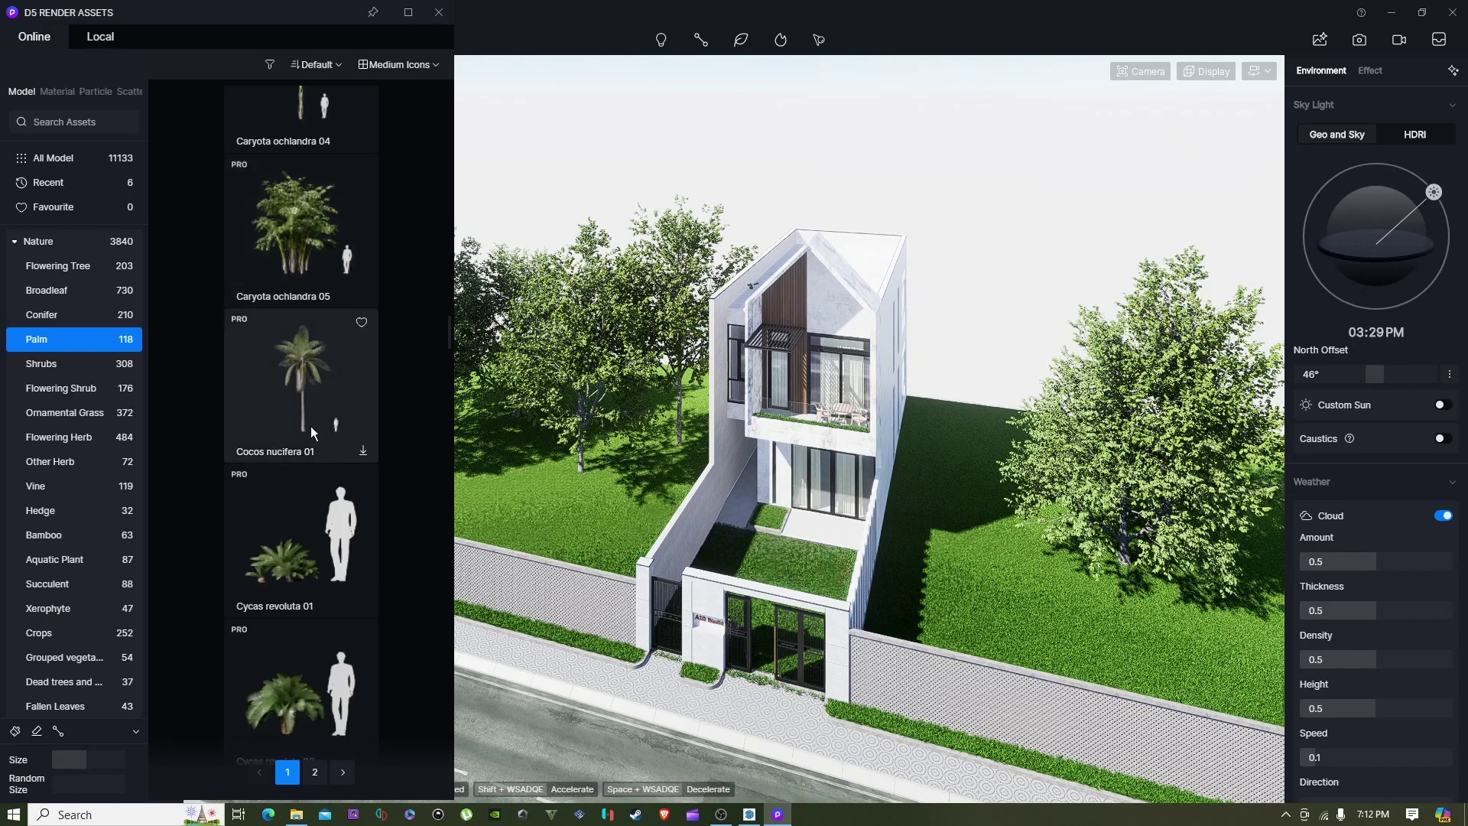
scroll(321, 398, down, 5)
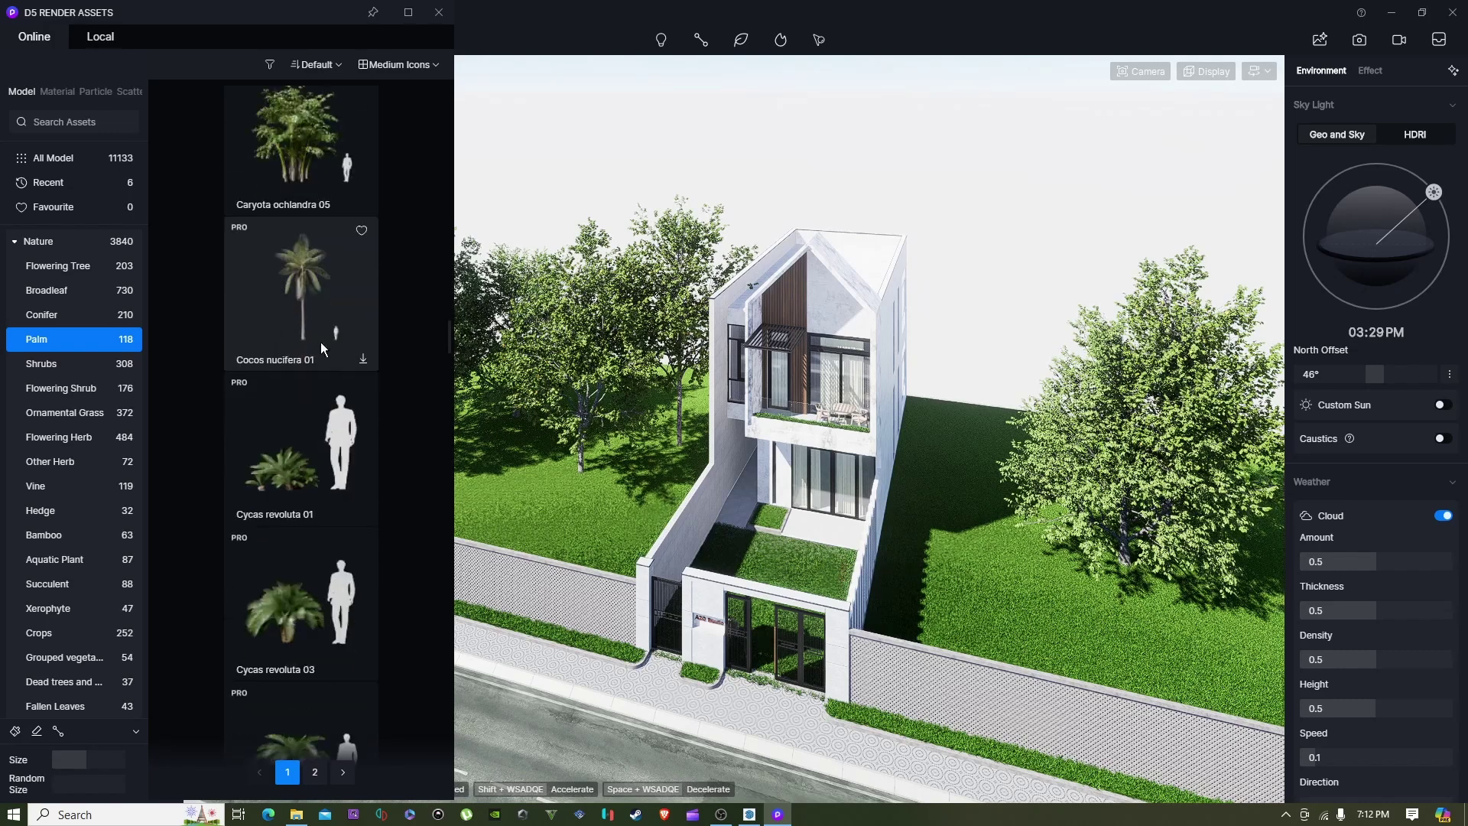
scroll(321, 345, down, 15)
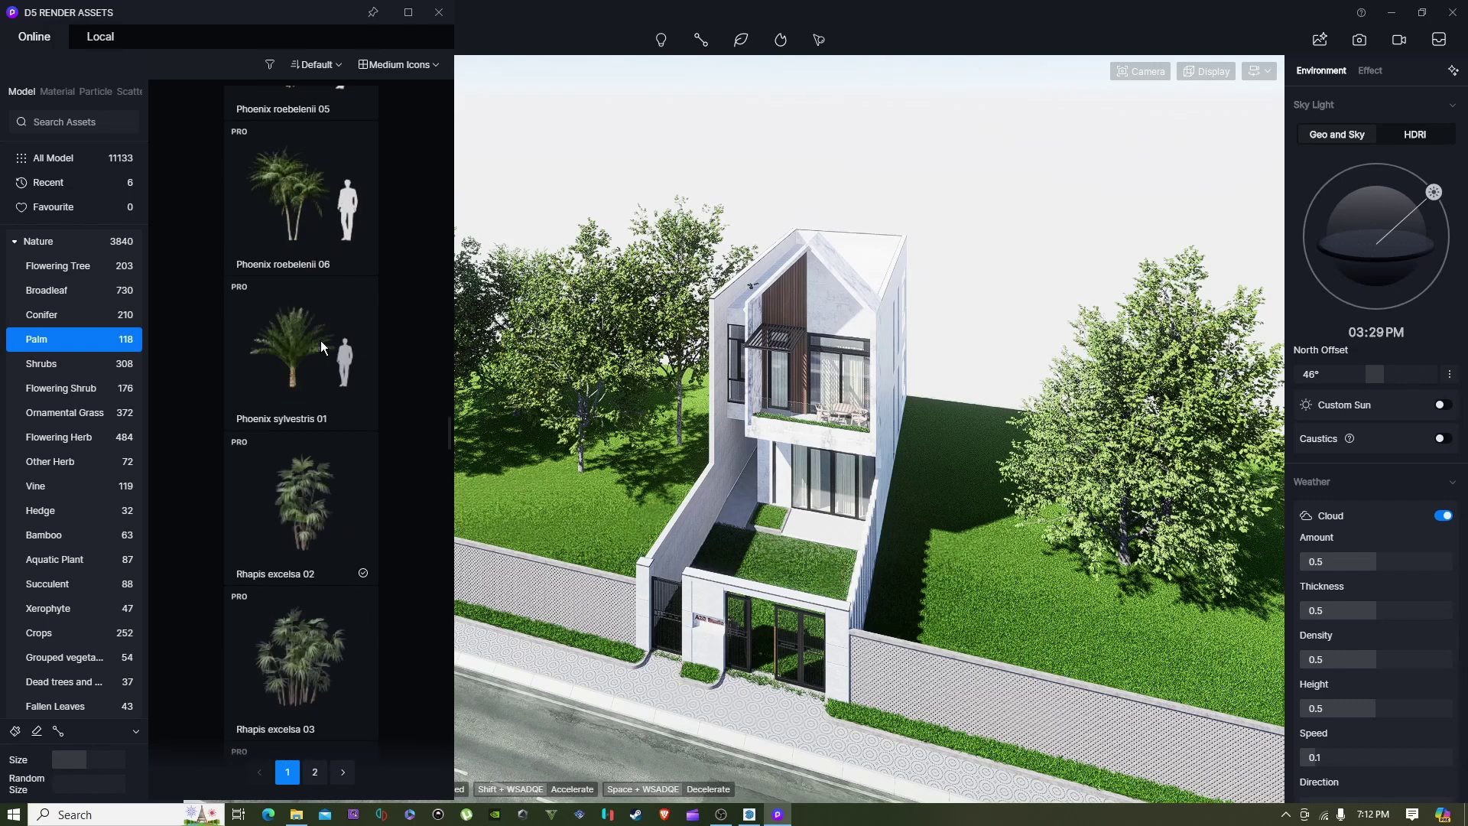
scroll(321, 345, down, 10)
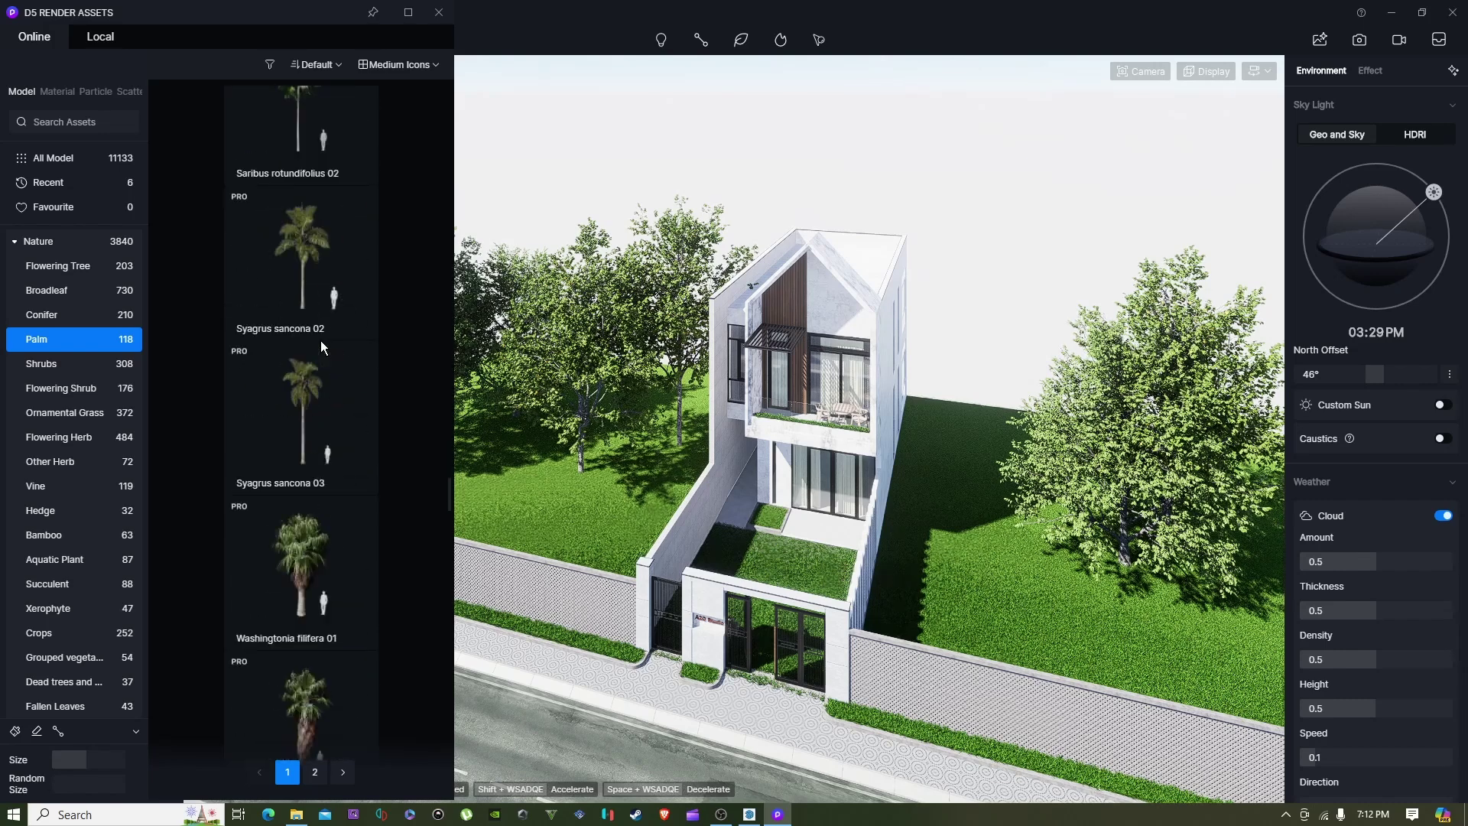
scroll(319, 341, up, 15)
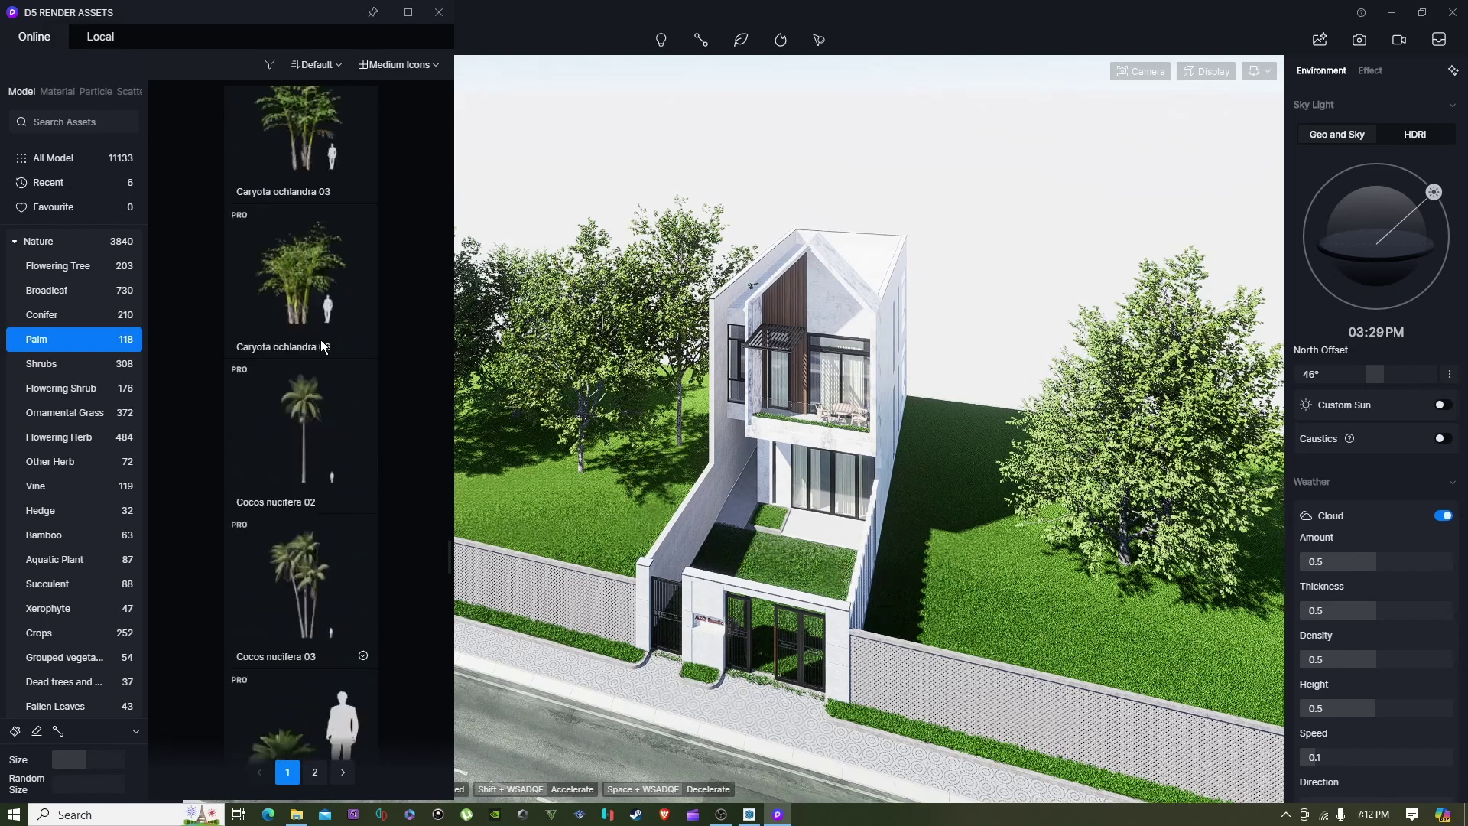
- Place the Cocos nucifera 03 palms on the left lawn, behind the broadleaf trees beside the house
key(w)
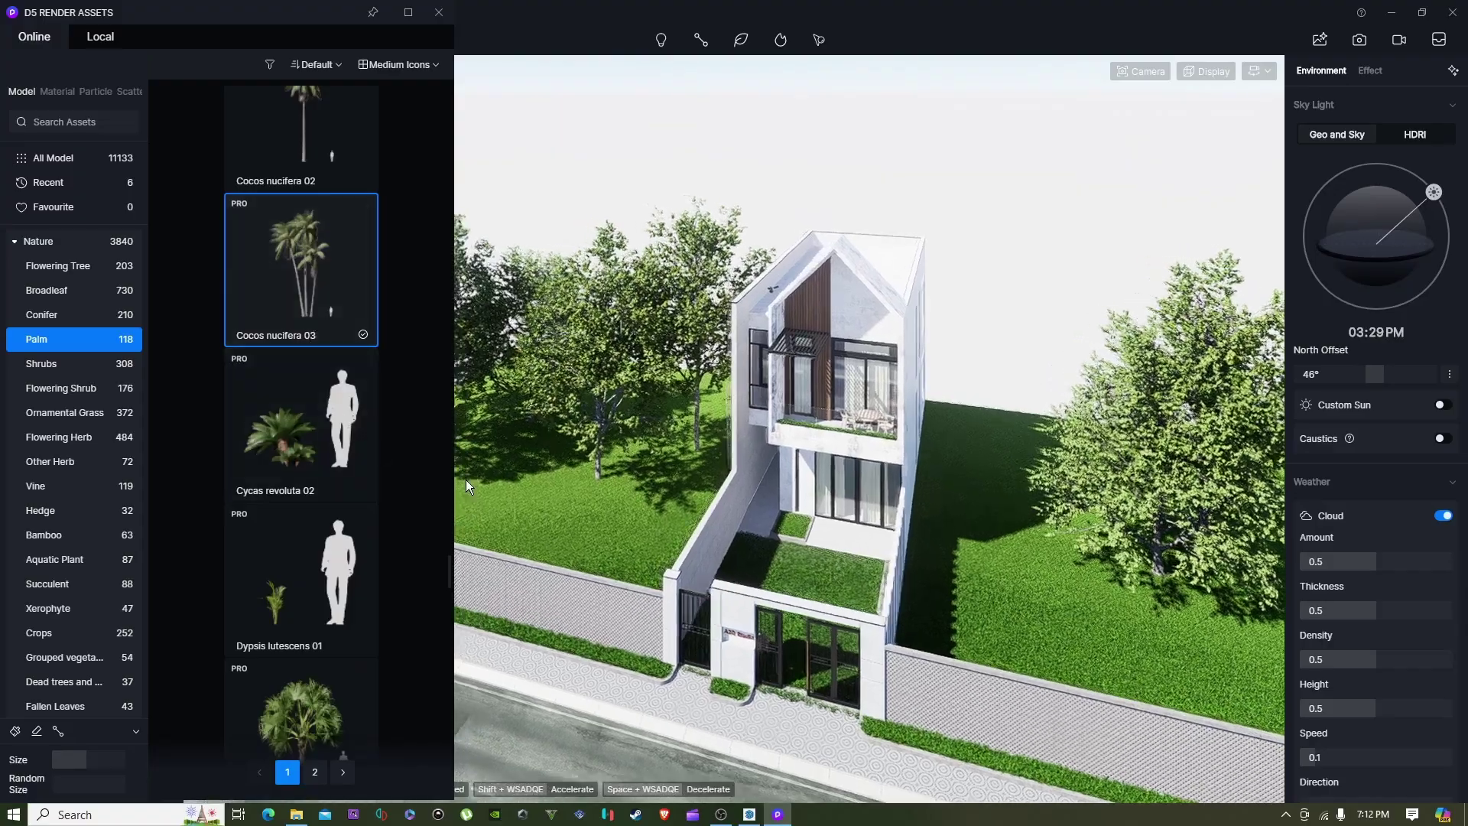
key(a)
key(d)
key(w)
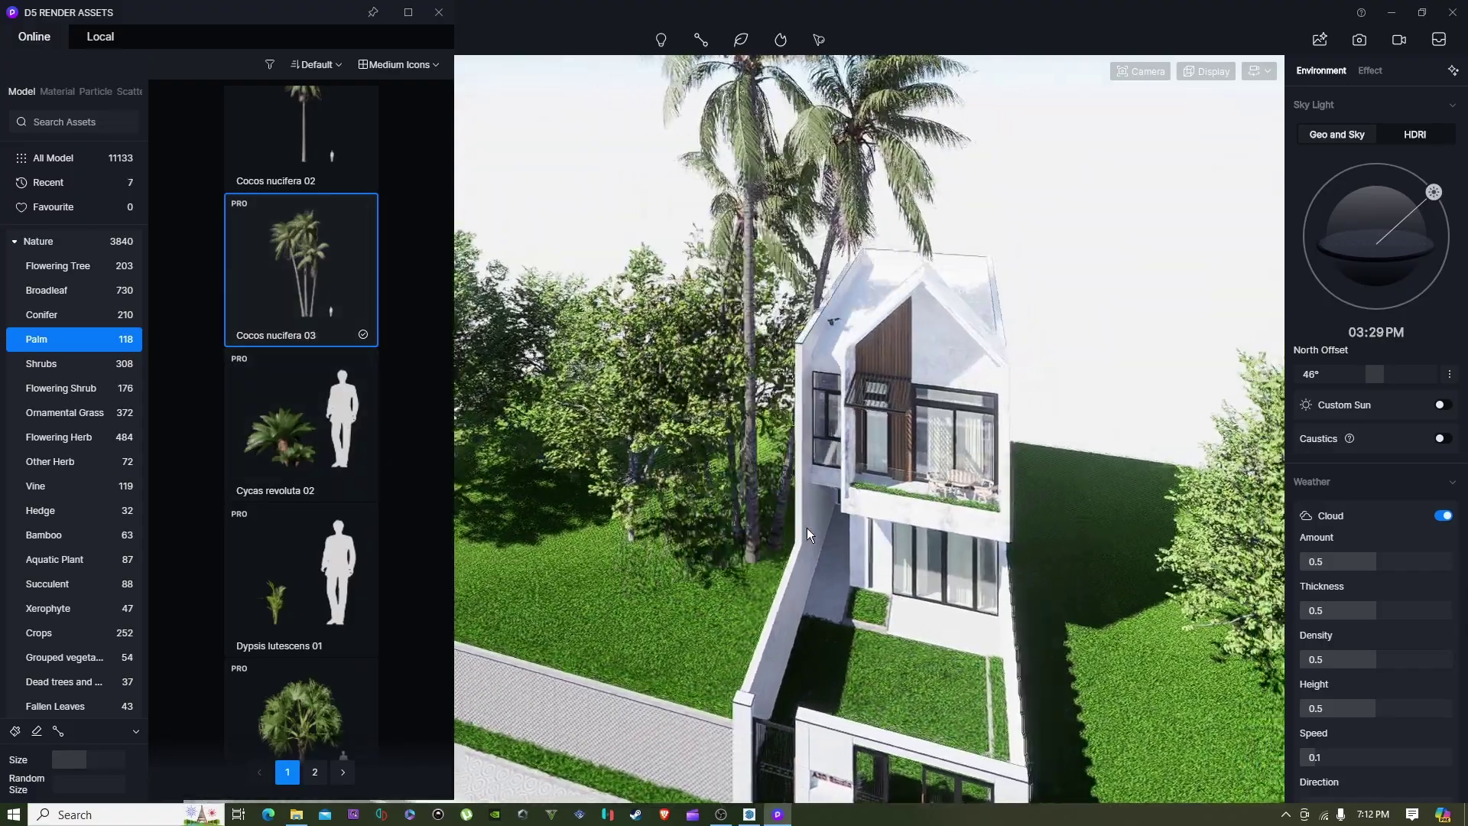
key(a)
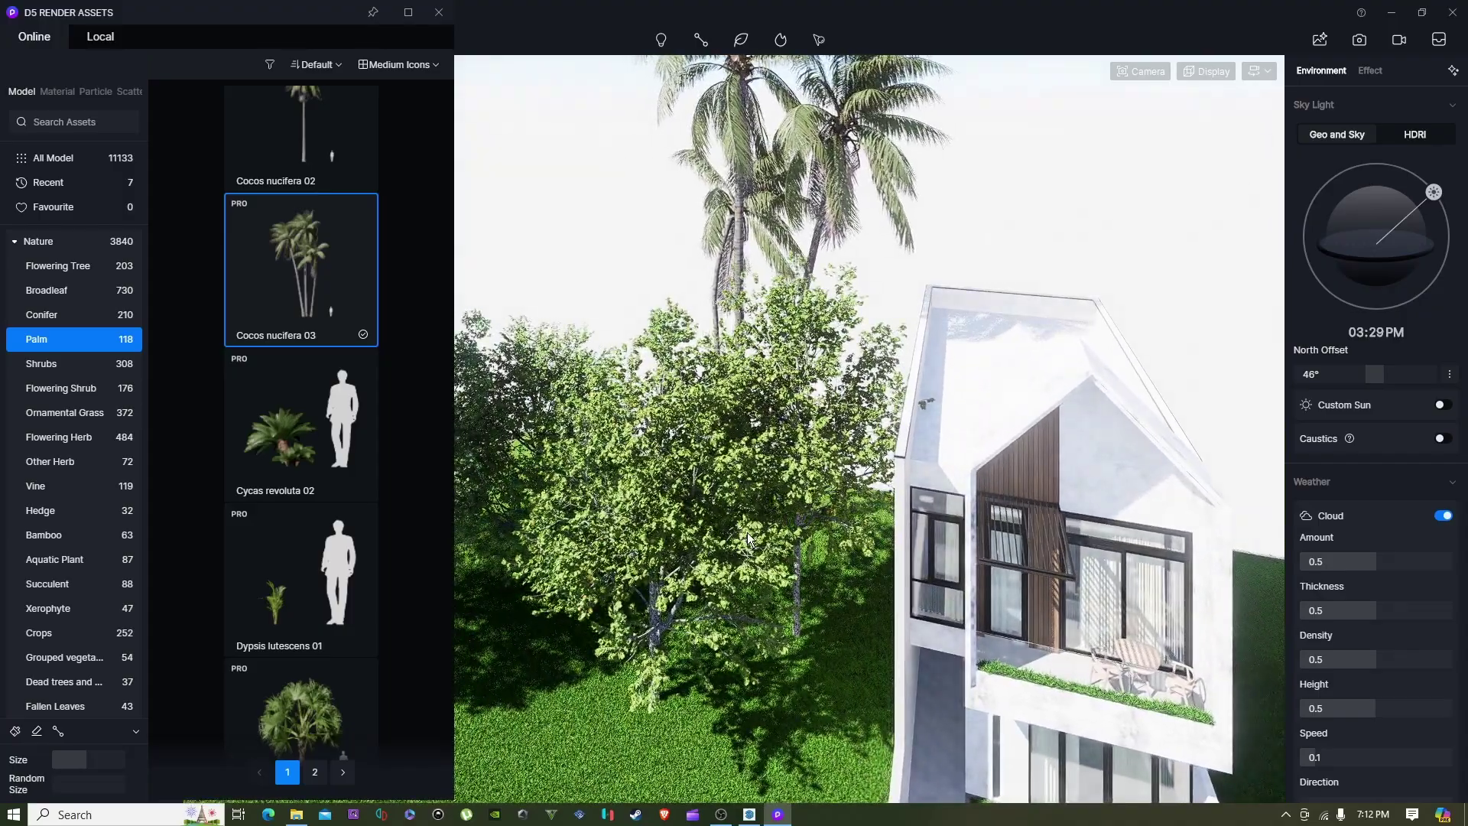
- Finish placing the tall coconut palms behind the left lawn's broadleaf trees and exit placement
click(746, 532)
key(a)
key(Escape)
key(s)
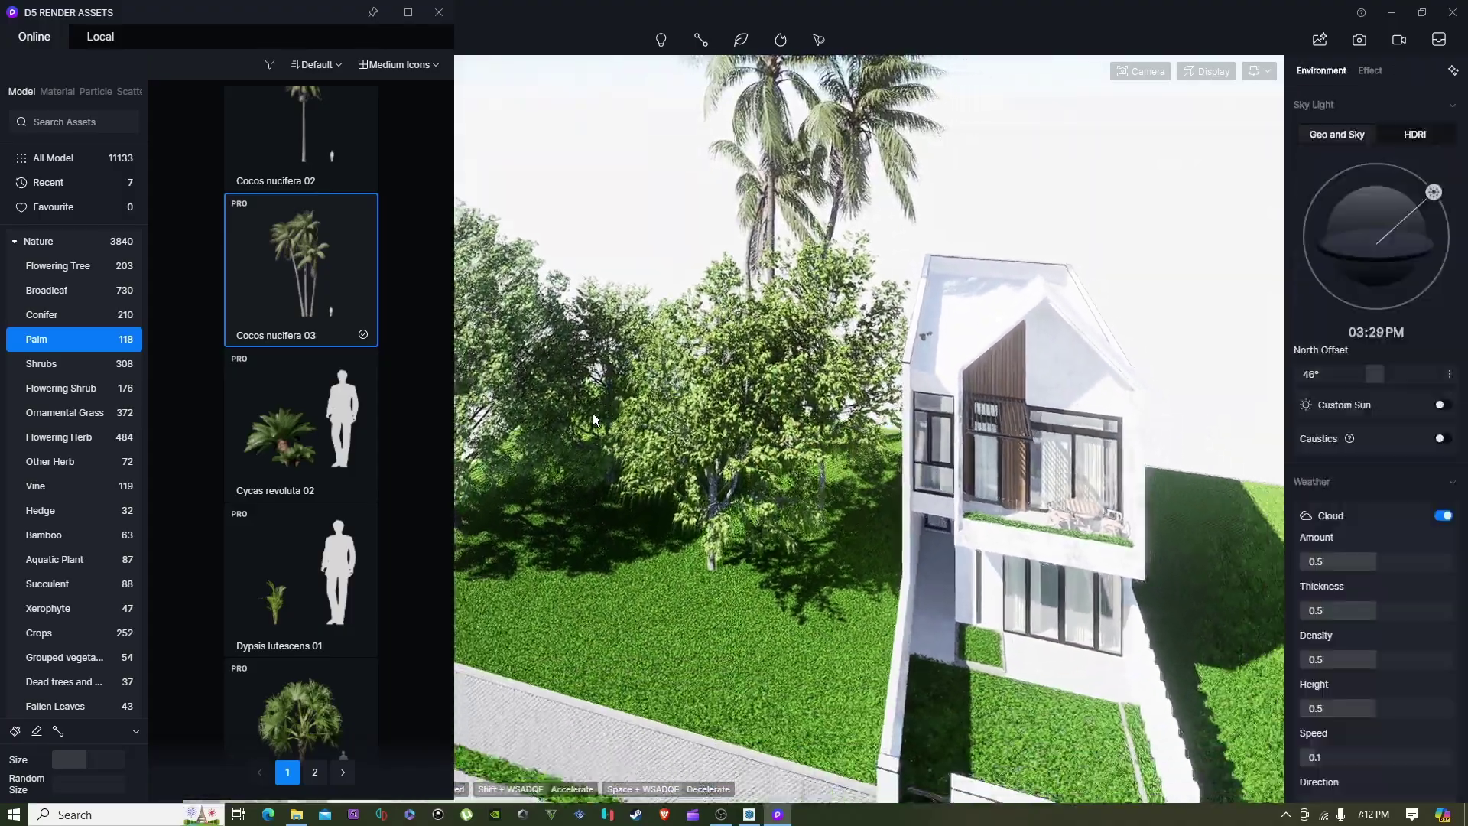
- Browse further through the Palm models, then download and select the Phoenix roebelenii 03 palm
scroll(332, 506, down, 3)
key(d)
right_drag(601, 566, 705, 622)
key(s)
key(w)
key(w)
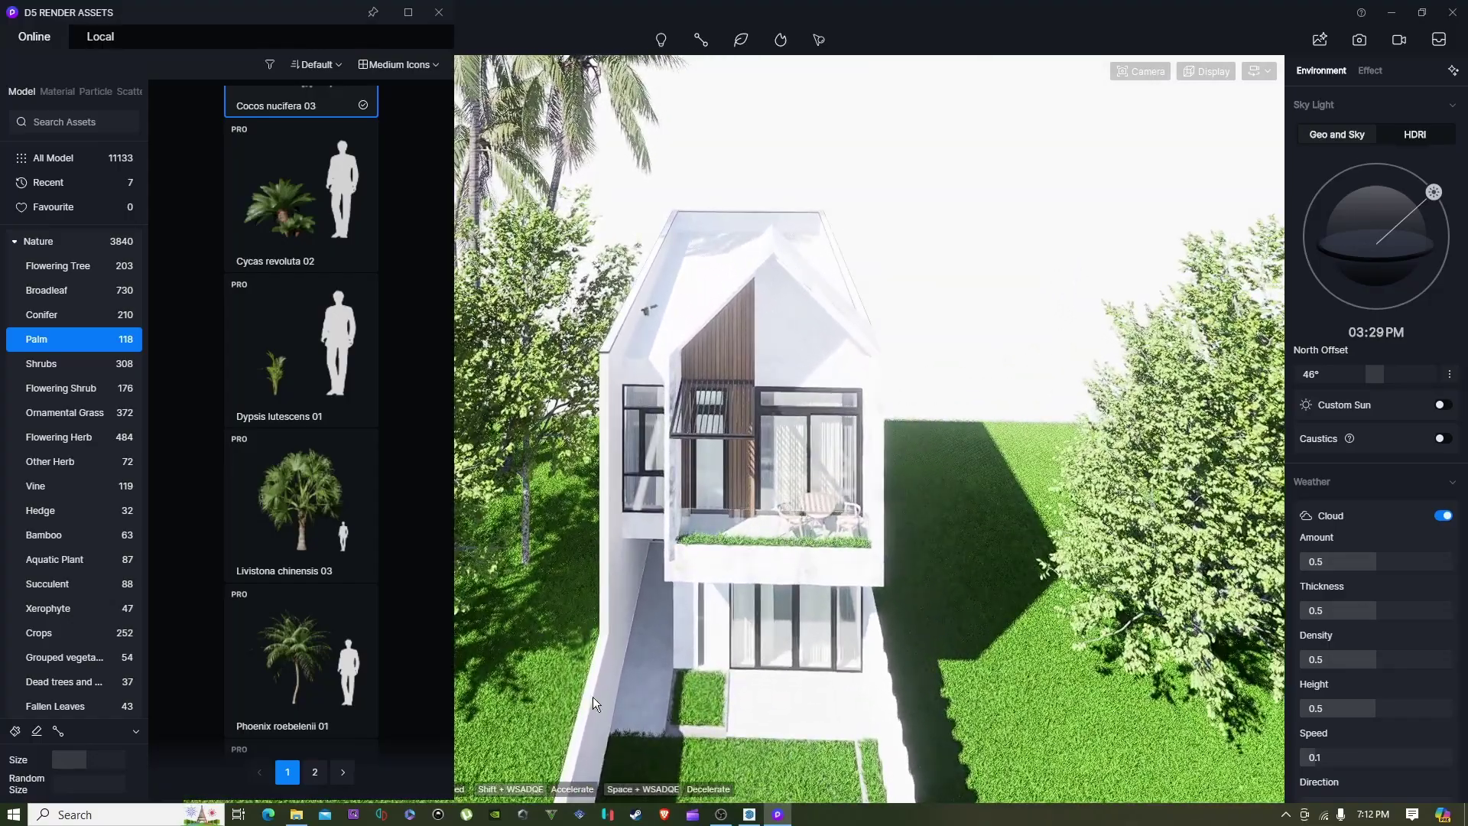
scroll(311, 537, down, 2)
scroll(310, 537, down, 9)
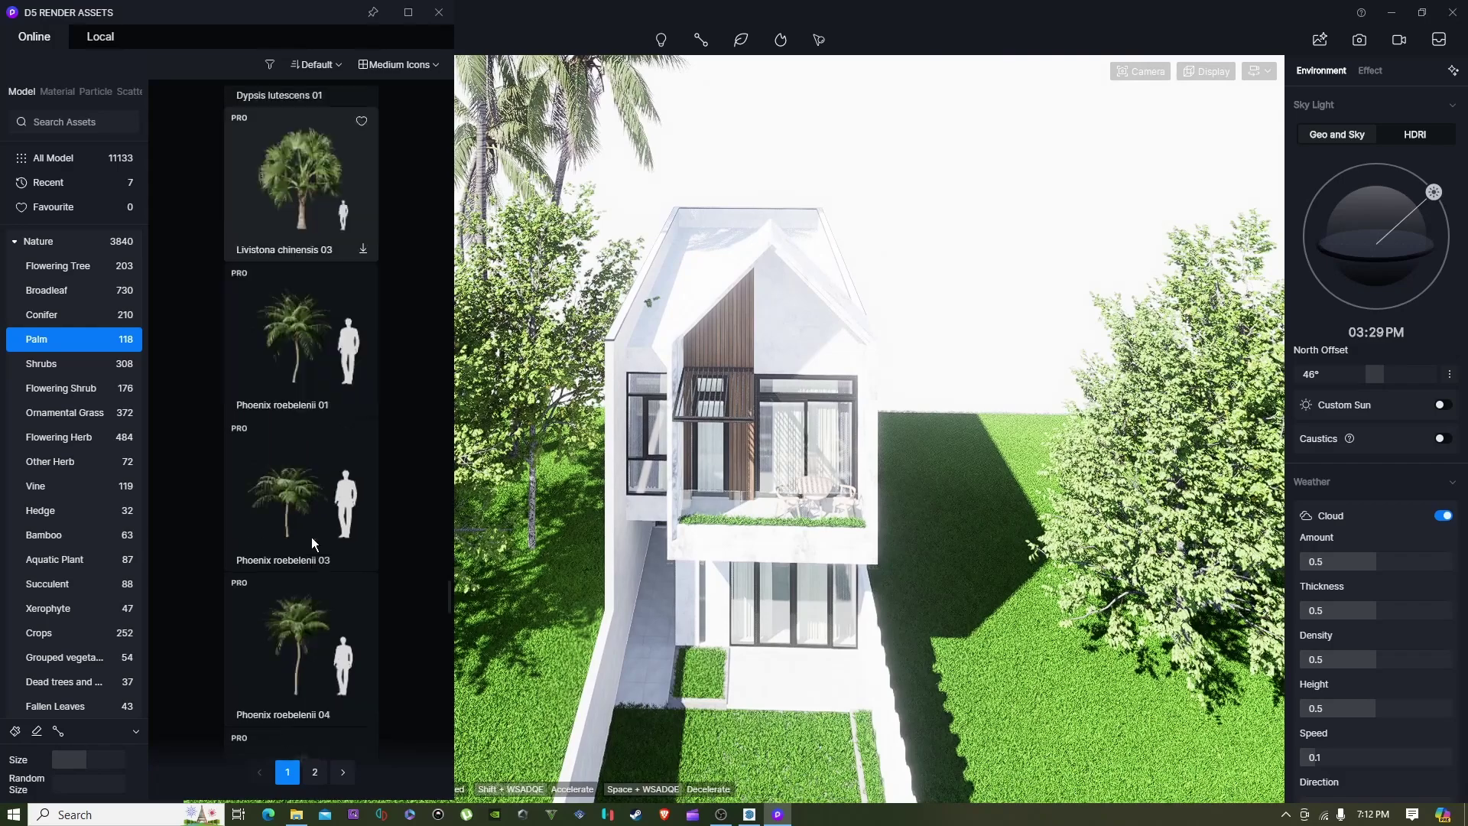
scroll(310, 537, up, 5)
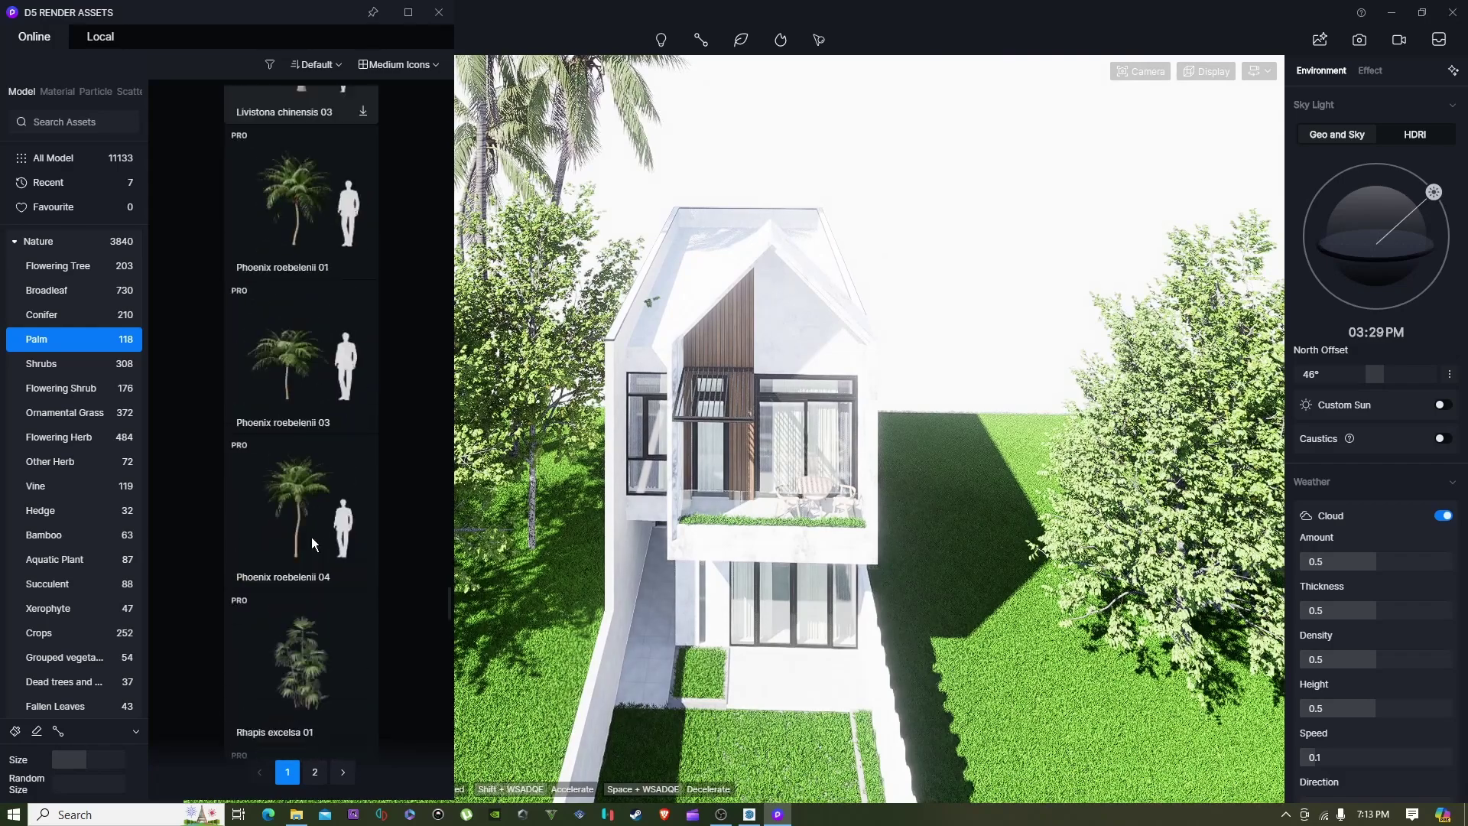
click(356, 394)
key(w)
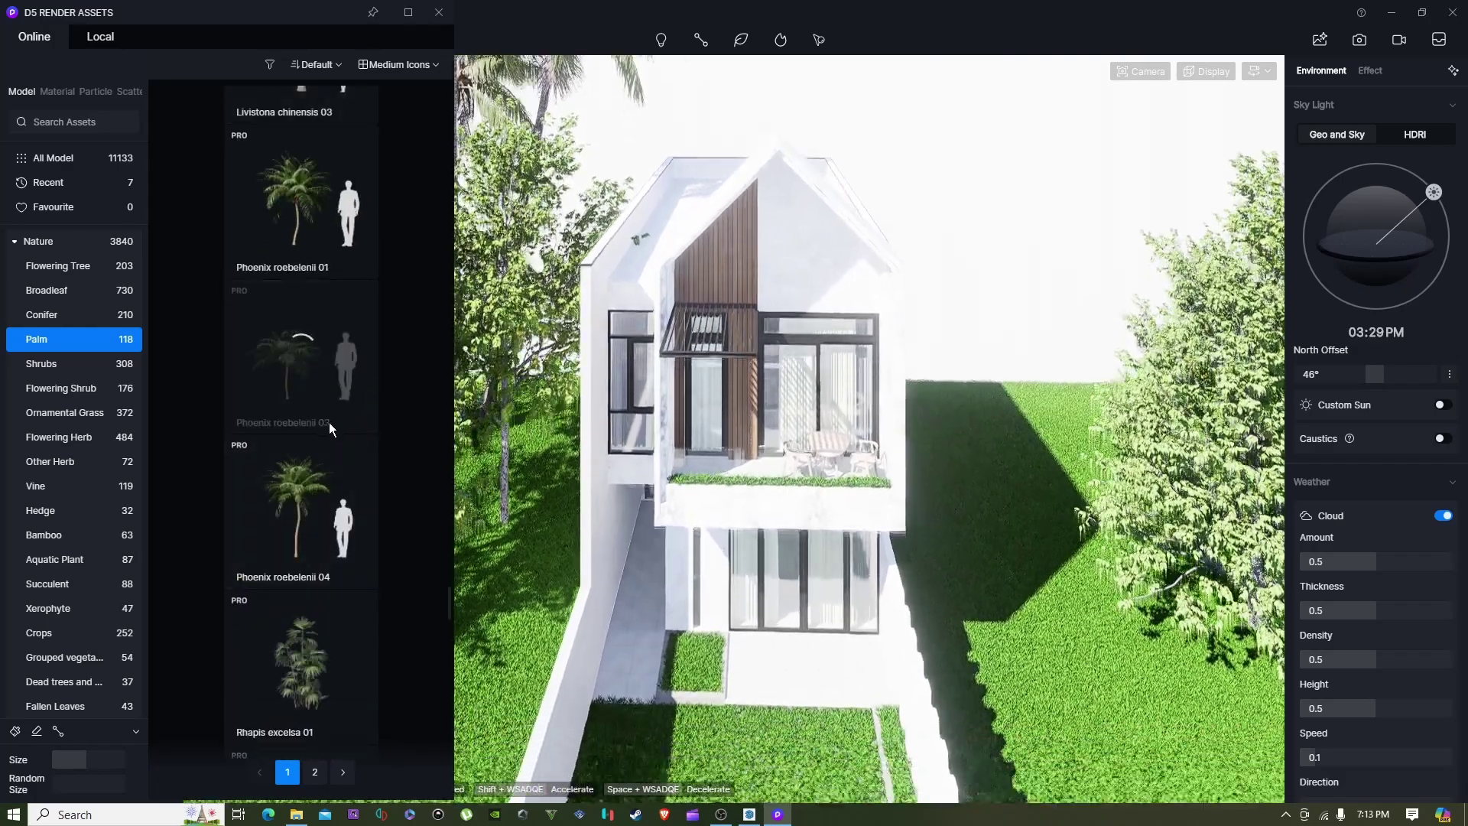
key(s)
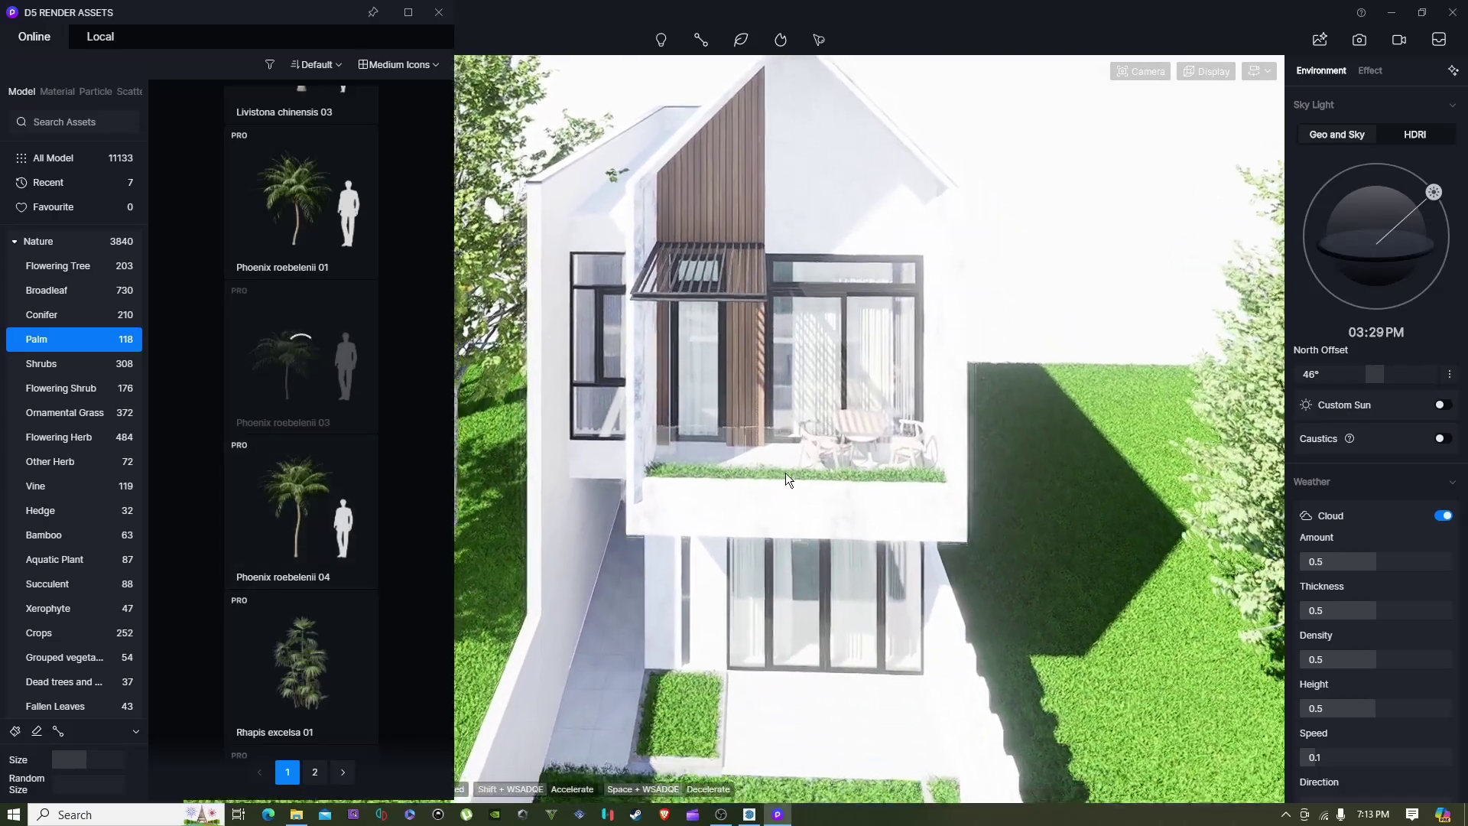
key(s)
key(a)
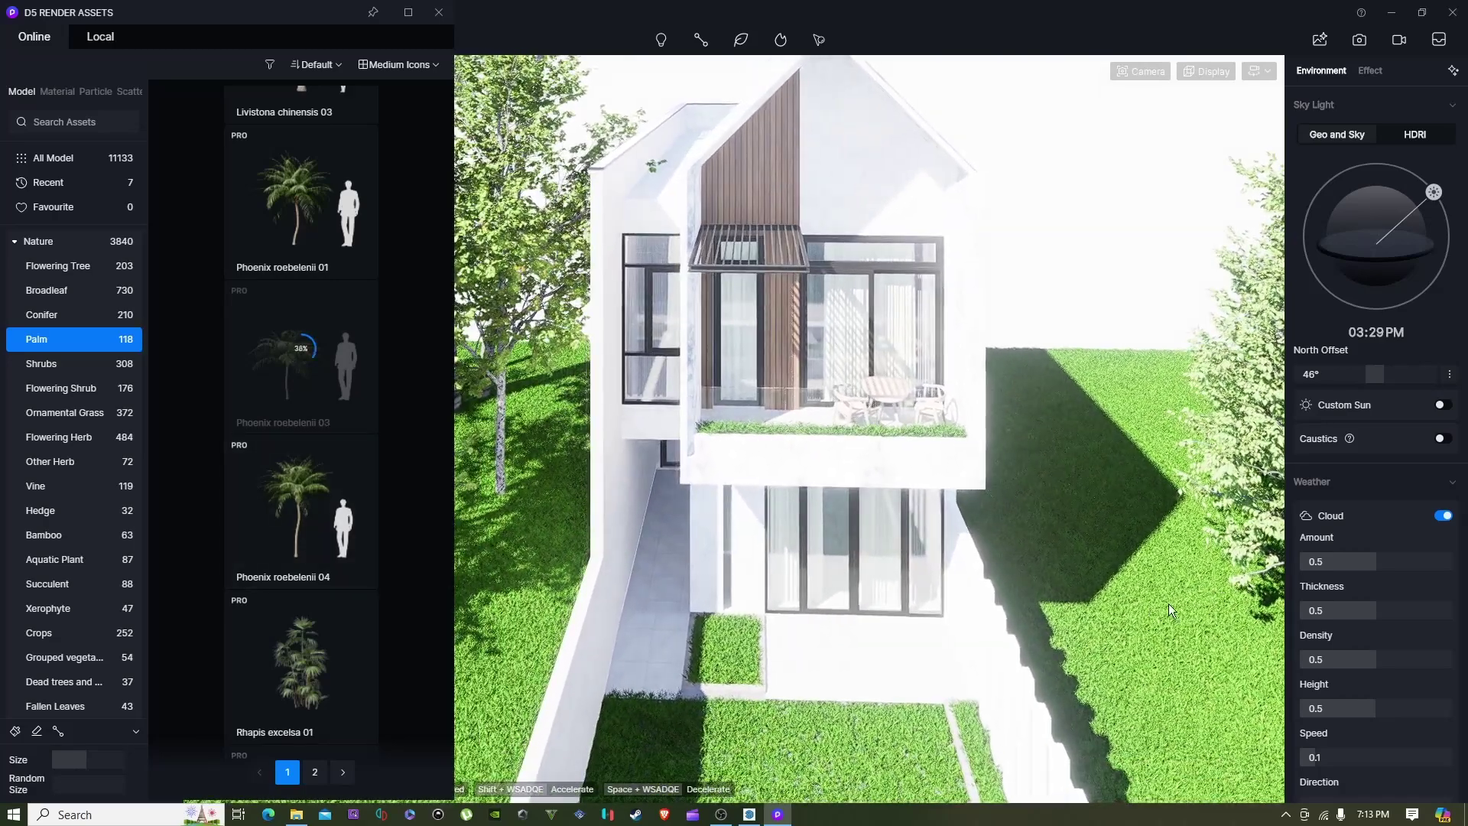
key(w)
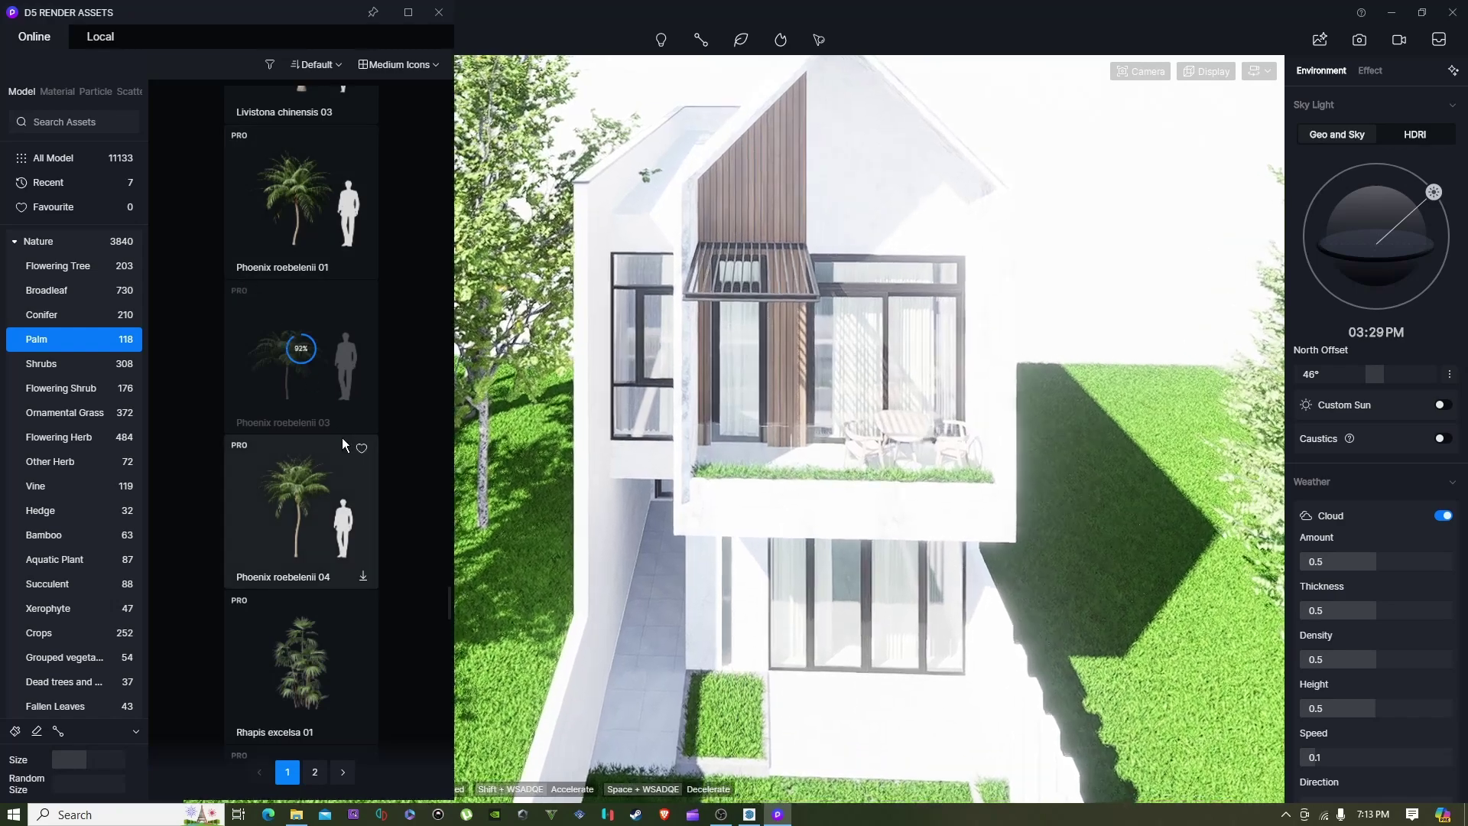
click(309, 370)
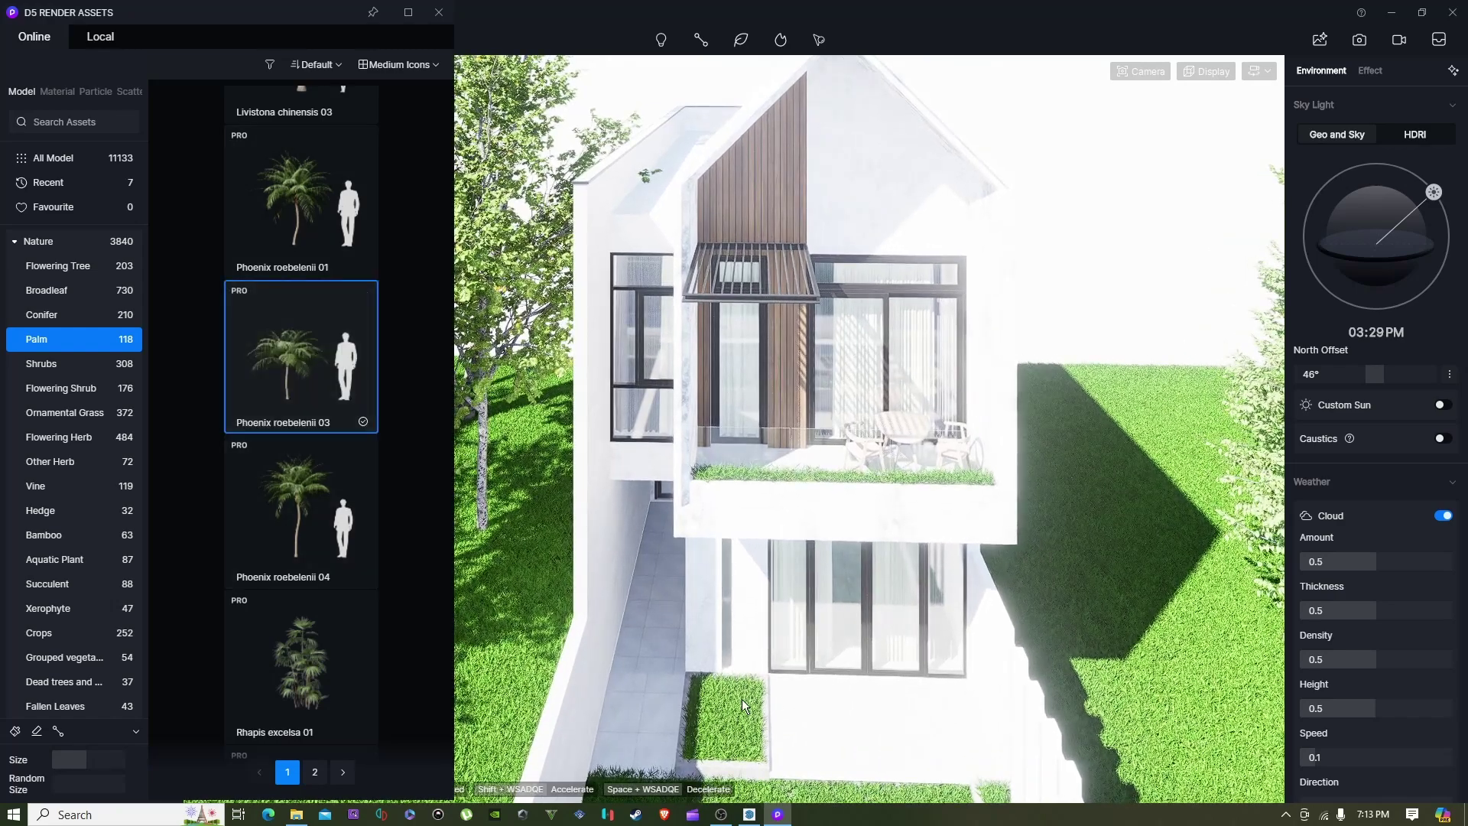
- Place one Phoenix roebelenii 03 palm in the small grass planter before the ground-floor glass doors and exit placement
key(s)
key(s)
key(a)
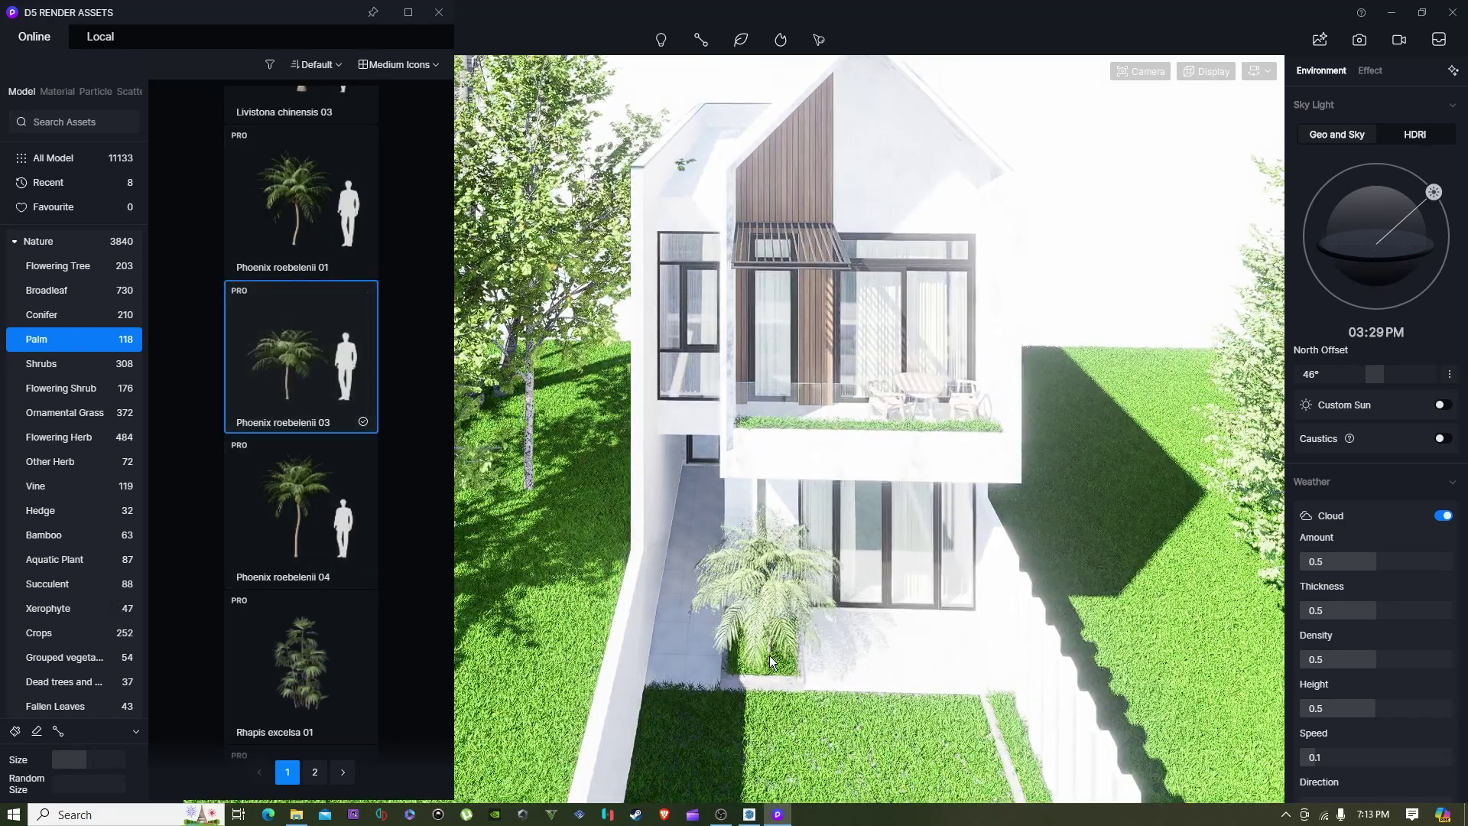
click(768, 656)
key(Escape)
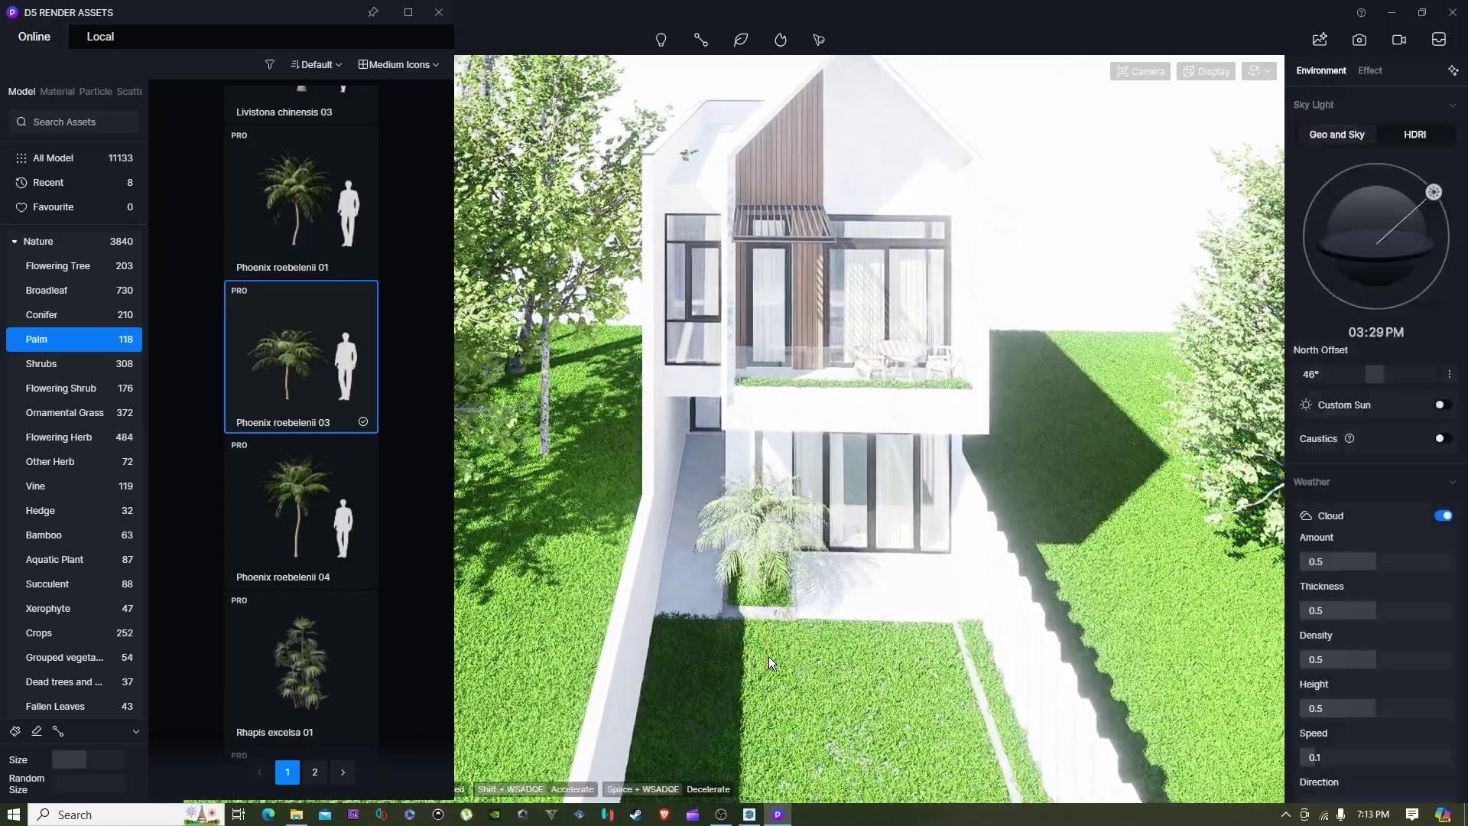
- Close the asset library and inspect the front gate, the street side and the house's right side wall
key(s)
key(q)
right_drag(810, 496, 824, 461)
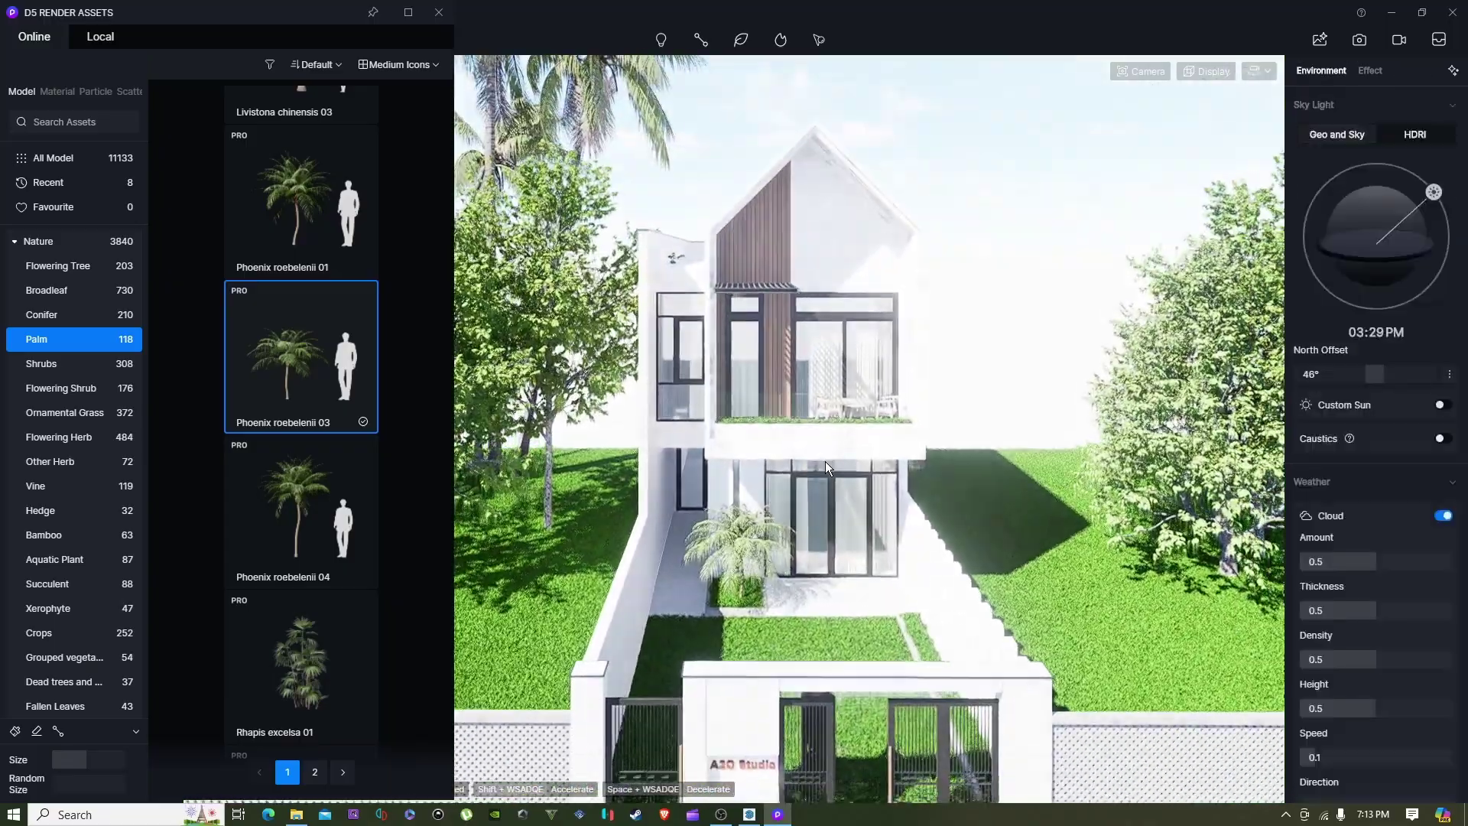
key(s)
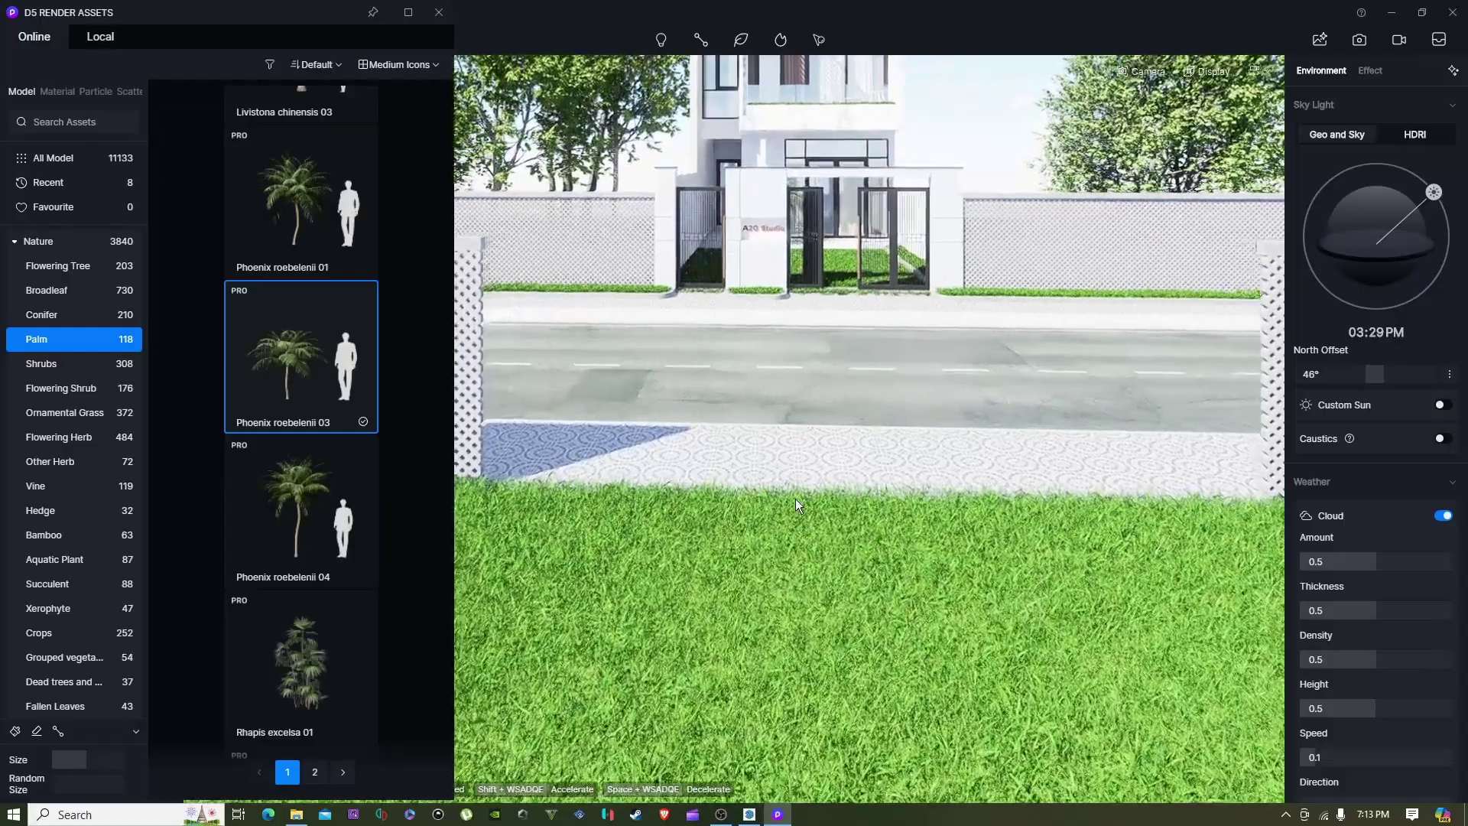
key(w)
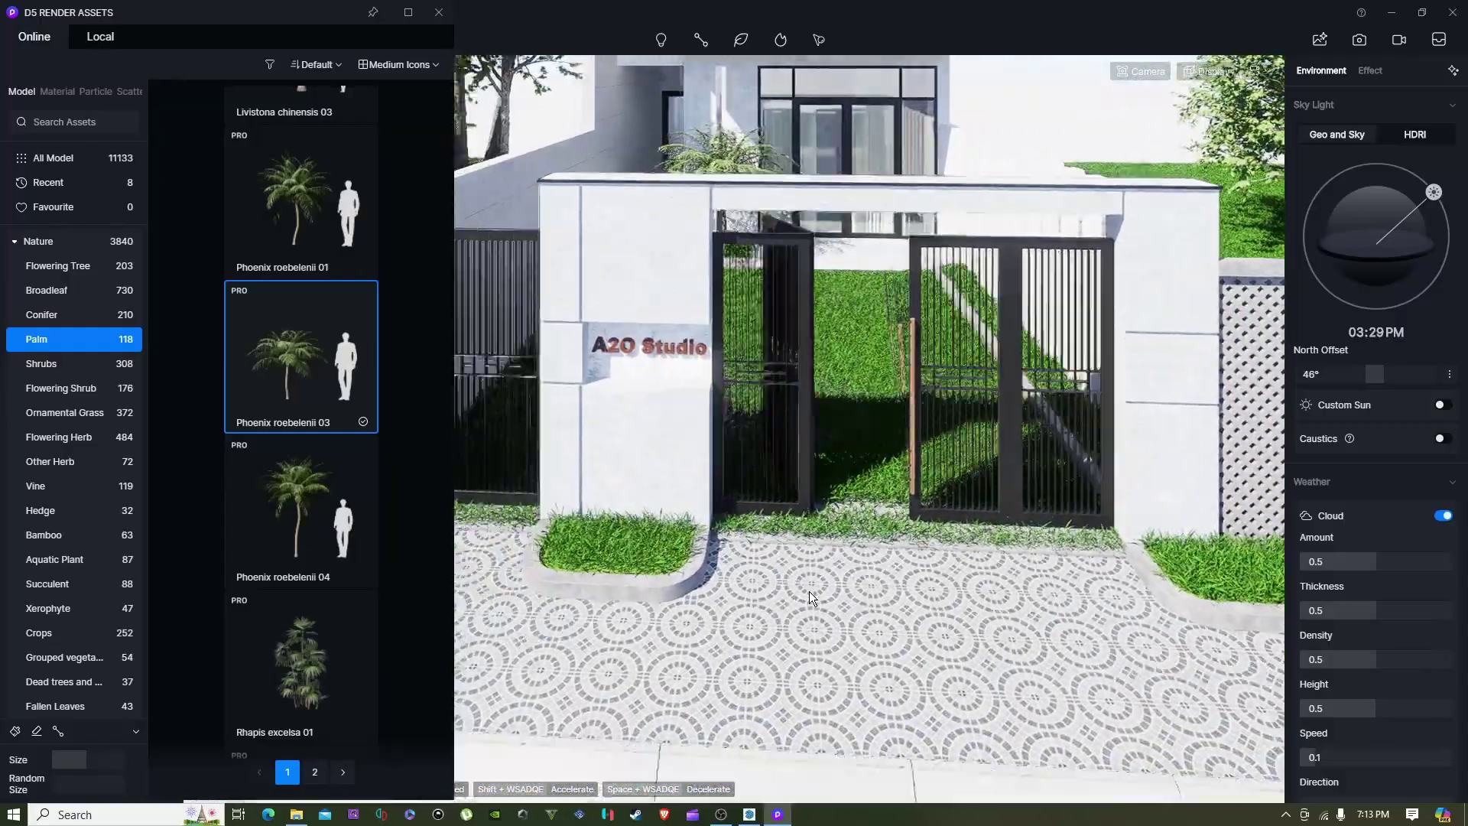
right_drag(809, 591, 690, 559)
key(w)
right_drag(1259, 675, 975, 621)
key(d)
key(s)
key(s)
key(s)
click(437, 15)
key(w)
key(s)
key(s)
key(d)
scroll(962, 425, down, 1)
key(w)
key(s)
right_drag(967, 618, 870, 626)
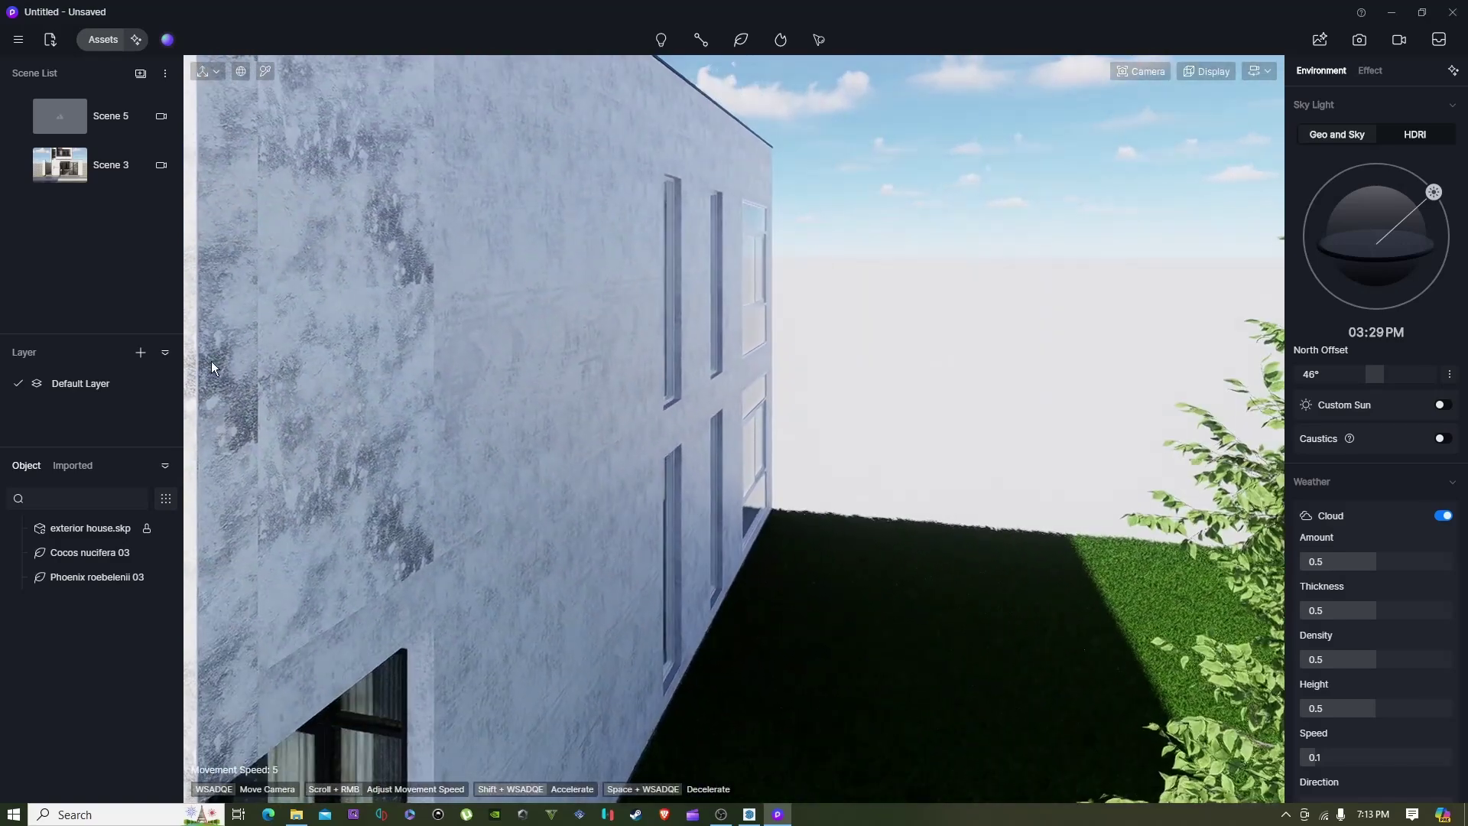
- Select Autumn Trees 02 from the Backdrop plane models and place it at the far edge of the right lawn
click(100, 40)
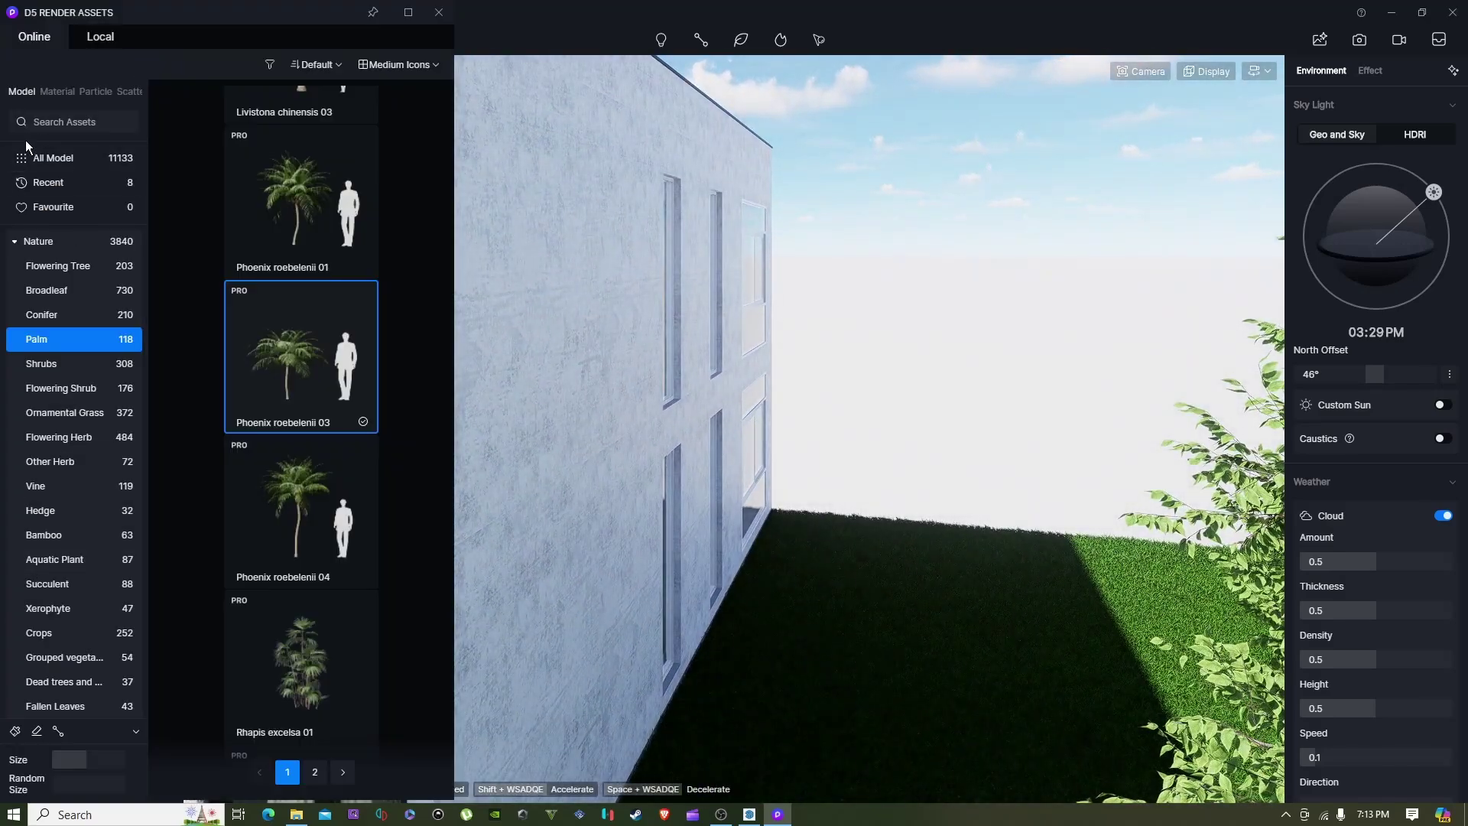
scroll(83, 394, down, 5)
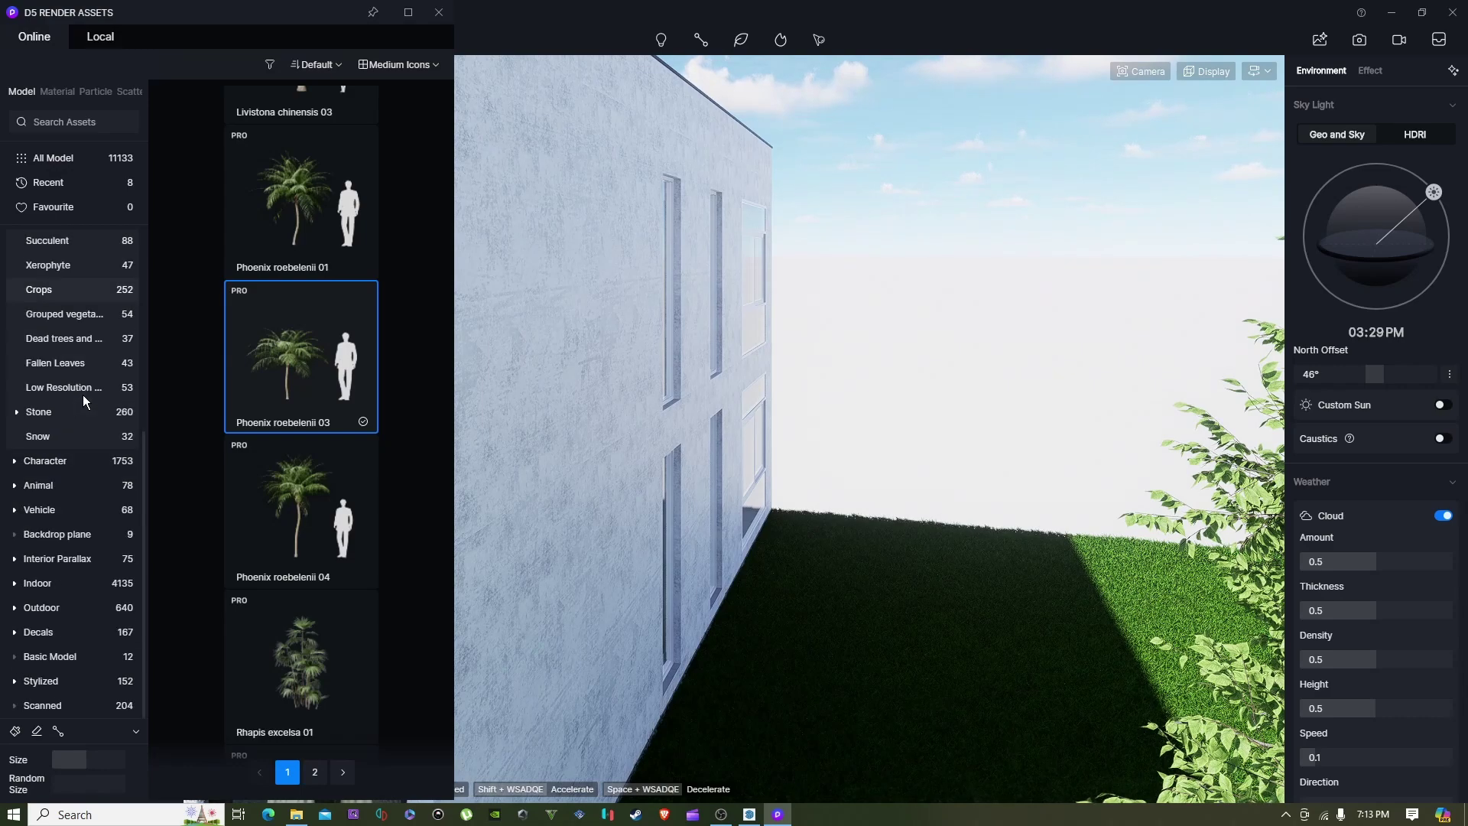
click(46, 534)
click(283, 185)
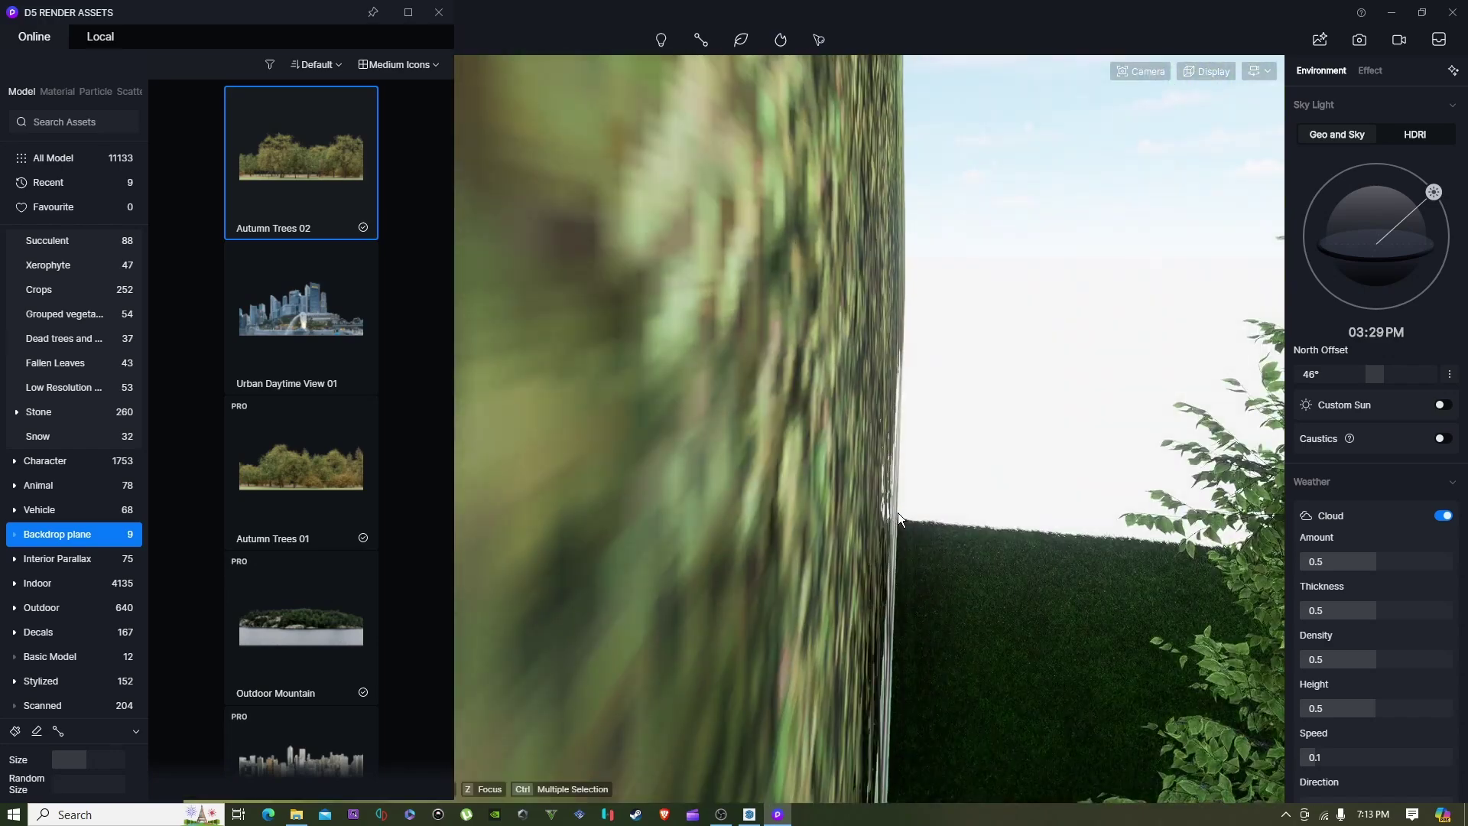
click(898, 514)
- Rotate the Autumn Trees 02 backdrop to 270° about Z, lower it to Z -3436 and deselect it
drag(937, 533, 1024, 491)
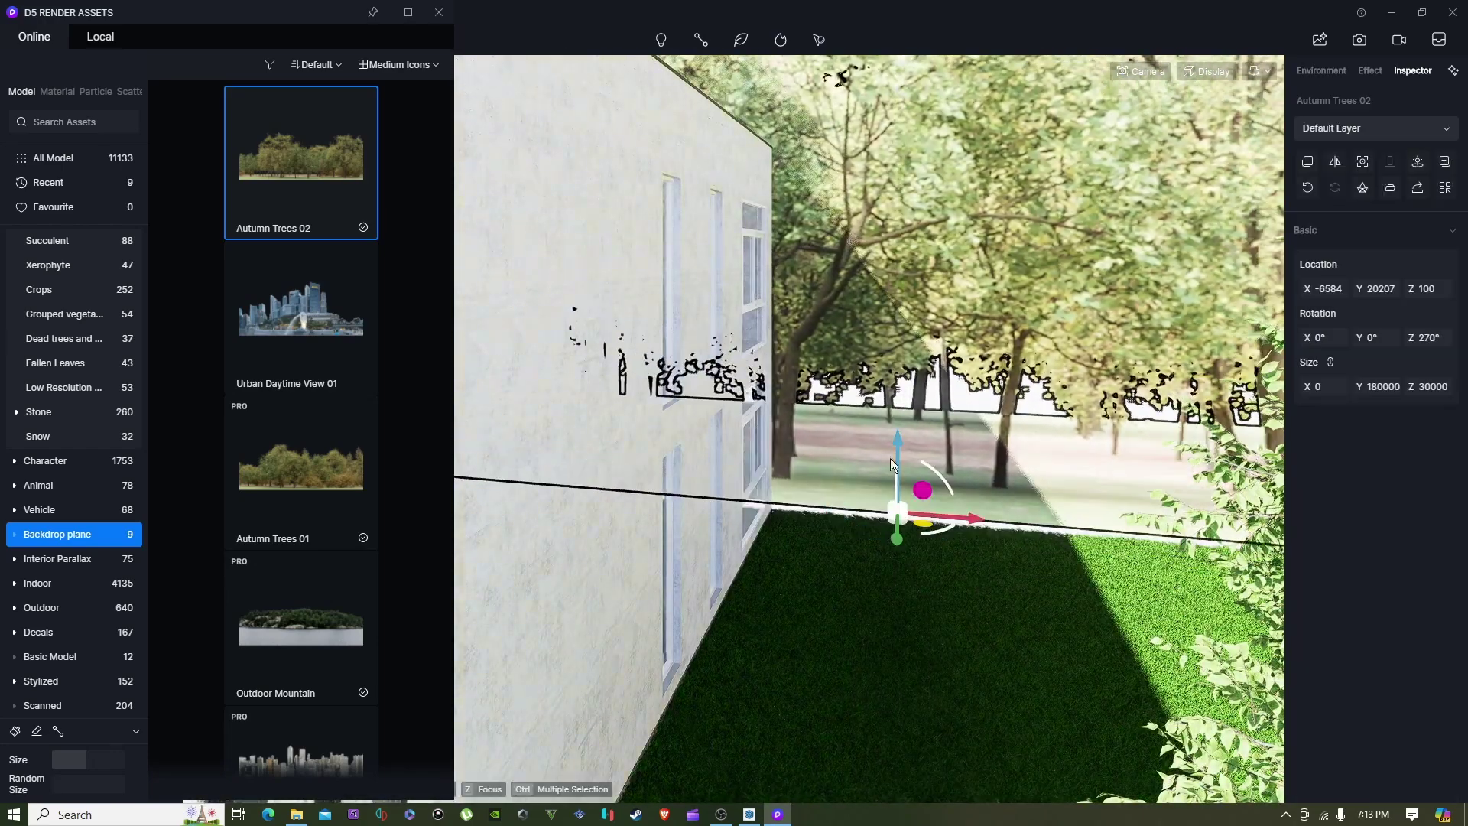
drag(900, 448, 912, 497)
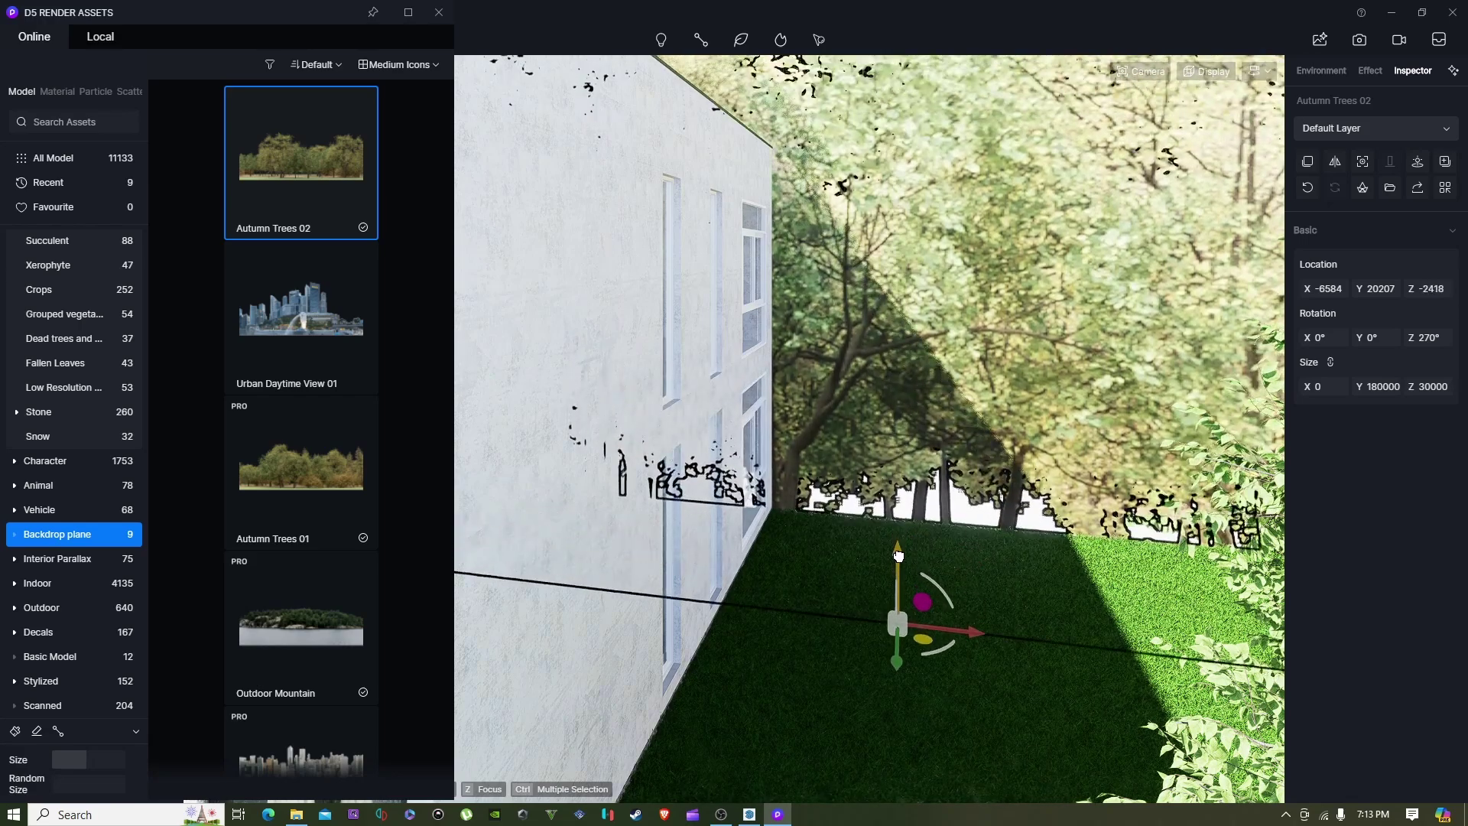
drag(899, 548, 896, 580)
key(Escape)
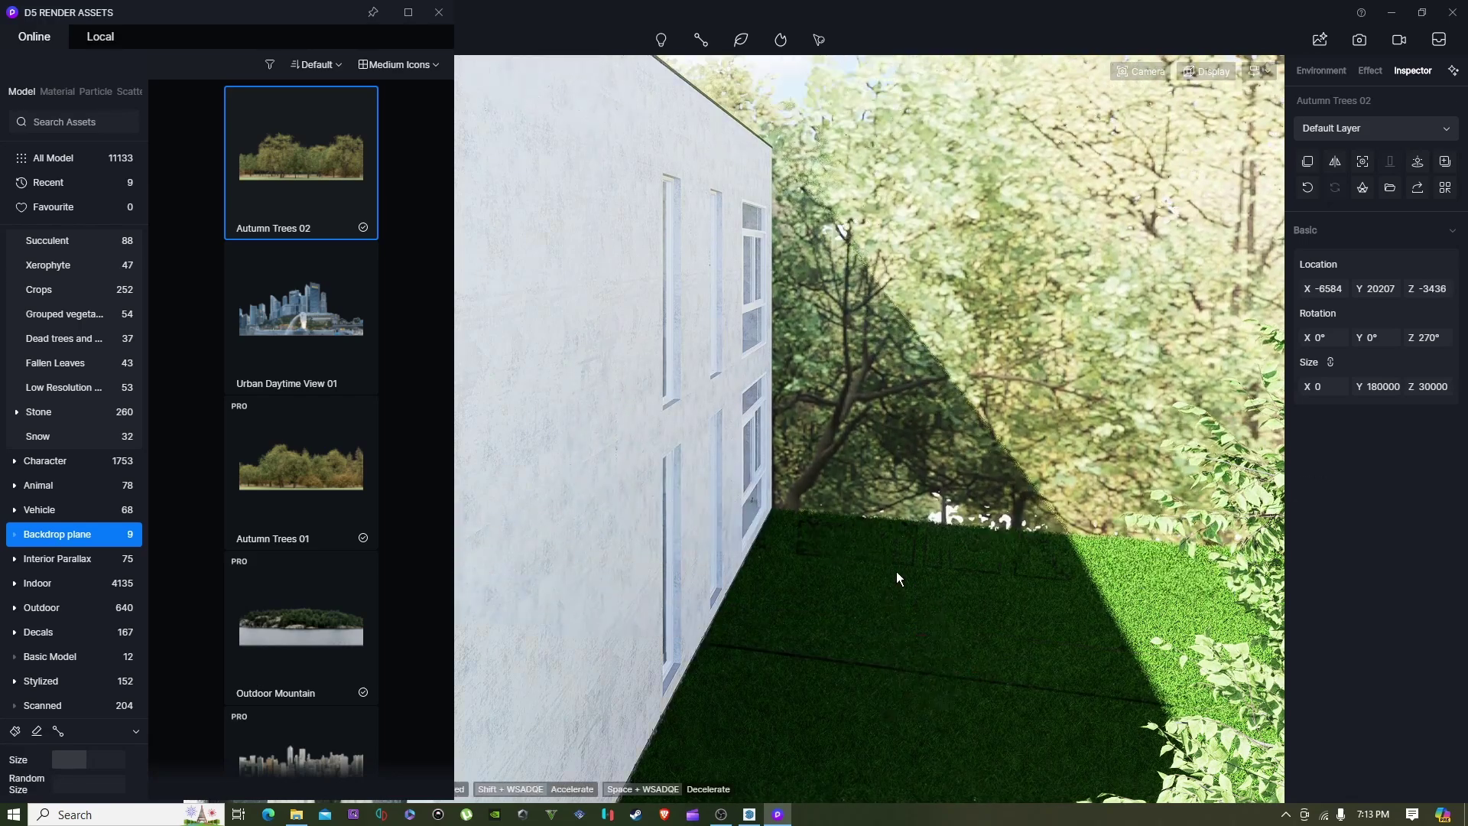
- Close the asset library and restore the saved Scene 3 camera view
key(s)
key(d)
click(438, 12)
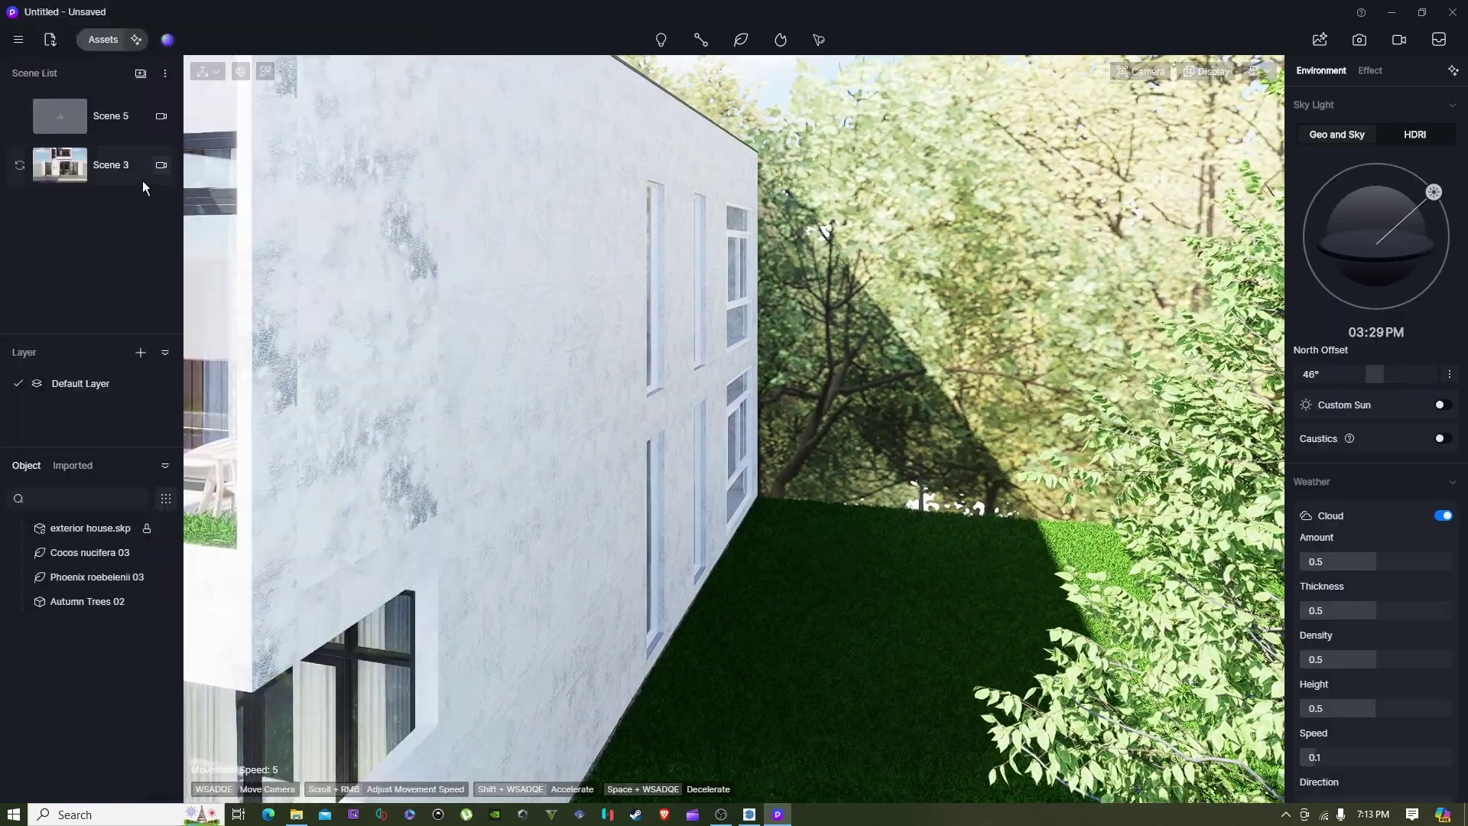
click(108, 163)
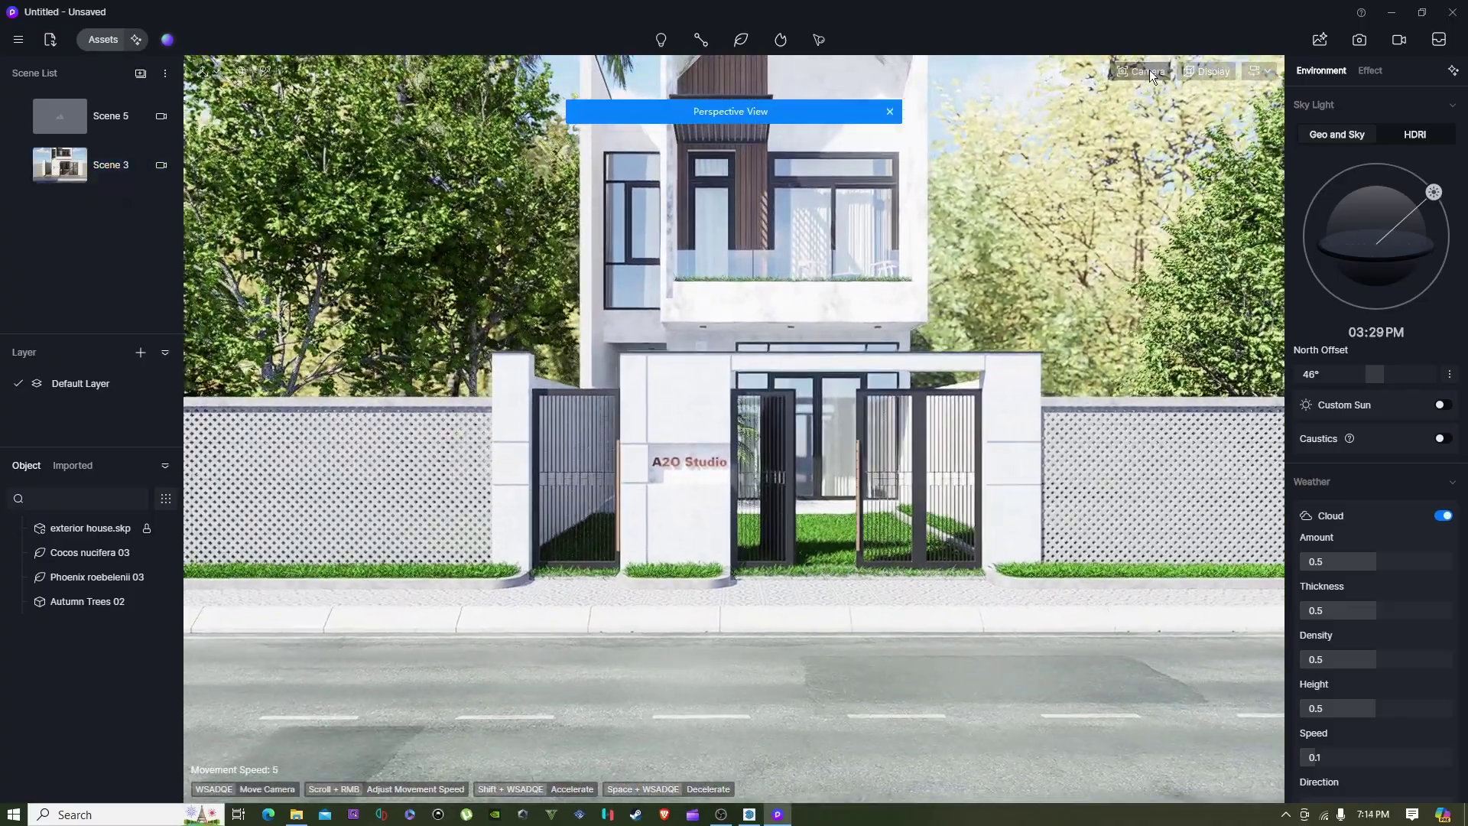
- Switch the camera to two-point perspective and set its field of view to 75°
click(1147, 71)
click(1181, 407)
click(1128, 177)
text(777)
key(Return)
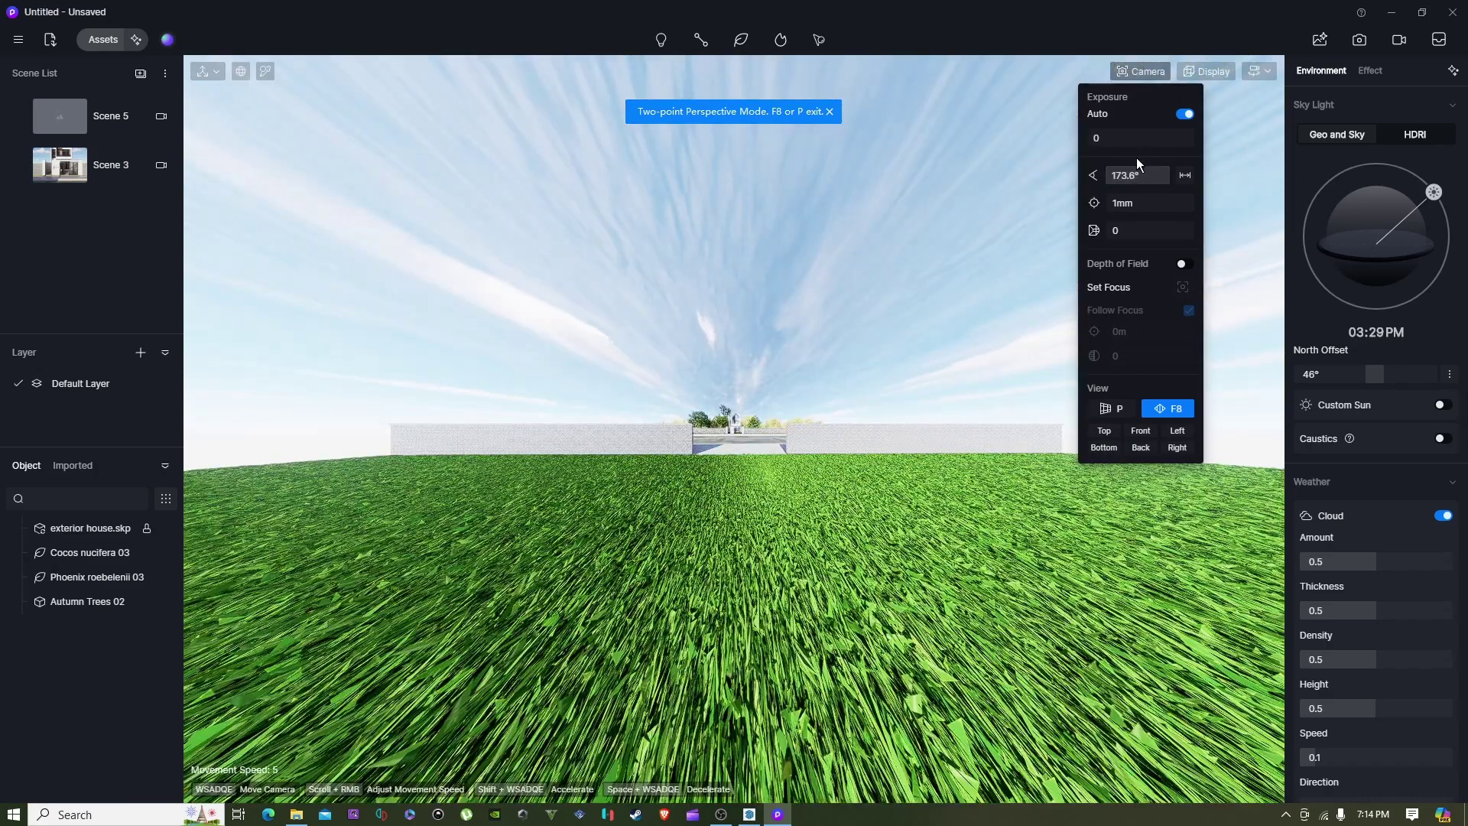
click(1132, 175)
text(75)
key(Return)
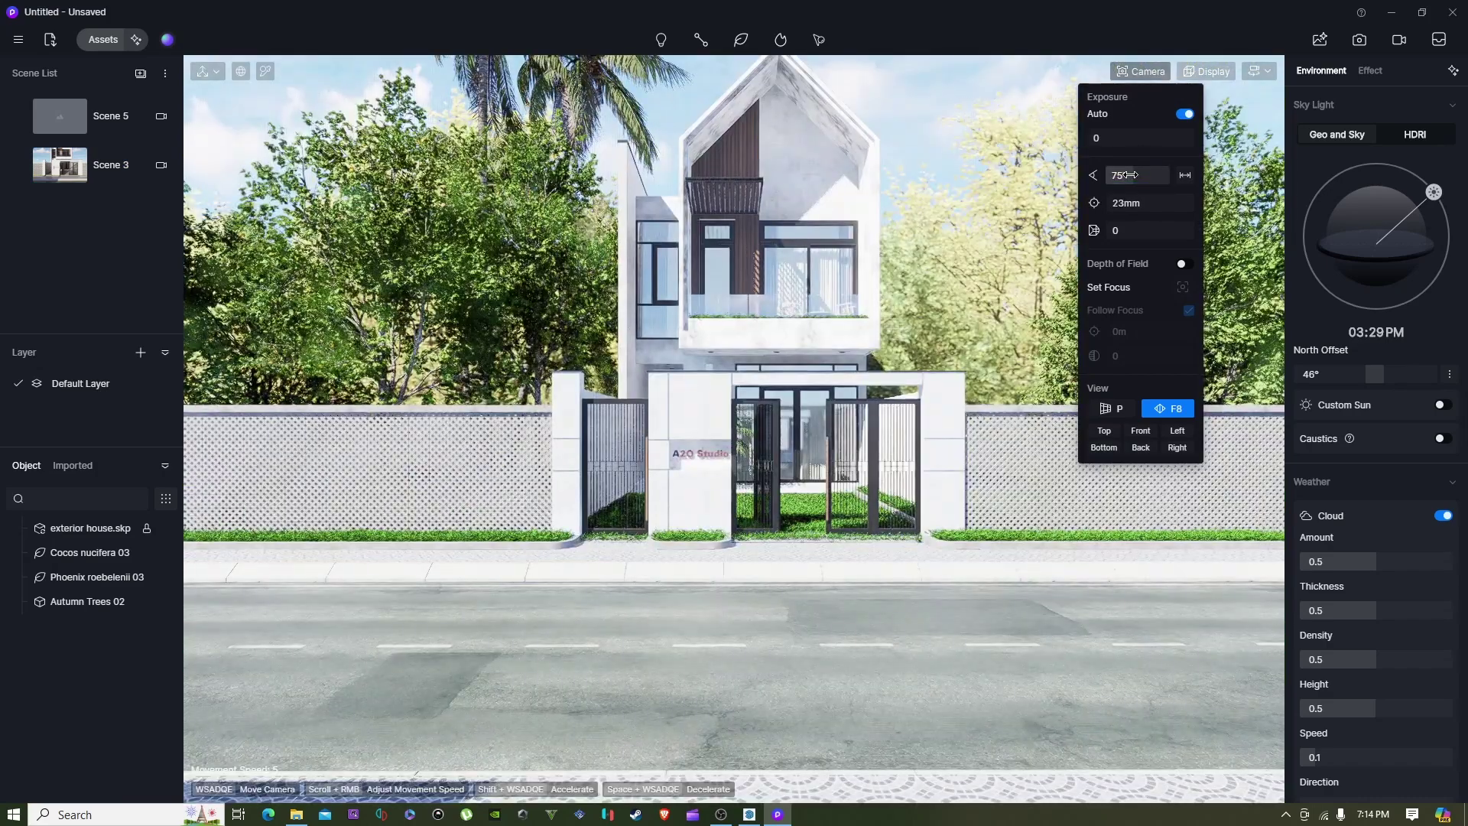
drag(1131, 175, 1147, 89)
click(1150, 75)
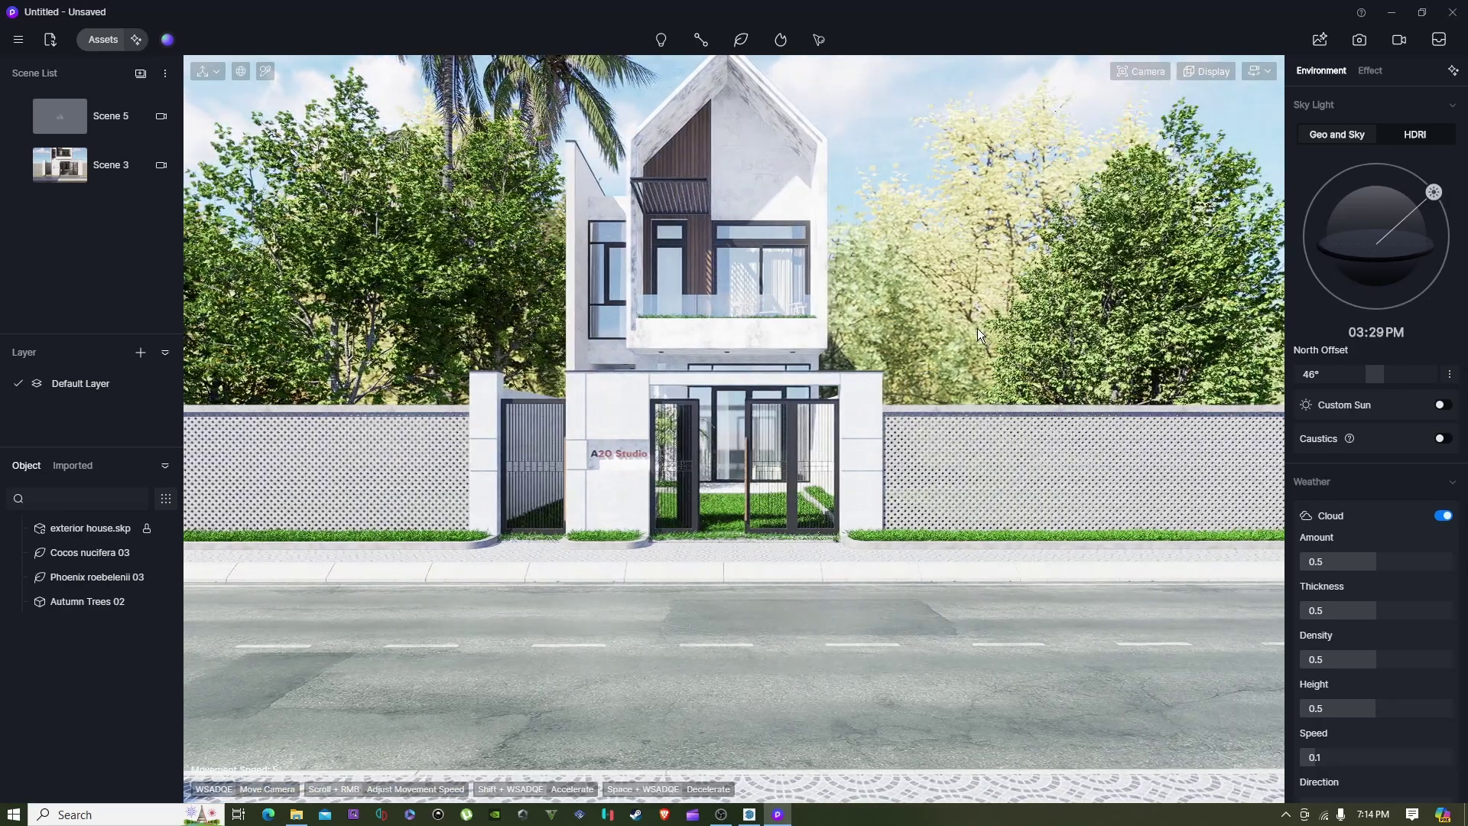
- Frame the whole house front with its palms and sky, and save the view as a new scene
scroll(977, 329, down, 3)
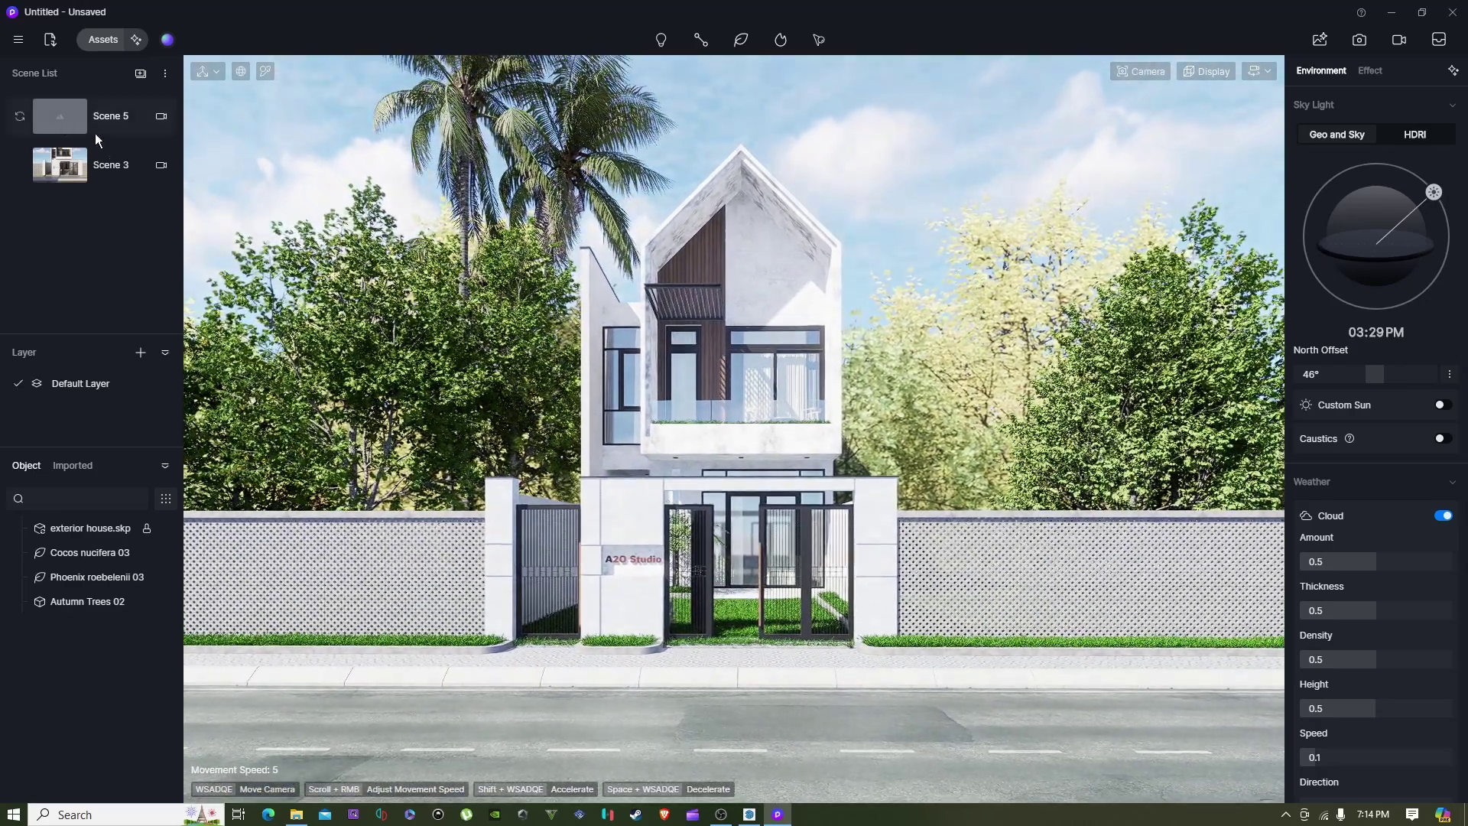
click(139, 69)
click(1155, 67)
click(1155, 67)
right_drag(771, 347, 860, 373)
key(a)
key(a)
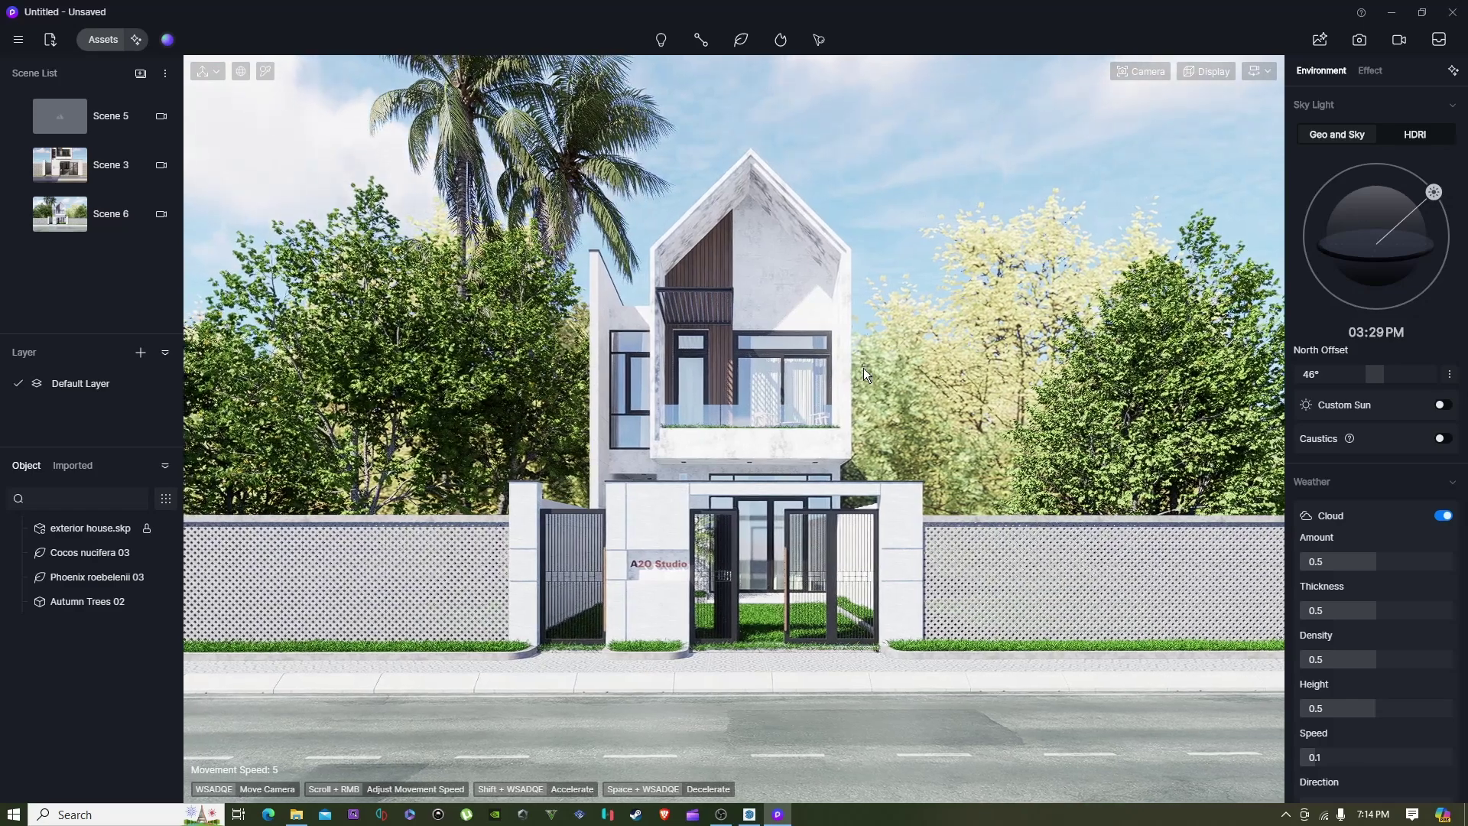
key(d)
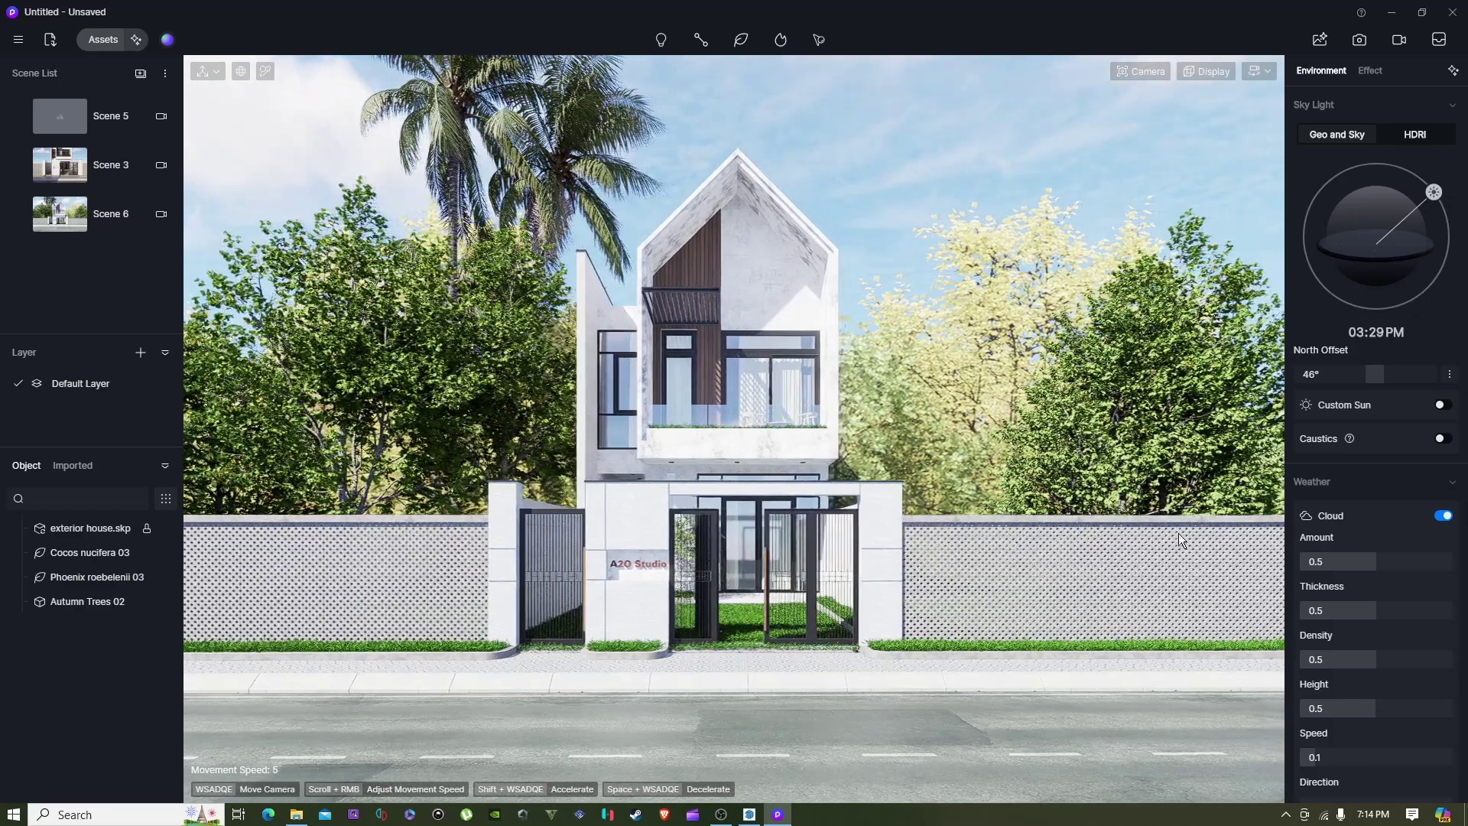
click(1110, 476)
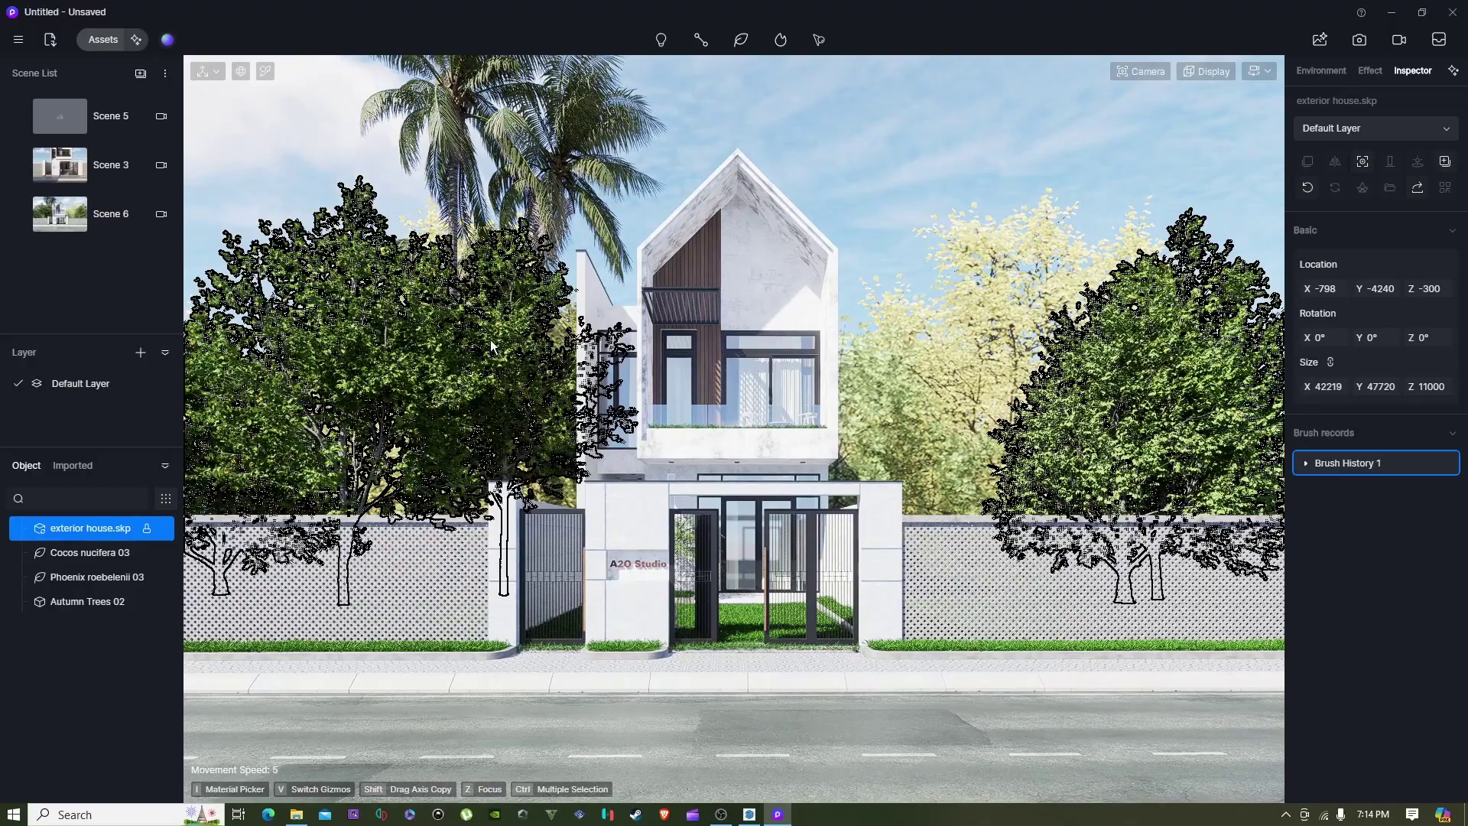
key(Escape)
- Reopen the asset library's Broadleaf category and select the Quercus rubra 07 tree for the right lawn
scroll(919, 399, up, 3)
middle_drag(919, 399, 891, 630)
scroll(891, 630, down, 3)
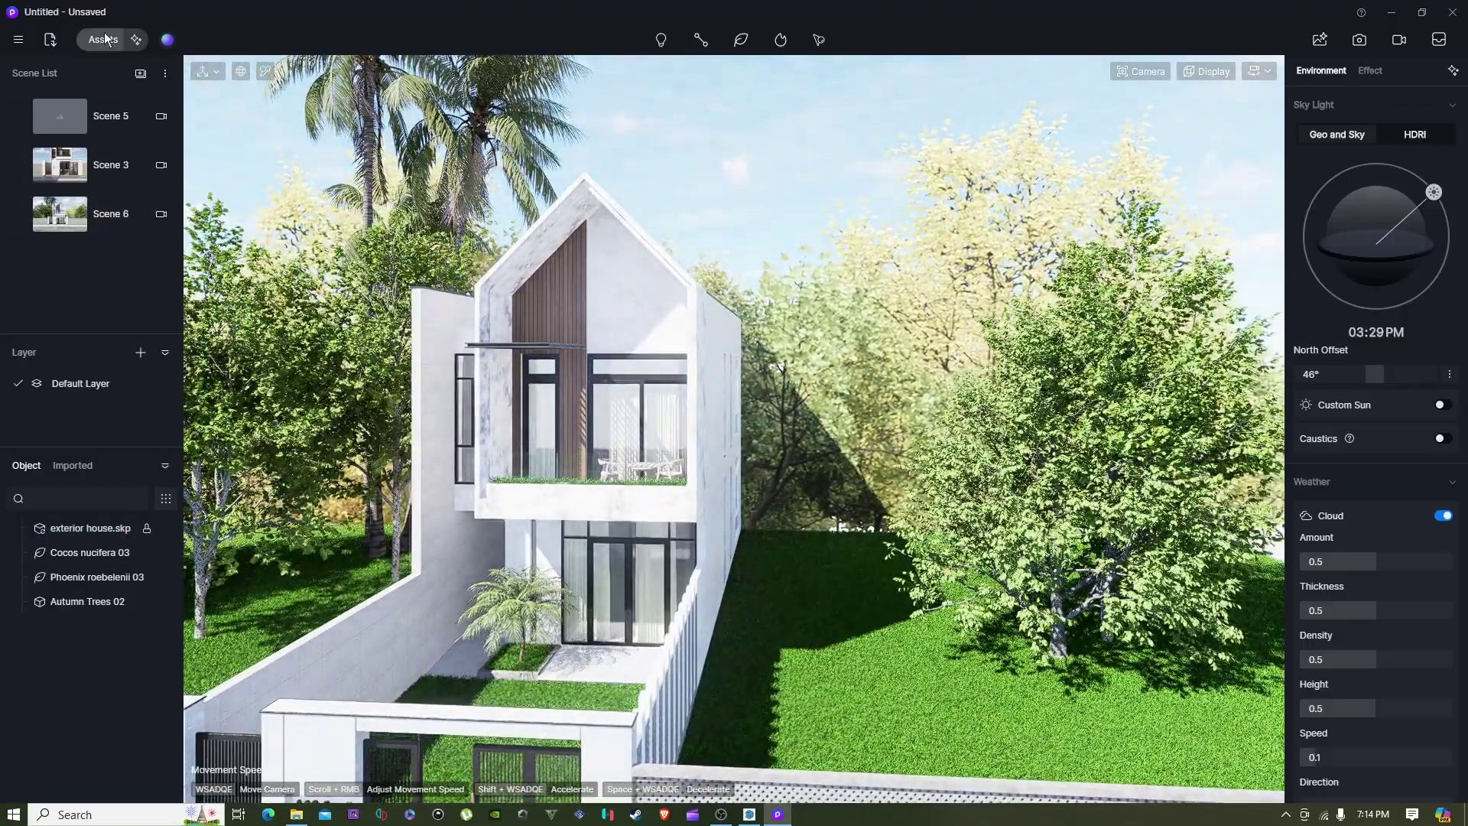
click(102, 39)
scroll(56, 281, up, 5)
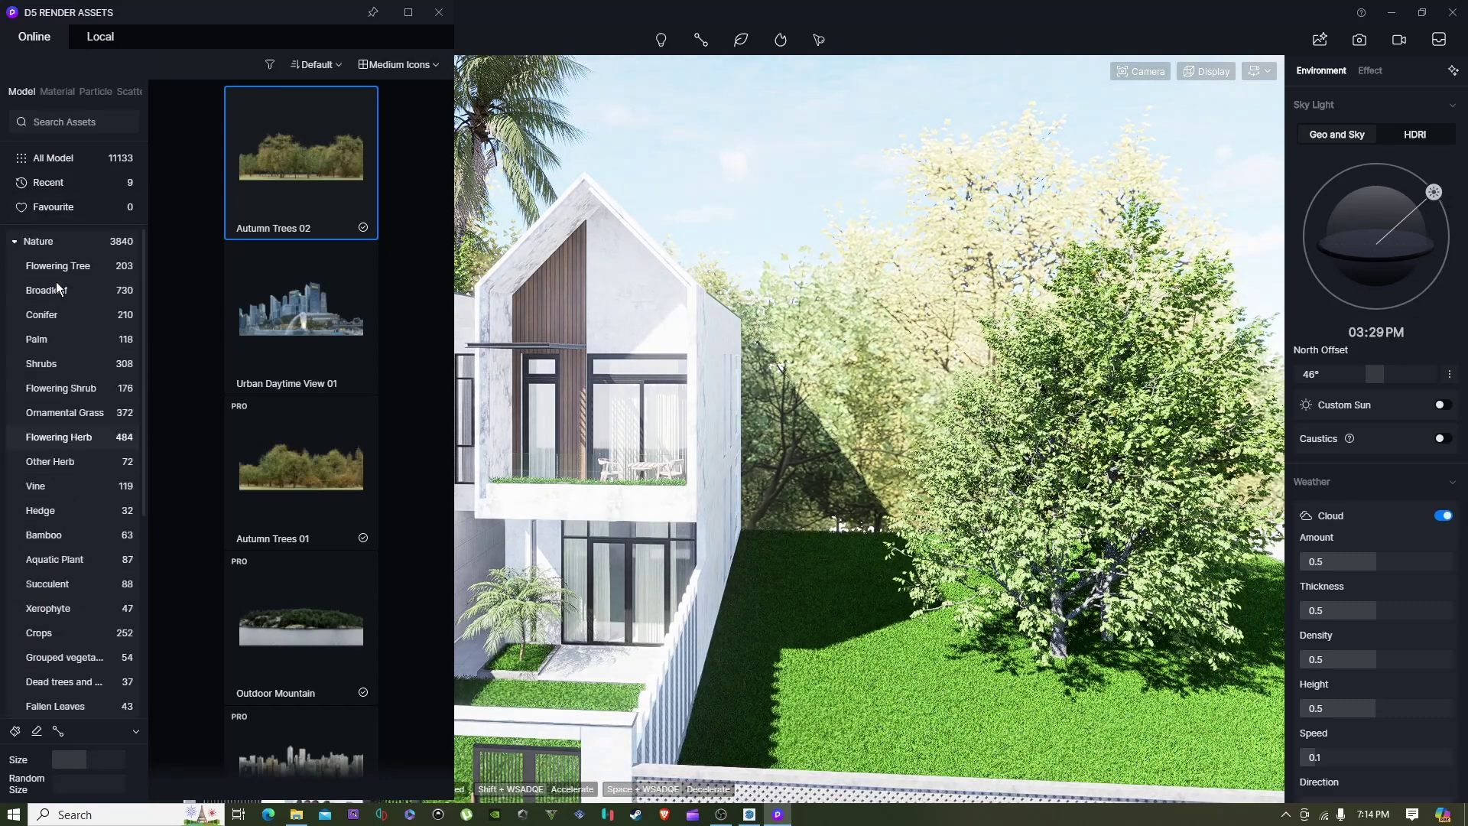
click(57, 289)
scroll(292, 313, down, 5)
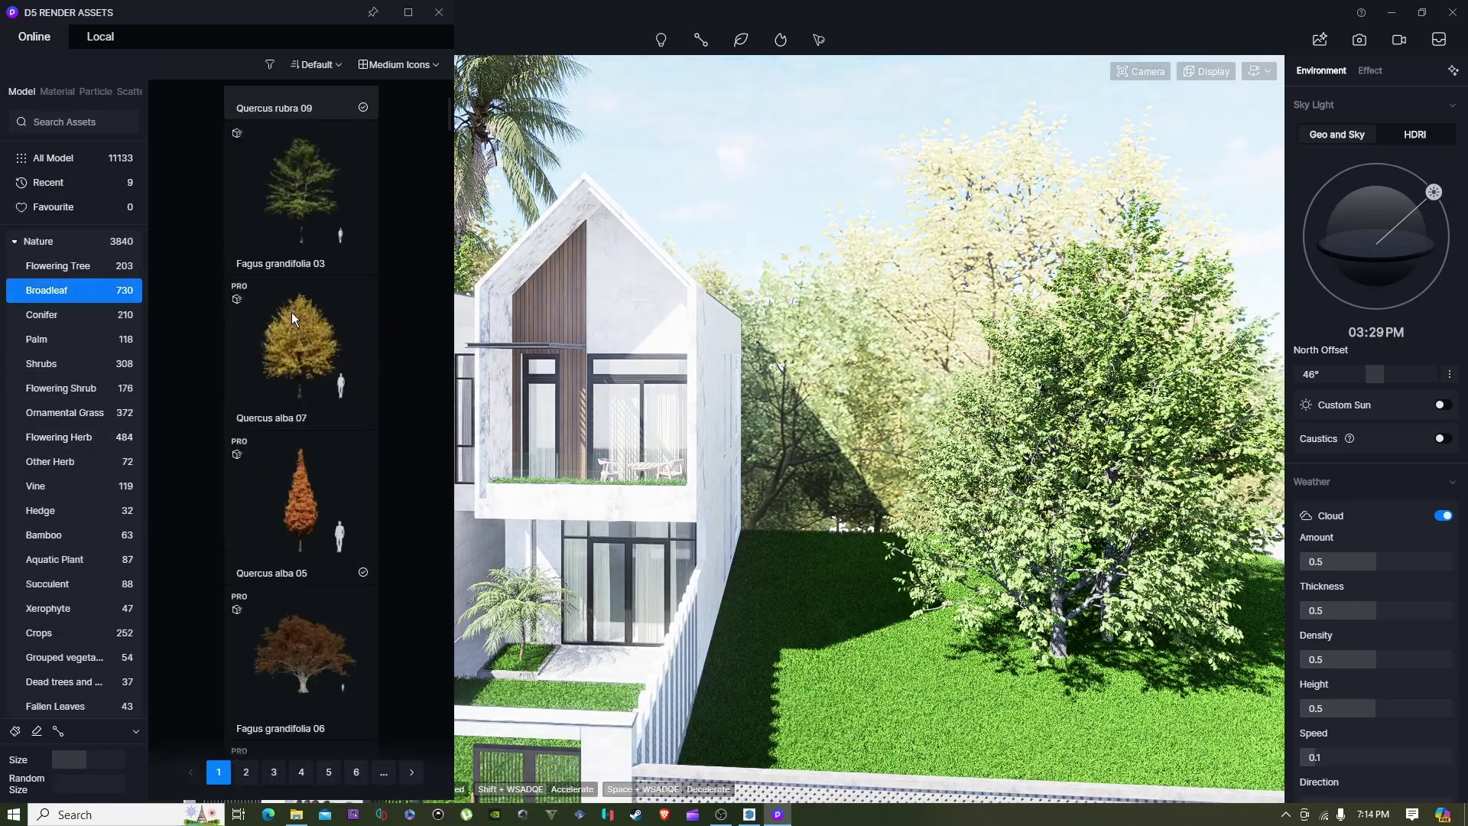
scroll(291, 312, down, 2)
click(297, 305)
- Place a Quercus rubra 07 tree on the right lawn, in the shaded area beside the house
key(a)
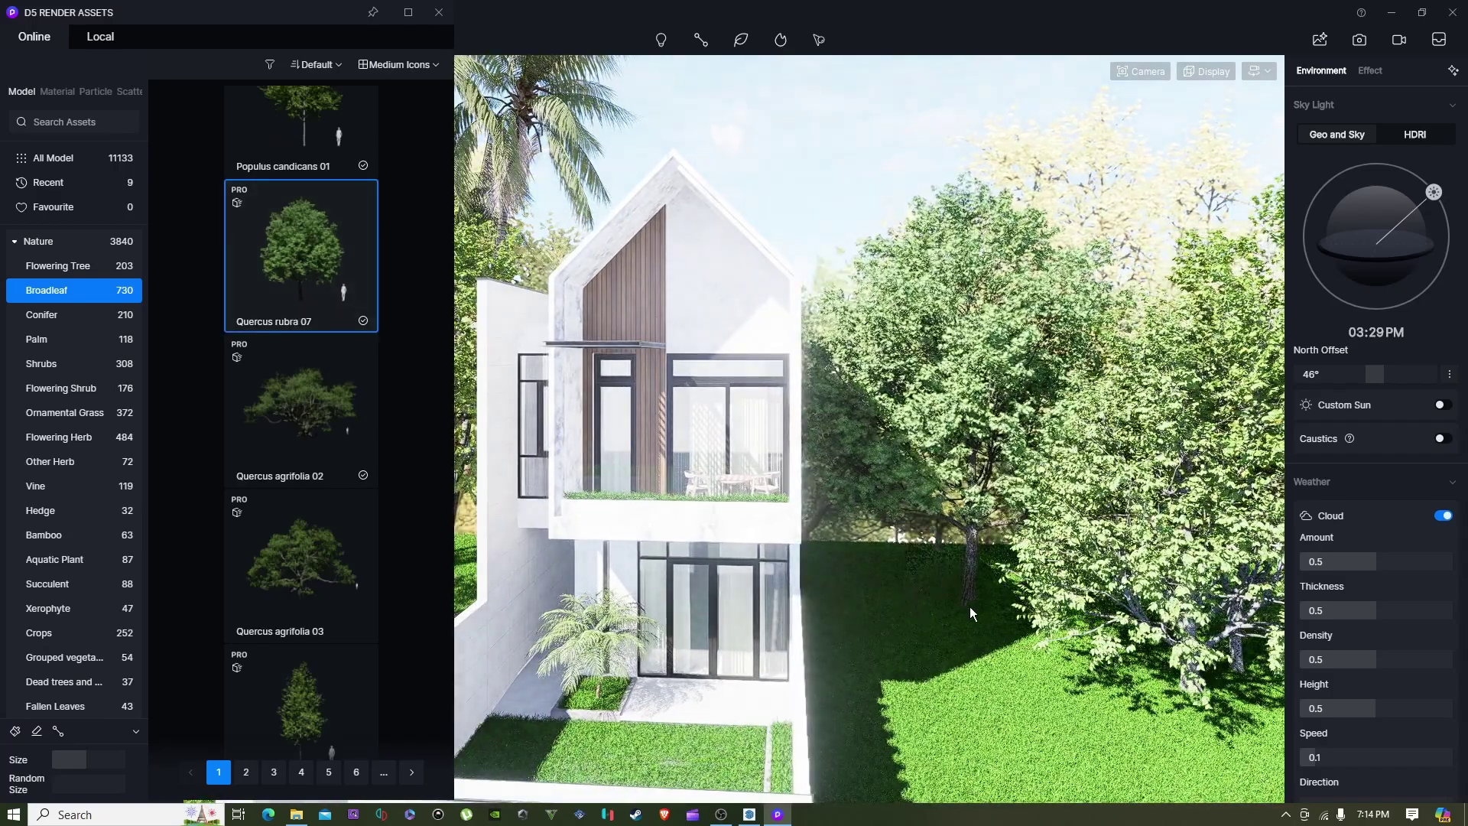
click(969, 607)
key(a)
key(s)
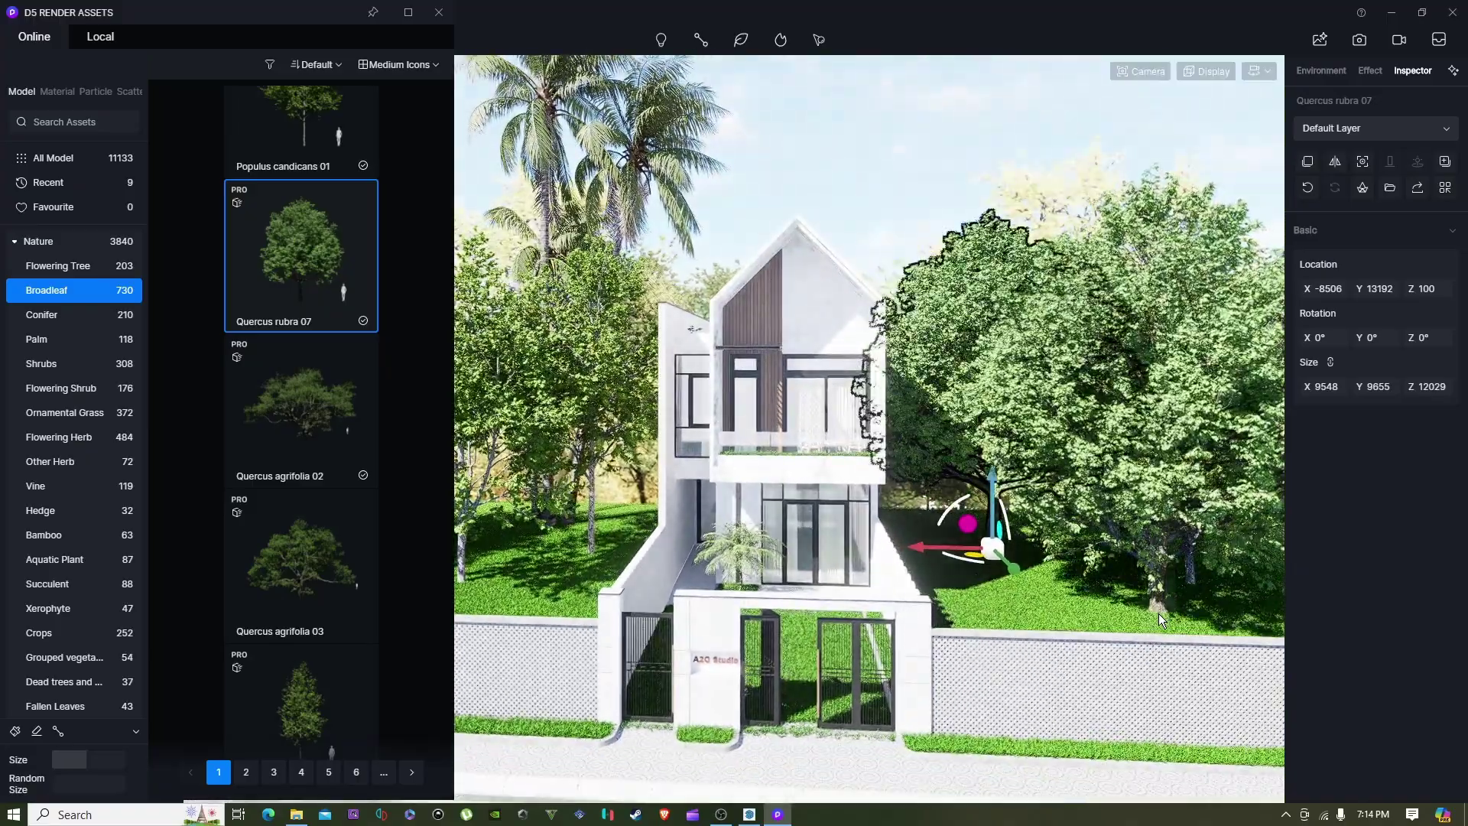
- Place another Quercus rubra 07 tree on the right lawn near the front wall, and return to the Scene 6 view
click(1139, 627)
key(Escape)
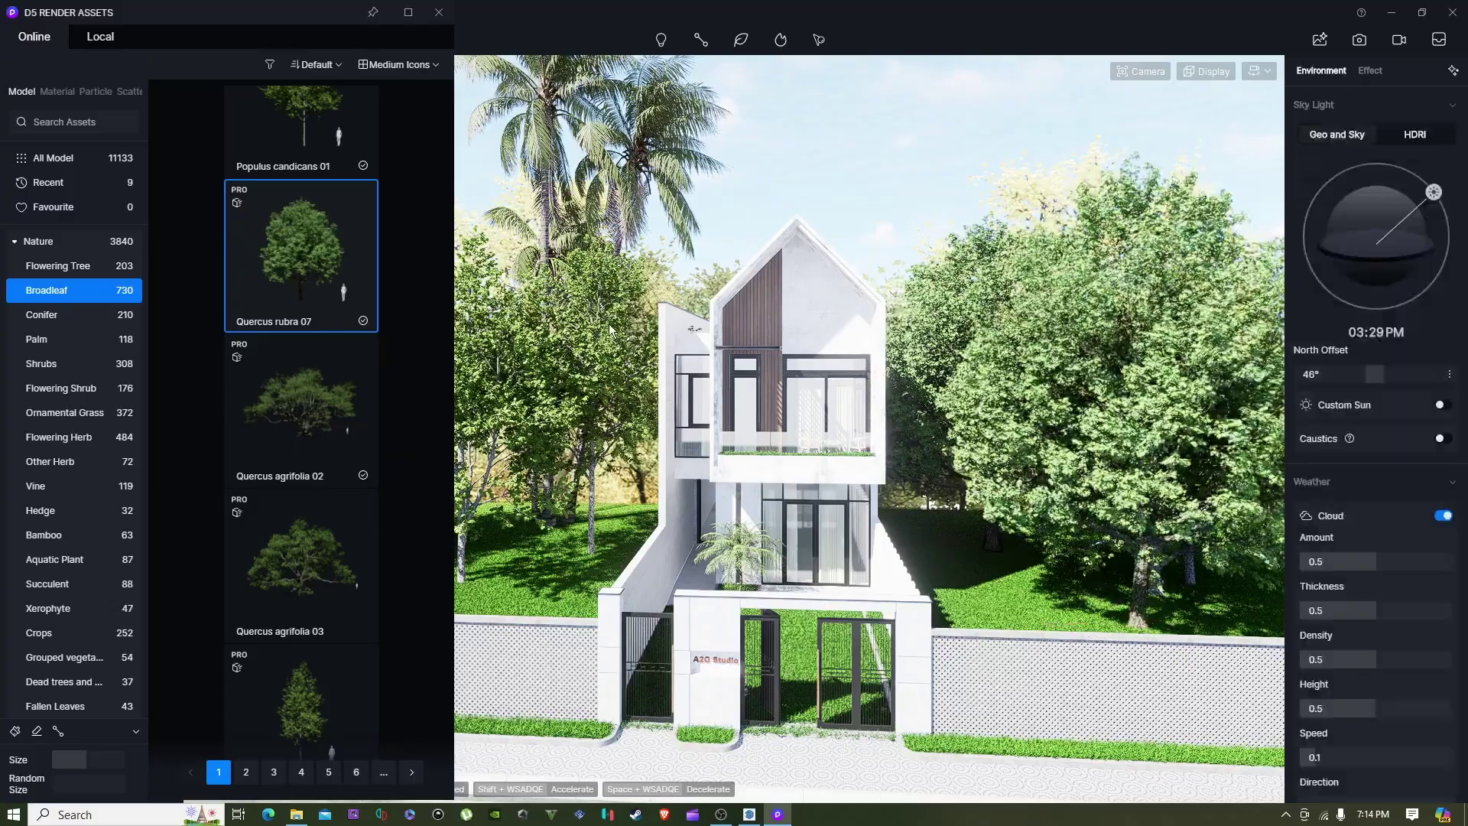
click(438, 13)
click(122, 213)
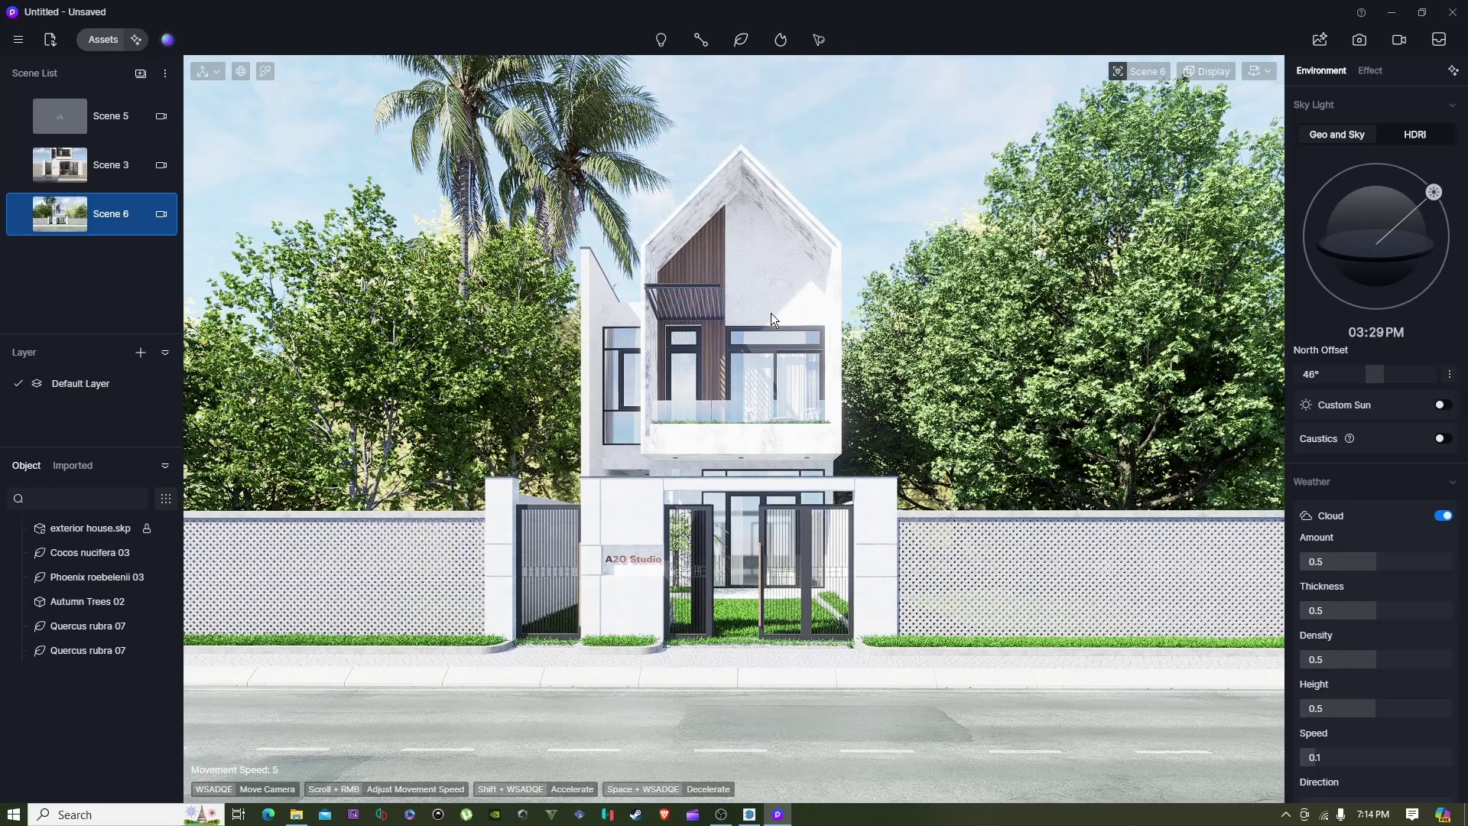
- Open the D5 Curated presets in Studio and apply the Exterior-Sunset environment preset to the house view
click(167, 41)
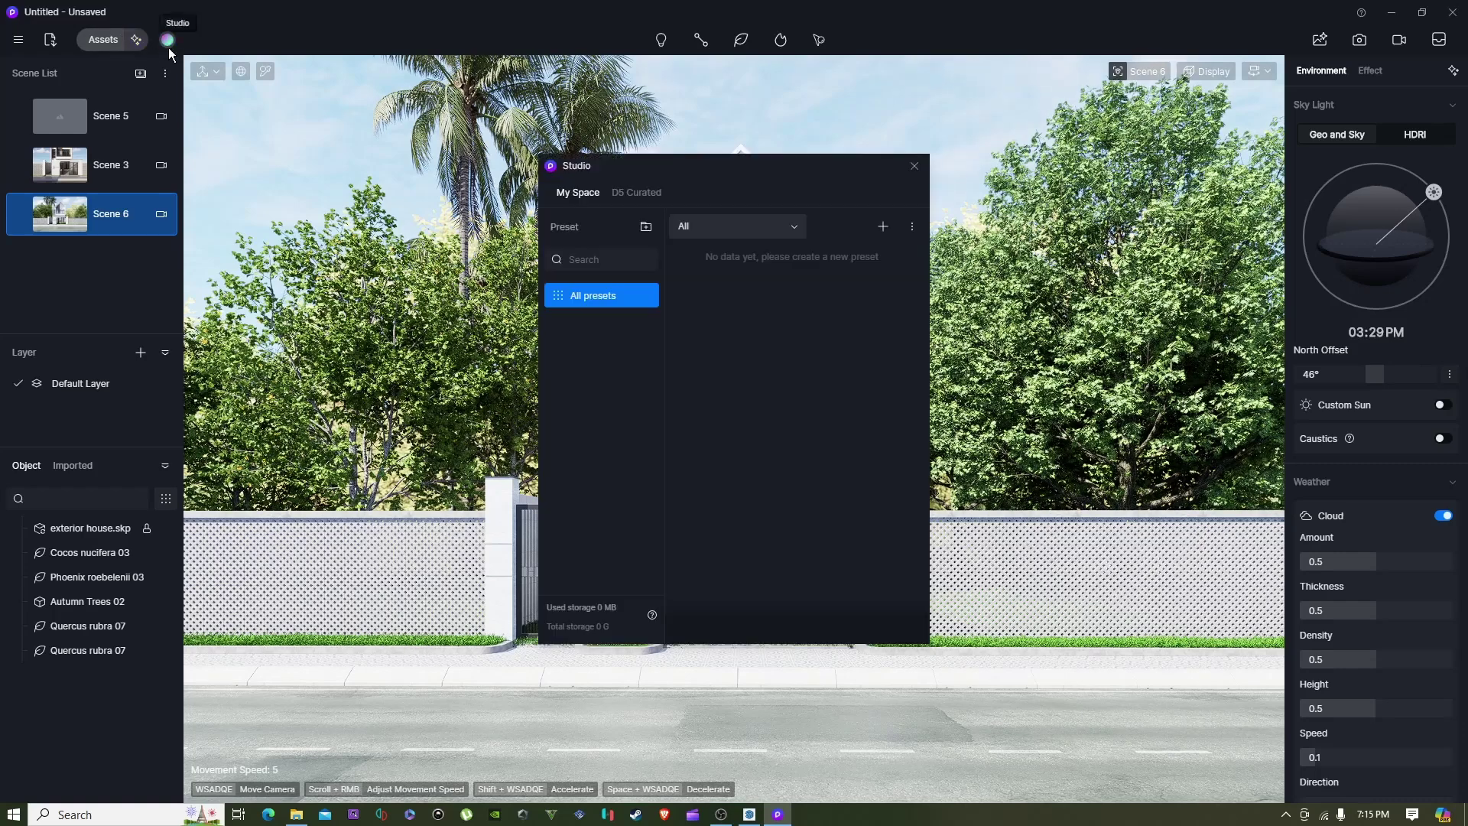
click(652, 195)
drag(751, 162, 118, 108)
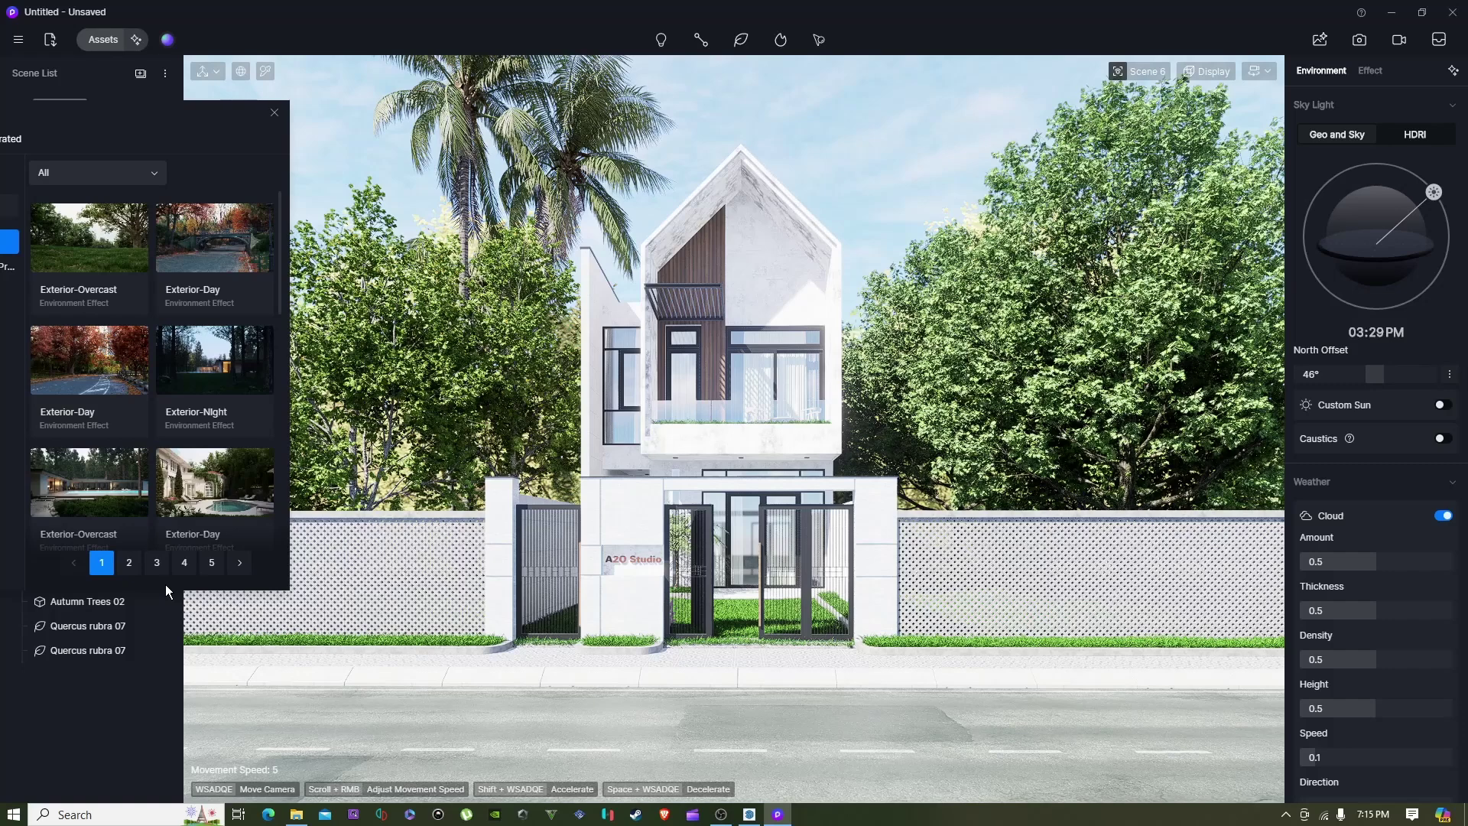
scroll(186, 442, down, 3)
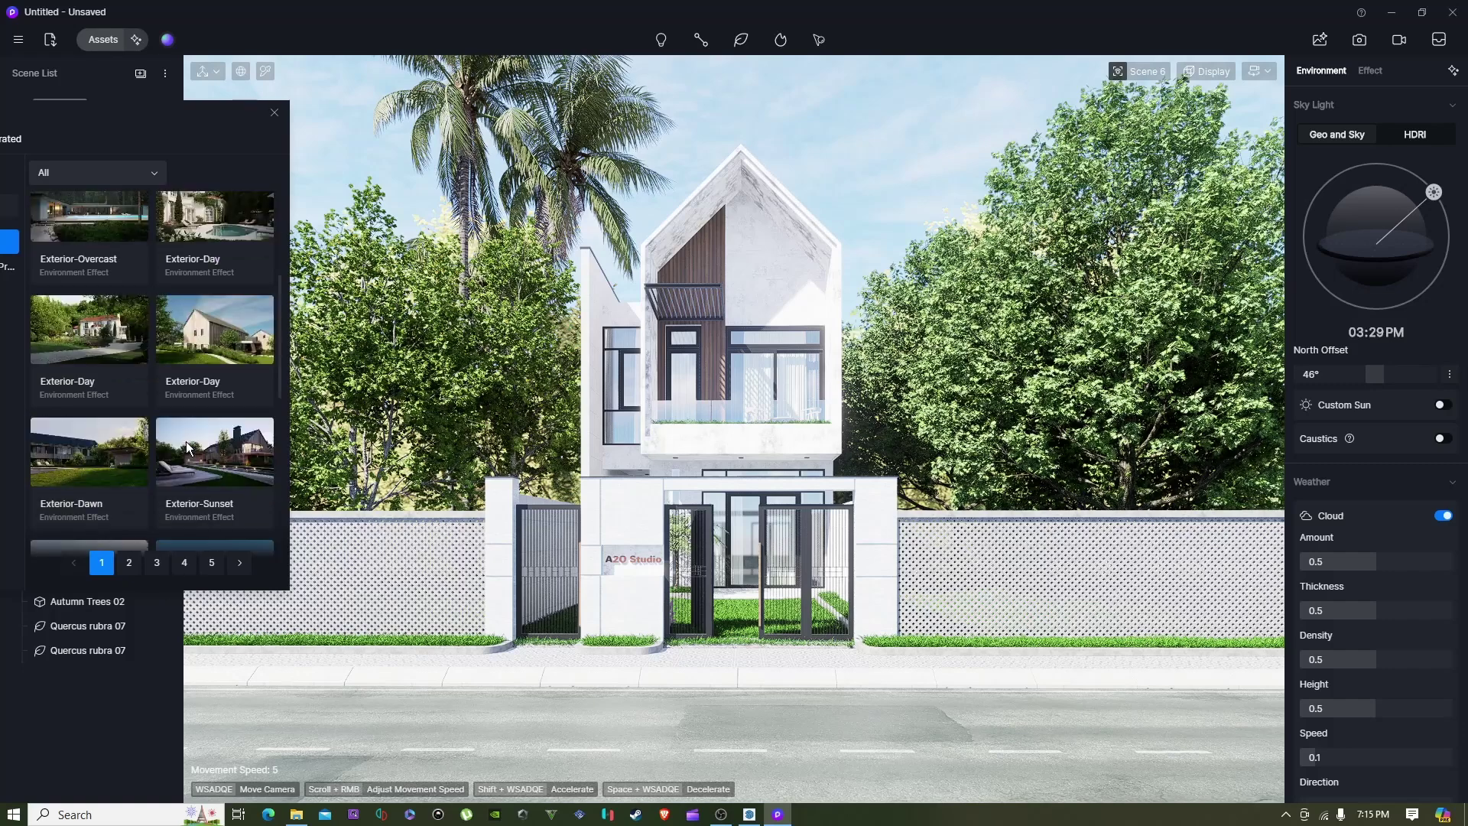
click(228, 454)
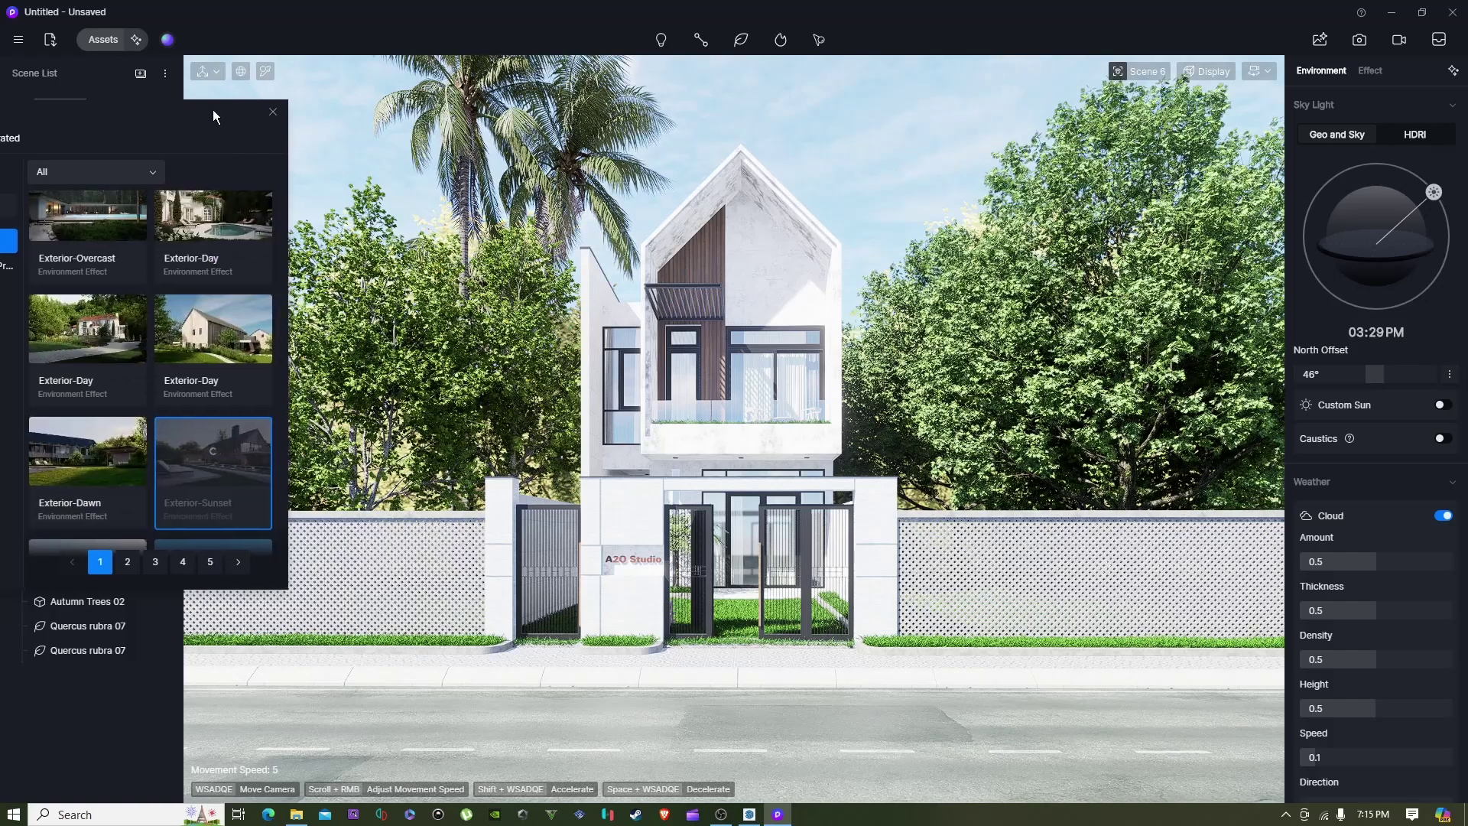
drag(215, 110, 196, 107)
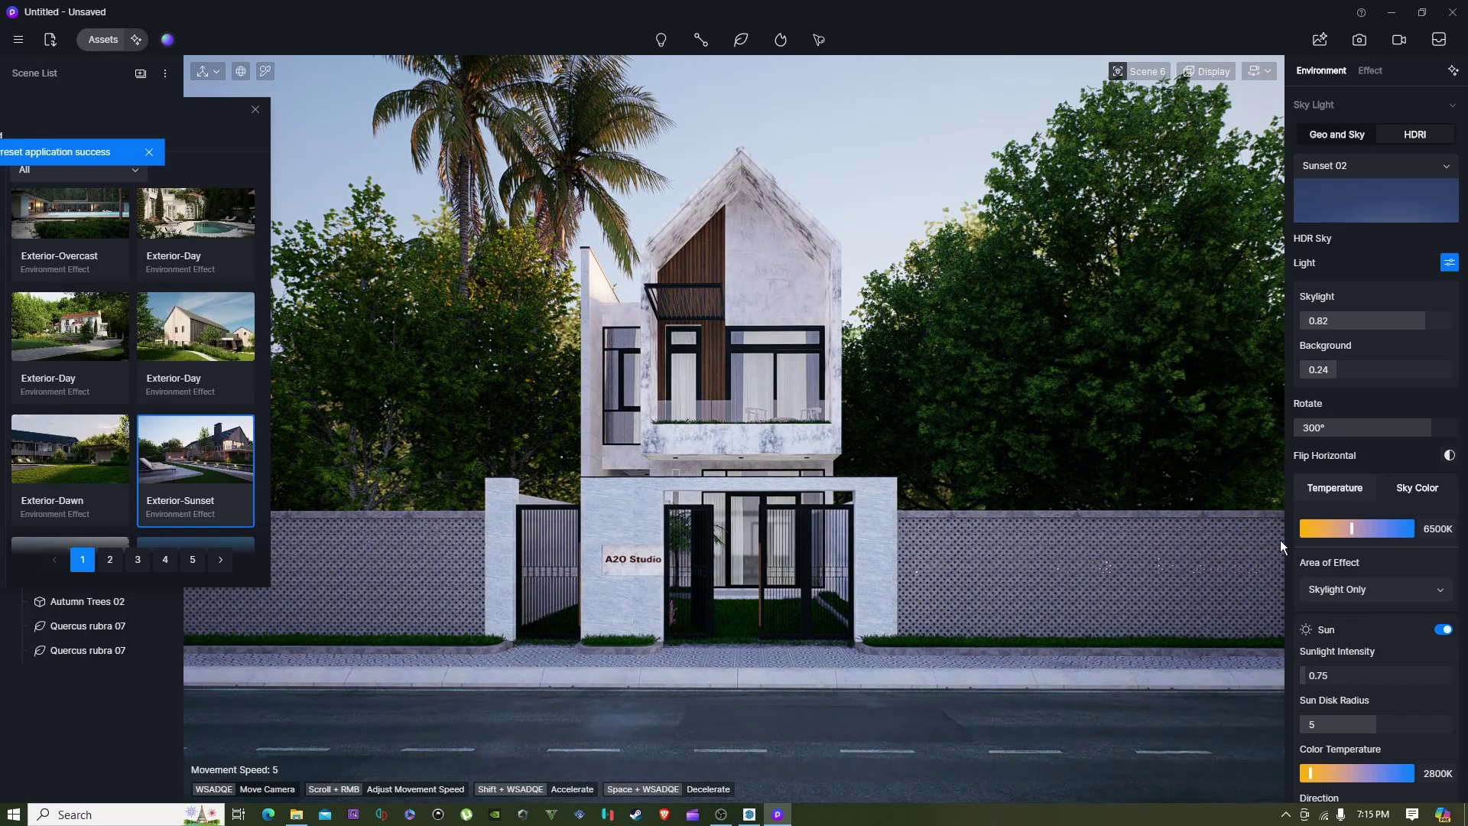
- Rotate the HDR sky to 170°, set the sun's color temperature to 5750K and azimuth to 201.5, and save a new scene
drag(1426, 428, 1372, 425)
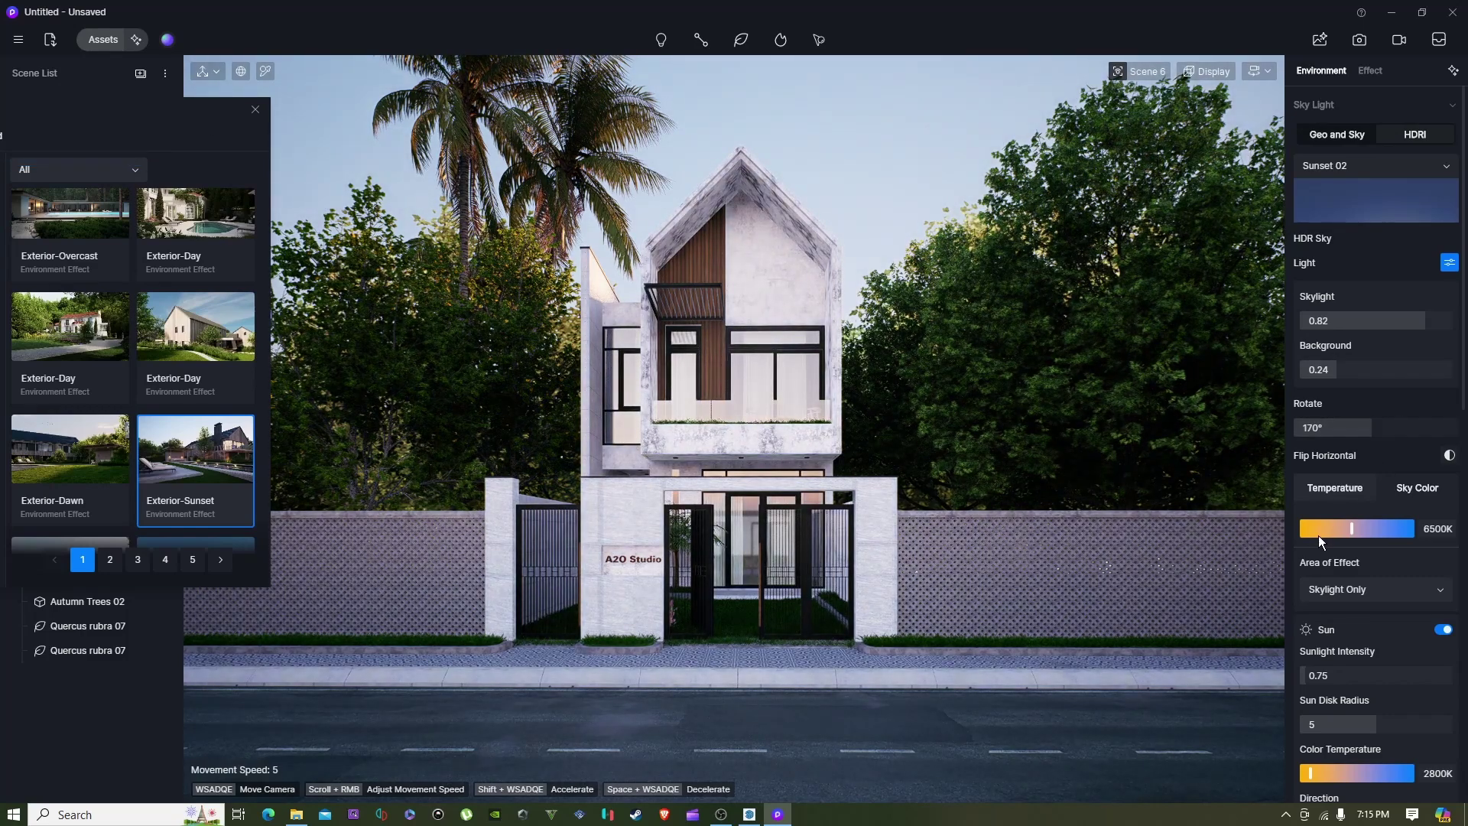
scroll(1358, 490, down, 6)
drag(1358, 487, 1387, 488)
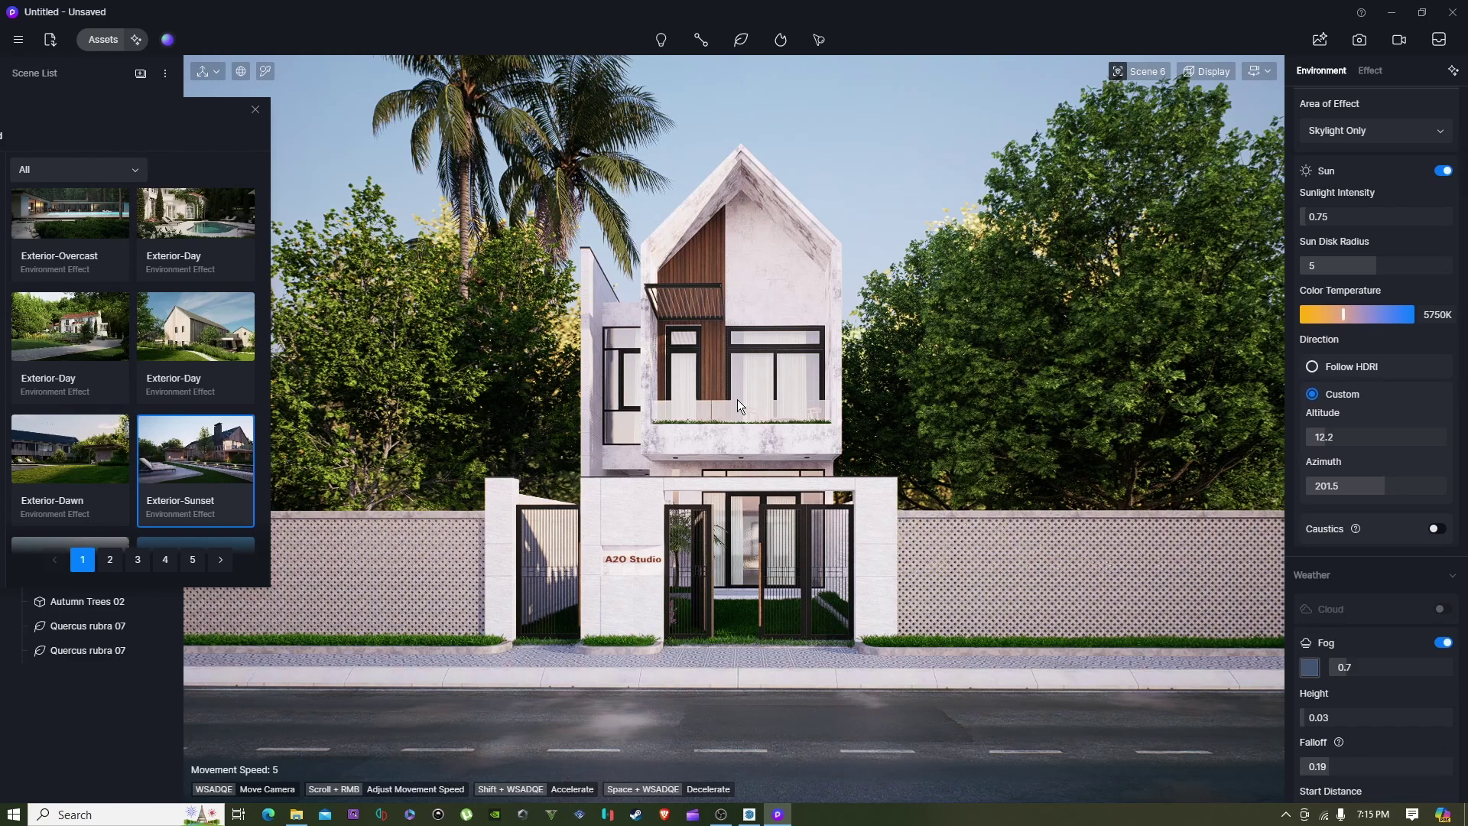
click(254, 109)
click(141, 74)
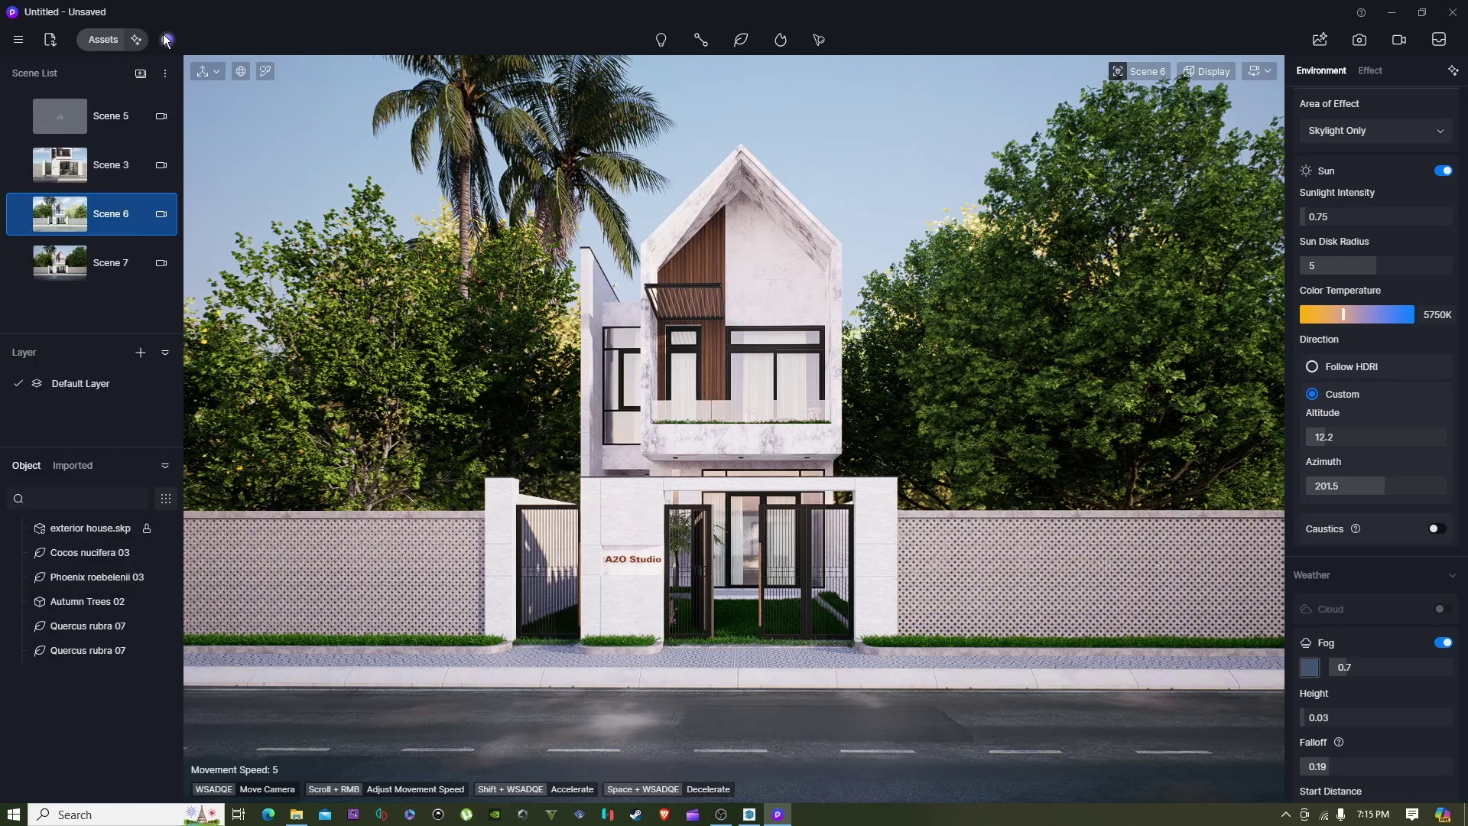
- Apply the Exterior-Dawn environment preset and switch the sun to a custom direction with an azimuth of 183.9
click(166, 39)
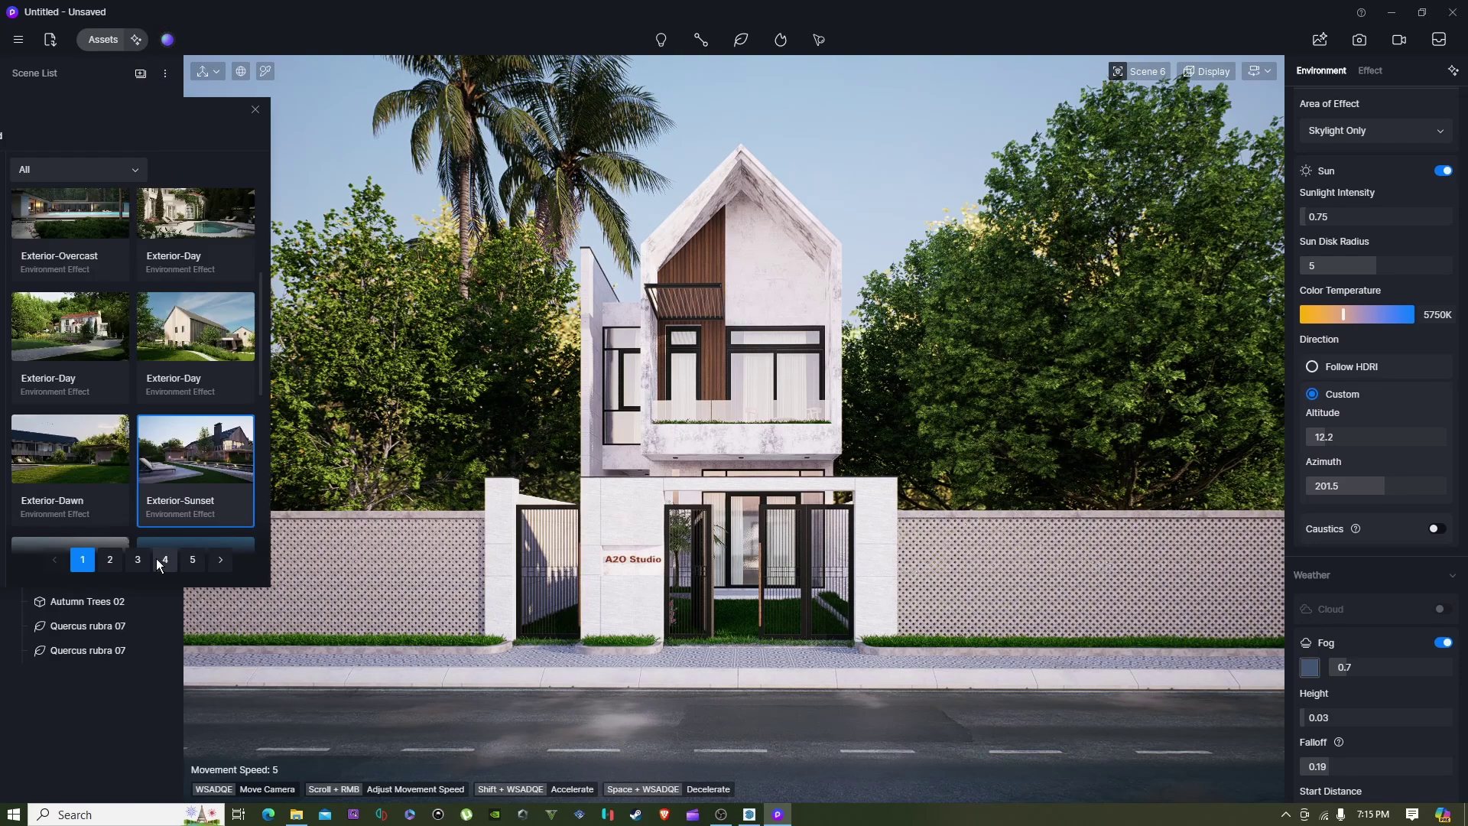
scroll(127, 454, down, 5)
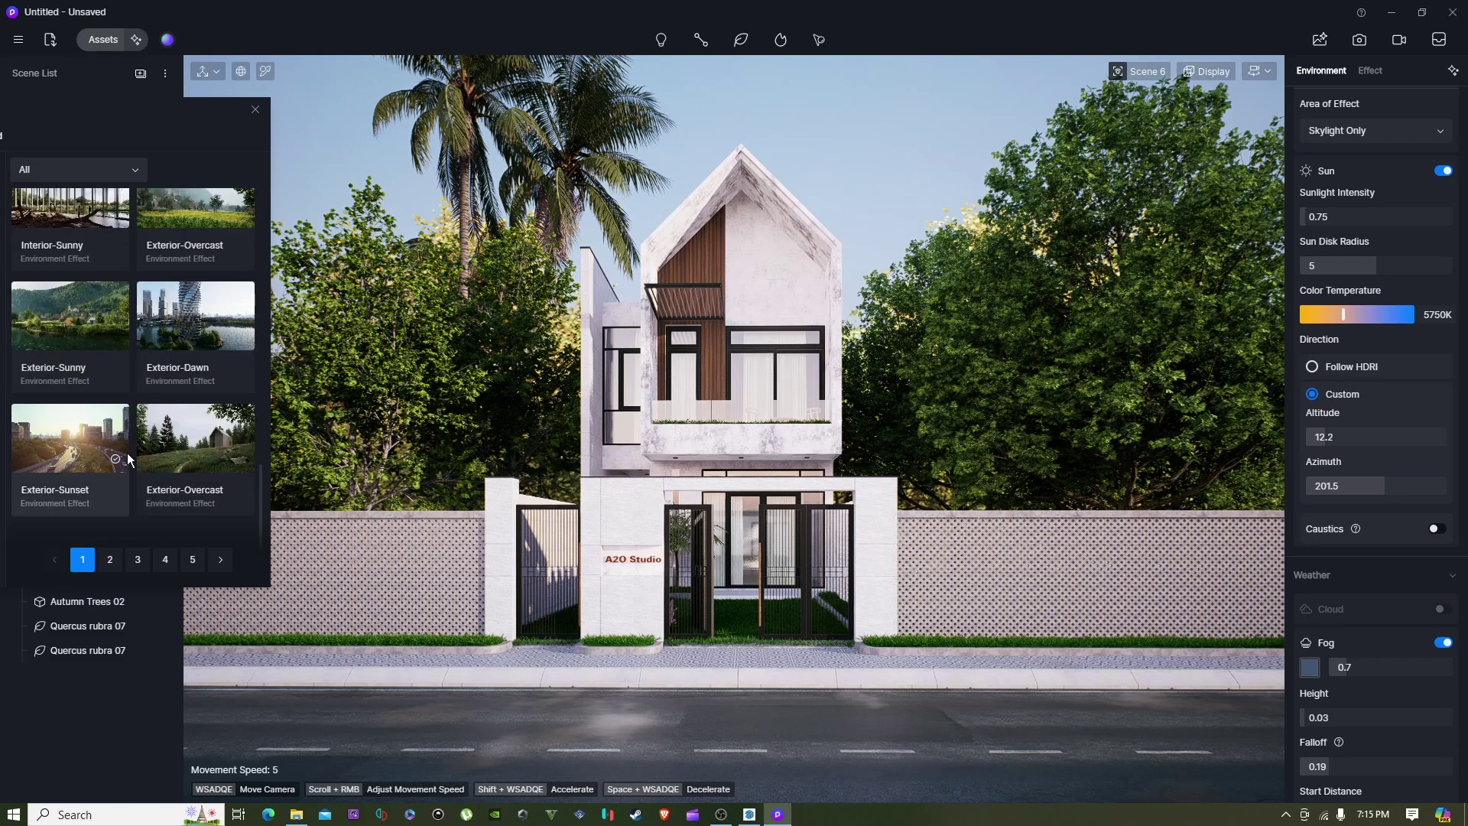
click(209, 299)
click(209, 297)
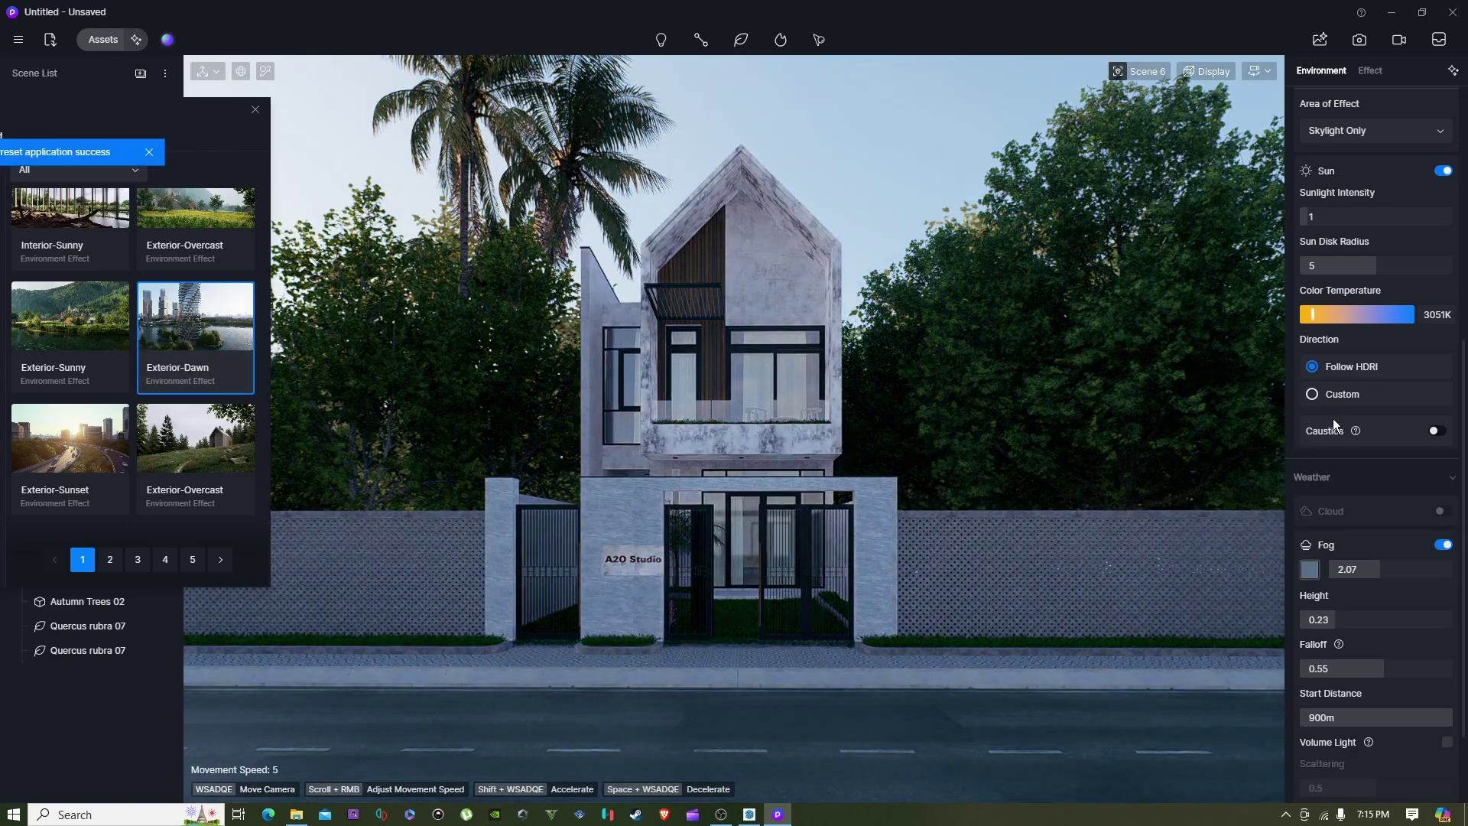
scroll(1332, 370, up, 2)
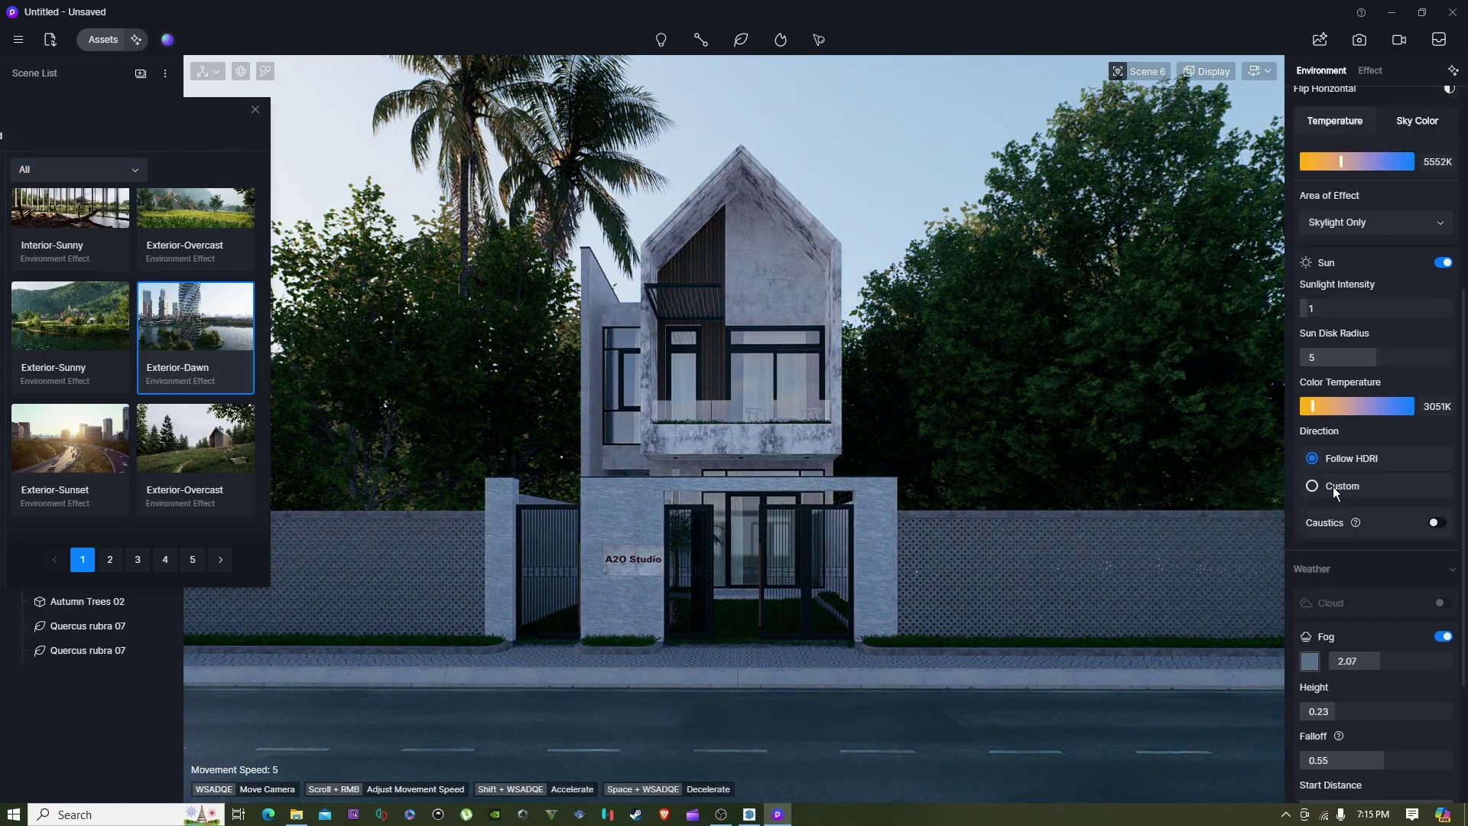
click(1333, 487)
drag(1390, 577, 1378, 576)
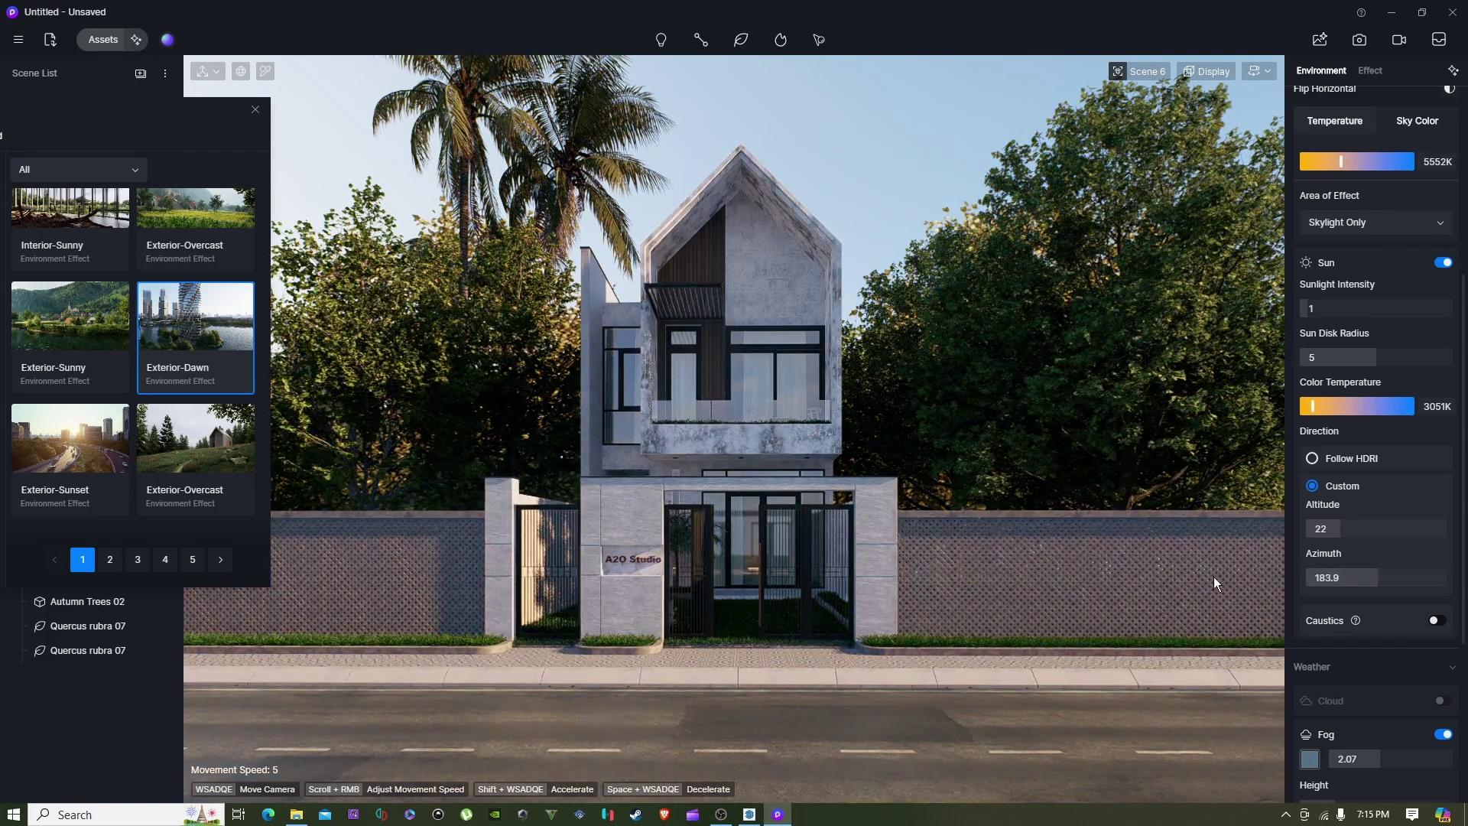
- Select the Exterior-Cloudy preset on page 4 of the curated presets to load it
click(164, 559)
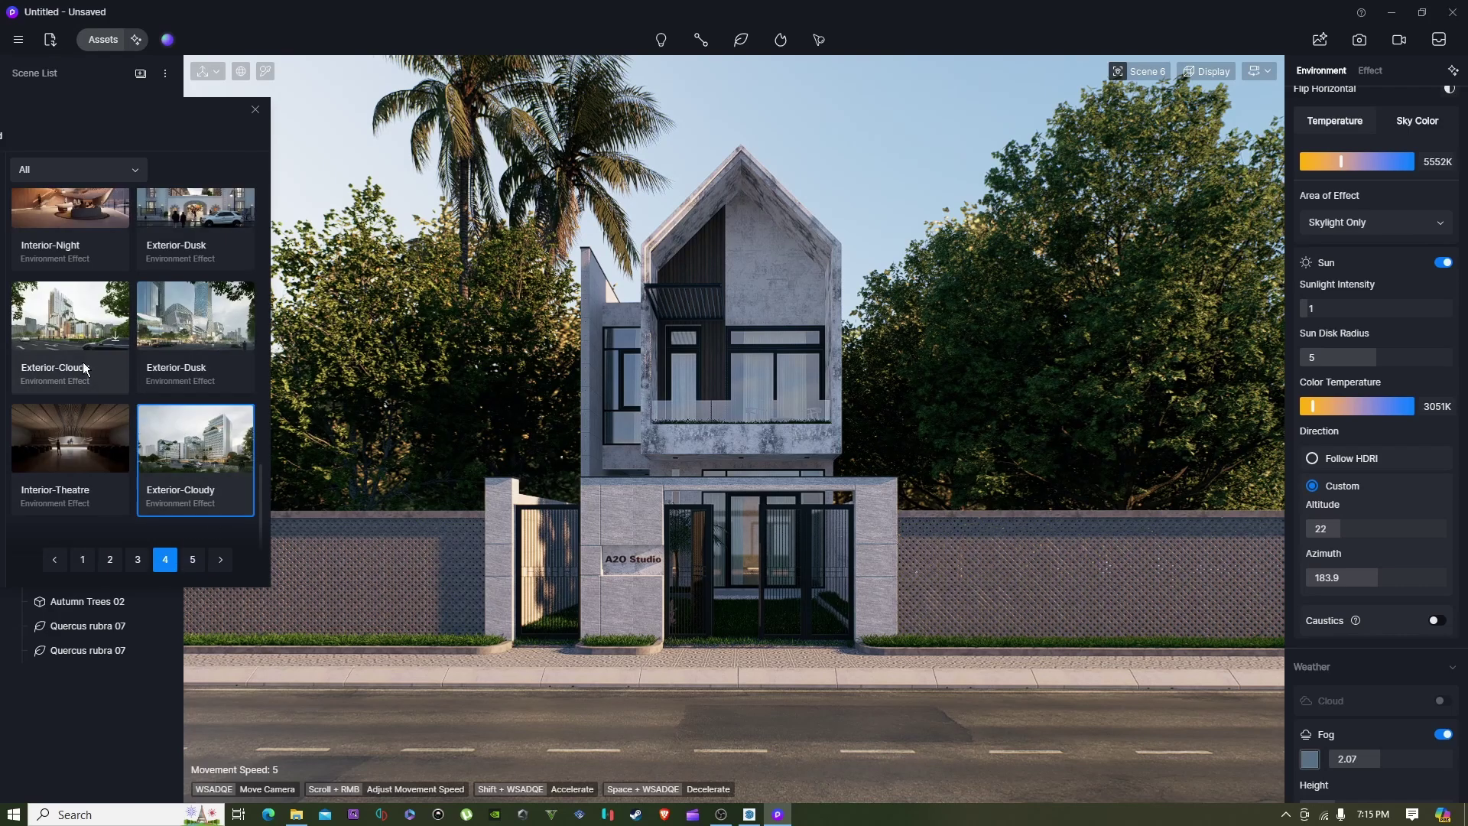
click(211, 468)
scroll(209, 468, up, 3)
scroll(197, 469, down, 3)
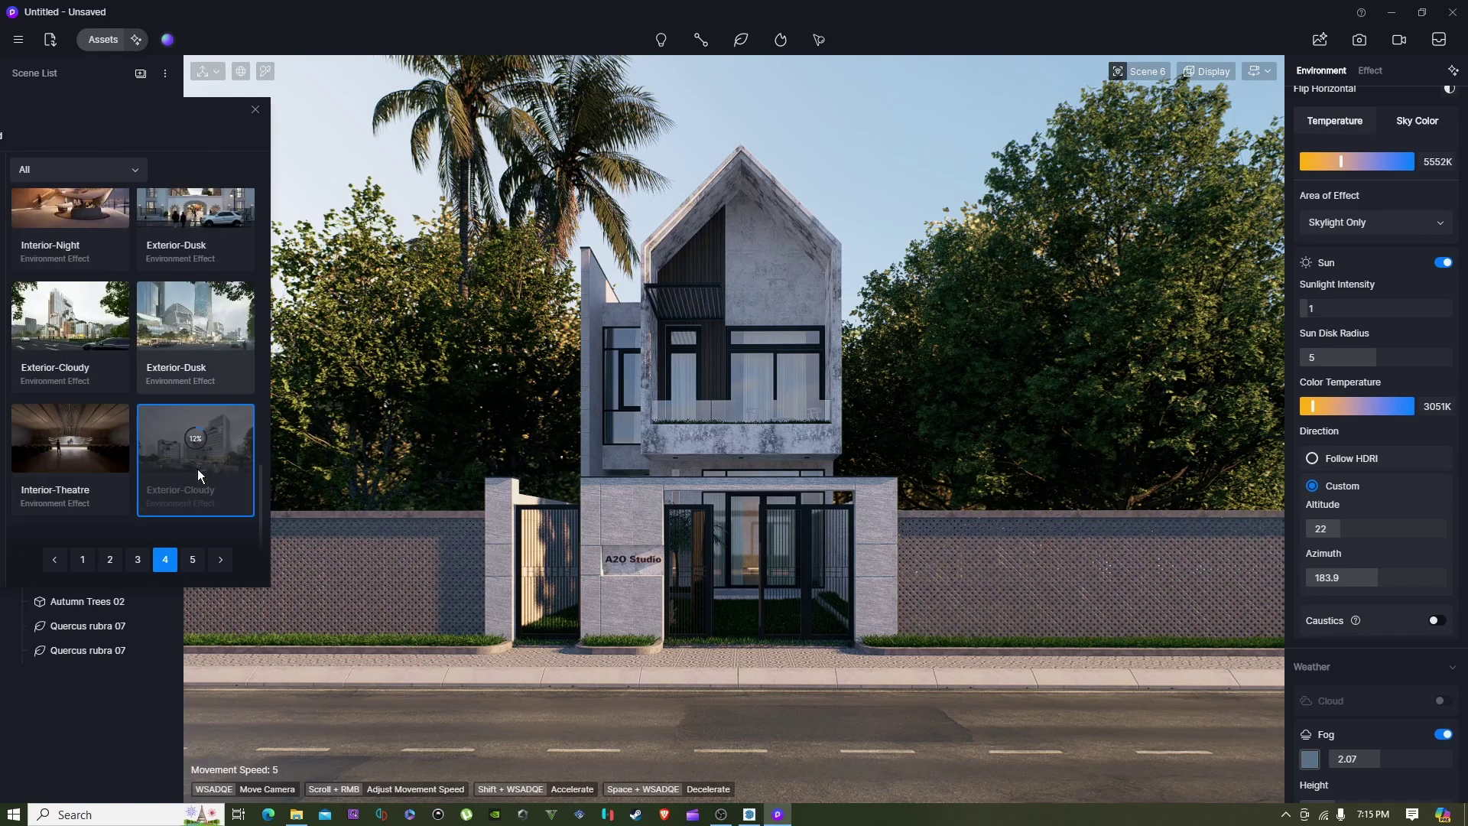
- Examine the environment presets on the other pages of the curated collection while Exterior-Cloudy loads
click(192, 557)
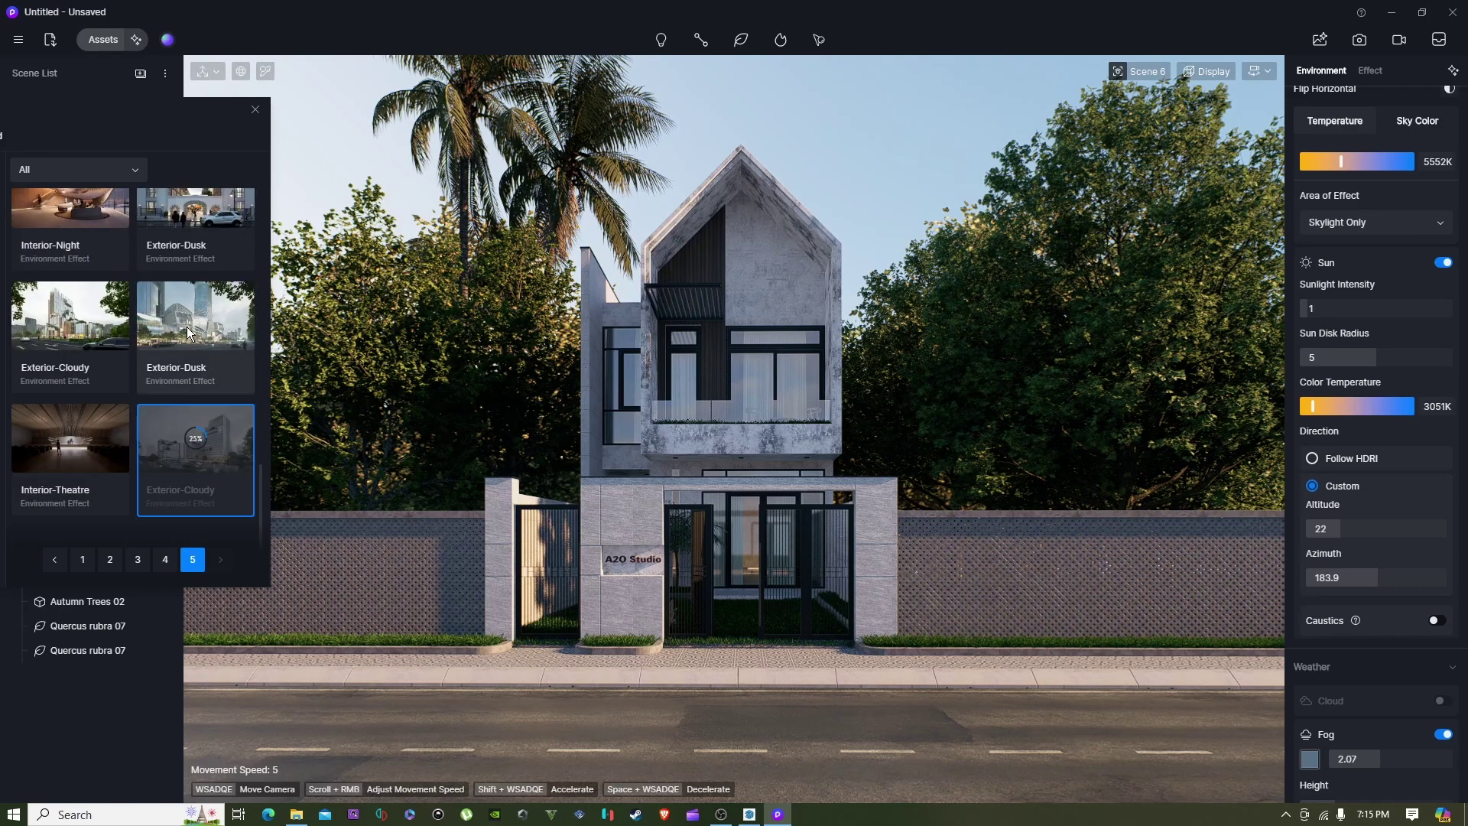
scroll(61, 372, up, 5)
scroll(61, 372, down, 5)
scroll(167, 487, up, 9)
scroll(167, 488, up, 1)
scroll(168, 482, down, 5)
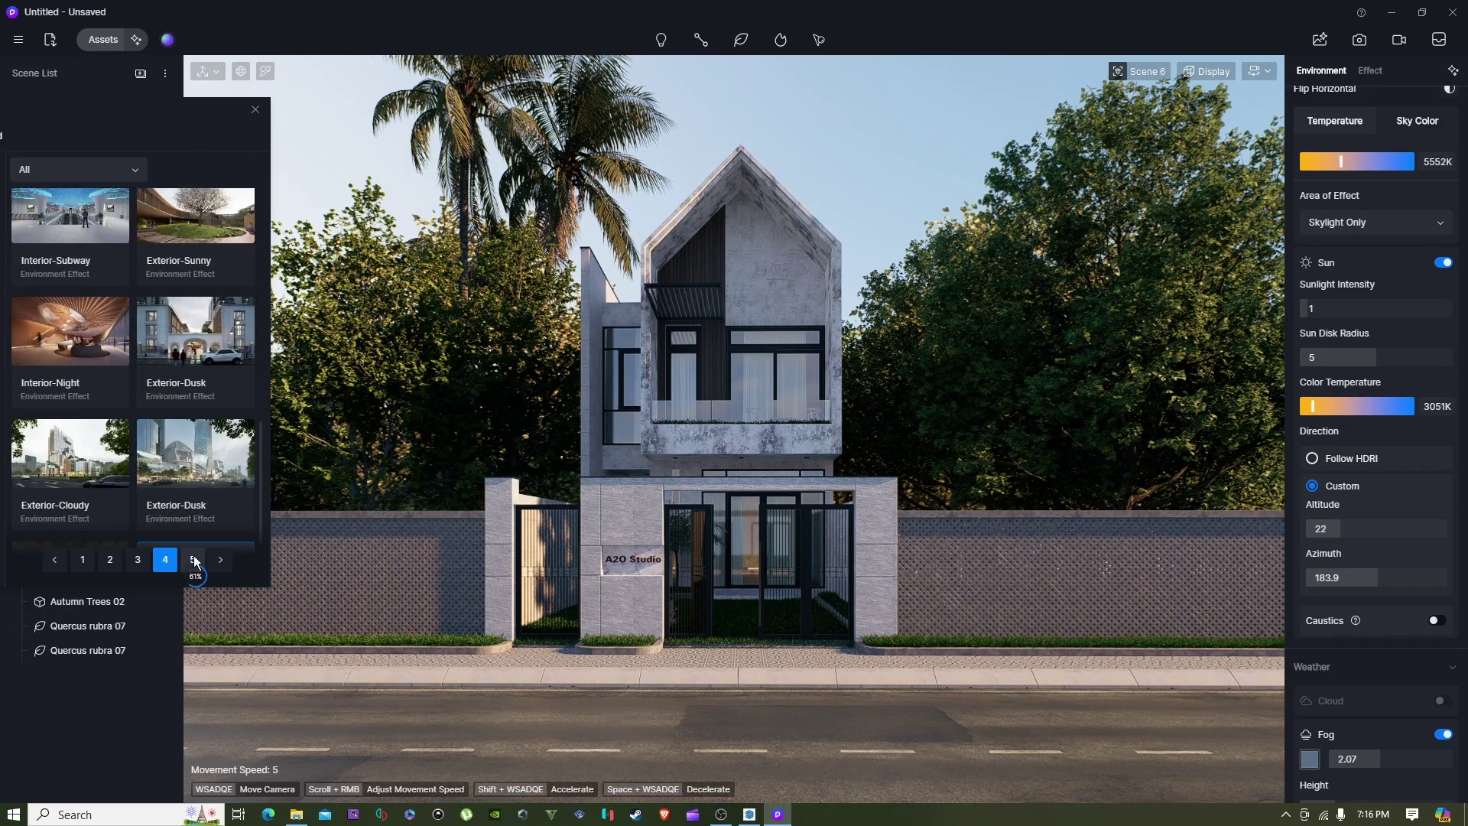
scroll(163, 503, up, 5)
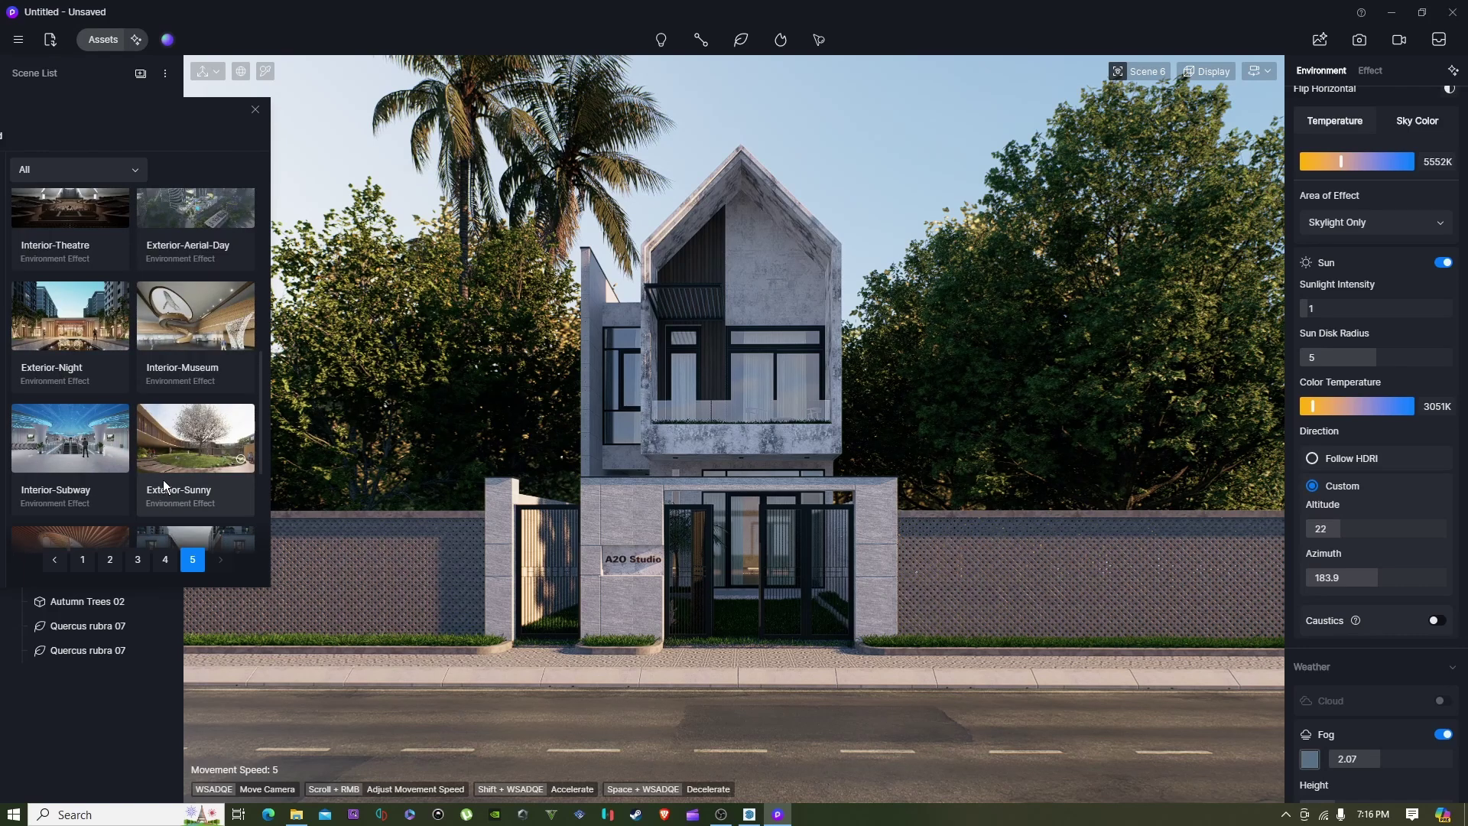
scroll(165, 429, down, 5)
click(166, 430)
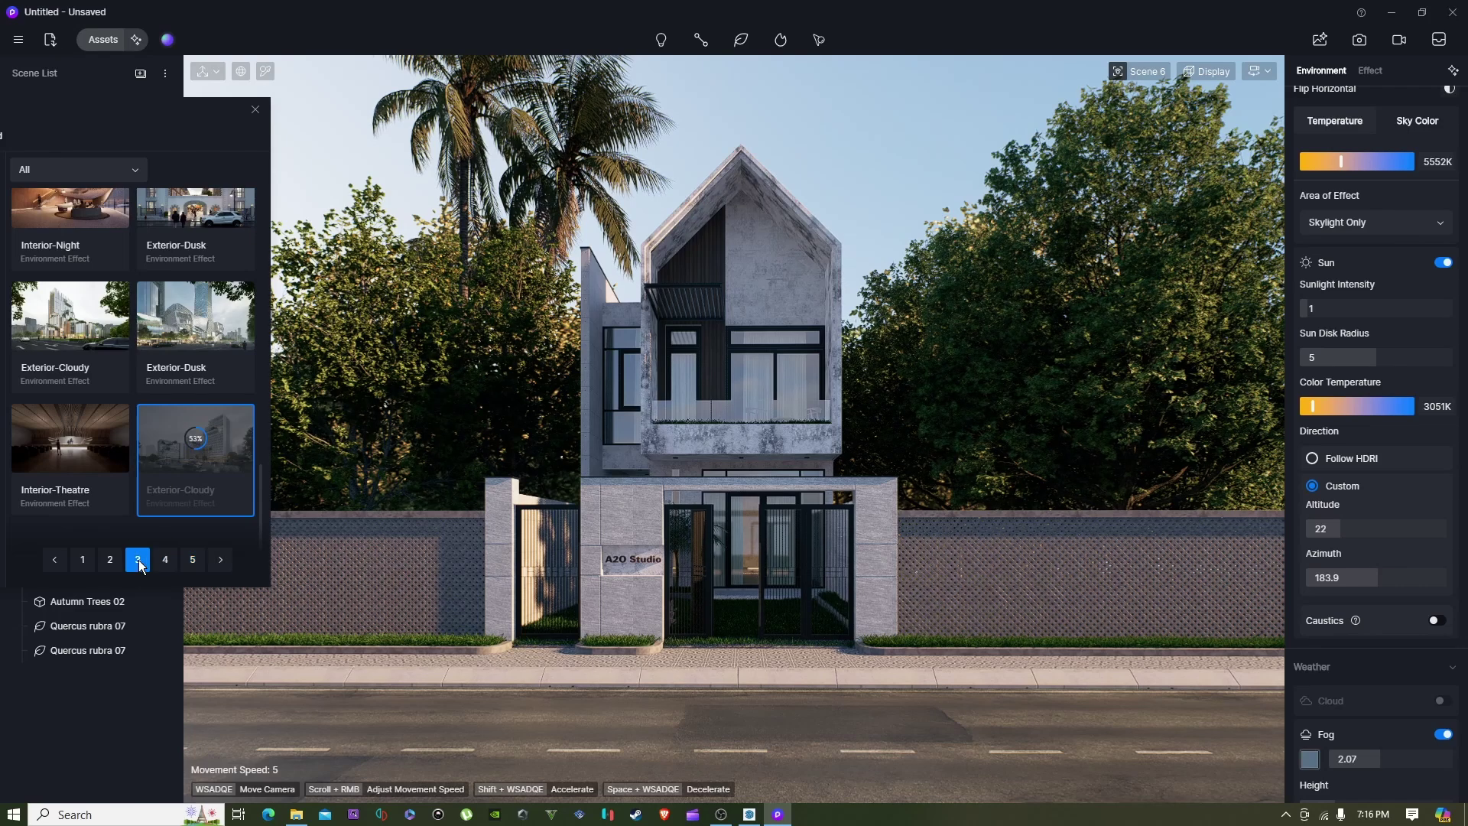
- Return to page 4 of the curated presets, apply Exterior-Cloudy to the house view, and close Studio
click(165, 560)
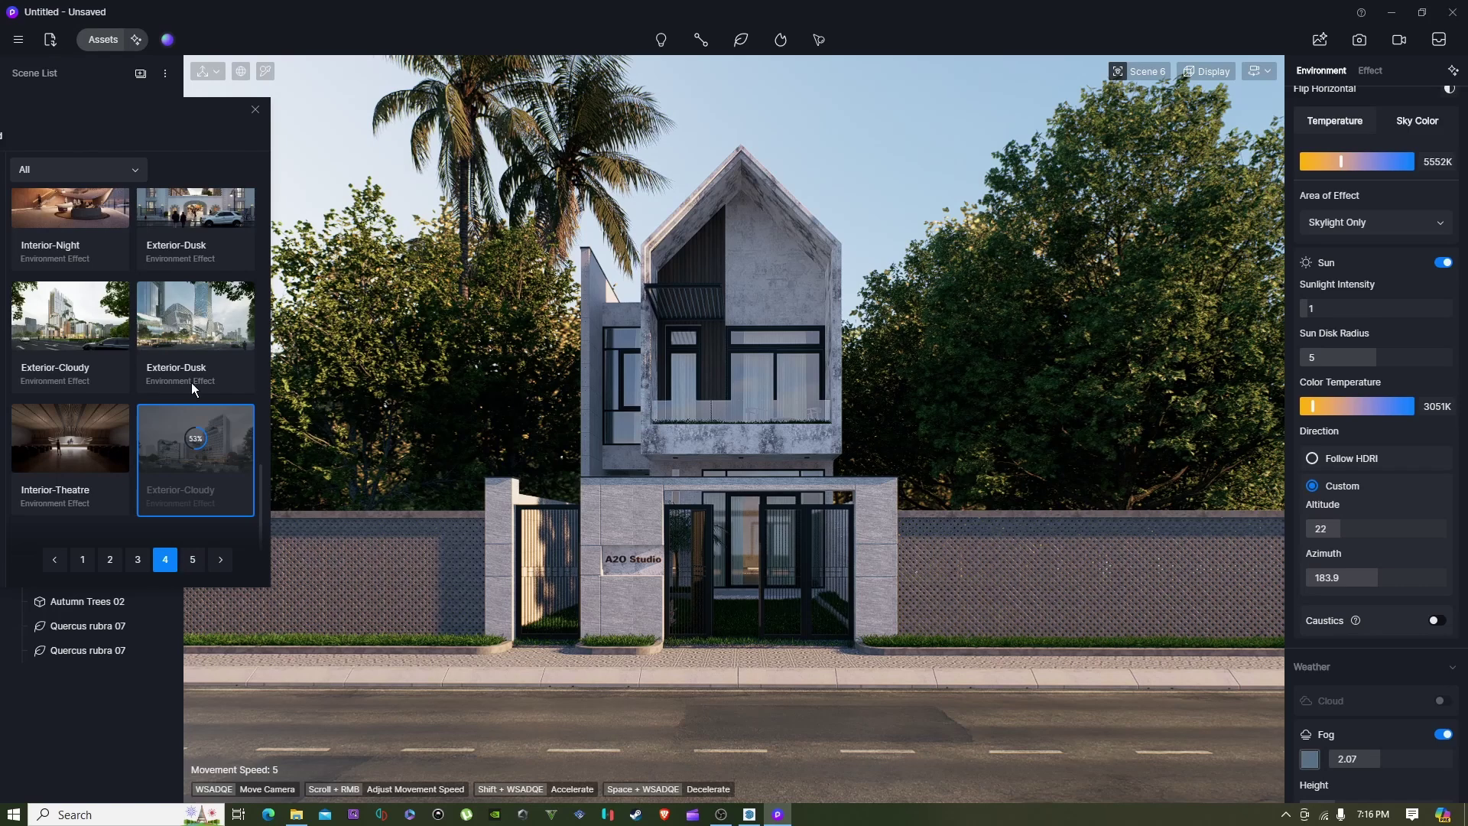
click(255, 109)
click(169, 41)
click(189, 436)
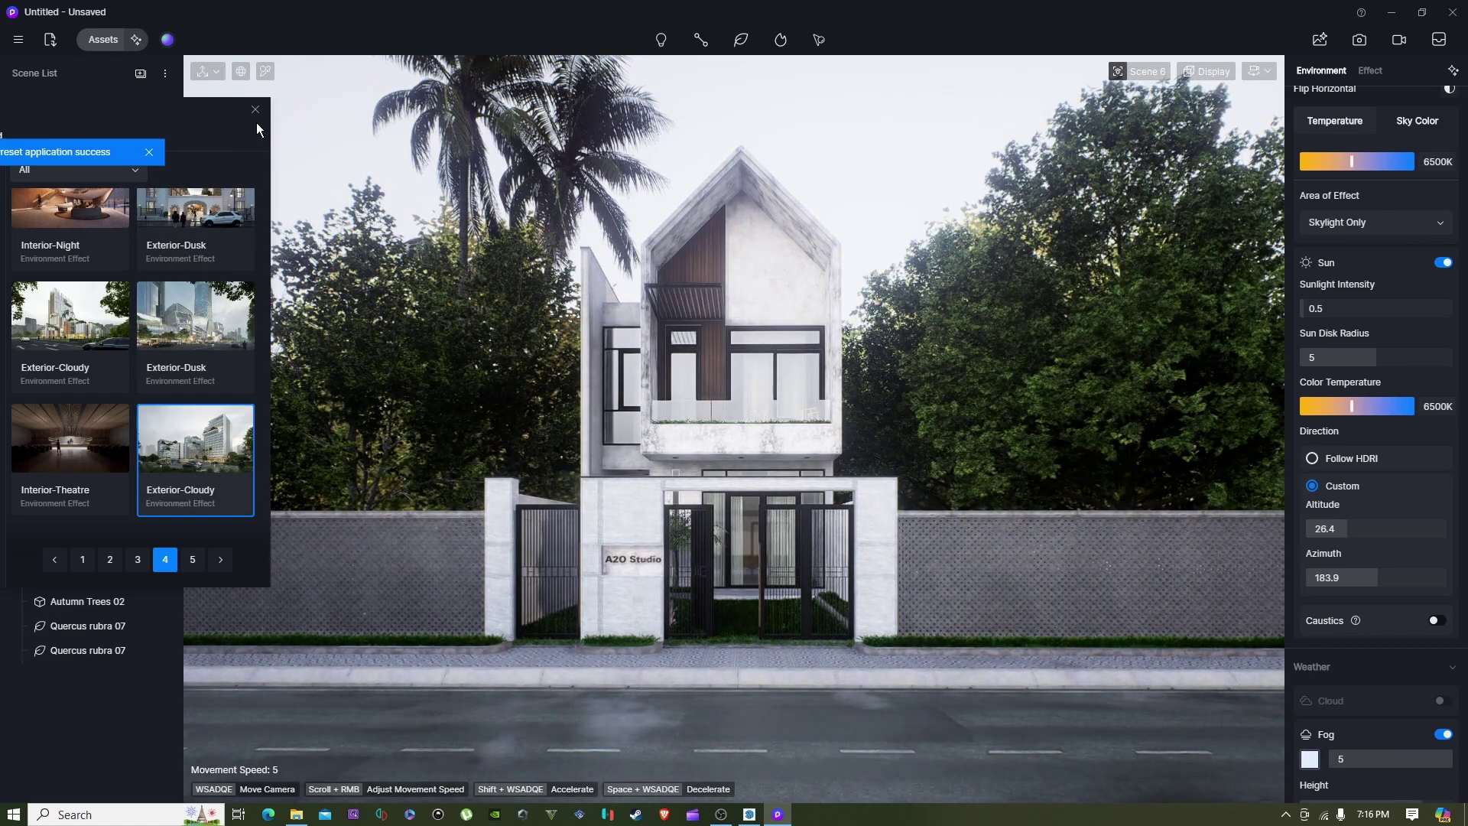
click(255, 109)
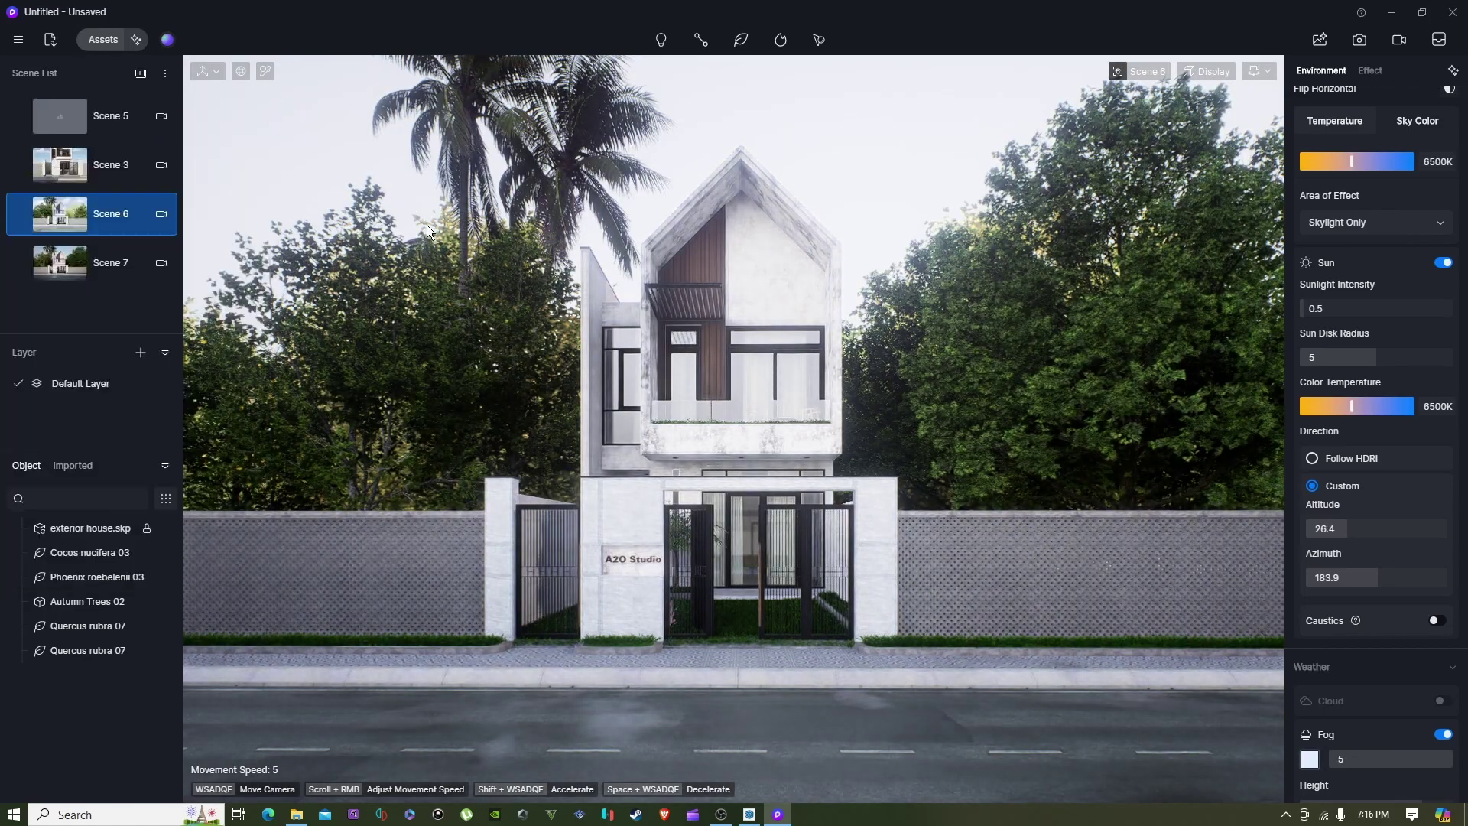
- Set the Bloom effect to 0.23 and review the other LUT, post-processing and style settings
click(1370, 70)
scroll(1368, 524, down, 3)
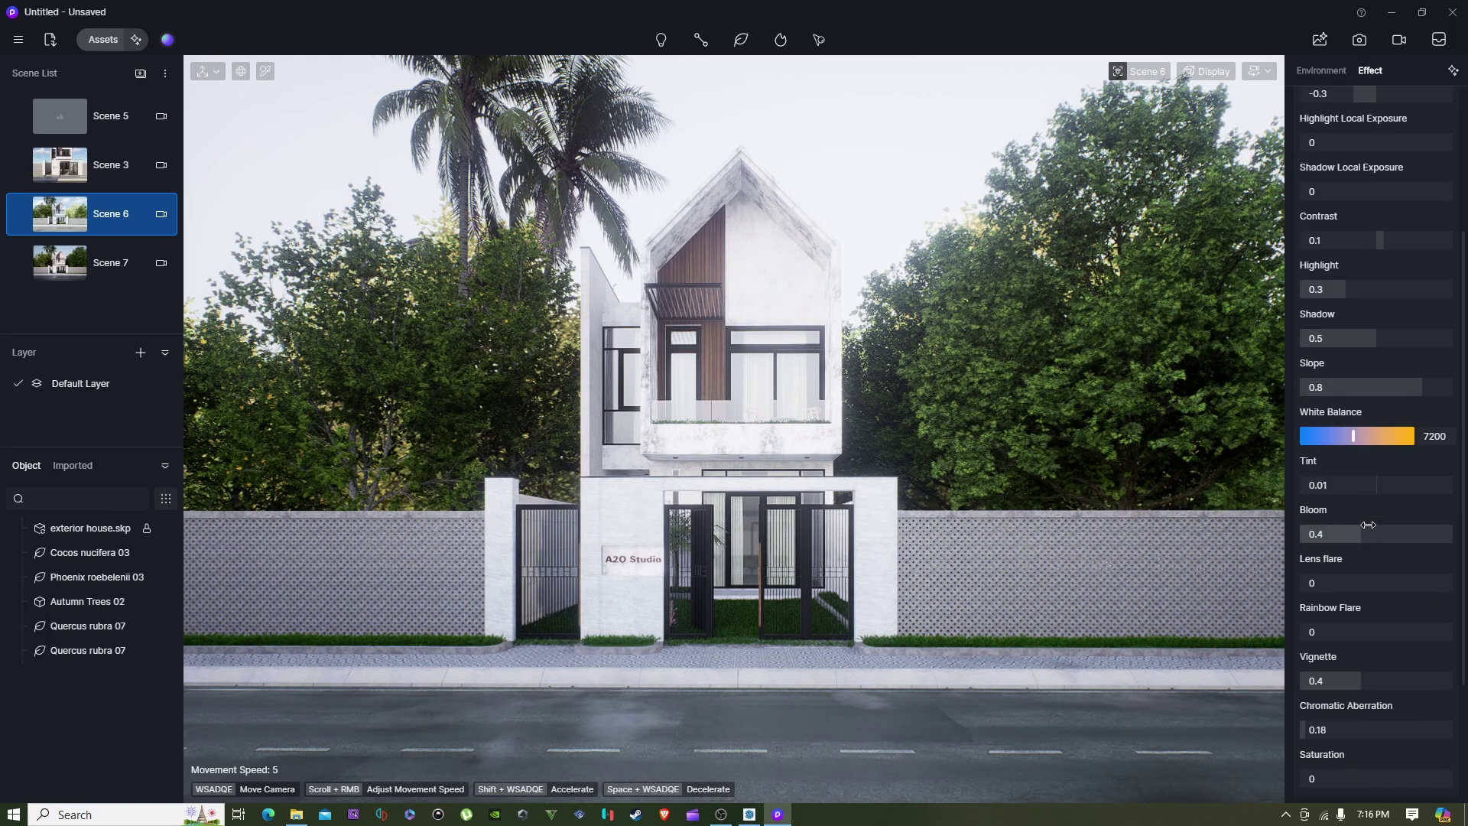
drag(1353, 530, 1334, 526)
scroll(1346, 195, up, 3)
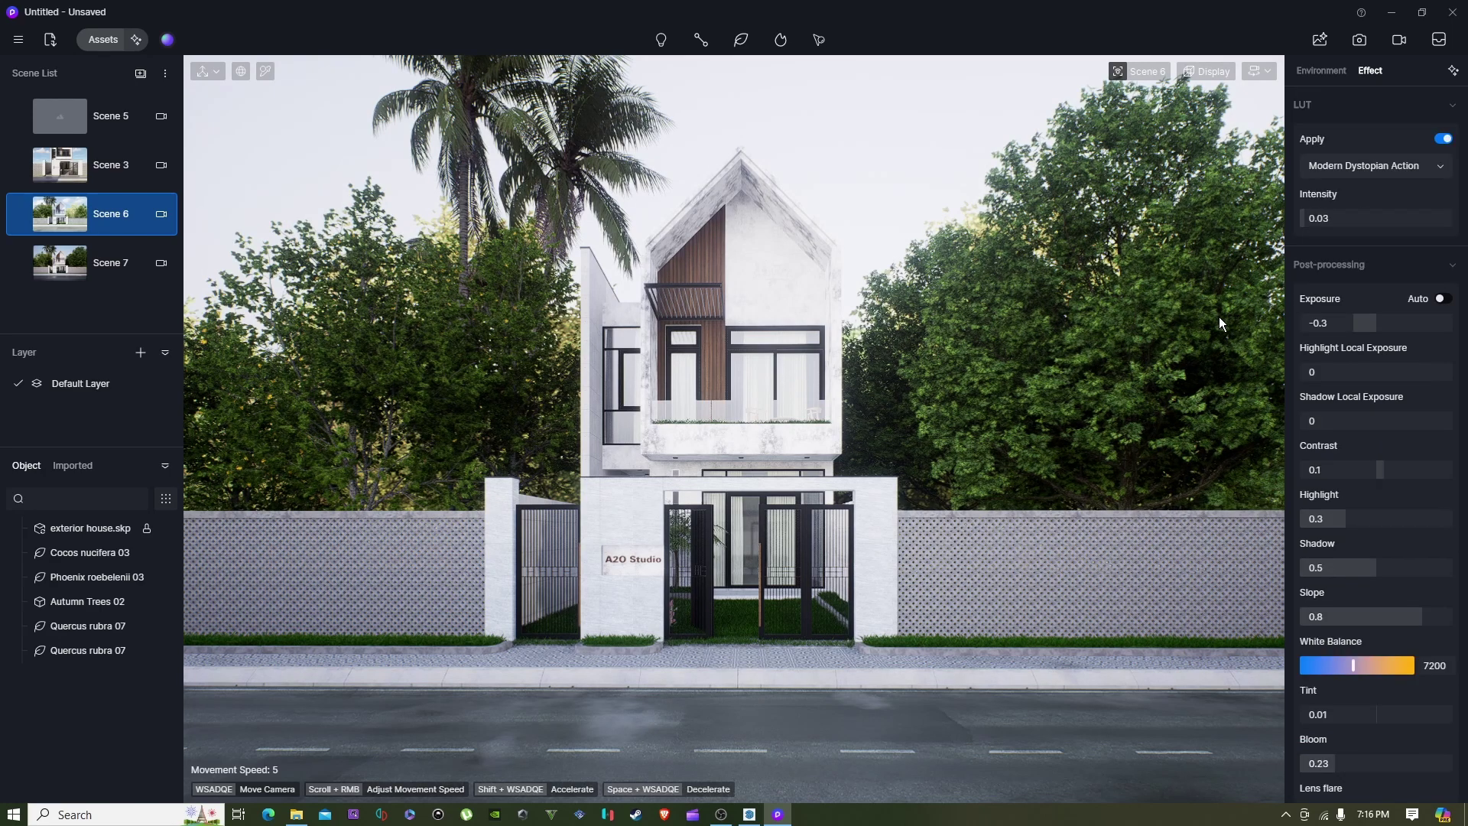
scroll(1327, 302, down, 2)
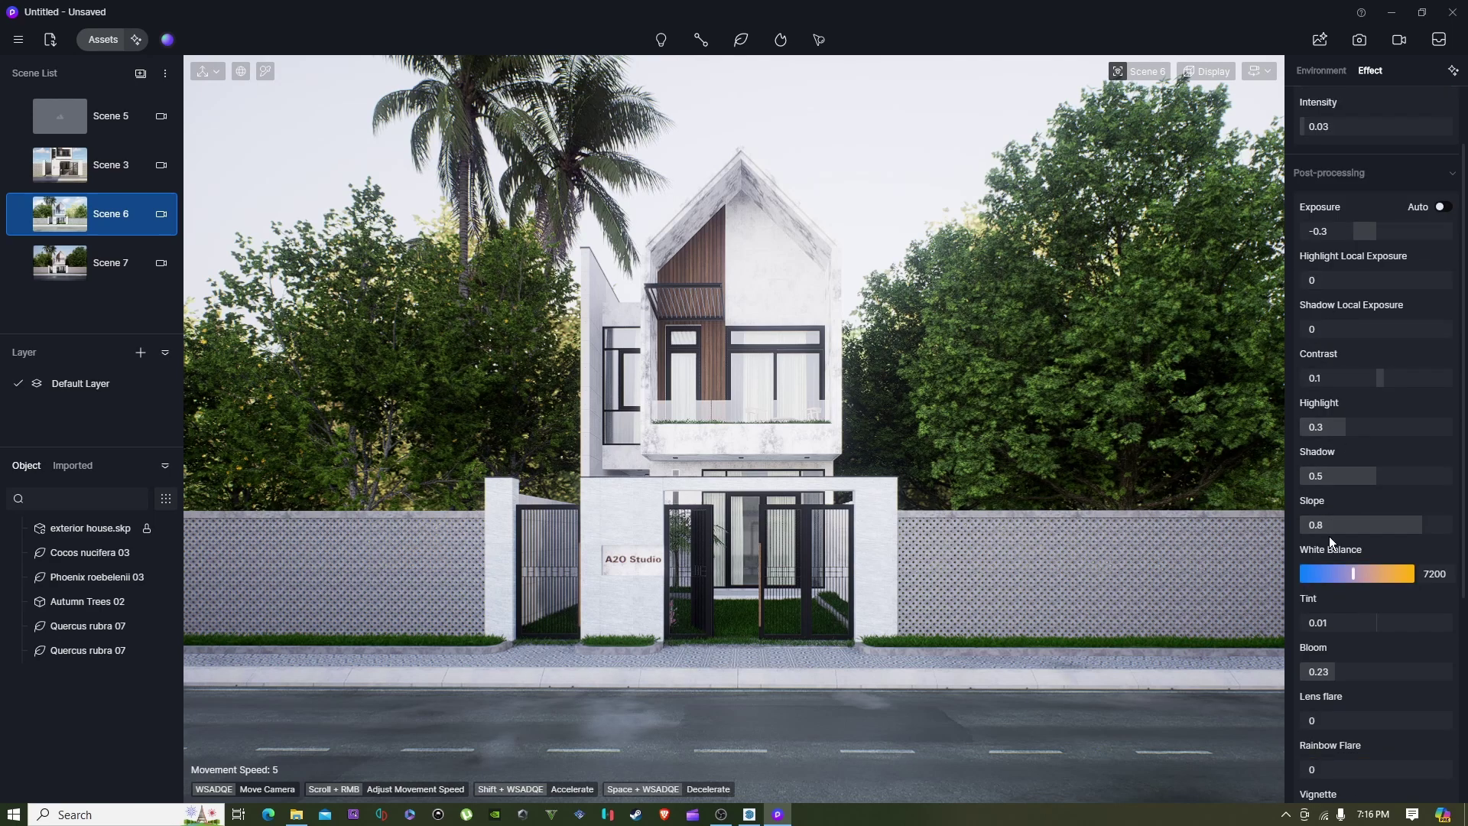
scroll(1331, 535, down, 3)
scroll(1312, 597, down, 1)
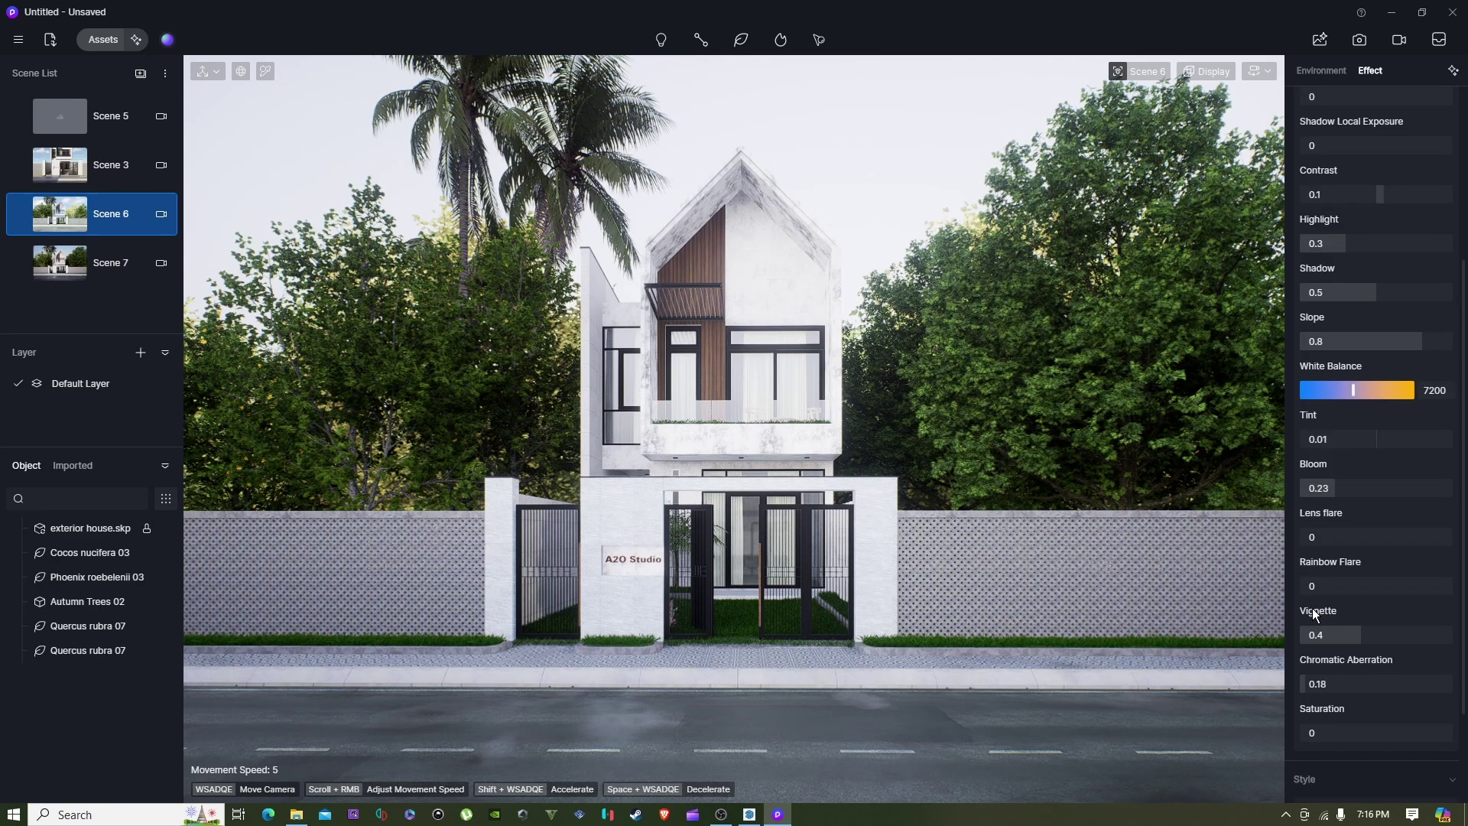
scroll(1348, 703, down, 3)
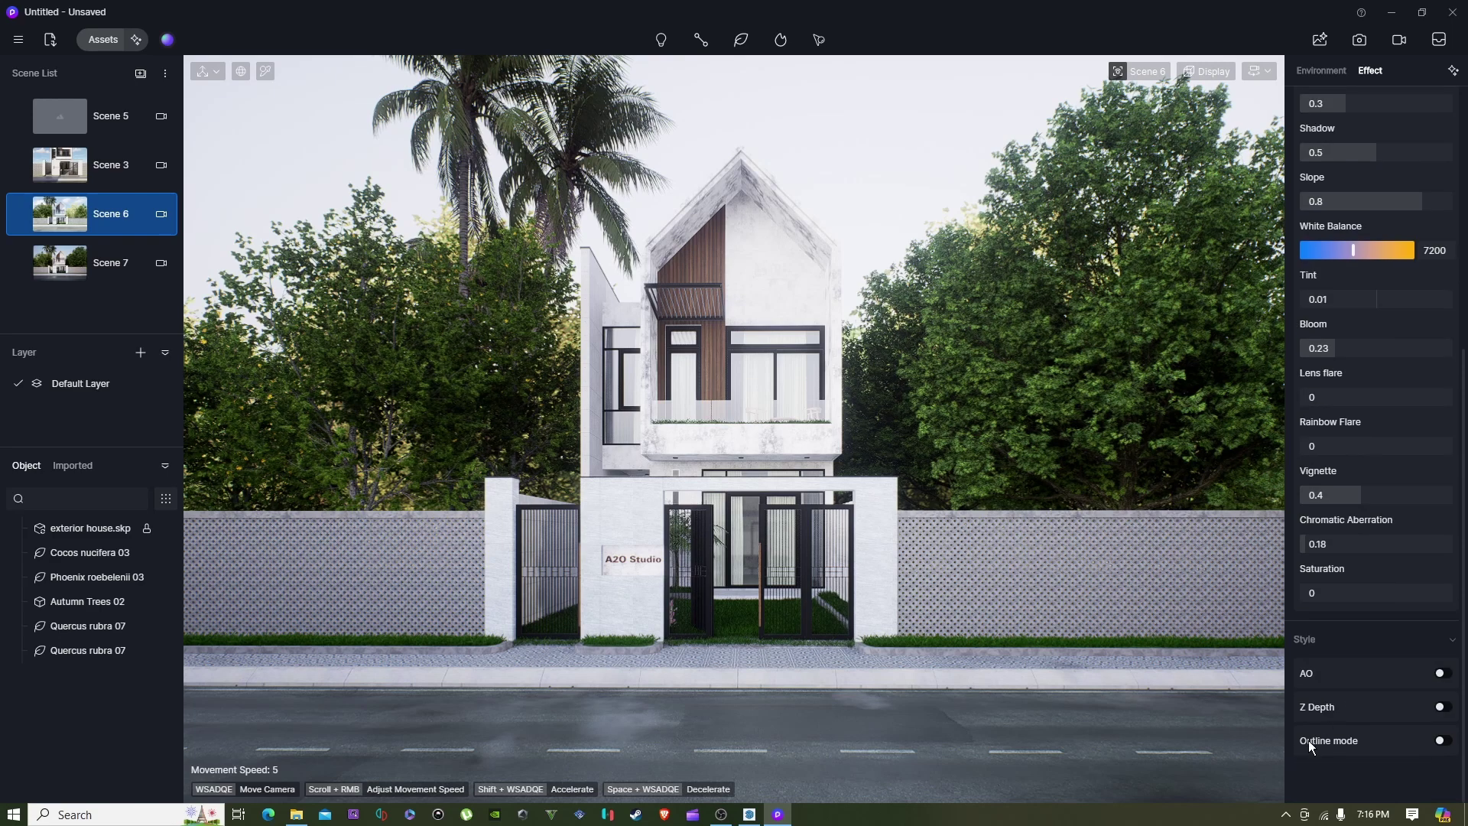
scroll(1319, 596, up, 9)
- Set the sun's azimuth to 270 and rotate the HDR sky to 193.3° in the environment settings
click(1323, 70)
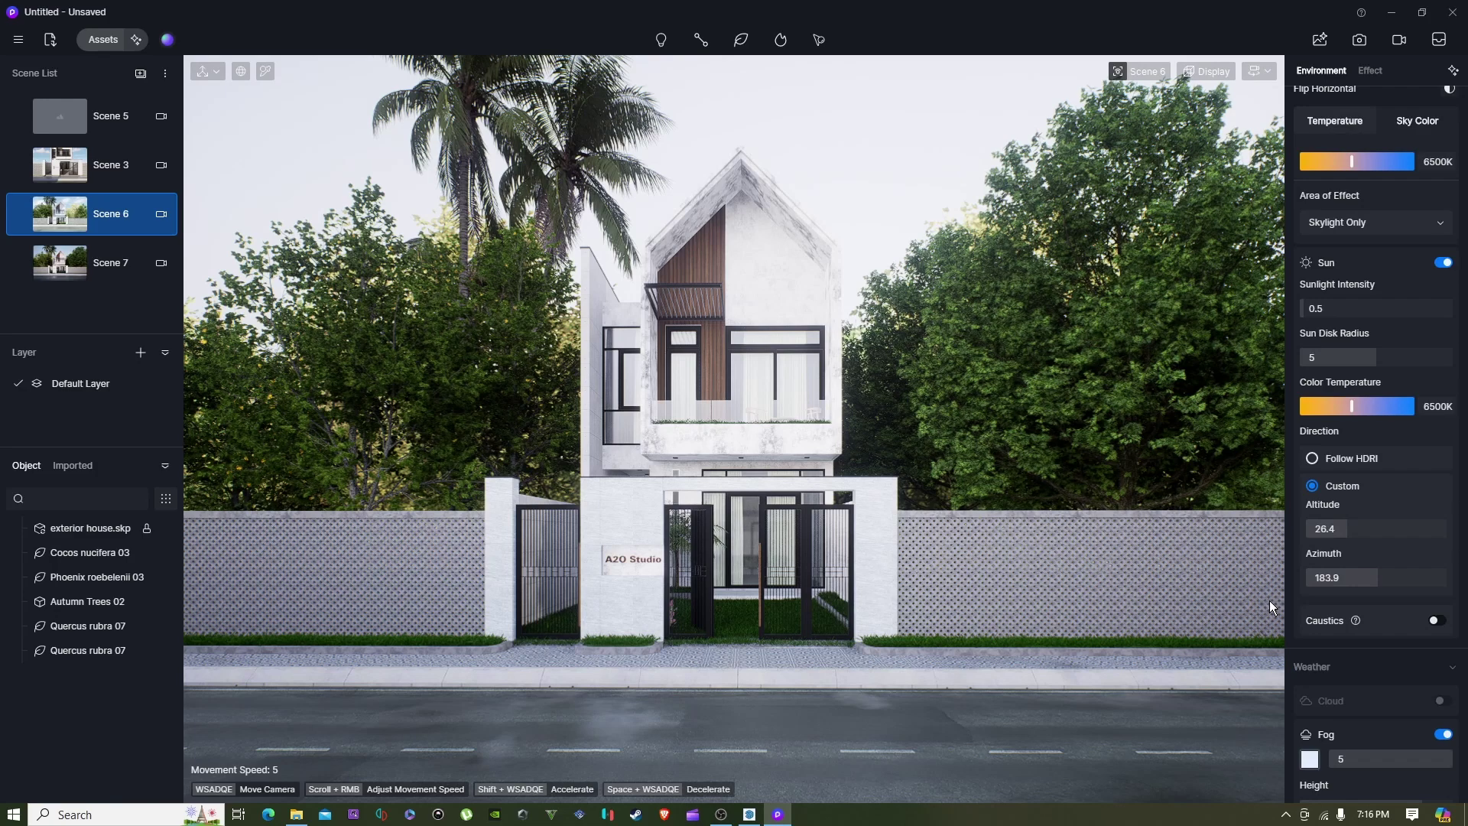
scroll(1370, 489, up, 3)
scroll(1369, 490, down, 6)
mouse_move(1388, 399)
mouse_down()
mouse_move(1421, 400)
mouse_move(1389, 399)
mouse_move(1410, 407)
mouse_up()
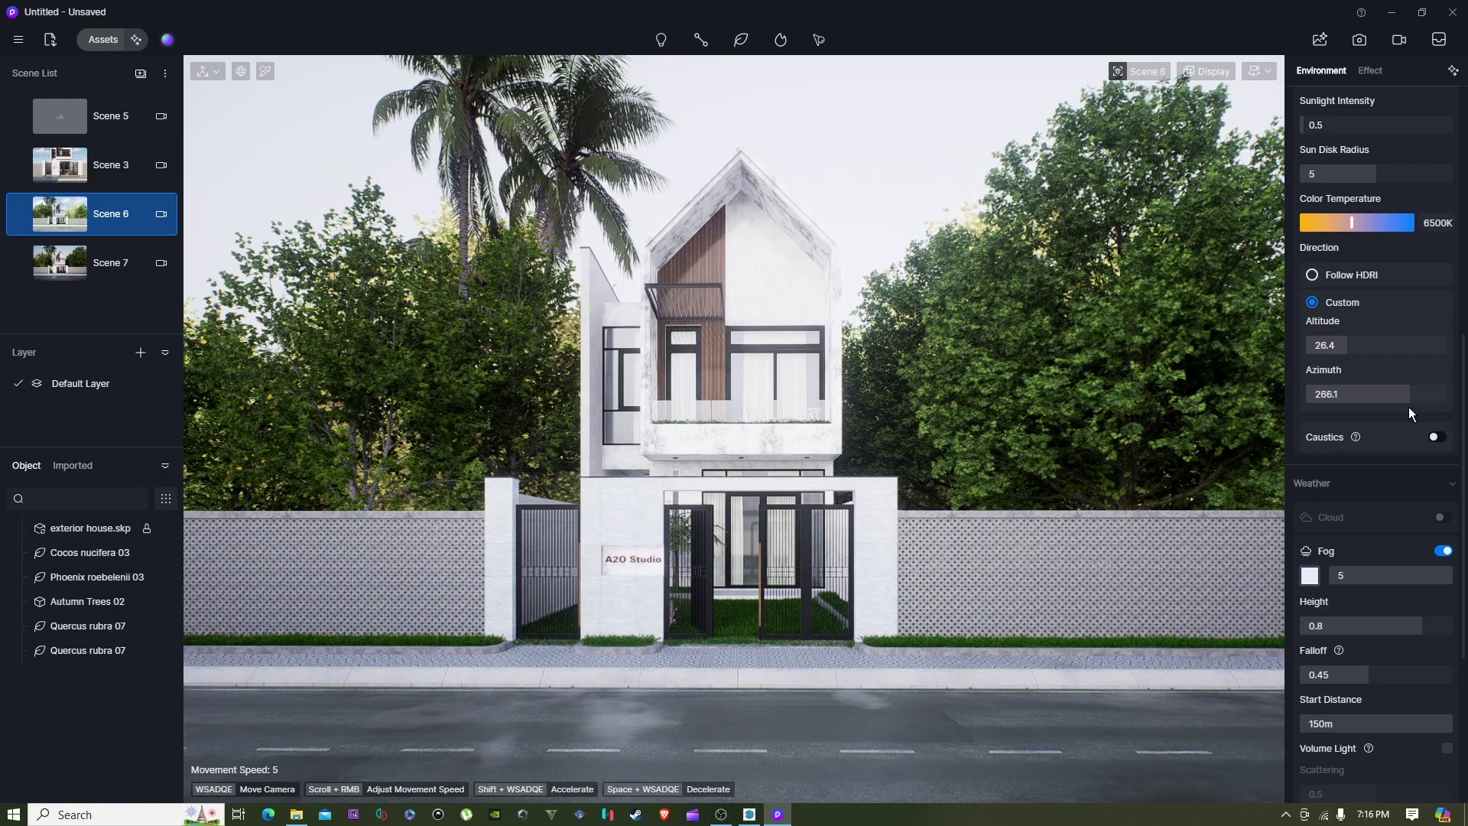
scroll(1409, 410, up, 8)
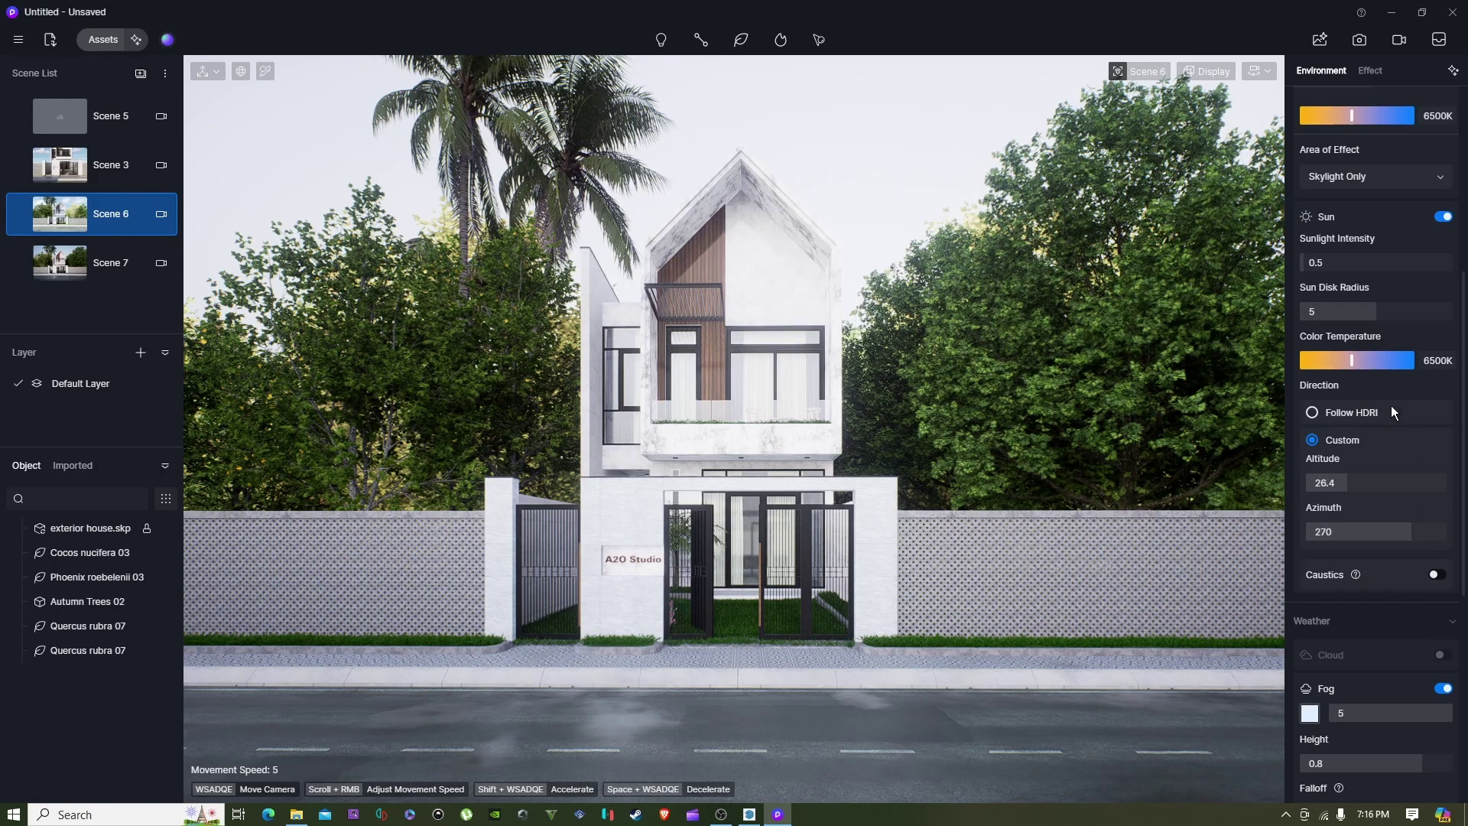
drag(1342, 422, 1382, 426)
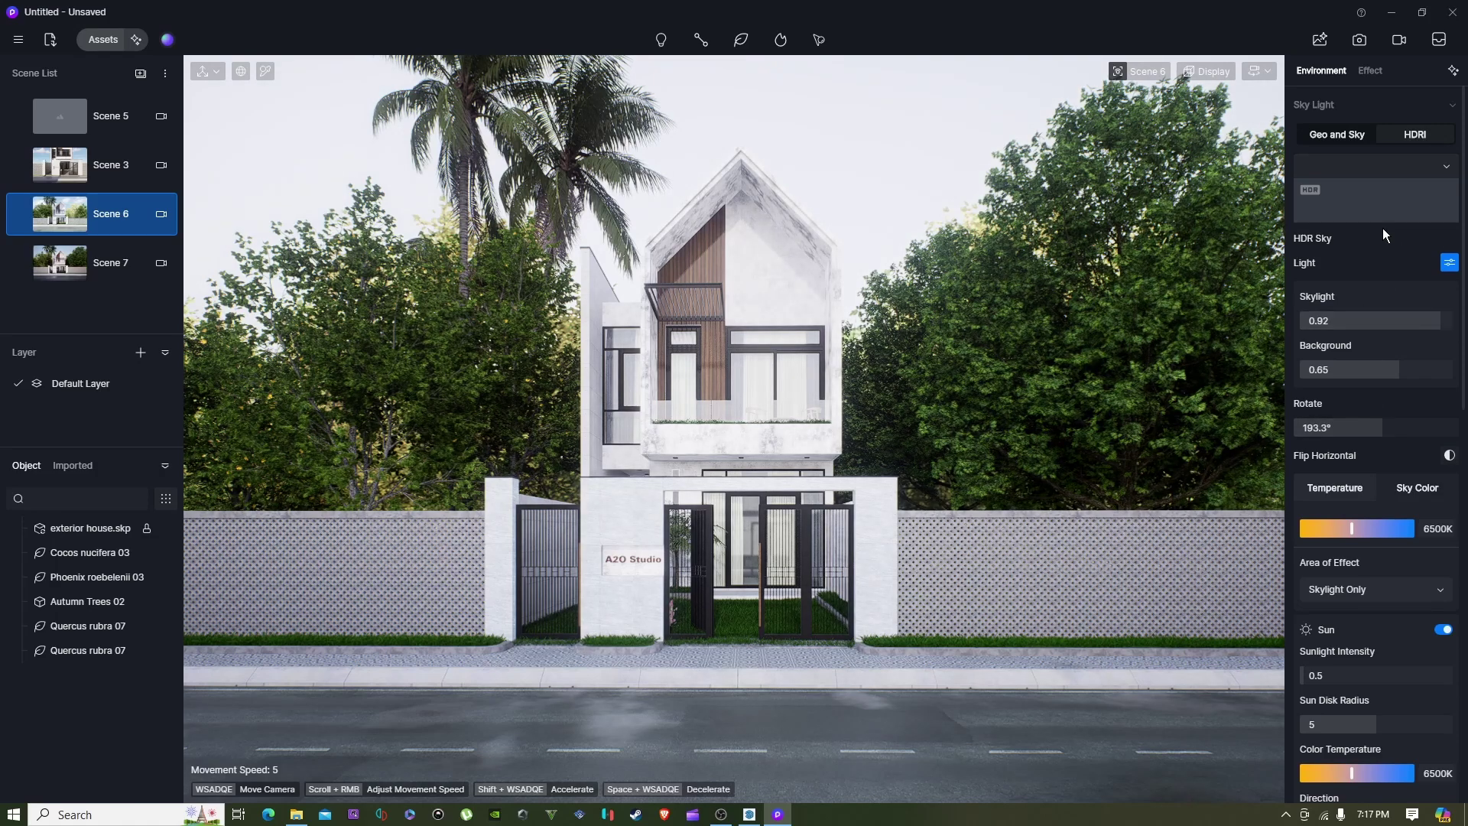
click(1446, 166)
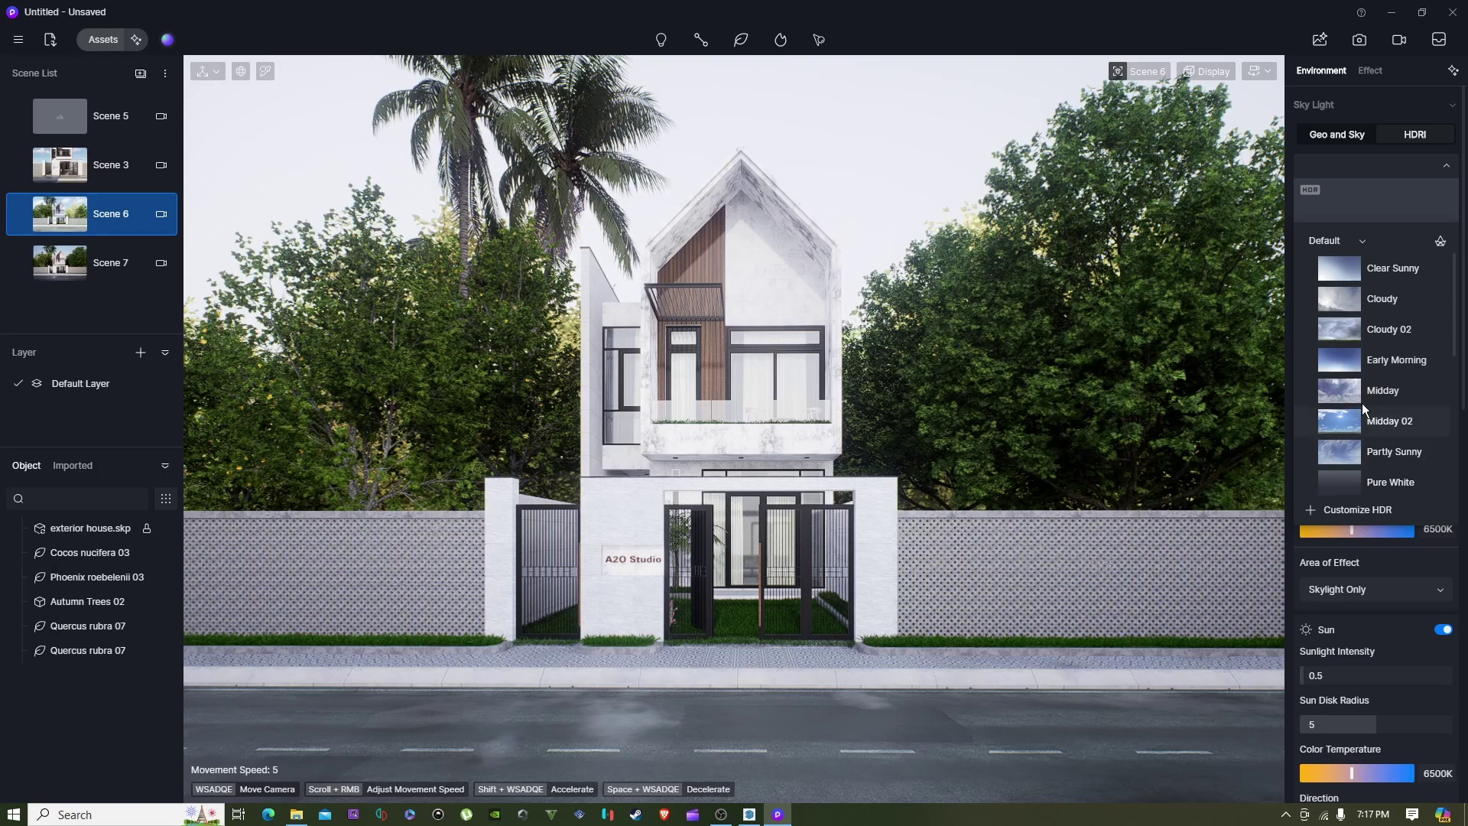
click(1359, 510)
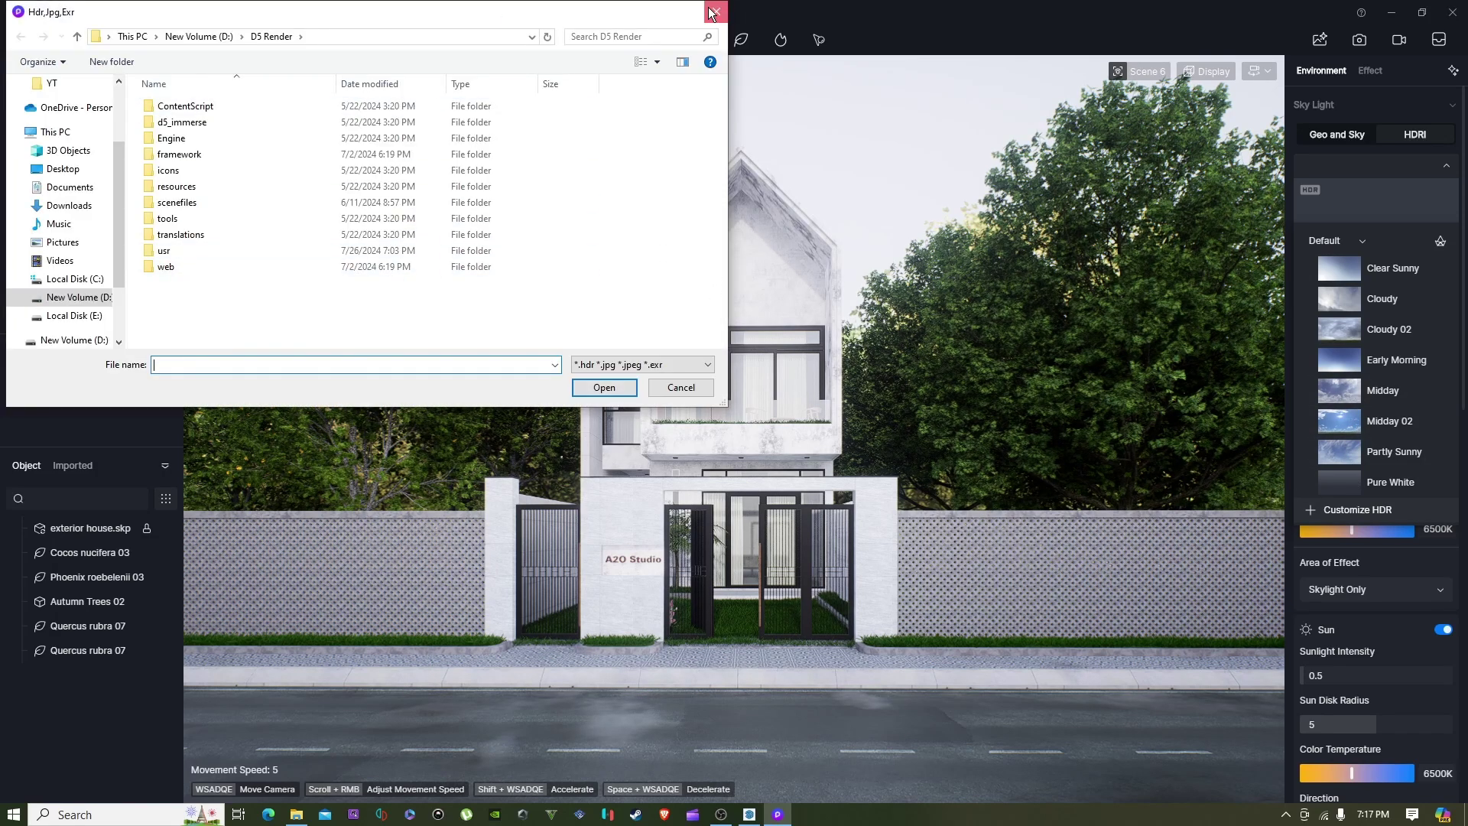
click(713, 12)
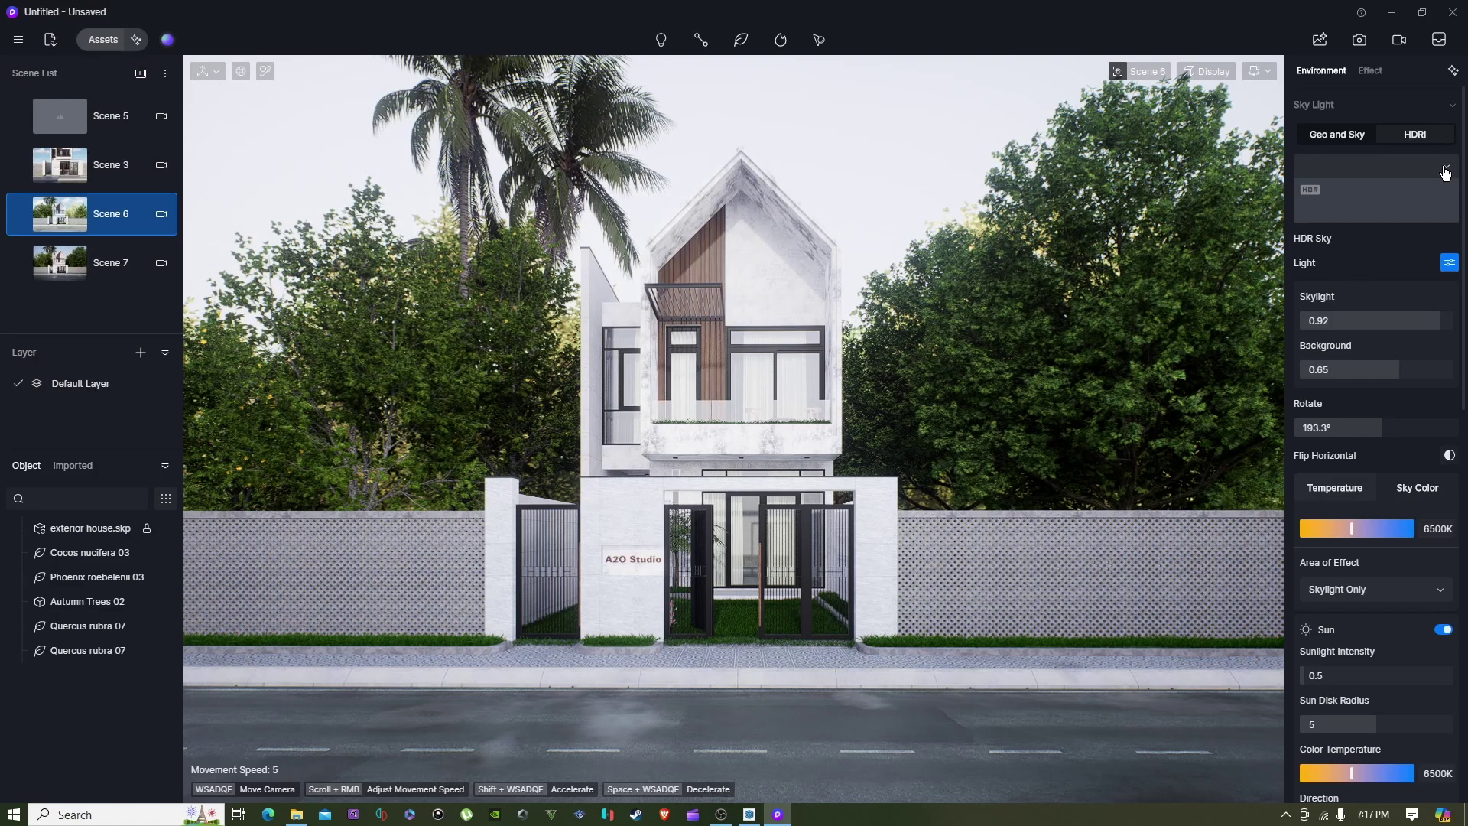
- Try the default Cloudy 02 HDR sky on the house view
click(1445, 171)
click(1374, 331)
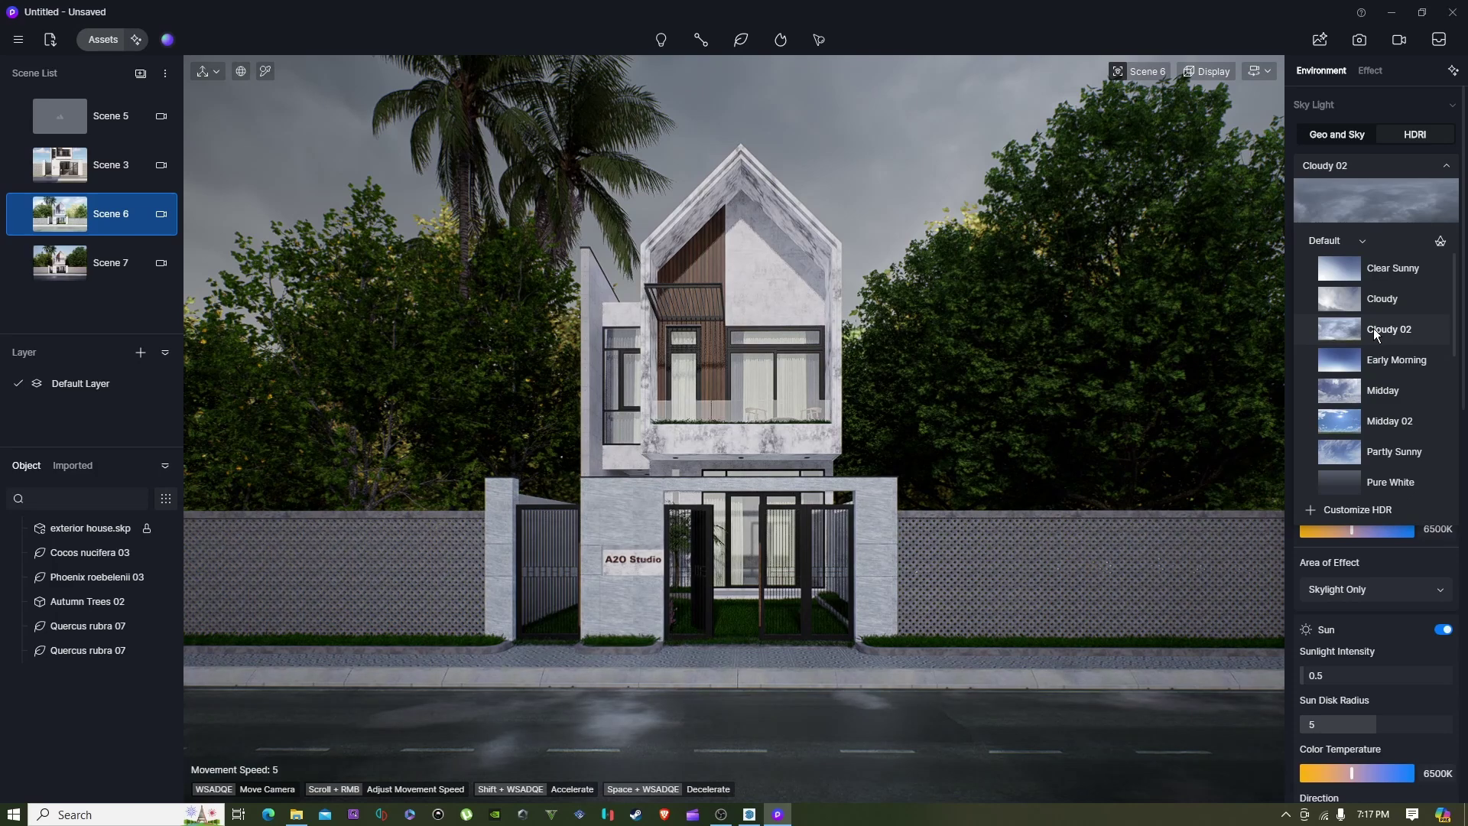
click(1435, 167)
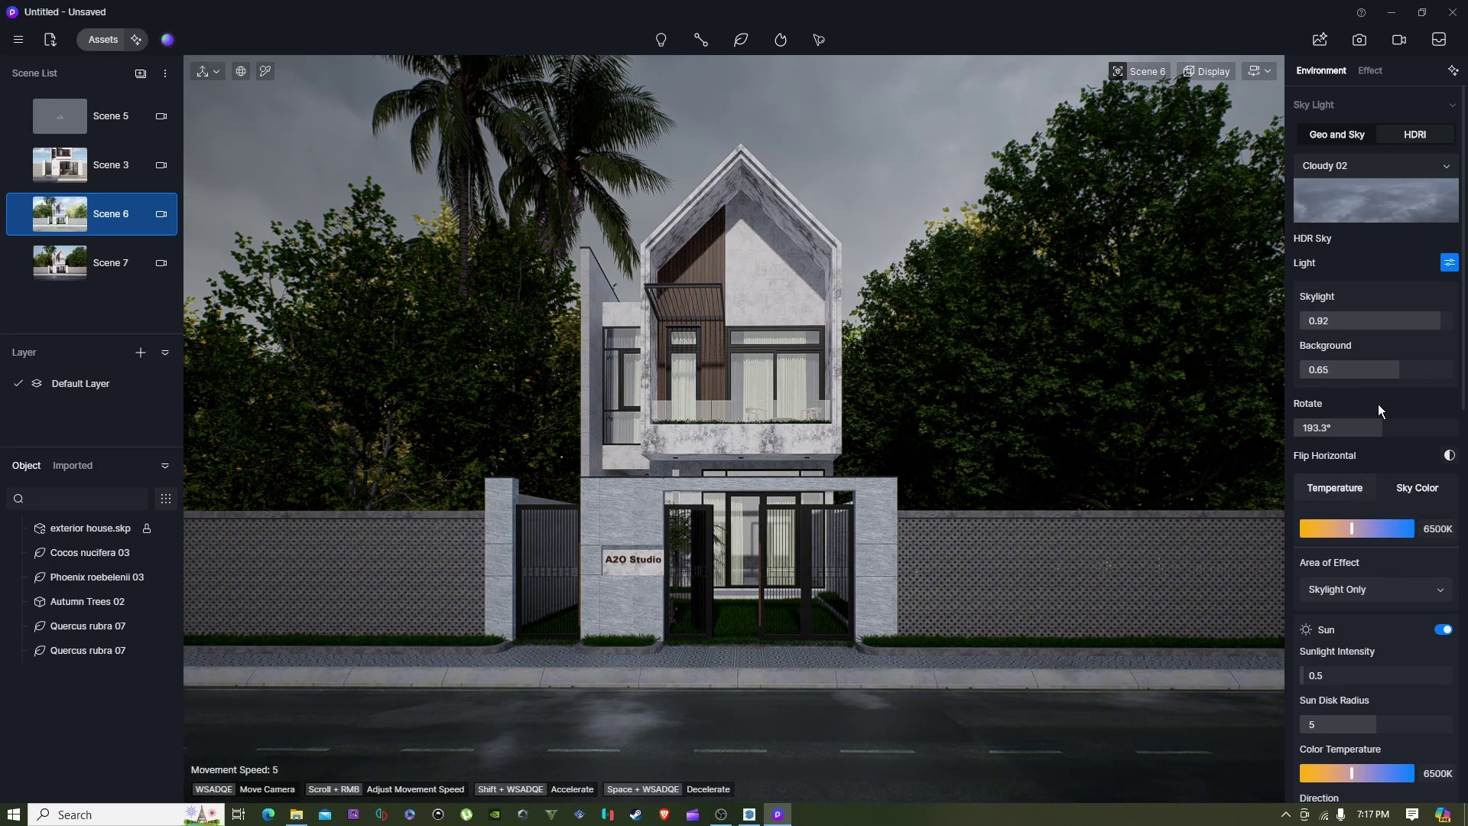
- Try the Early Morning sky, set the HDR sky to Midday, and update Scene 6 with this environment
click(1443, 168)
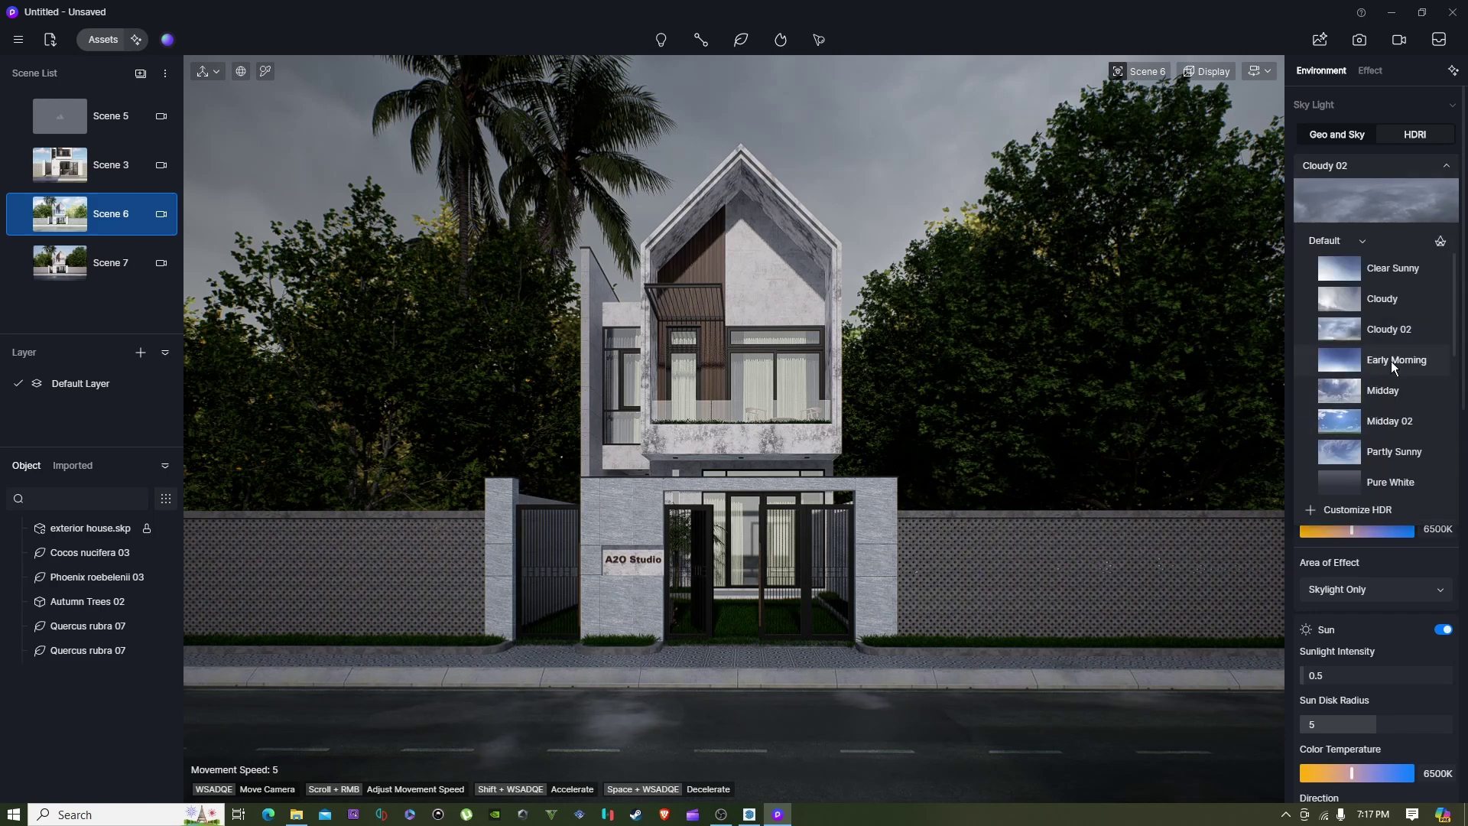
click(1392, 361)
click(1374, 395)
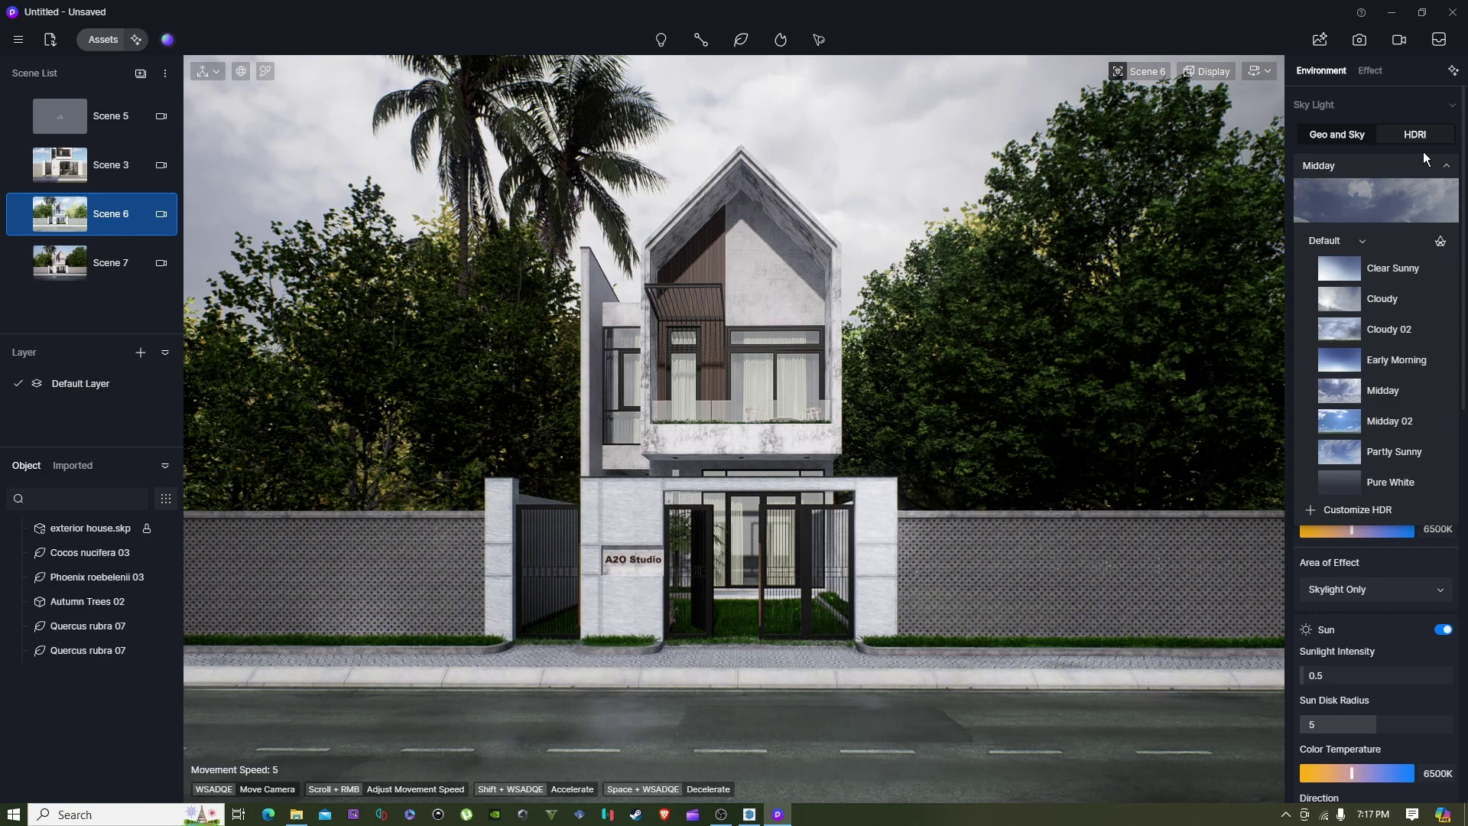
click(1430, 164)
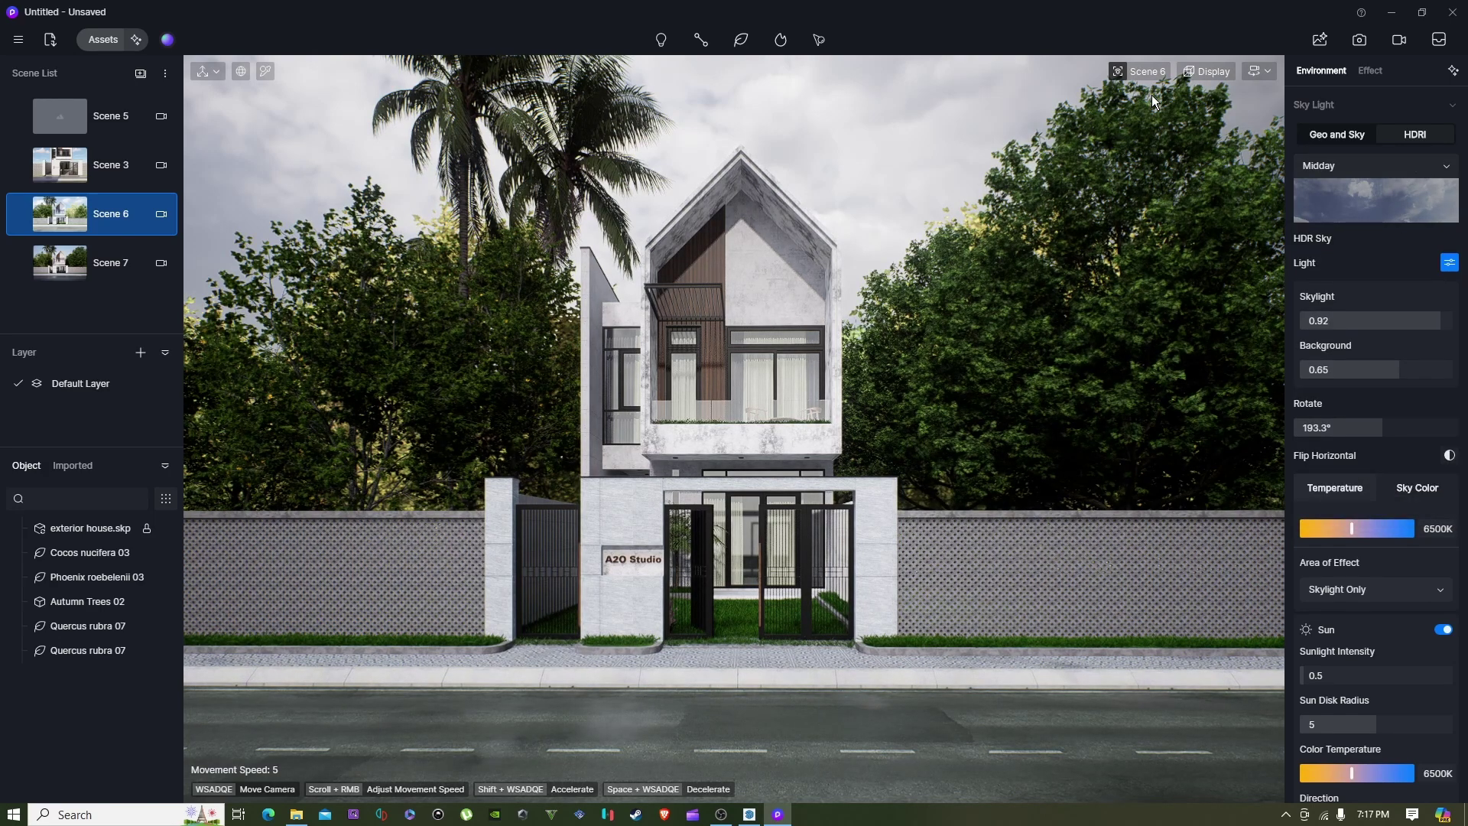
click(1158, 71)
click(1158, 71)
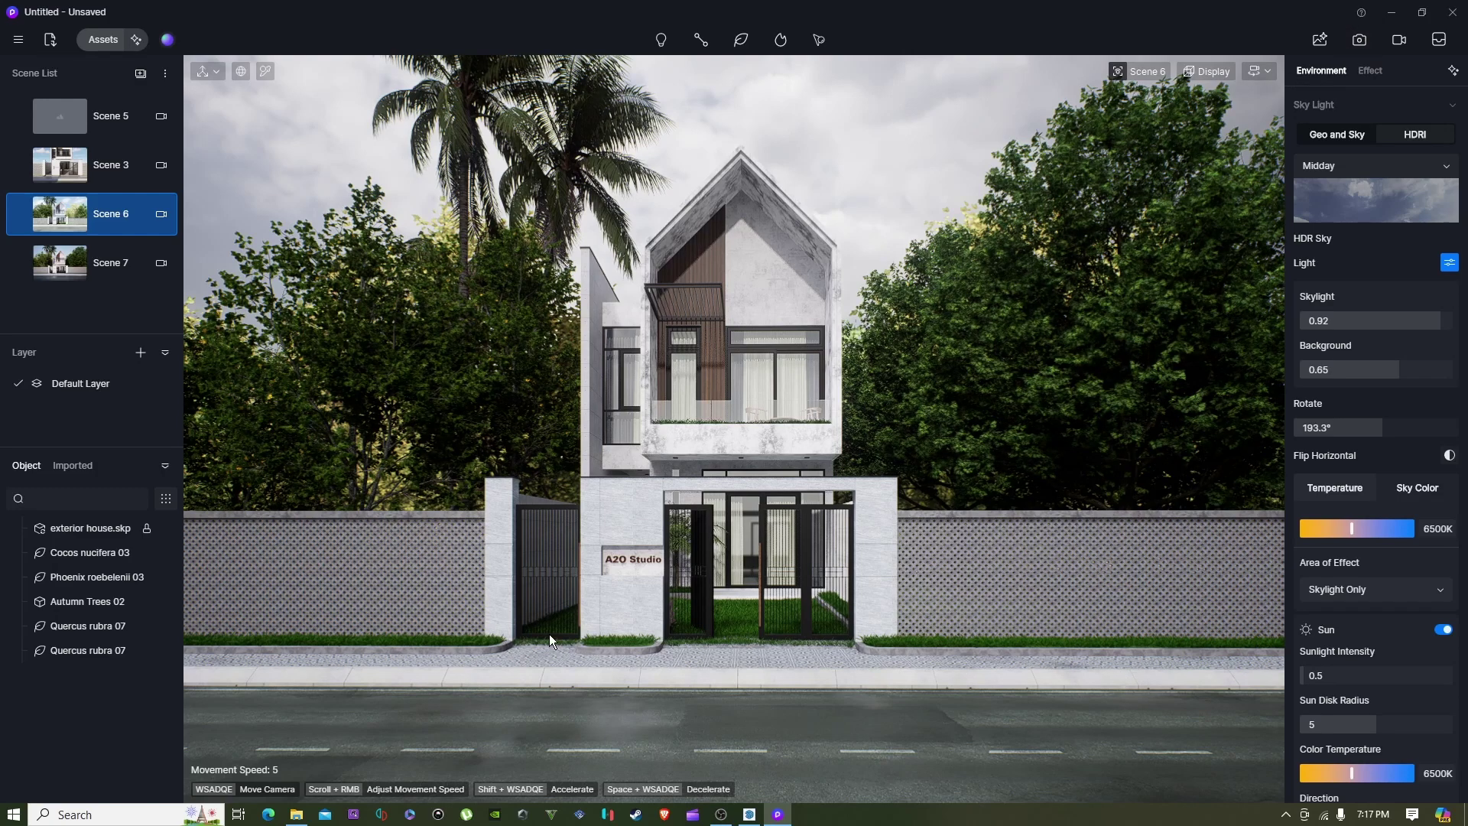
- Render Scene 6 as a 4k image with Channels enabled, saving it as Scene 6.png in the D5 Exps folder
click(1359, 40)
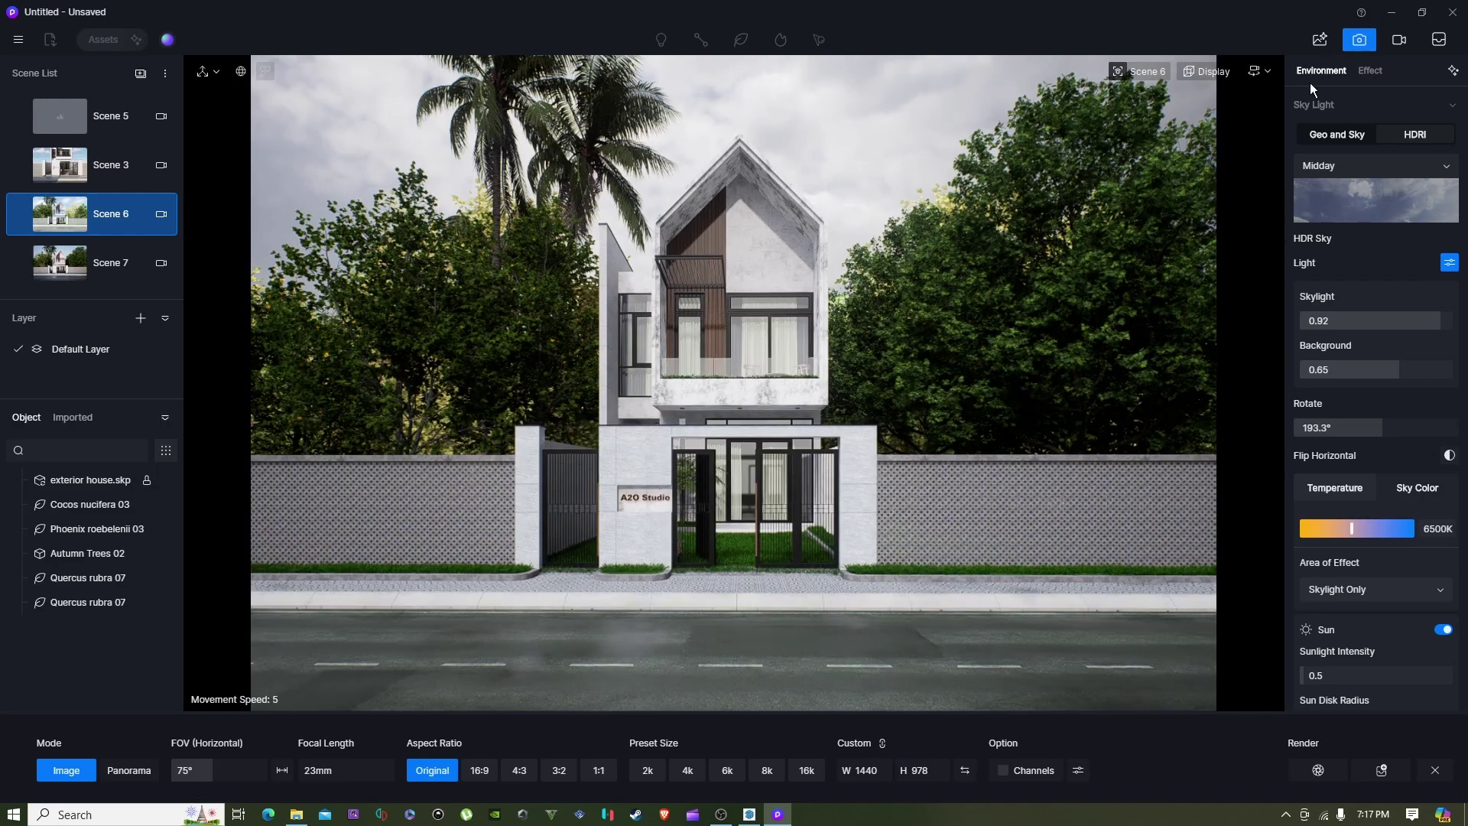
click(687, 772)
click(1003, 770)
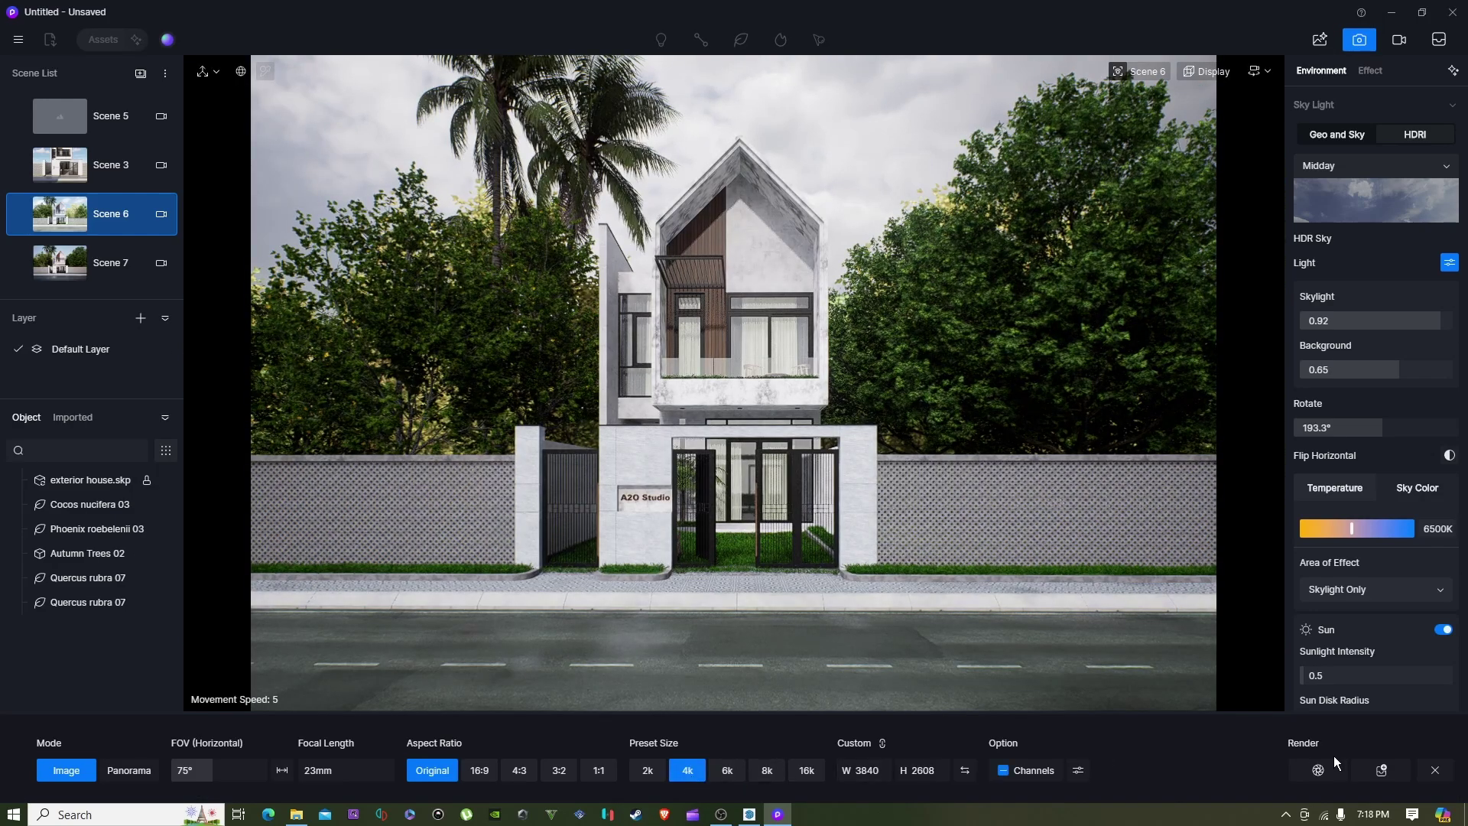
click(1319, 771)
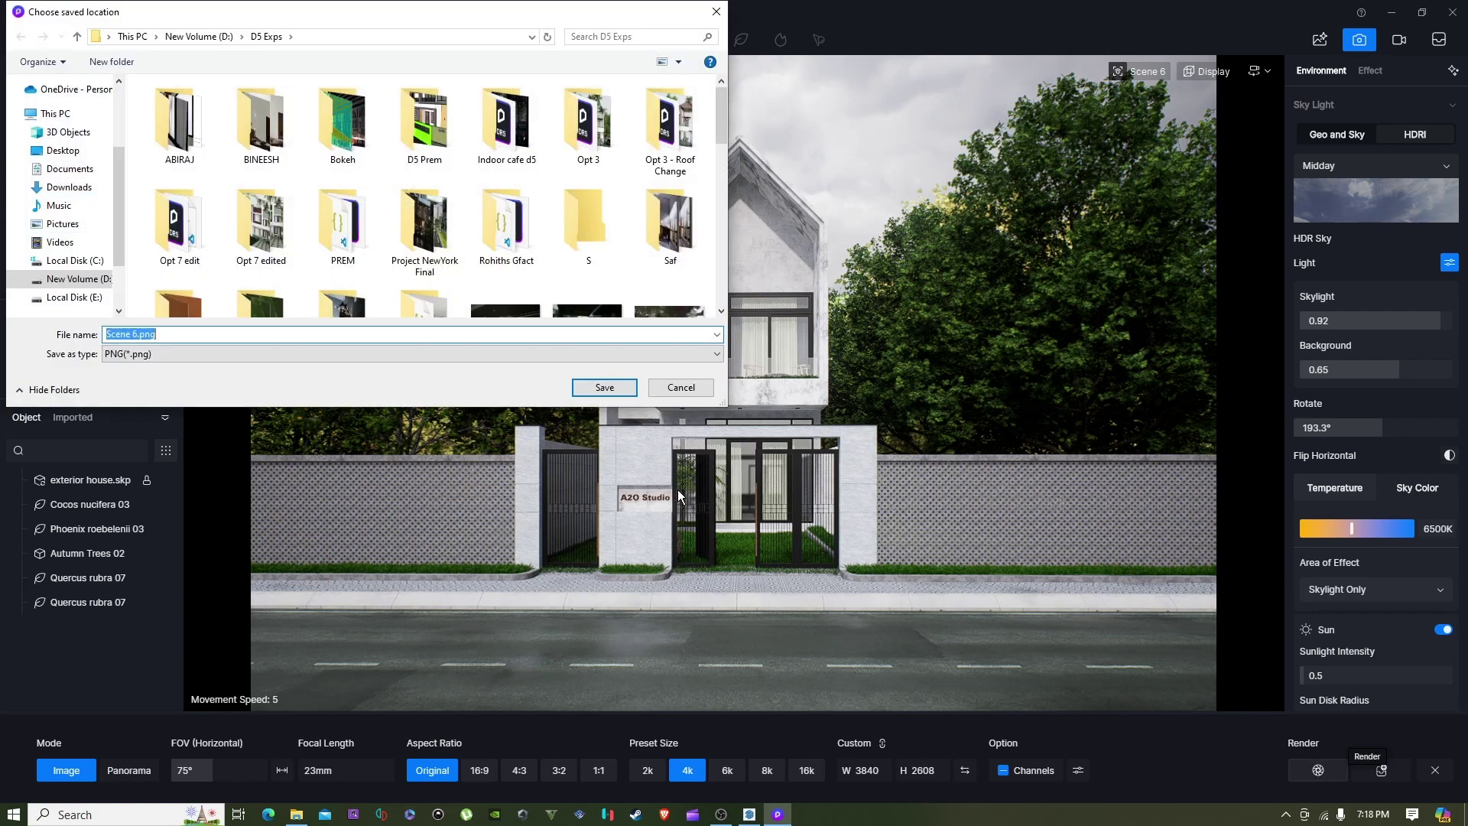
click(604, 385)
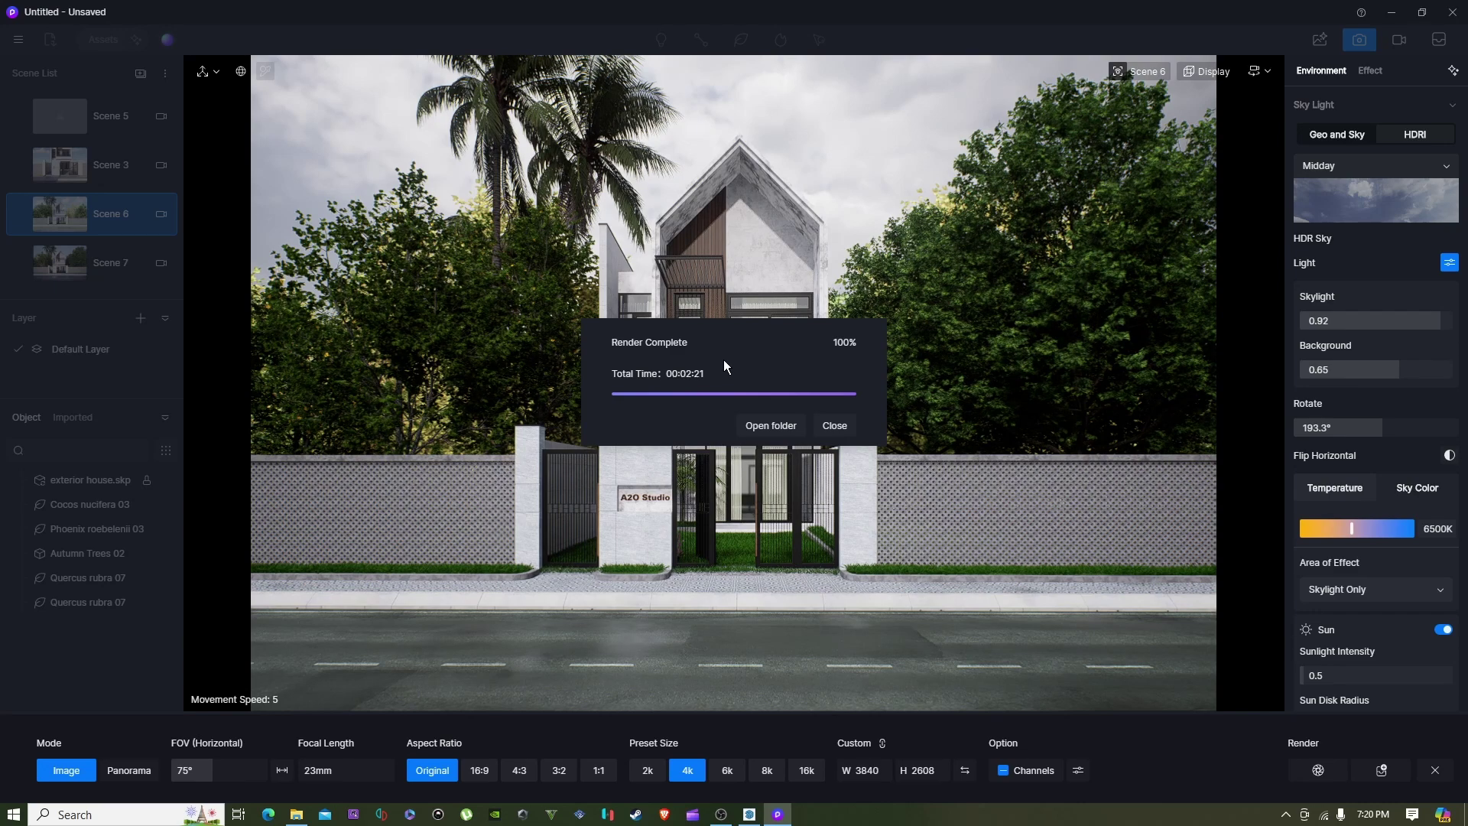
- Open the rendered Scene 6.png from its output folder and examine the balcony, gable roof and trees up close
click(772, 426)
double_click(515, 681)
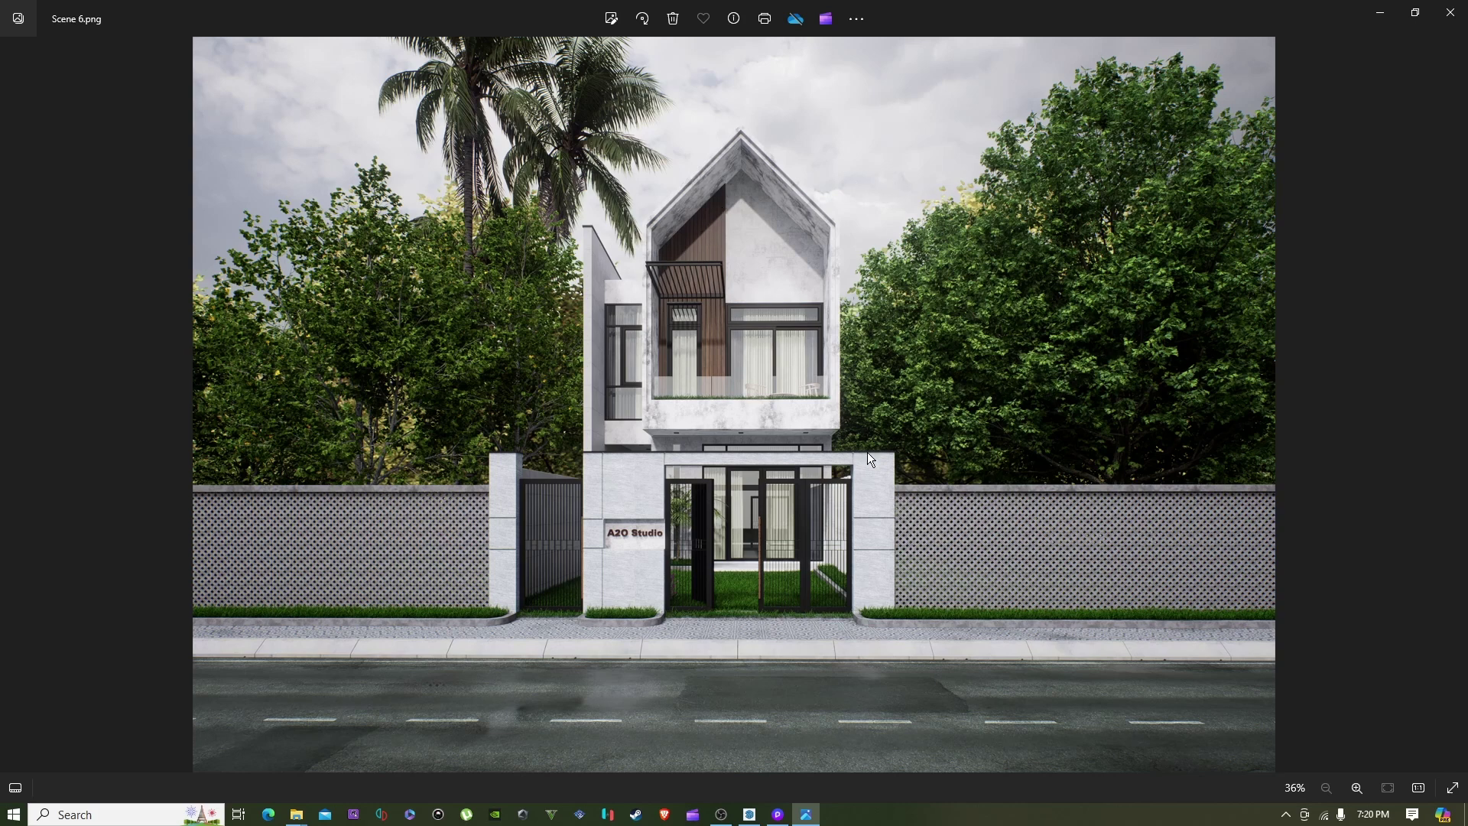
scroll(788, 329, up, 5)
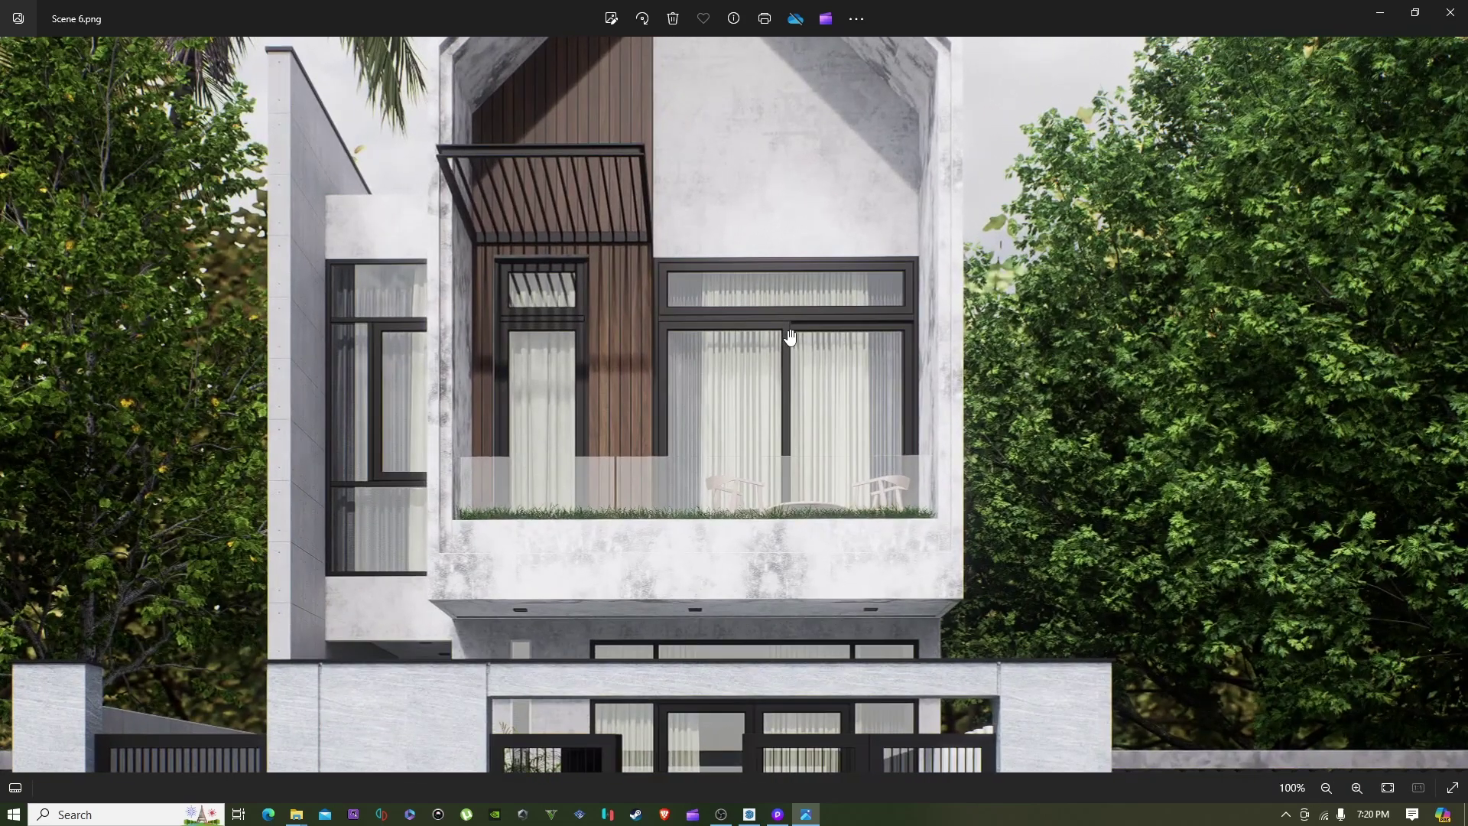
scroll(788, 338, up, 1)
drag(764, 314, 720, 564)
scroll(688, 646, down, 3)
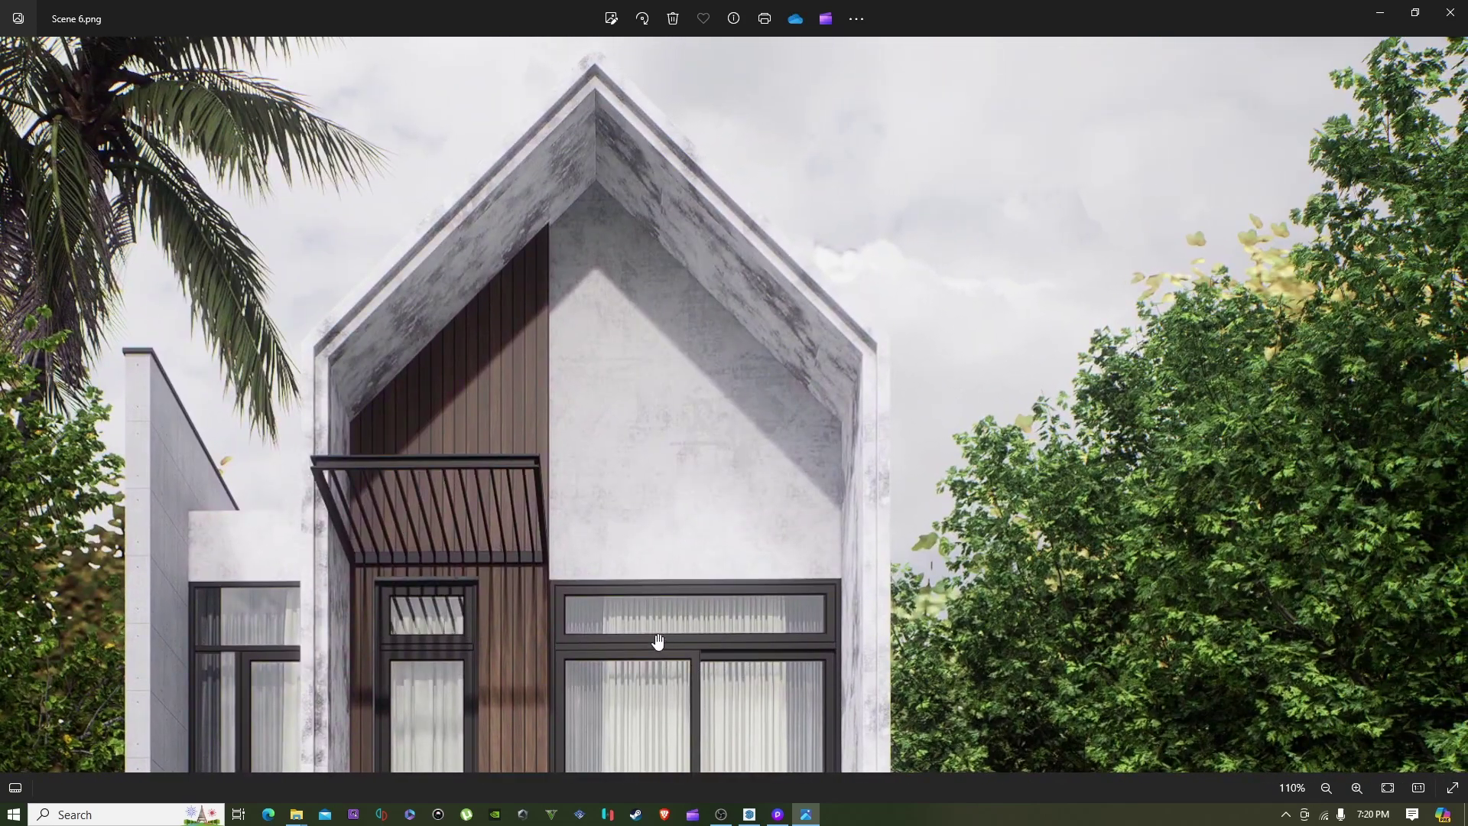
scroll(442, 620, down, 1)
scroll(436, 615, down, 3)
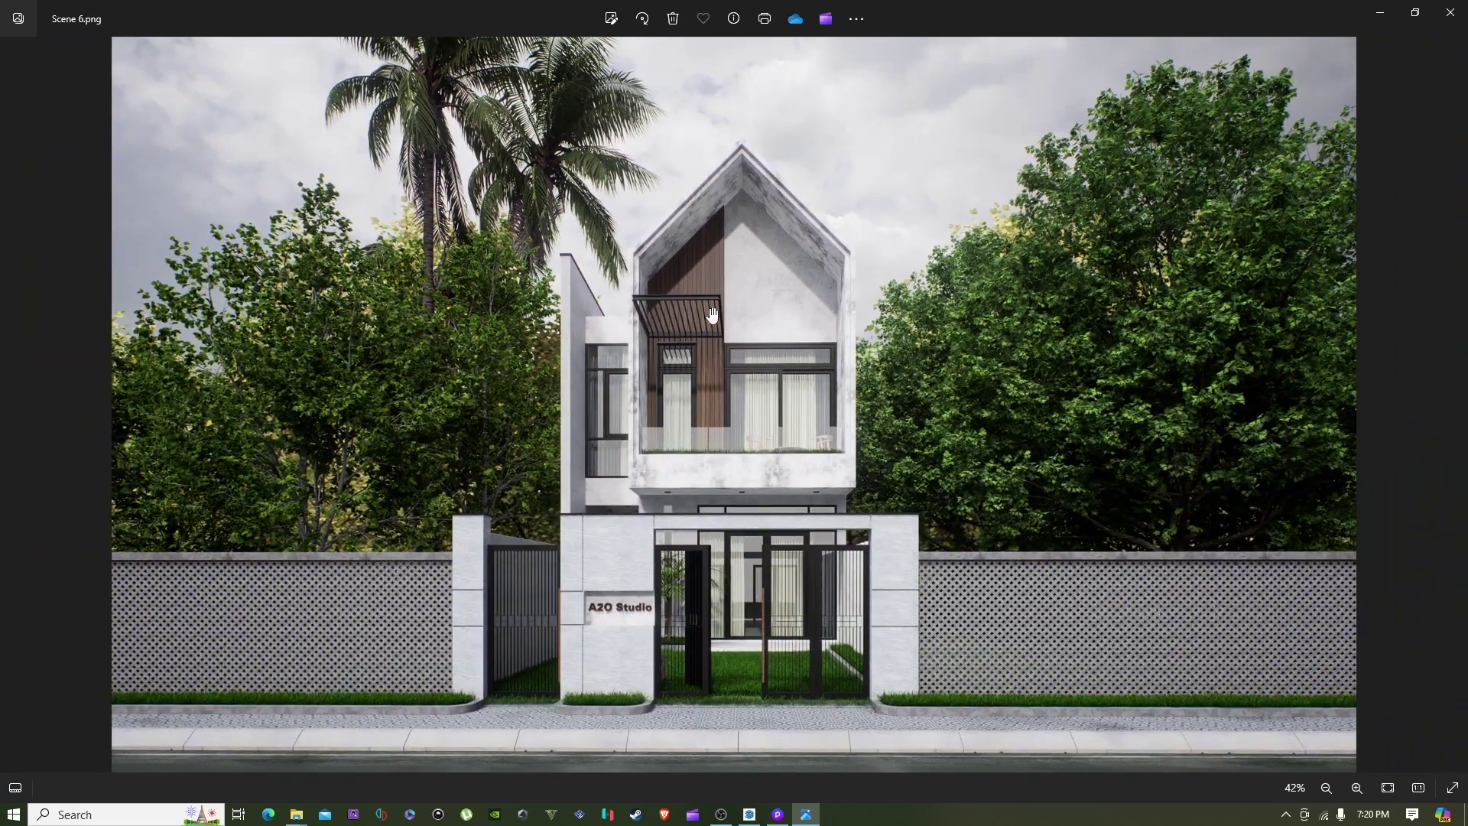